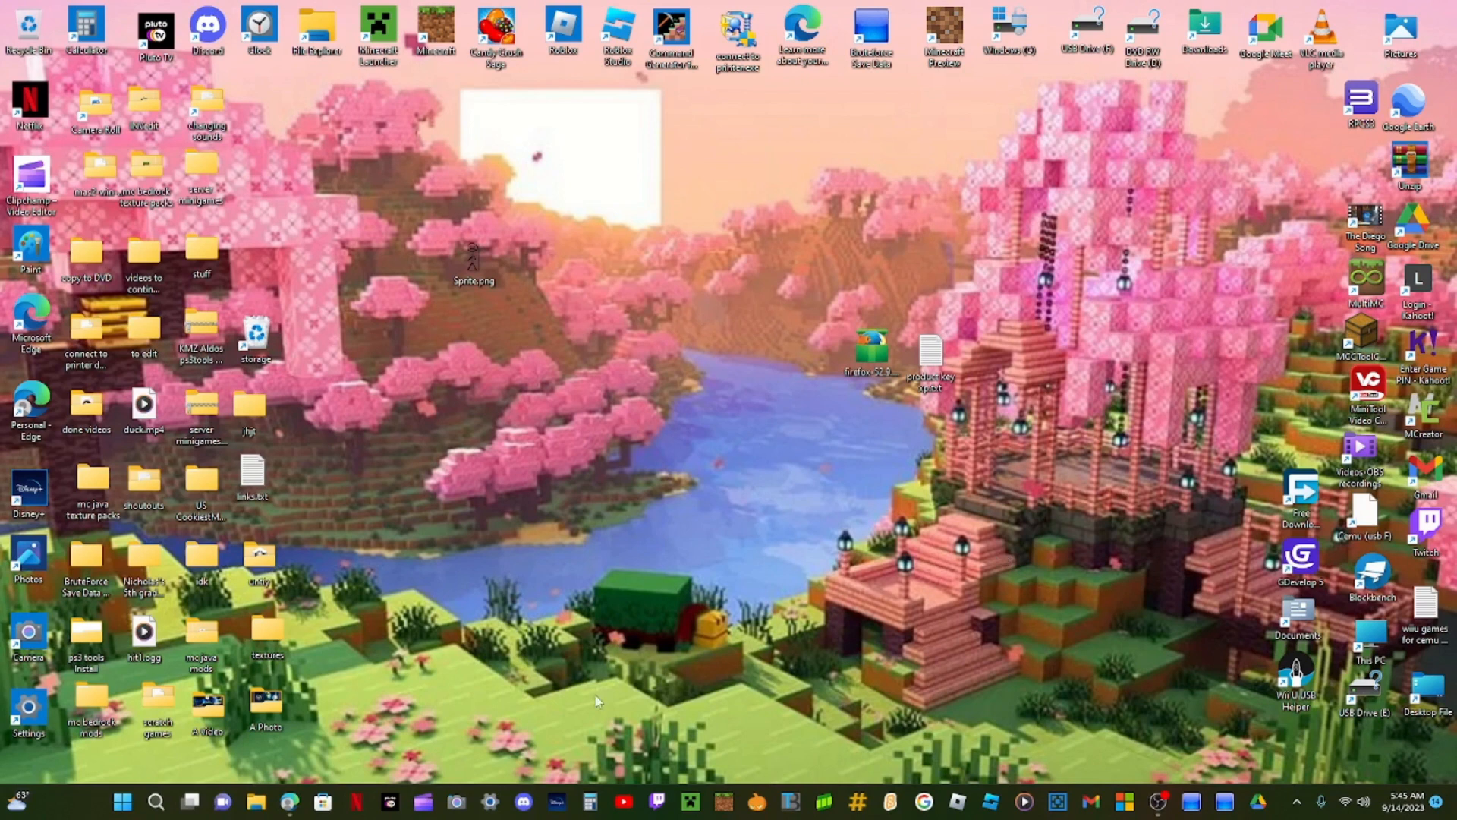
# Step: Switch to the Edge browser and download the VirtualBox 7.0.10 platform package for Windows hosts from the VirtualBox downloads page
pyautogui.click(288, 808)
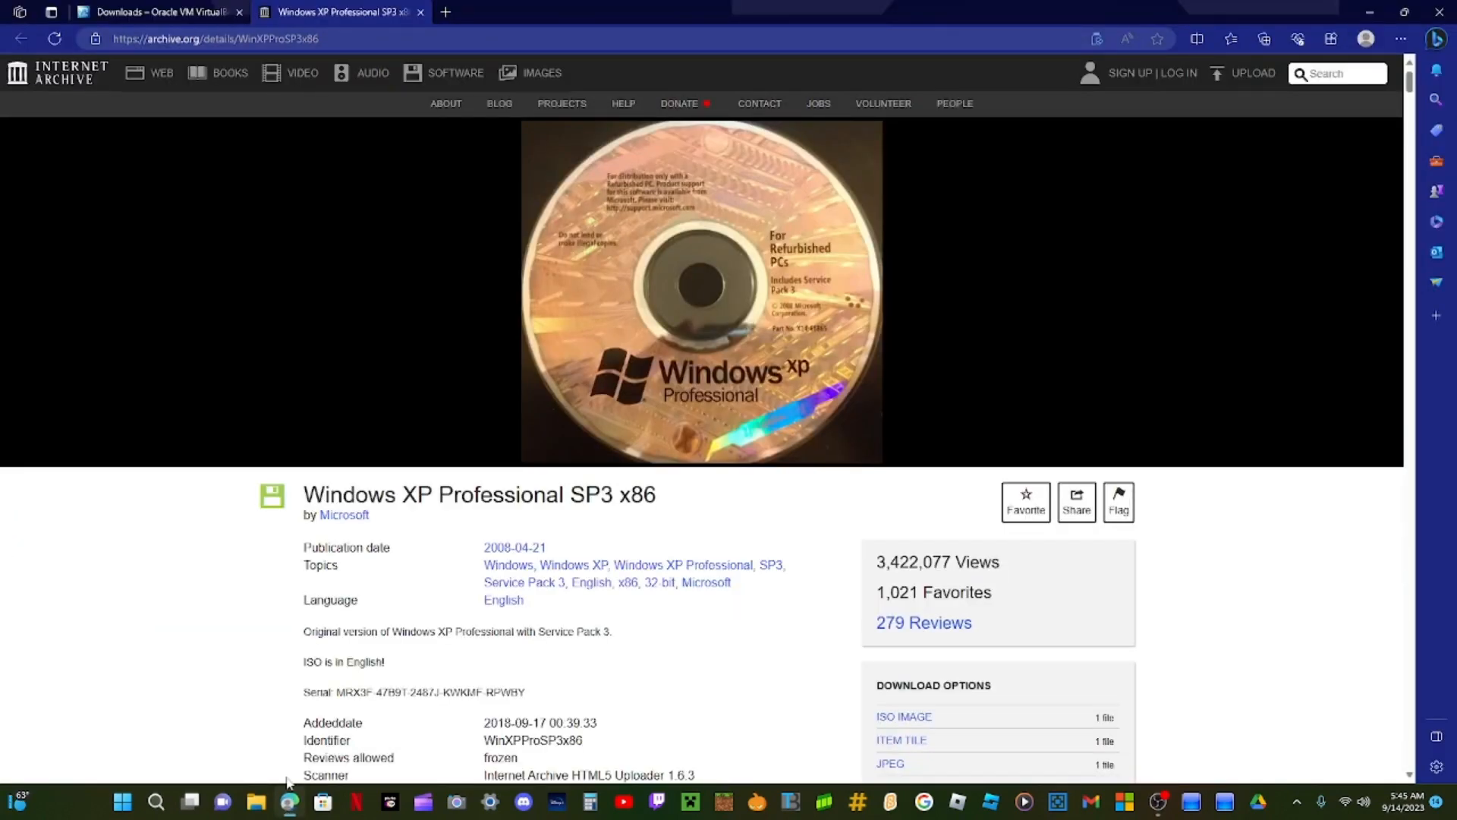
pyautogui.click(115, 9)
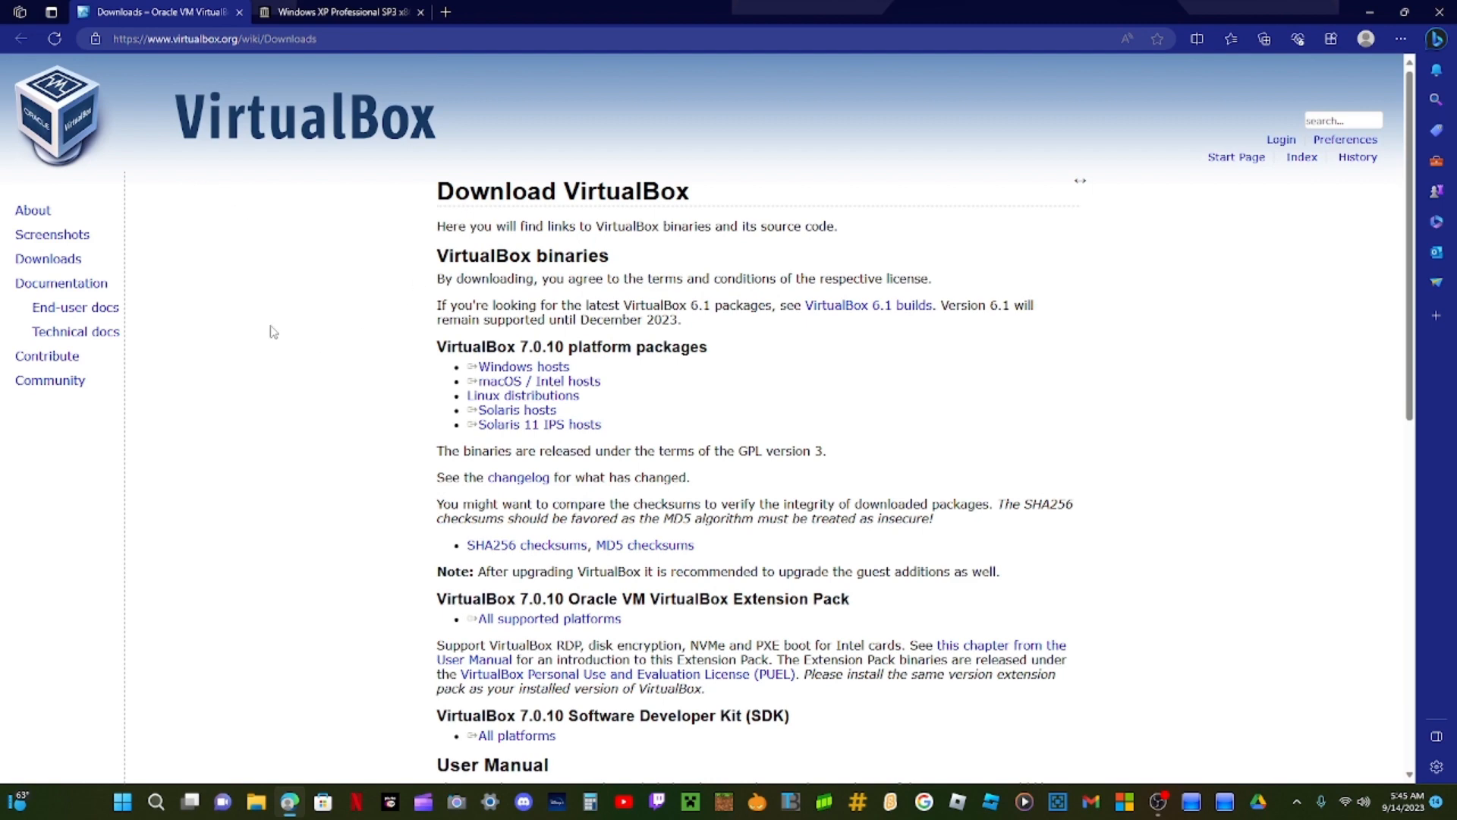
pyautogui.scroll(-1, 394, 230)
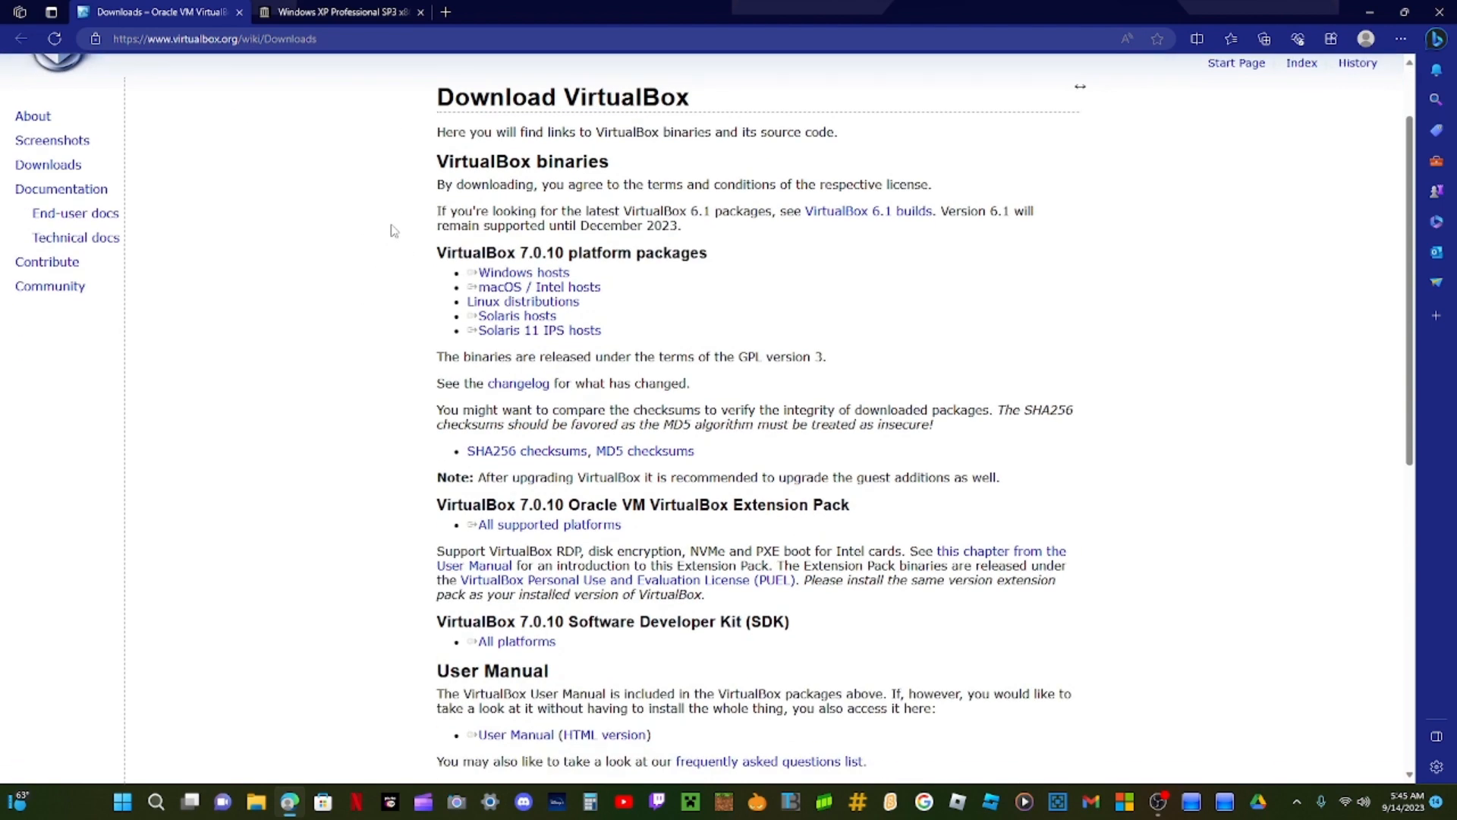
pyautogui.scroll(1, 394, 230)
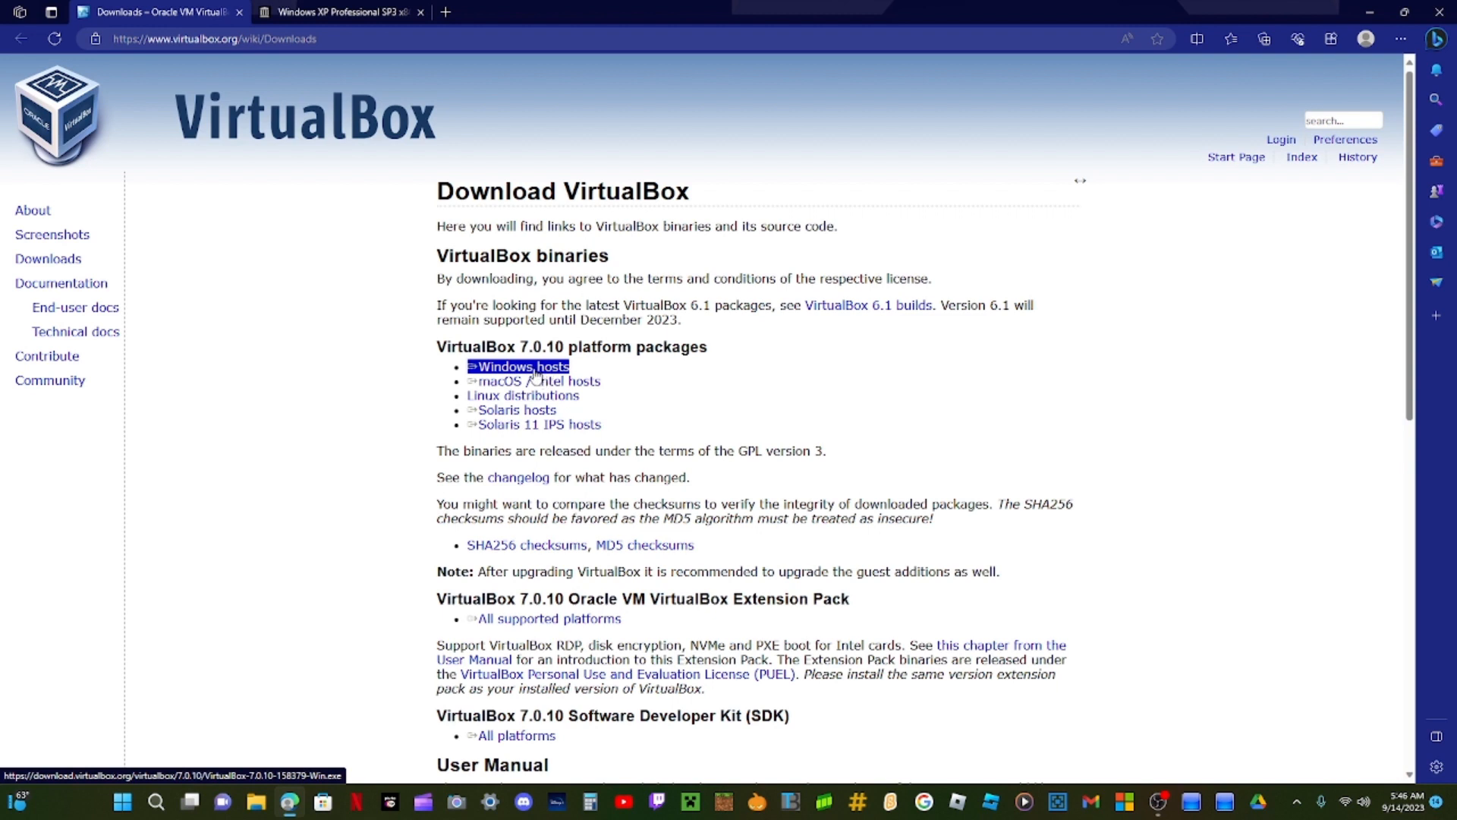
pyautogui.click(536, 372)
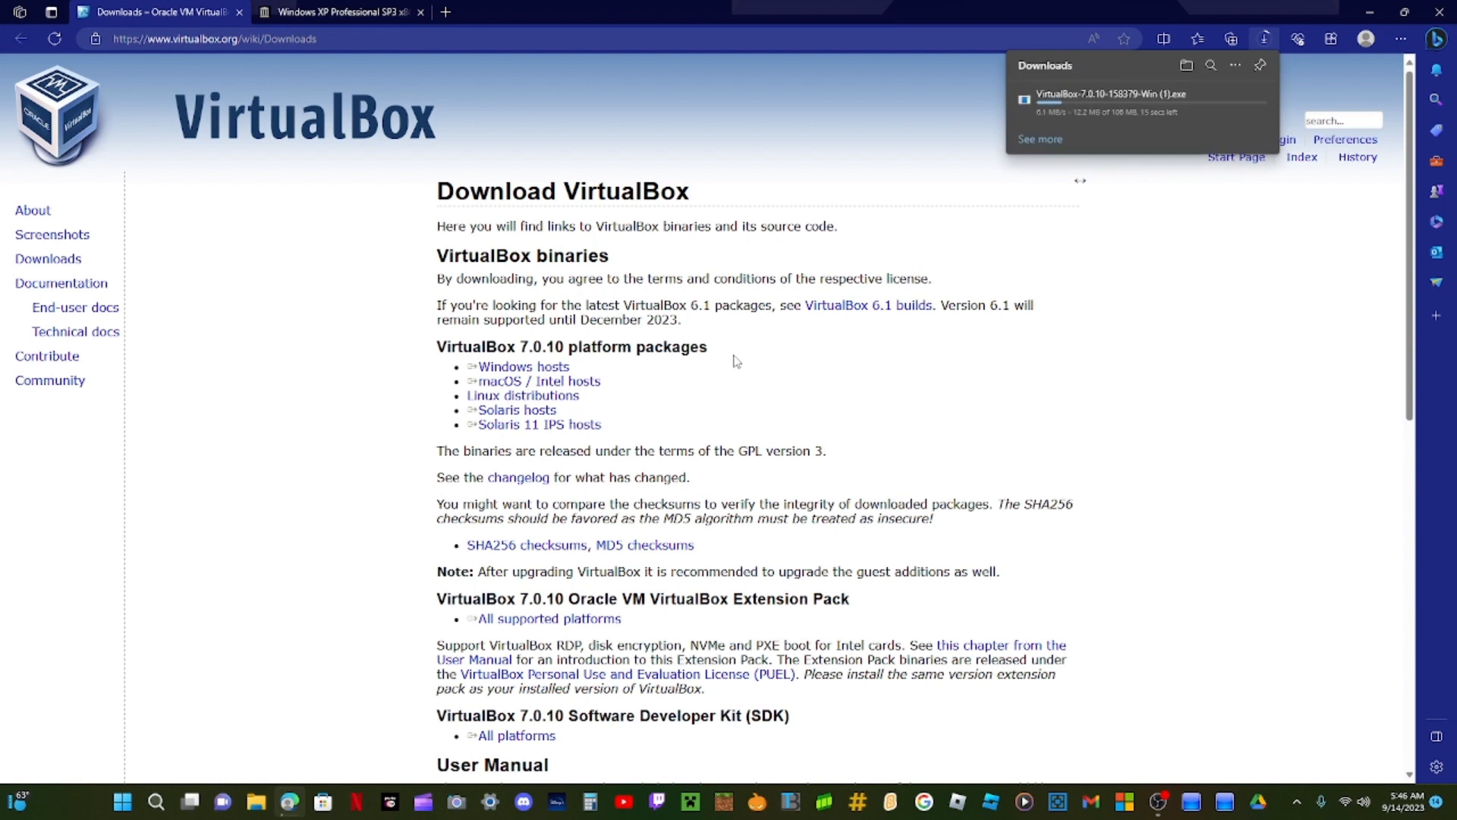
pyautogui.moveTo(1231, 107)
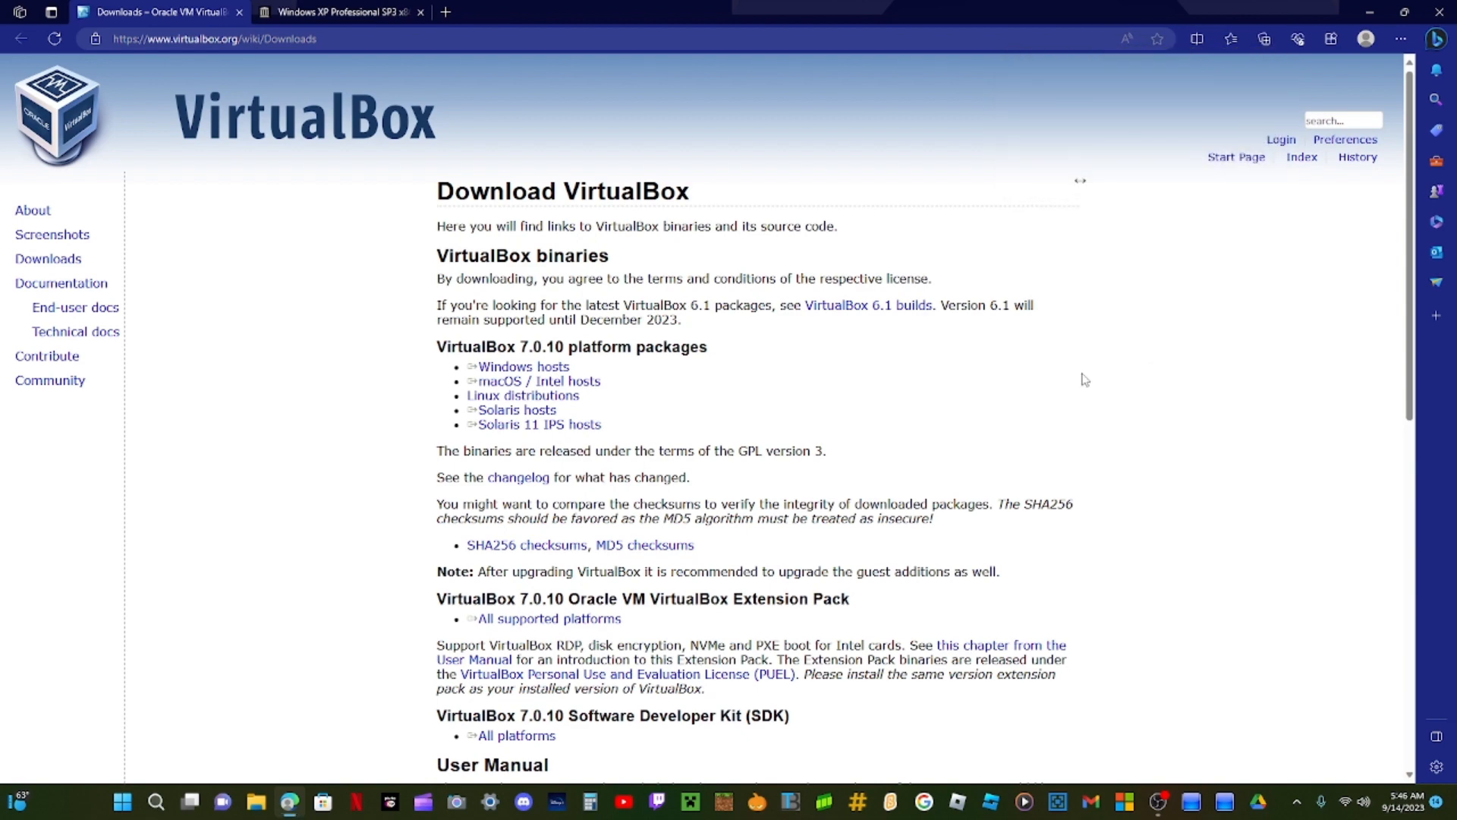
# Step: Open the Downloads folder in File Explorer and run VirtualBox-7.0.10-158379-Win.exe as administrator
pyautogui.click(256, 801)
pyautogui.click(83, 289)
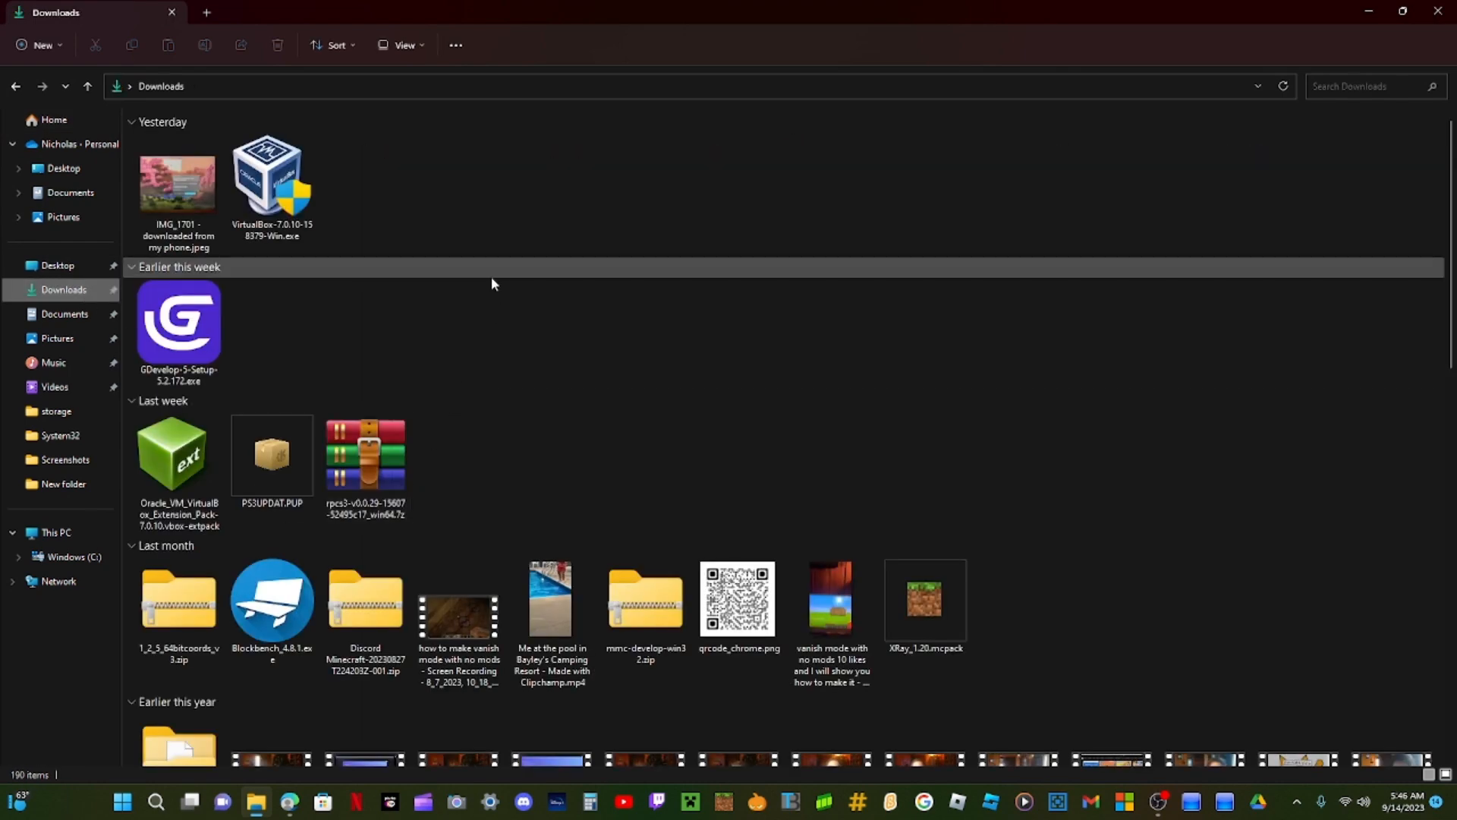
pyautogui.rightClick(291, 165)
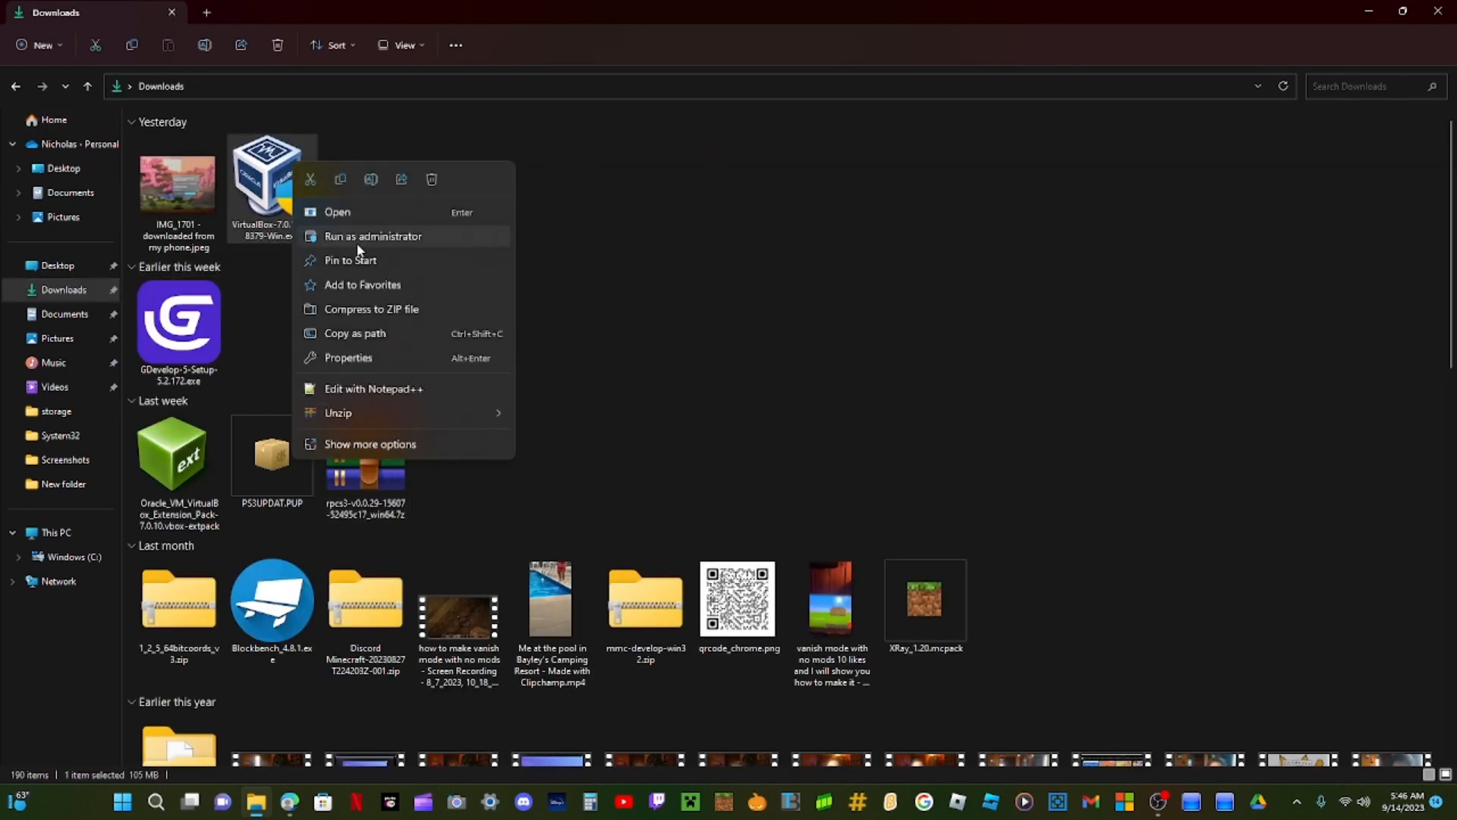
pyautogui.click(367, 237)
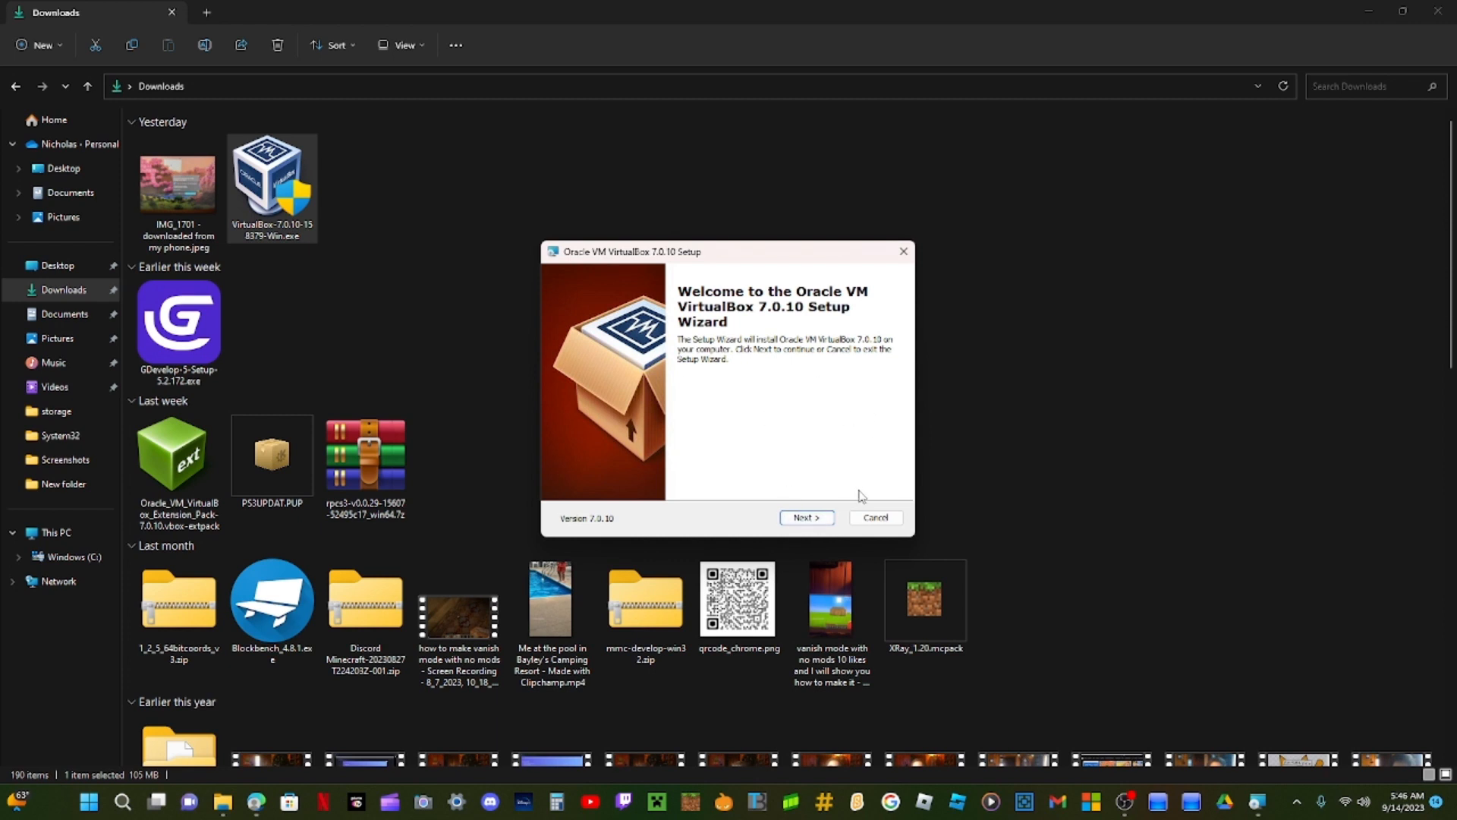
# Step: Install VirtualBox 7.0.10 with the default features and location, accepting the network interface reset and the missing Python dependencies
pyautogui.click(827, 526)
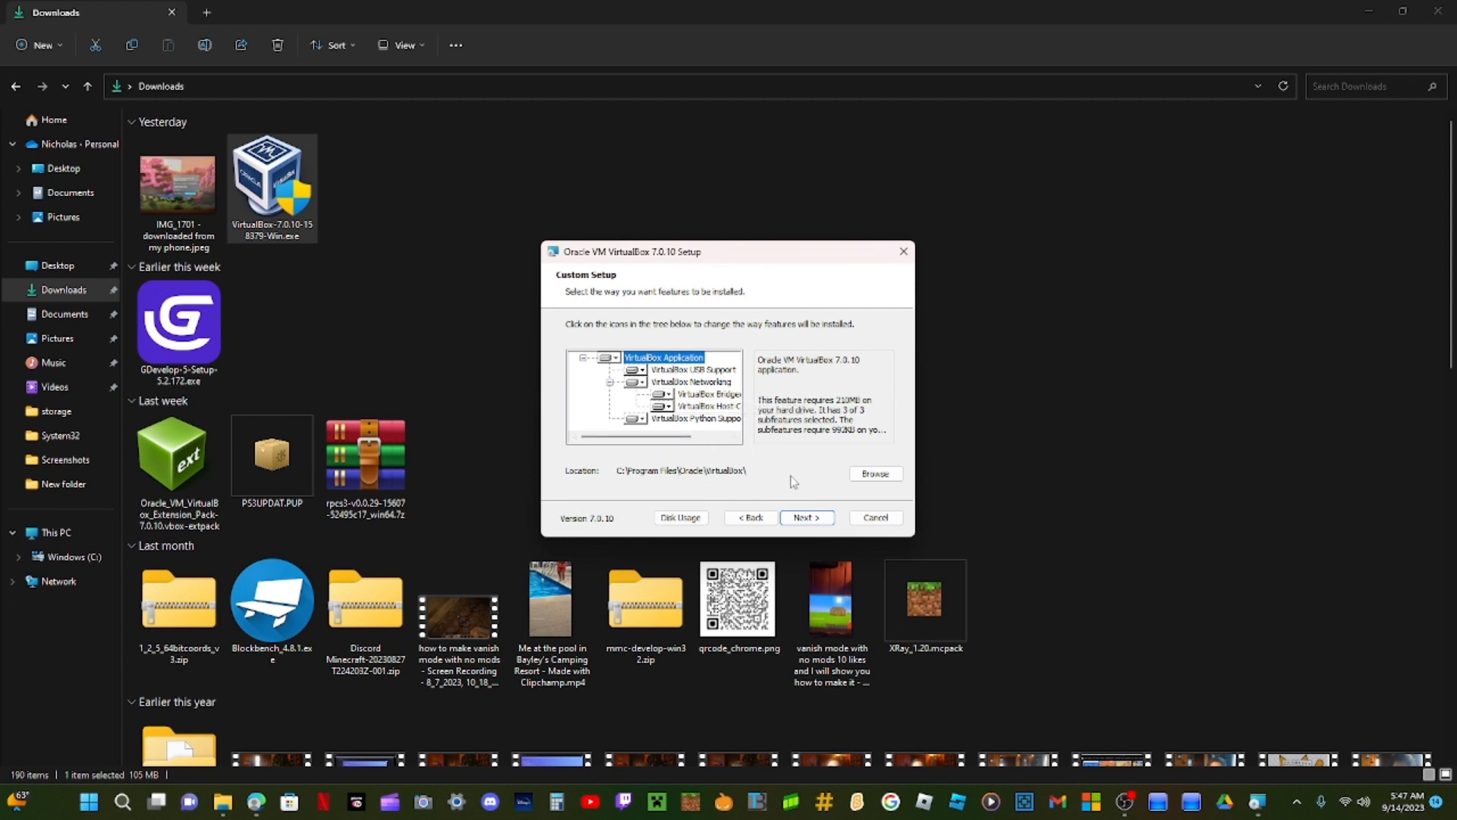
pyautogui.click(807, 517)
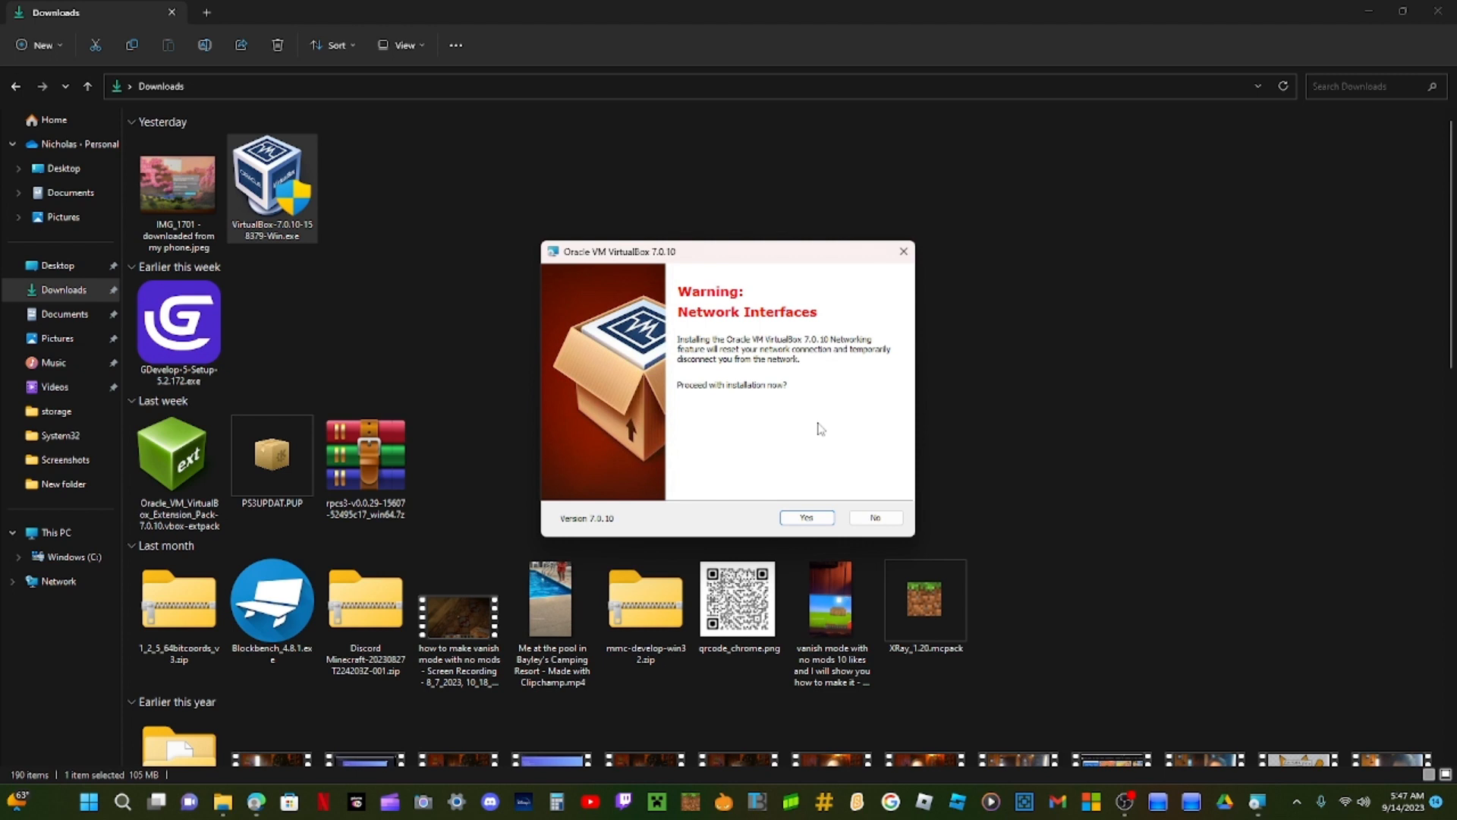
pyautogui.click(806, 519)
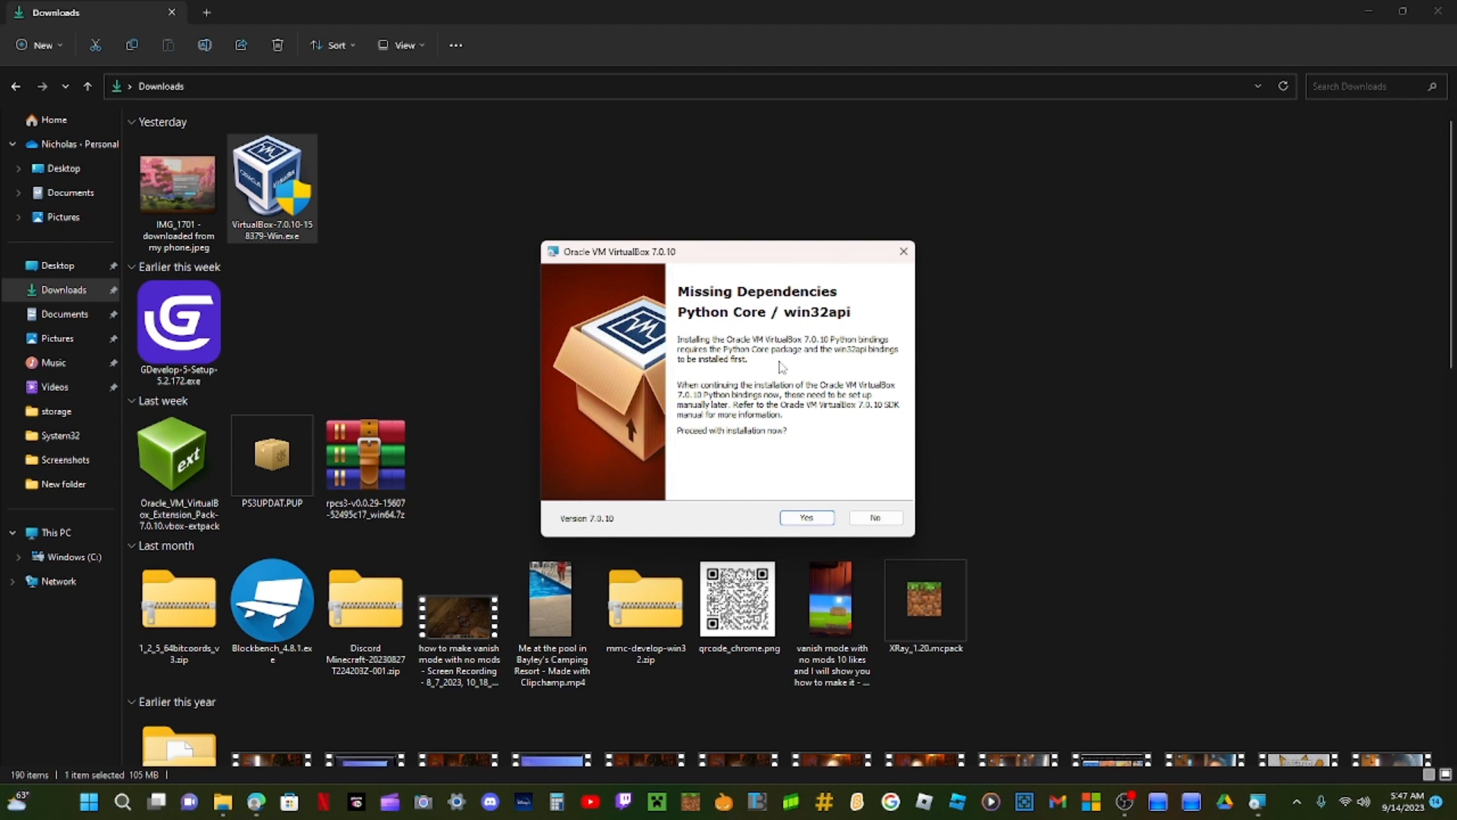
pyautogui.click(819, 522)
pyautogui.click(820, 523)
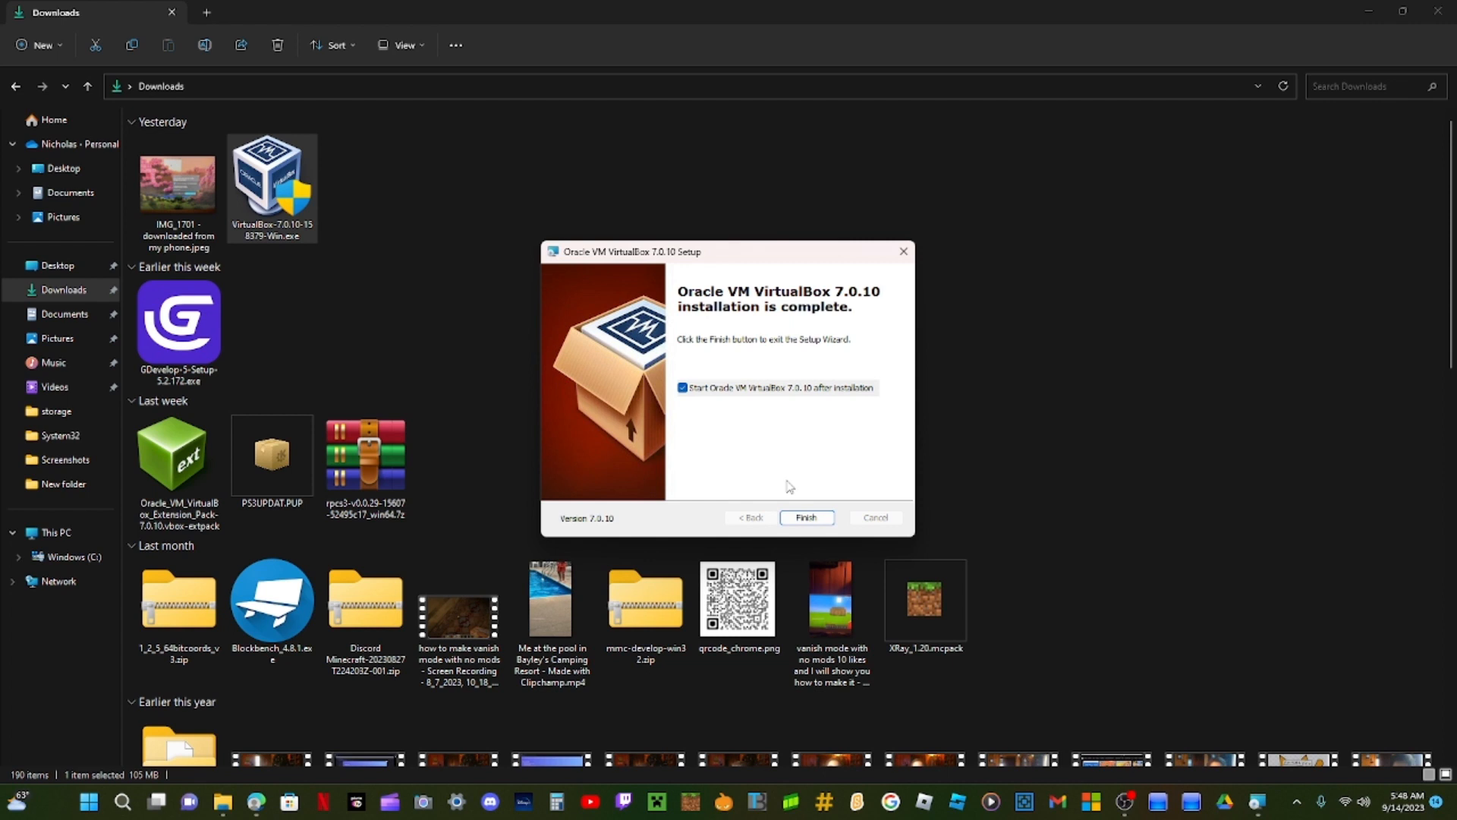
# Step: Finish the VirtualBox setup with the option to start it after installation enabled
pyautogui.moveTo(731, 257); pyautogui.dragTo(759, 147)
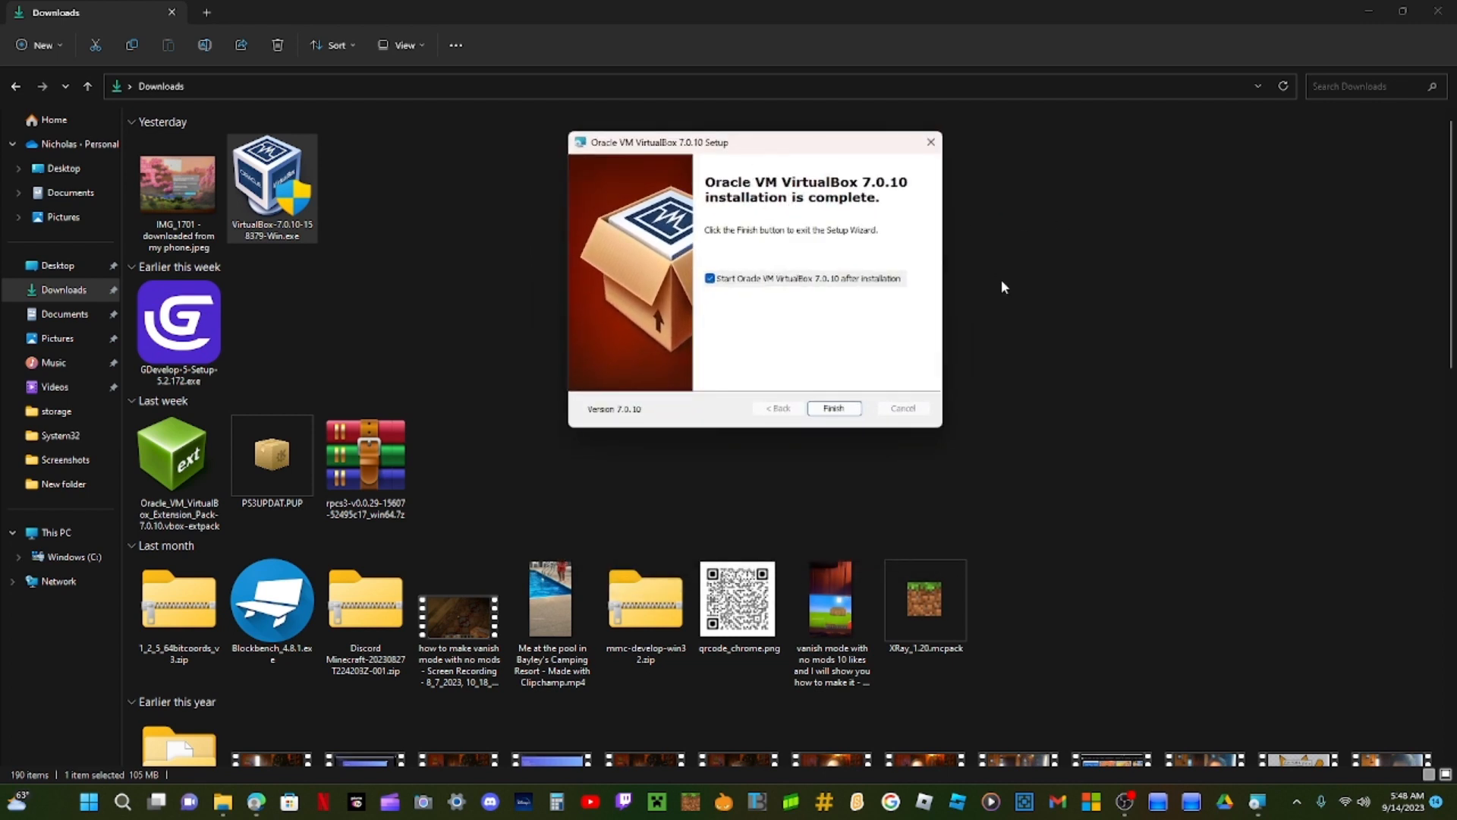
pyautogui.click(713, 282)
pyautogui.click(714, 284)
pyautogui.click(834, 408)
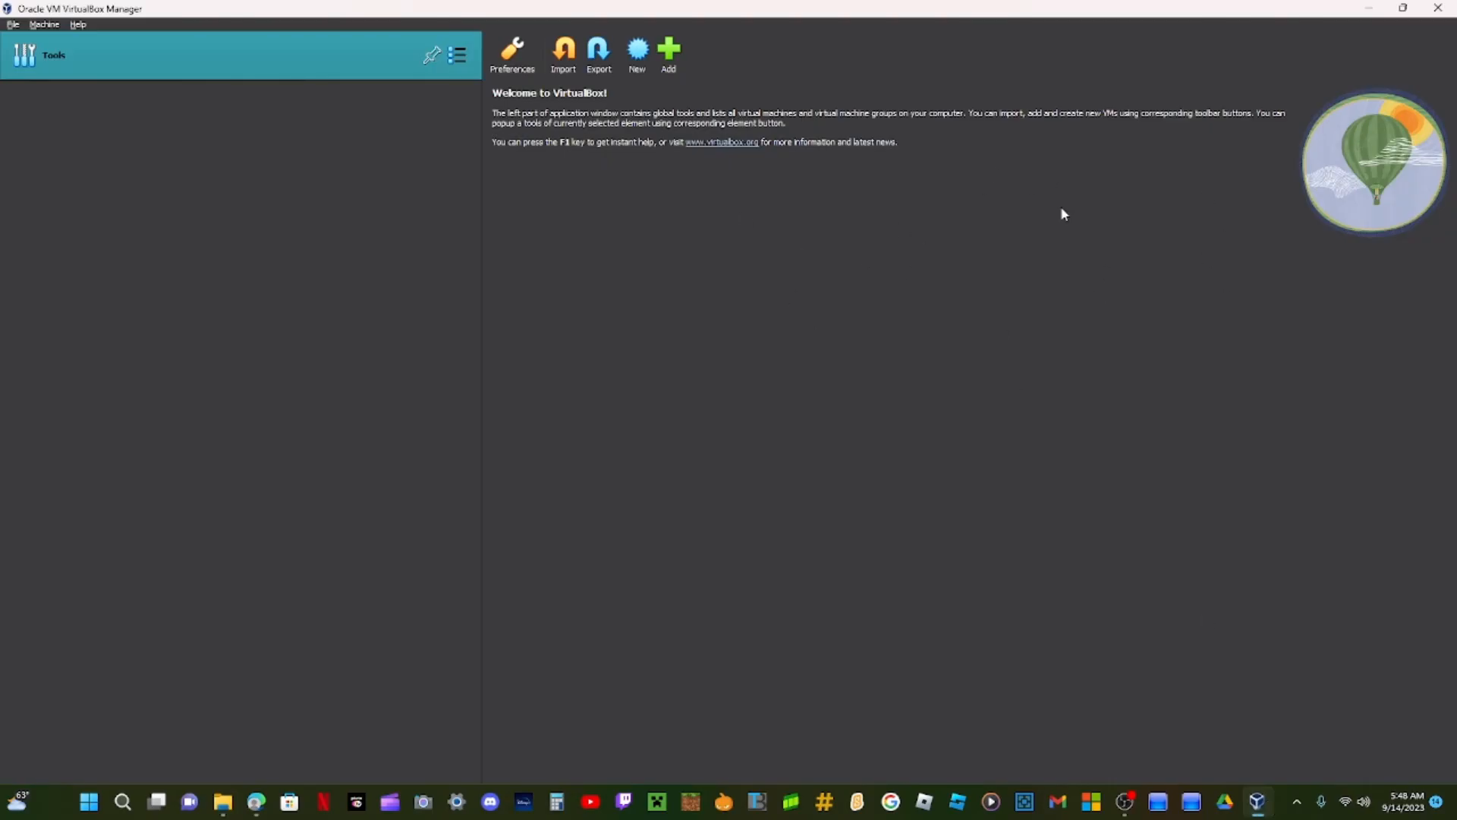
# Step: Put away the VirtualBox and Downloads windows and return to the Windows XP Professional SP3 x86 page in the browser
pyautogui.click(1368, 7)
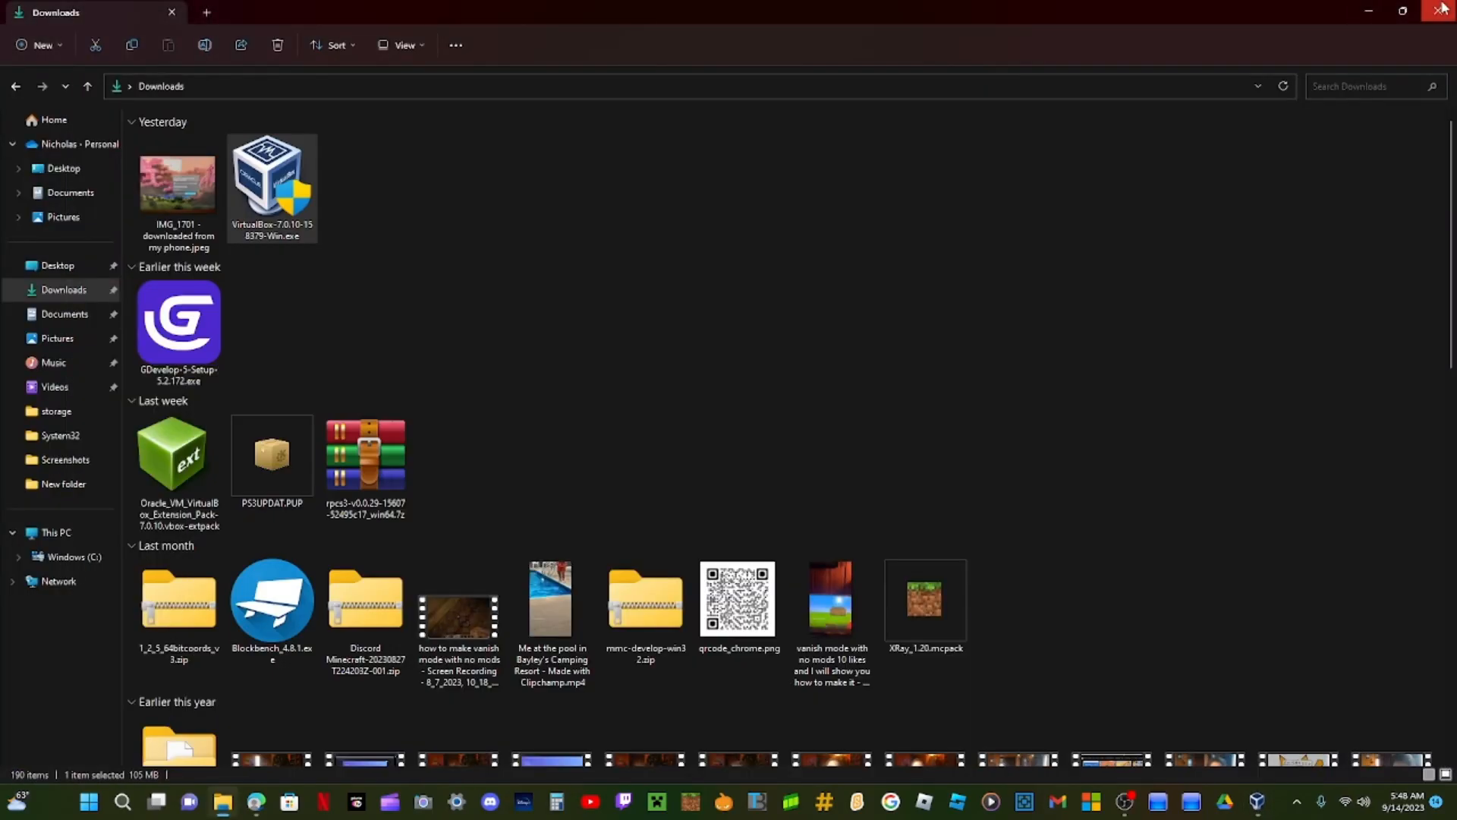
pyautogui.click(1439, 7)
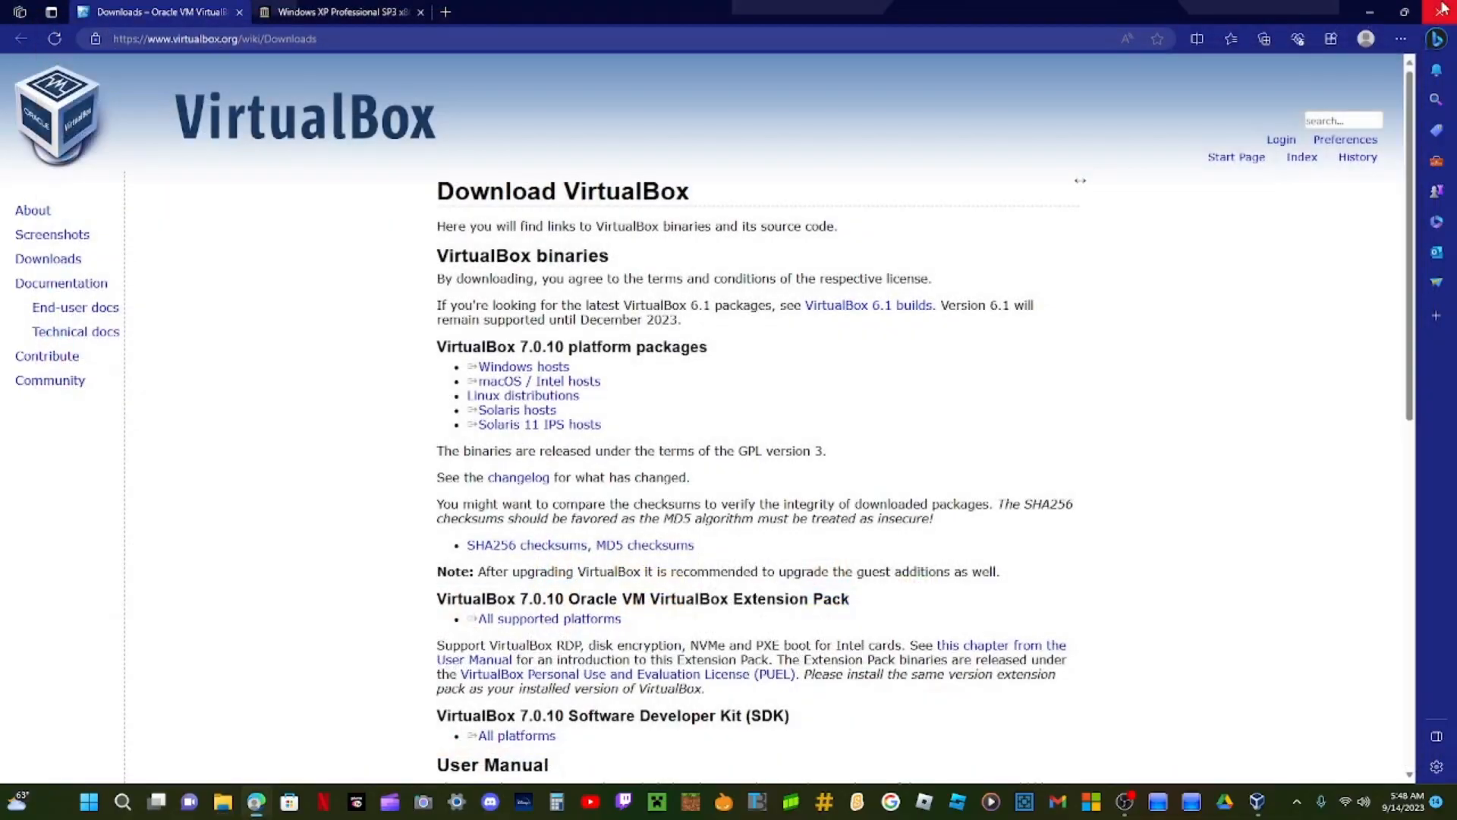
pyautogui.click(239, 13)
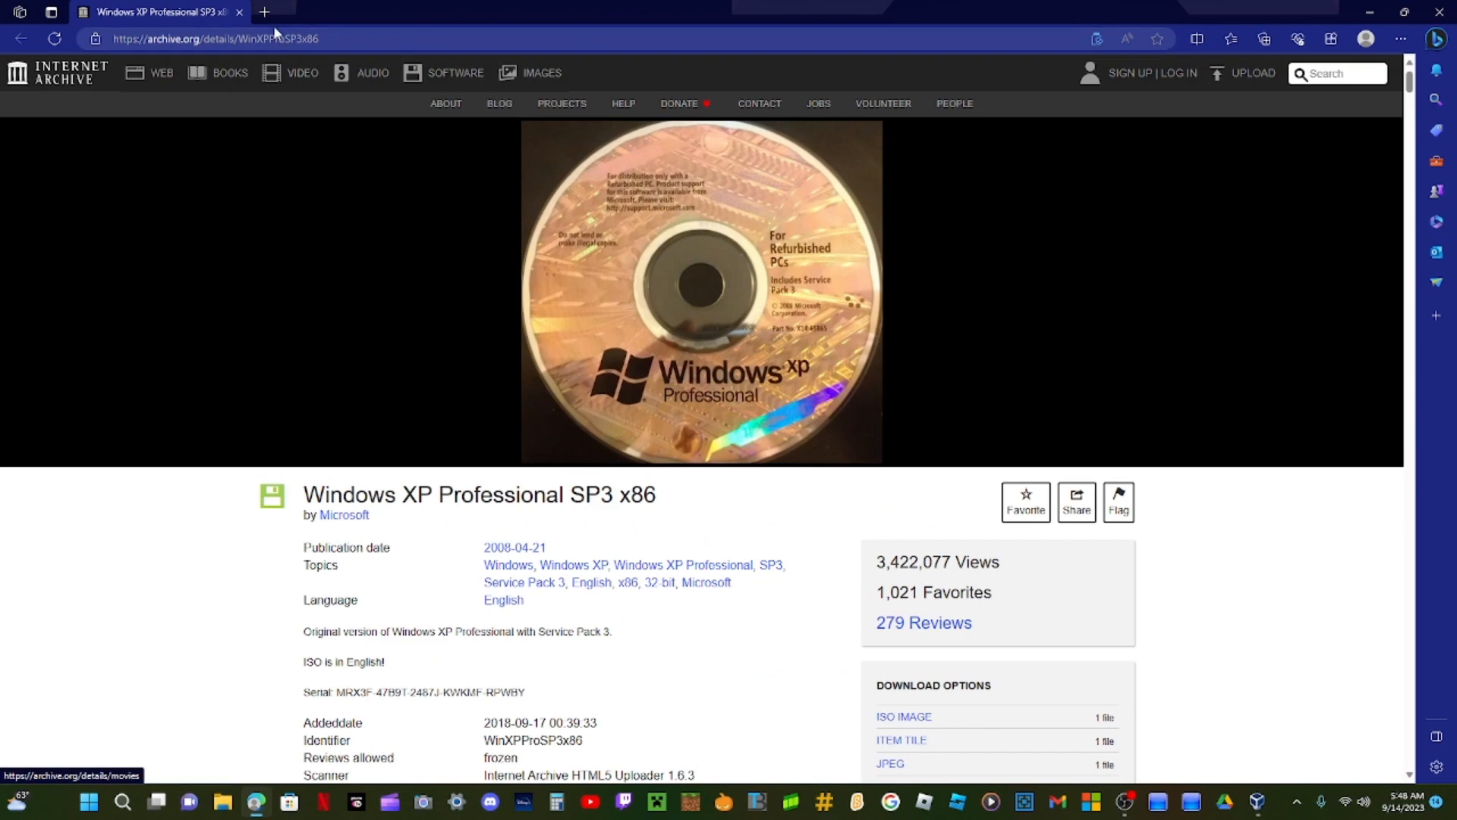
pyautogui.click(269, 14)
pyautogui.click(201, 10)
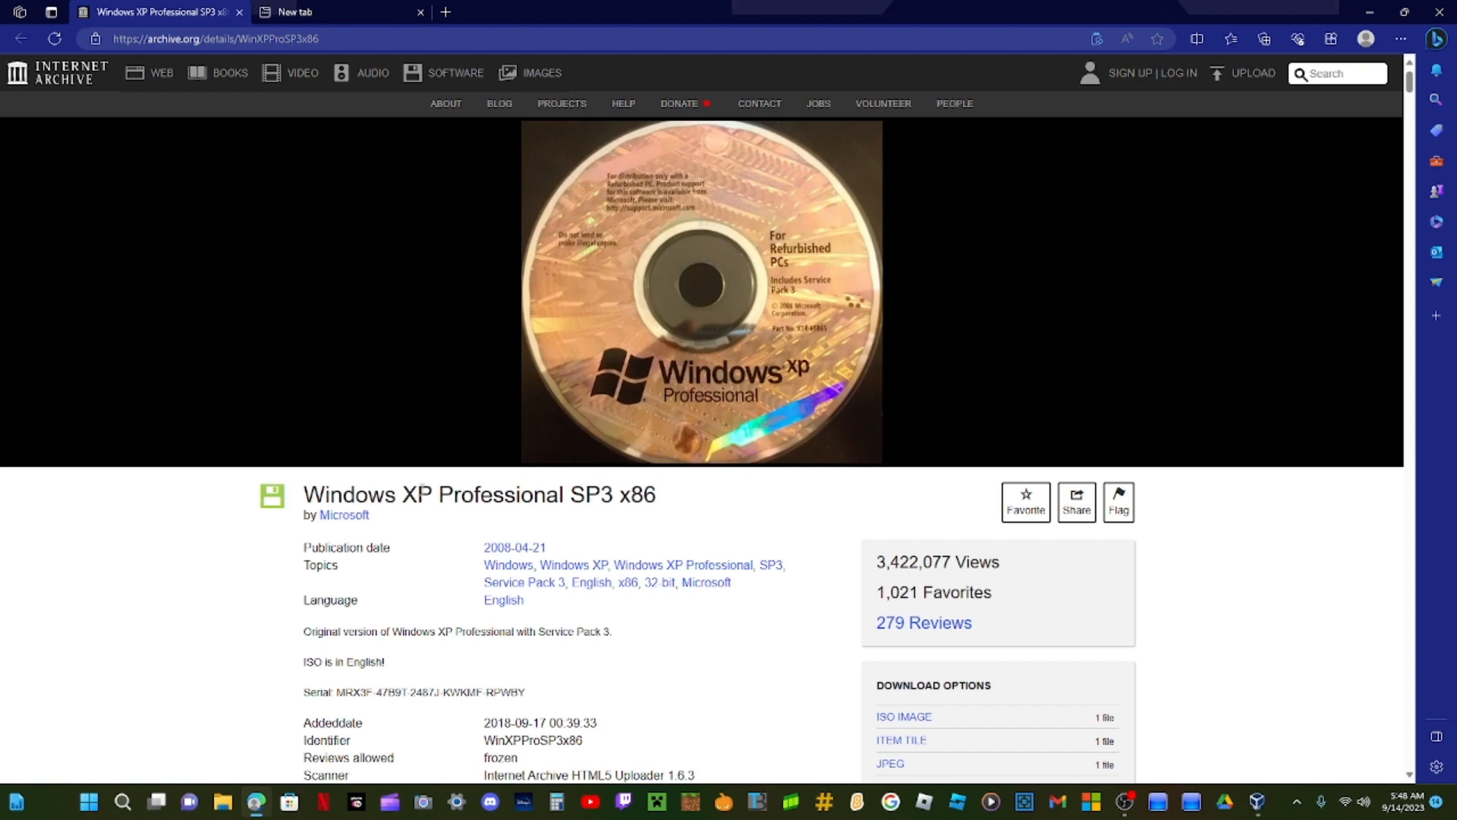
# Step: Copy the ISO image download link from the Windows XP Professional page and minimize the browser
pyautogui.scroll(-3, 844, 552)
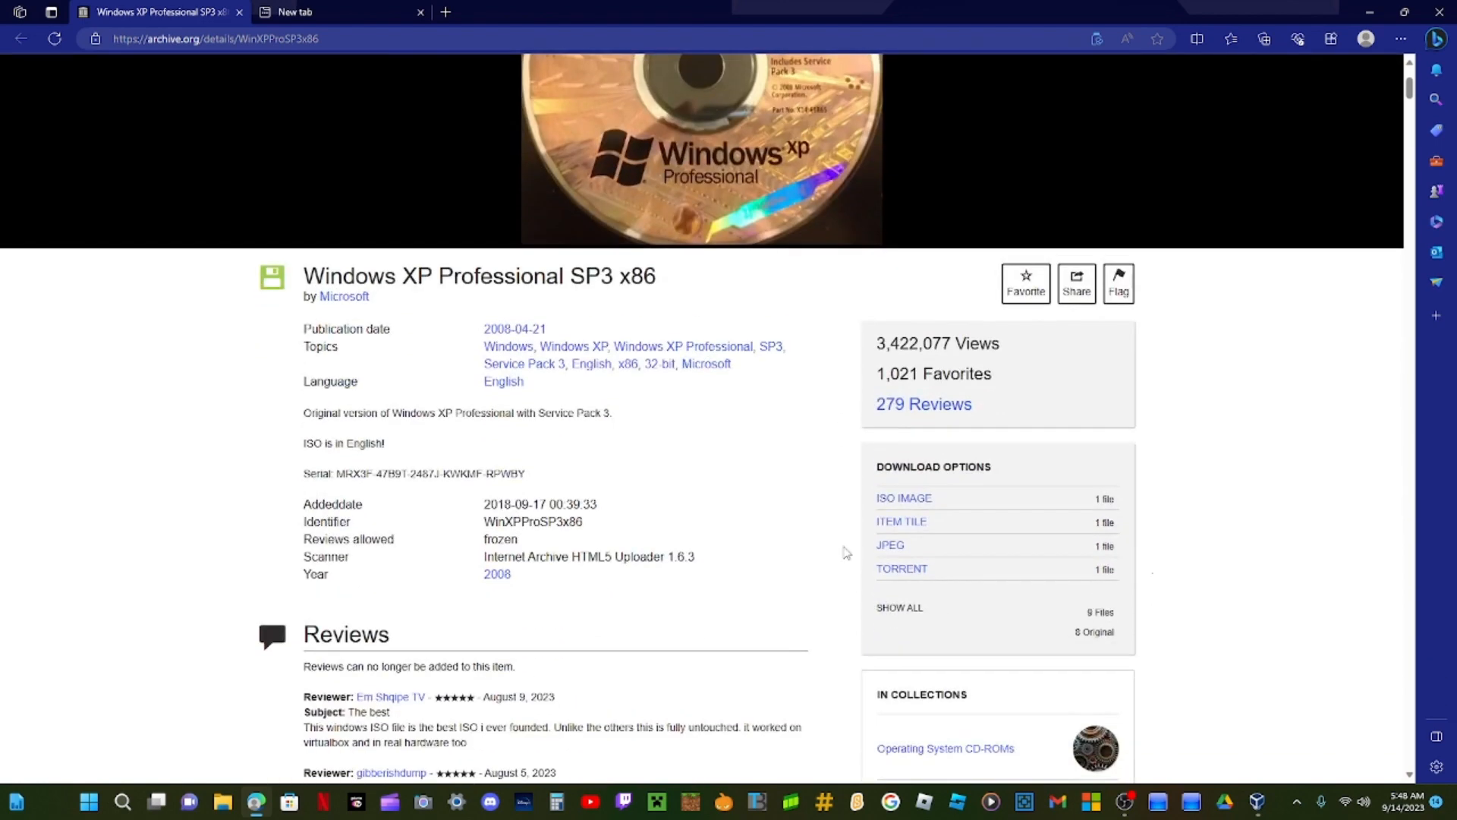
pyautogui.rightClick(946, 502)
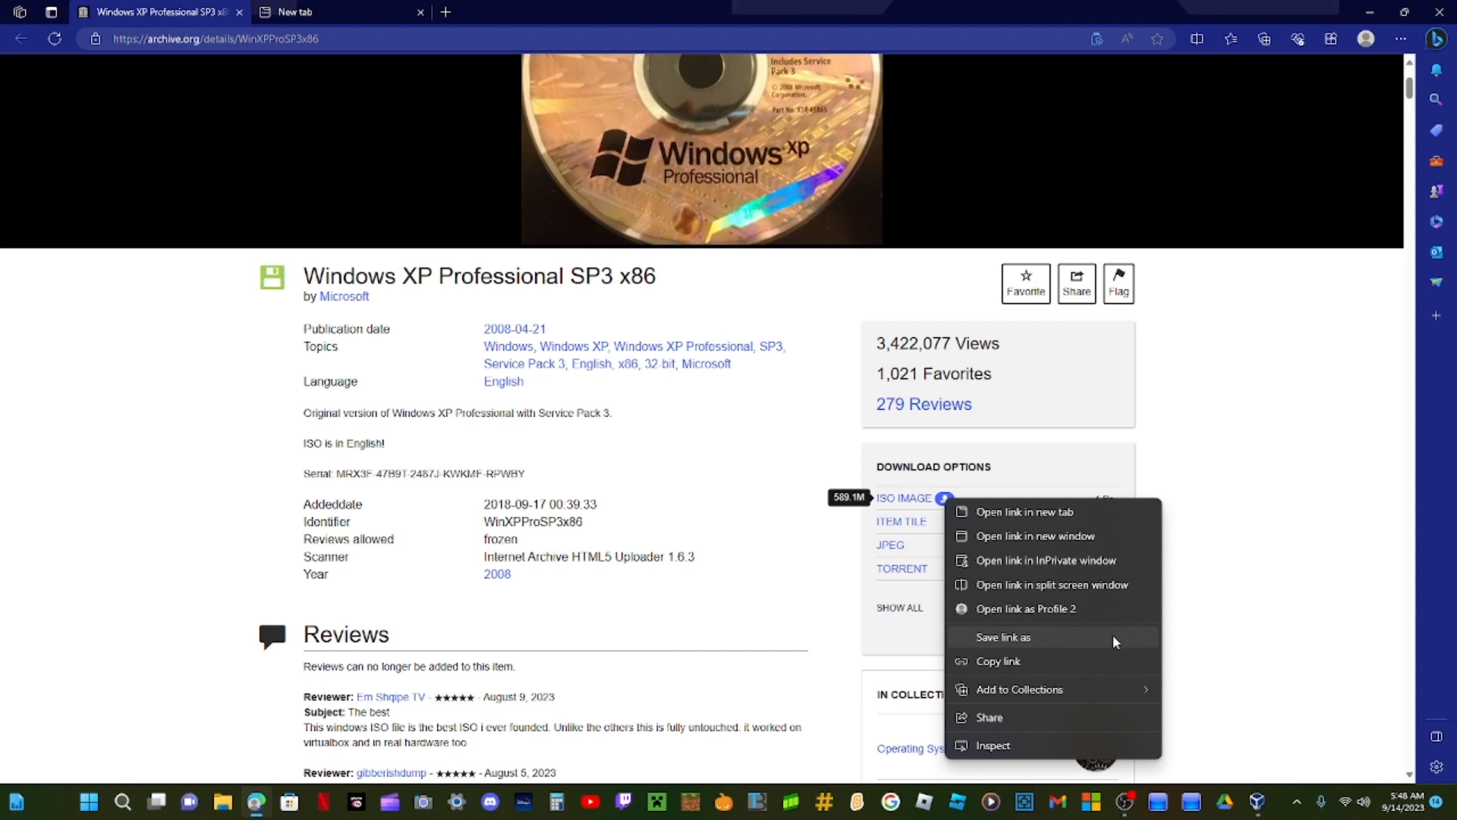
pyautogui.click(1089, 660)
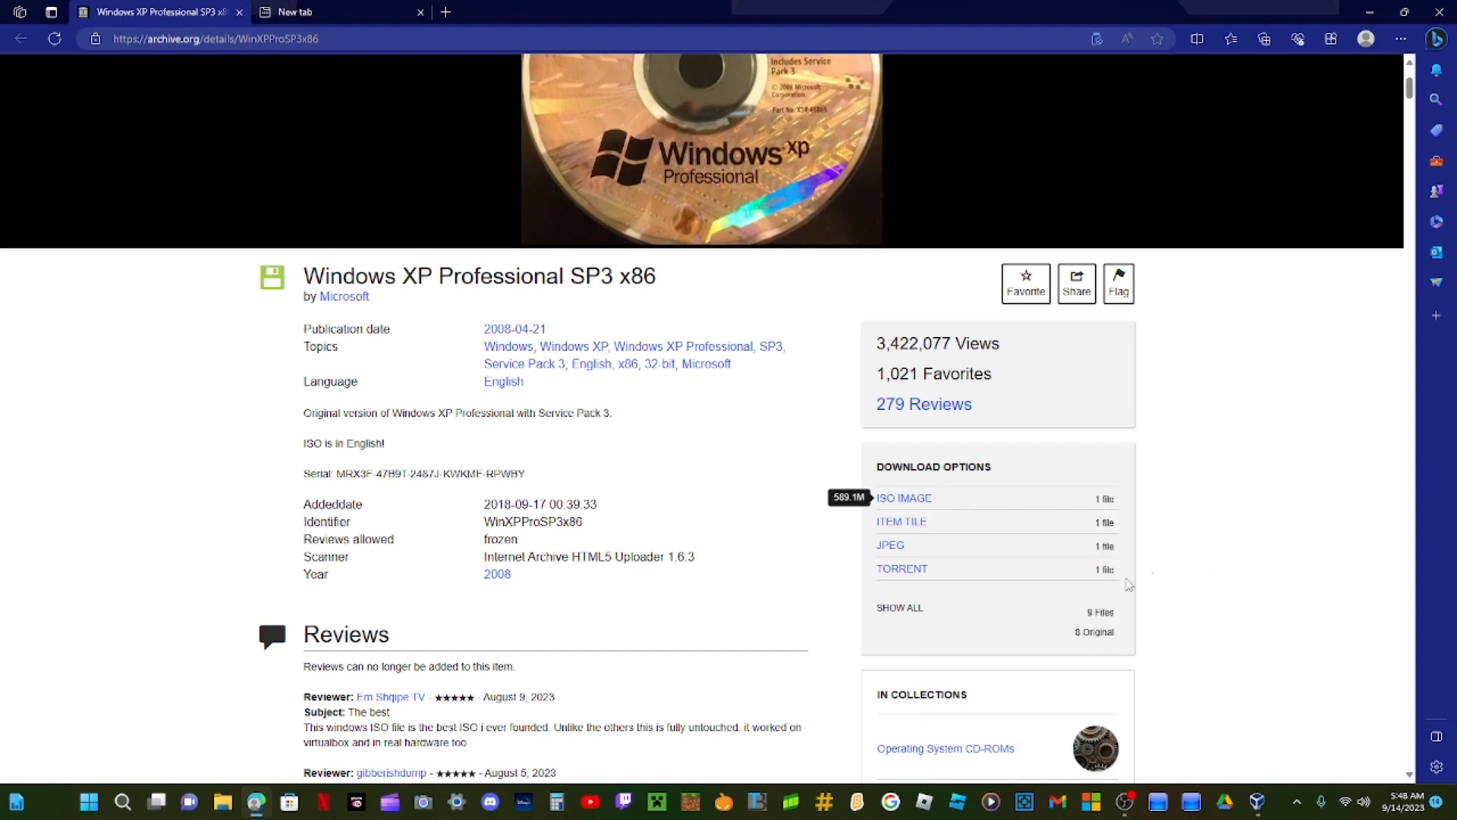
pyautogui.click(1445, 41)
pyautogui.click(1373, 11)
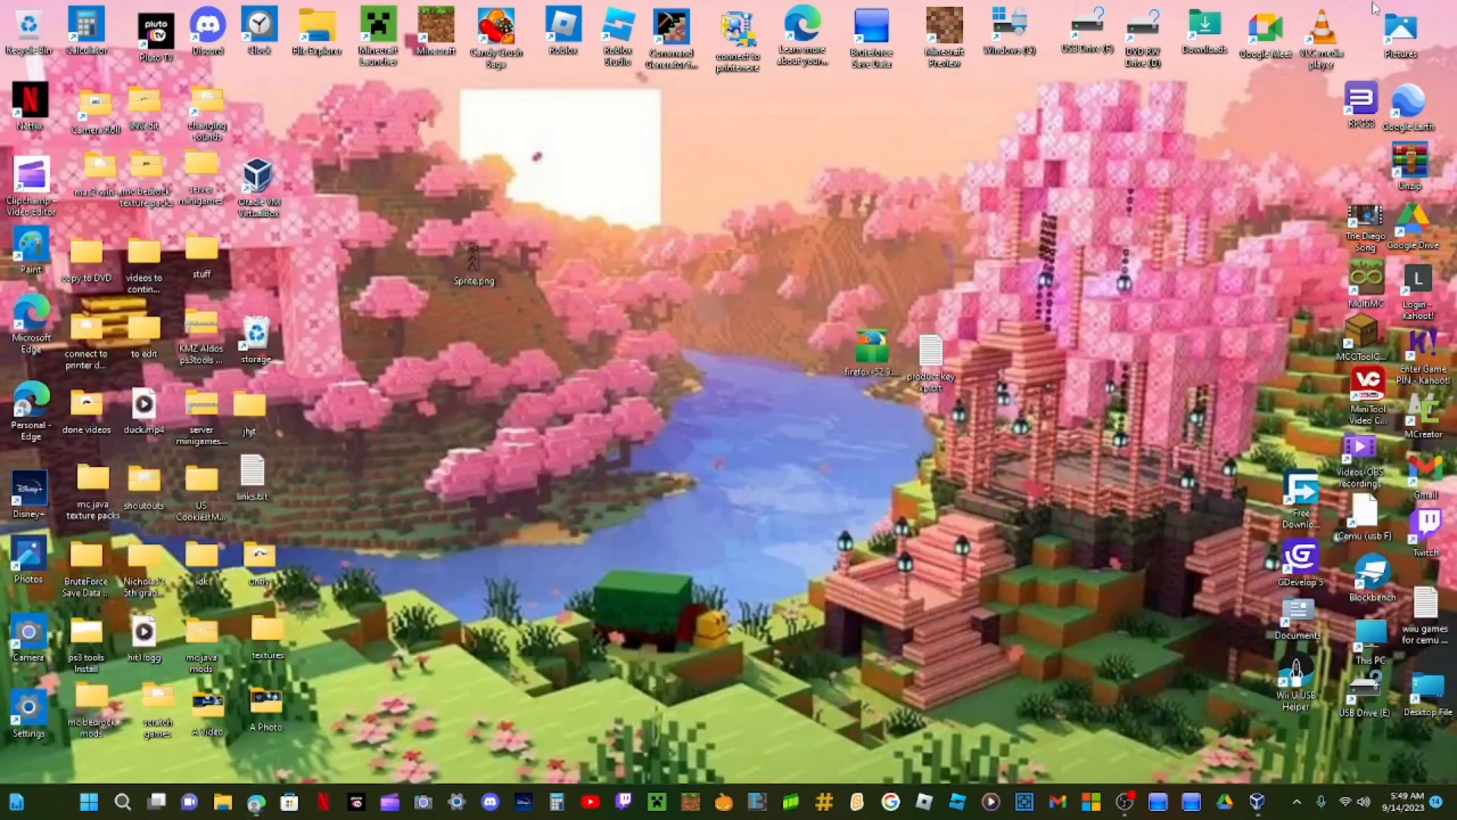
# Step: Open Free Download Manager and add a new download from the copied ISO link
pyautogui.doubleClick(1297, 479)
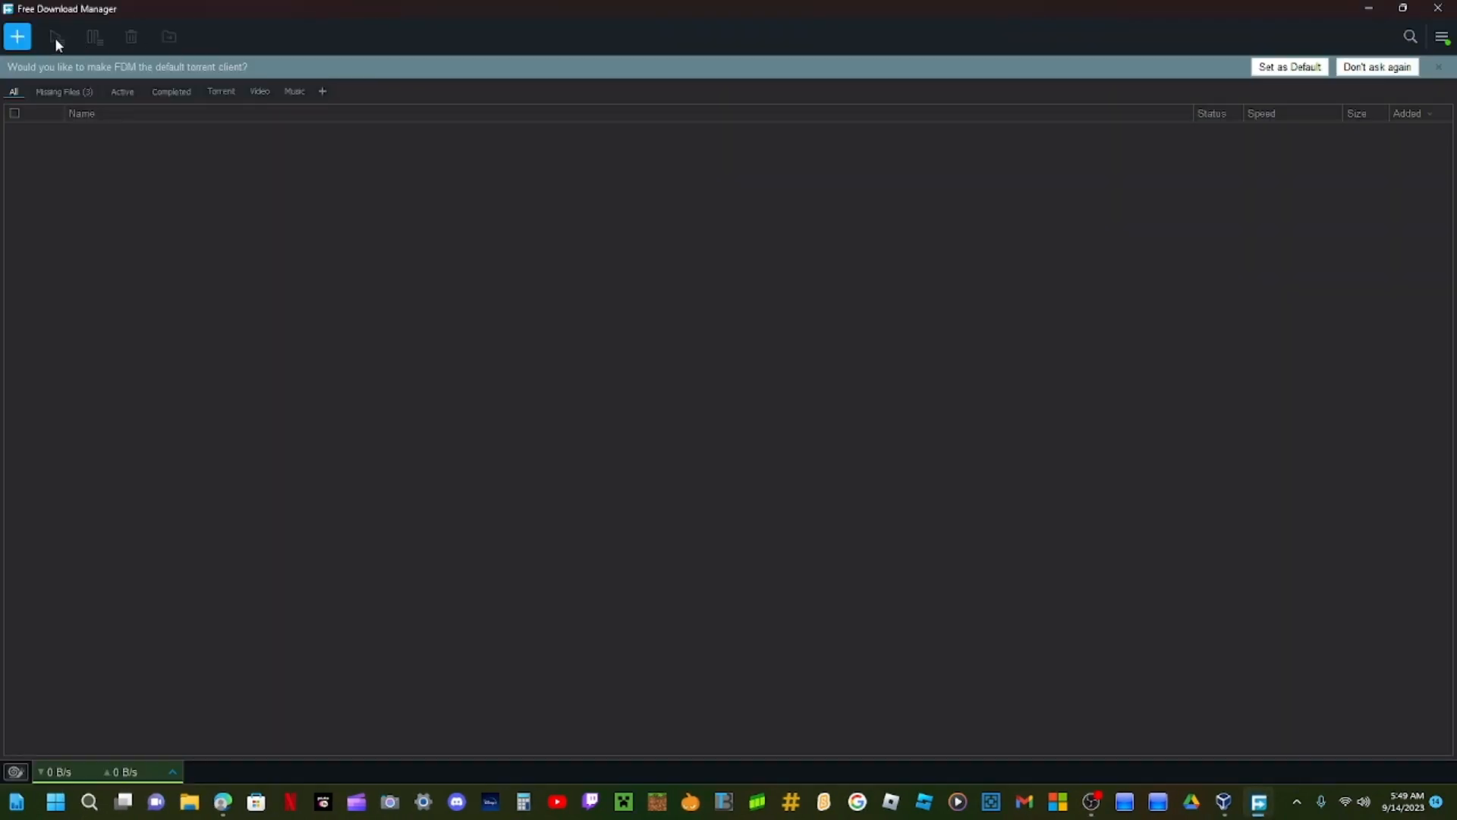
pyautogui.click(15, 36)
pyautogui.rightClick(726, 388)
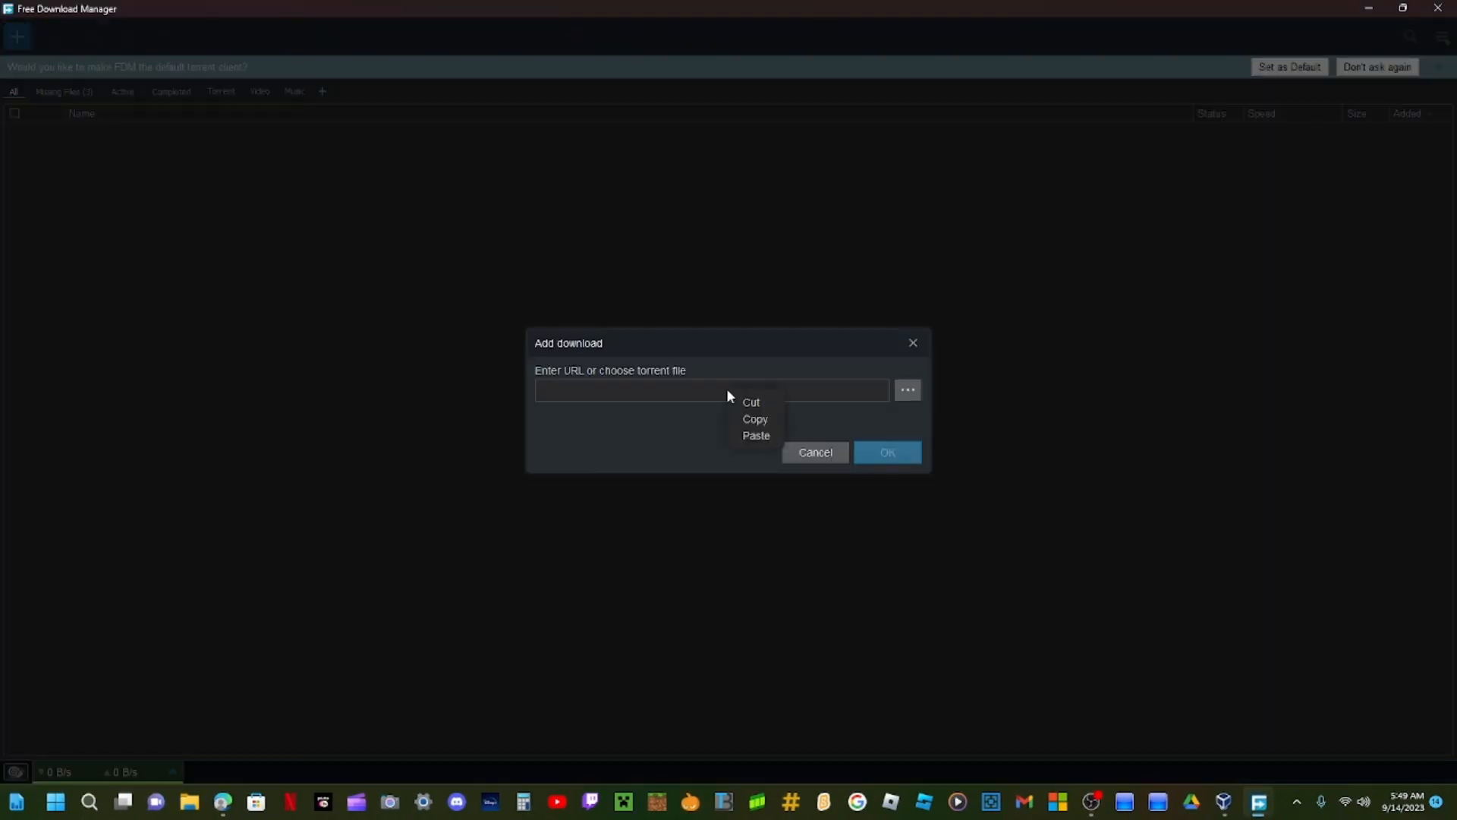
pyautogui.click(741, 439)
pyautogui.click(871, 458)
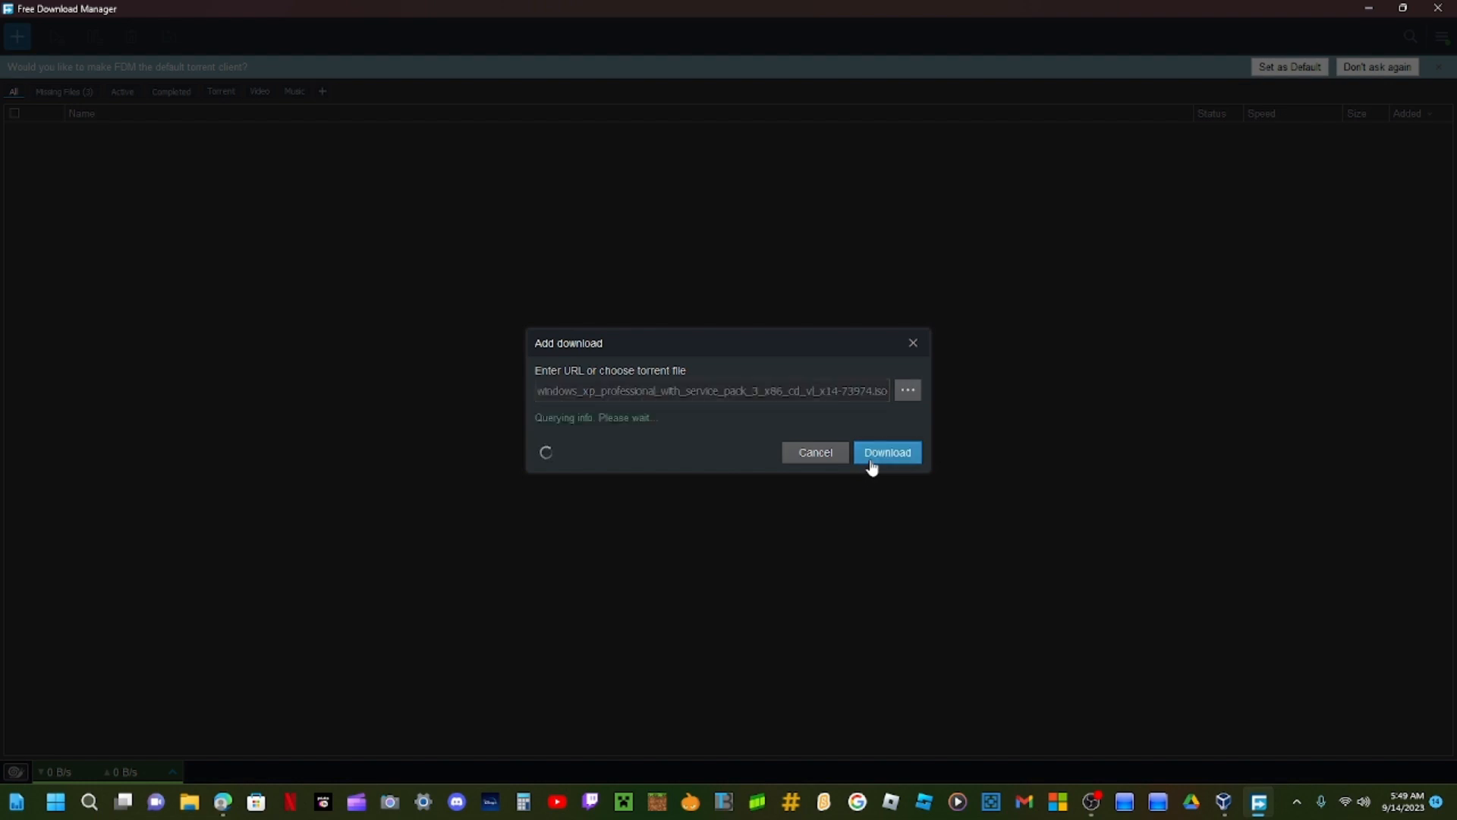
# Step: Download the ISO to the desktop under the name windows xp.iso and place the file beside the stuff folder
pyautogui.click(888, 413)
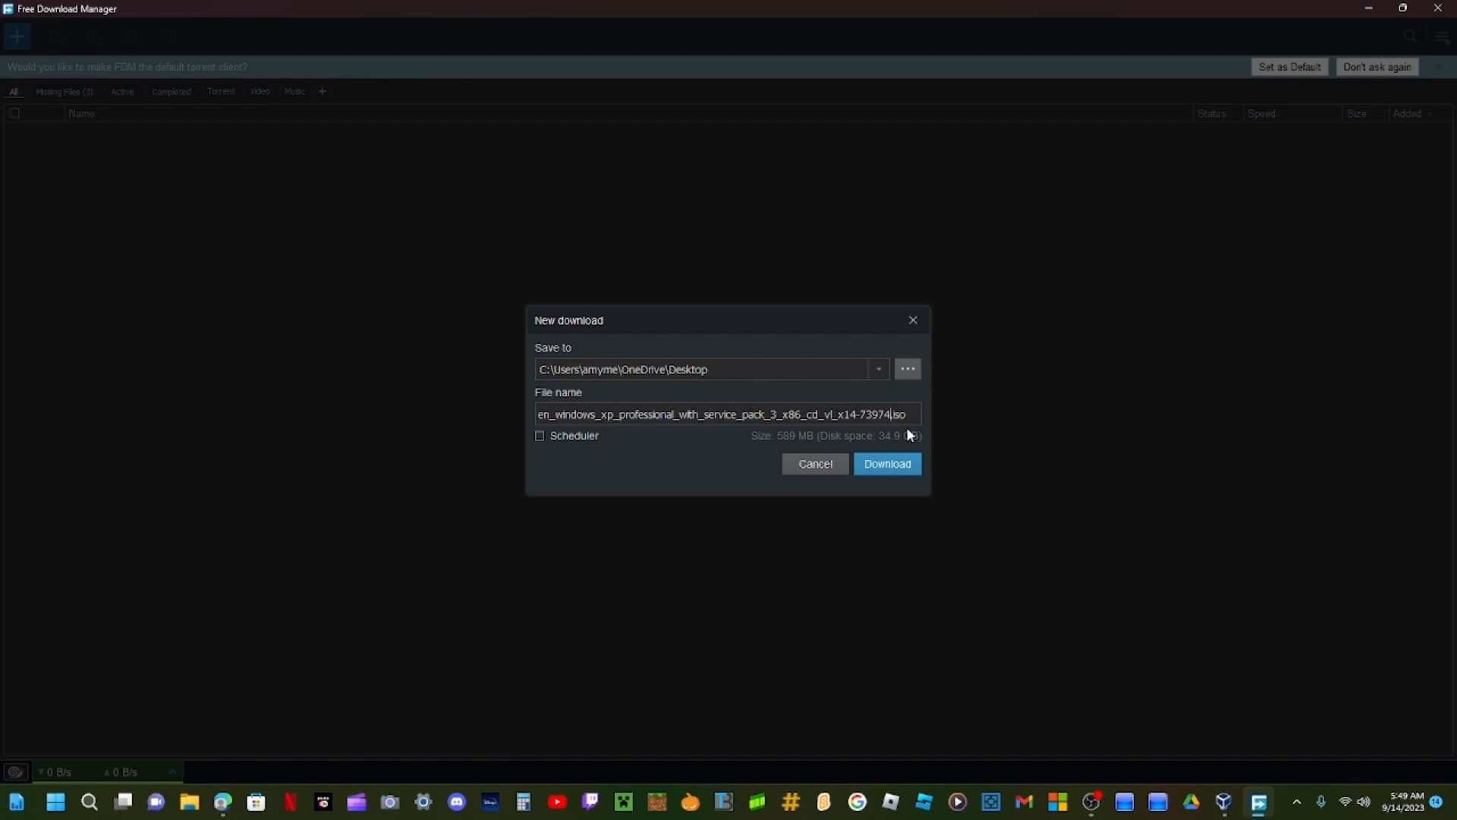
pyautogui.press('BackSpace')
pyautogui.press('BackSpace')
pyautogui.press('BackSpace')
pyautogui.press('BackSpace')
pyautogui.press('BackSpace')
pyautogui.press('BackSpace')
pyautogui.press('BackSpace')
pyautogui.press('BackSpace')
pyautogui.press('BackSpace')
pyautogui.press('BackSpace')
pyautogui.press('BackSpace')
pyautogui.press('BackSpace')
pyautogui.press('BackSpace')
pyautogui.press('BackSpace')
pyautogui.press('BackSpace')
pyautogui.press('BackSpace')
pyautogui.press('BackSpace')
pyautogui.press('BackSpace')
pyautogui.press('BackSpace')
pyautogui.press('BackSpace')
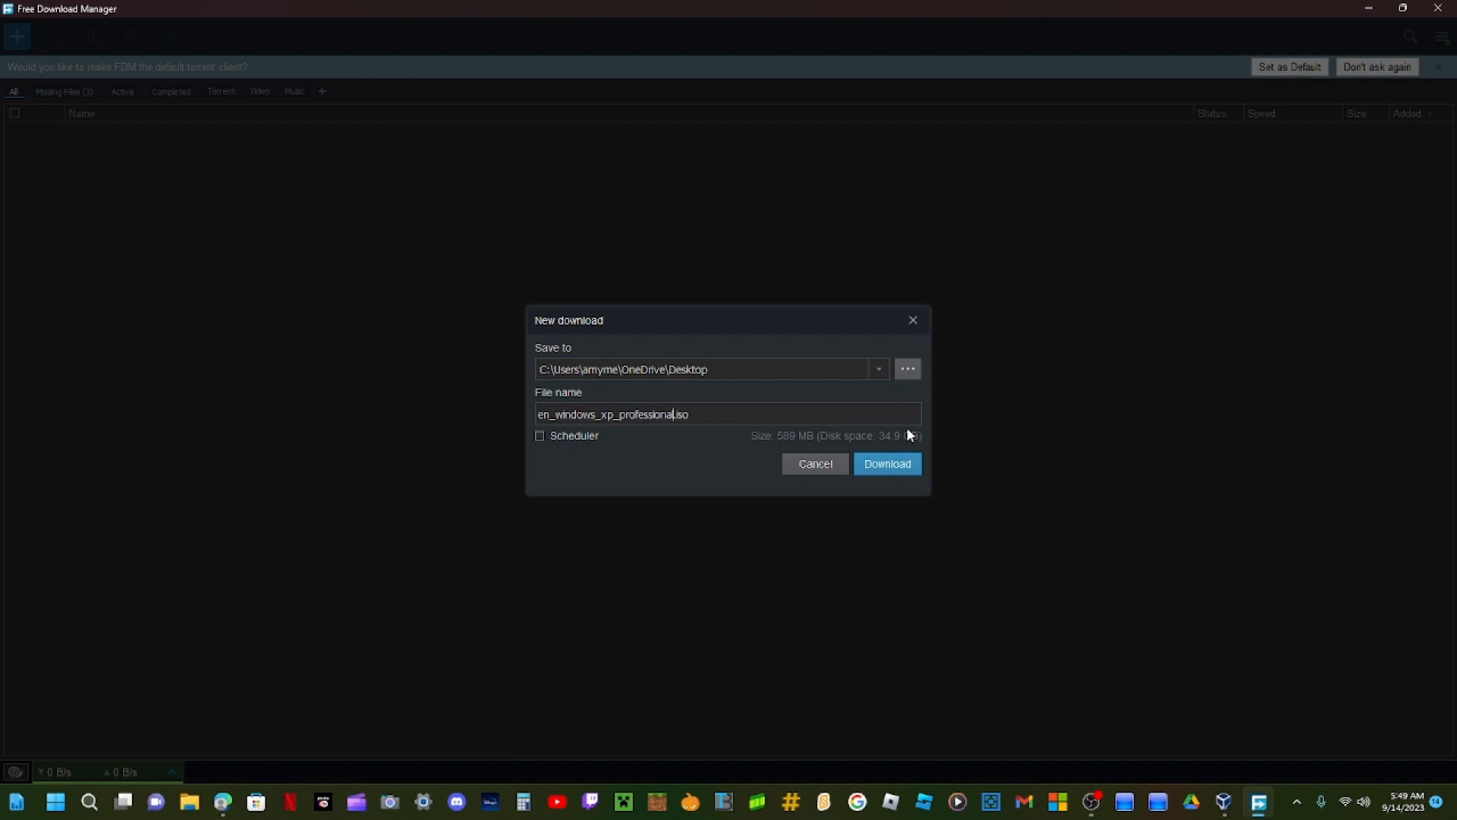
pyautogui.press('BackSpace')
pyautogui.press('BackSpace')
pyautogui.press('Left')
pyautogui.press('Left')
pyautogui.press('BackSpace')
pyautogui.press('Left')
pyautogui.press('Left')
pyautogui.press('Left')
pyautogui.press('BackSpace')
pyautogui.press('BackSpace')
pyautogui.press('BackSpace')
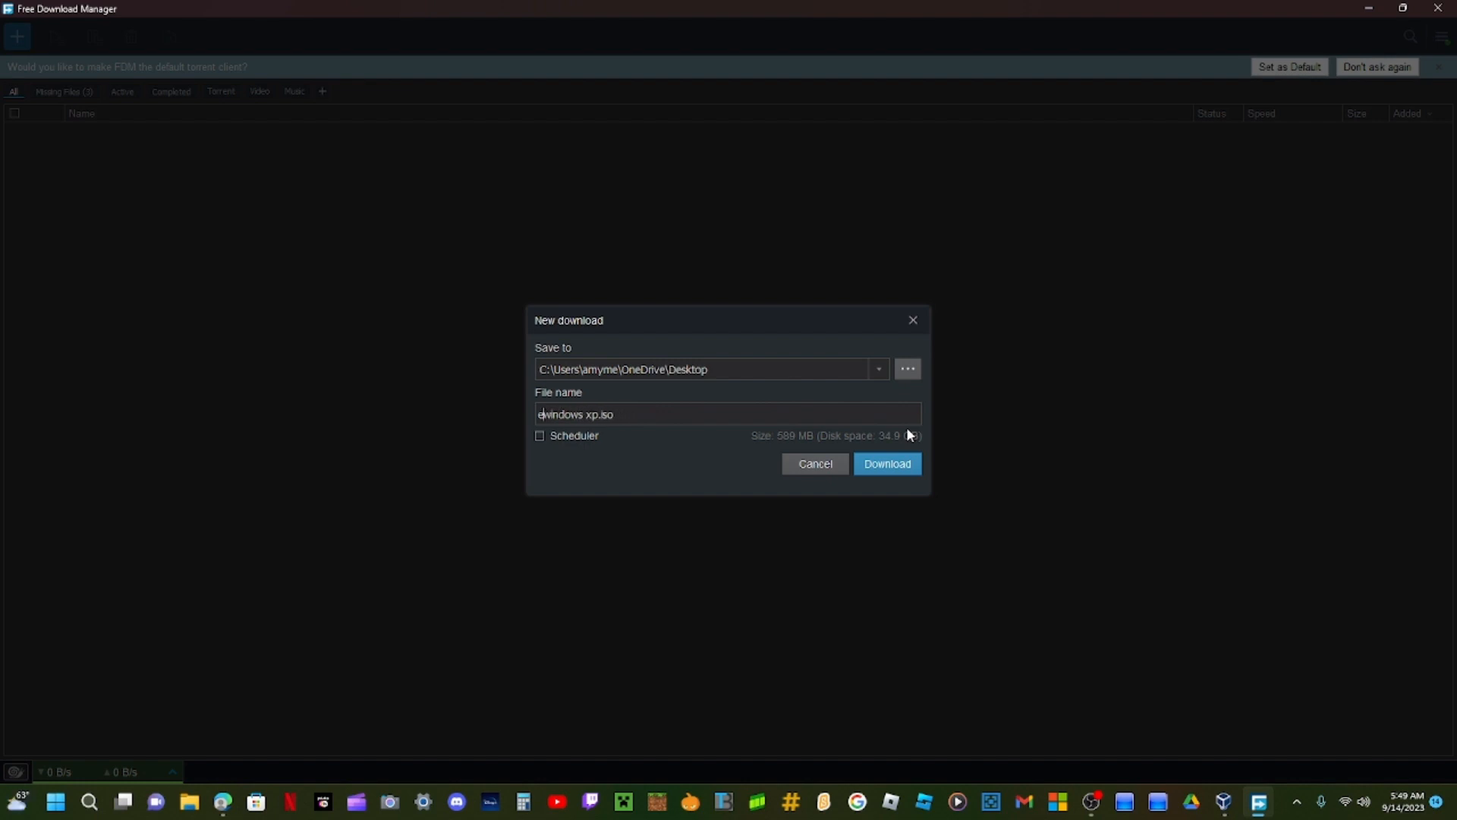
pyautogui.click(902, 472)
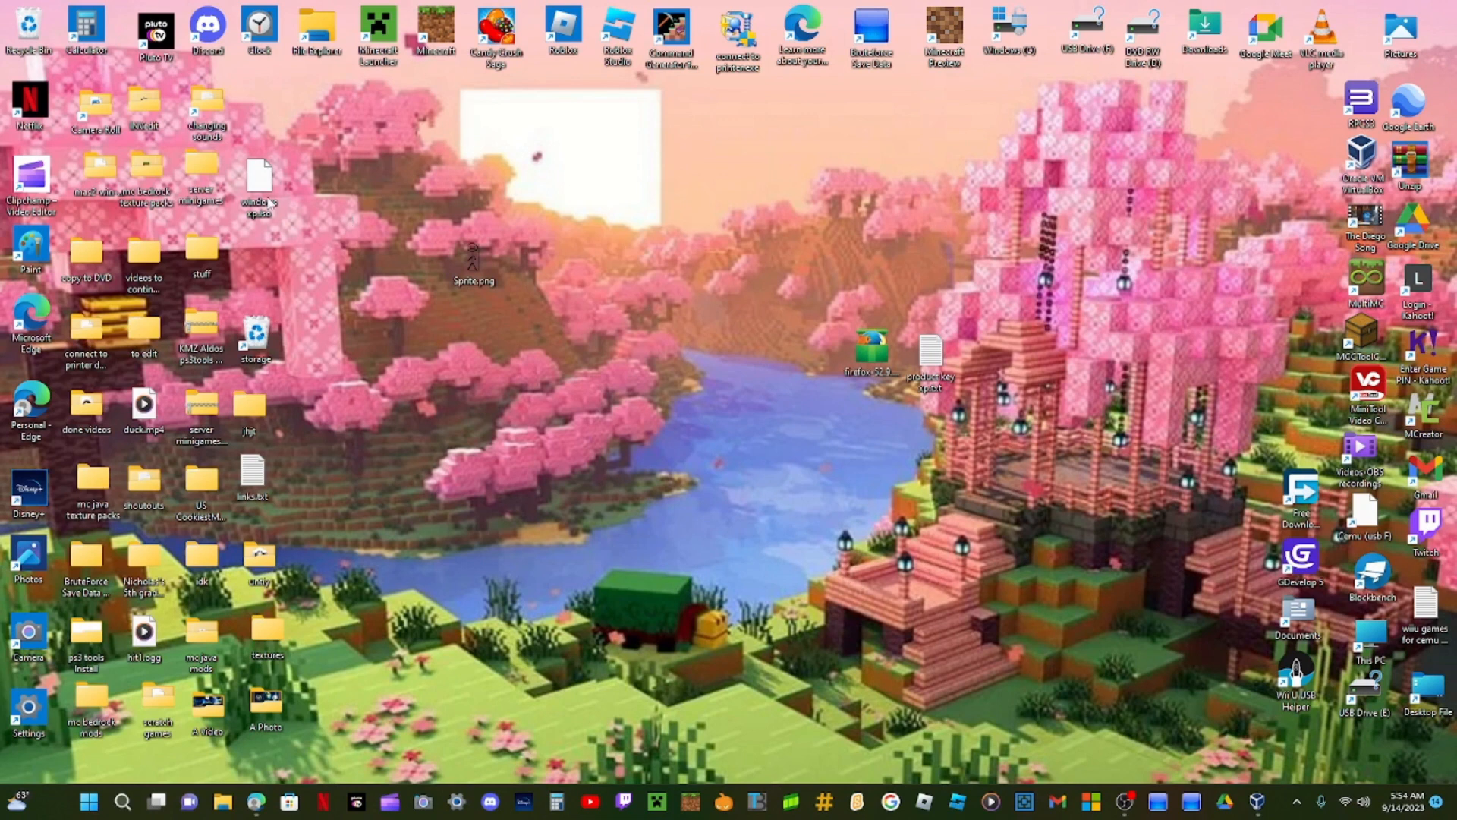
pyautogui.moveTo(276, 207); pyautogui.dragTo(262, 267)
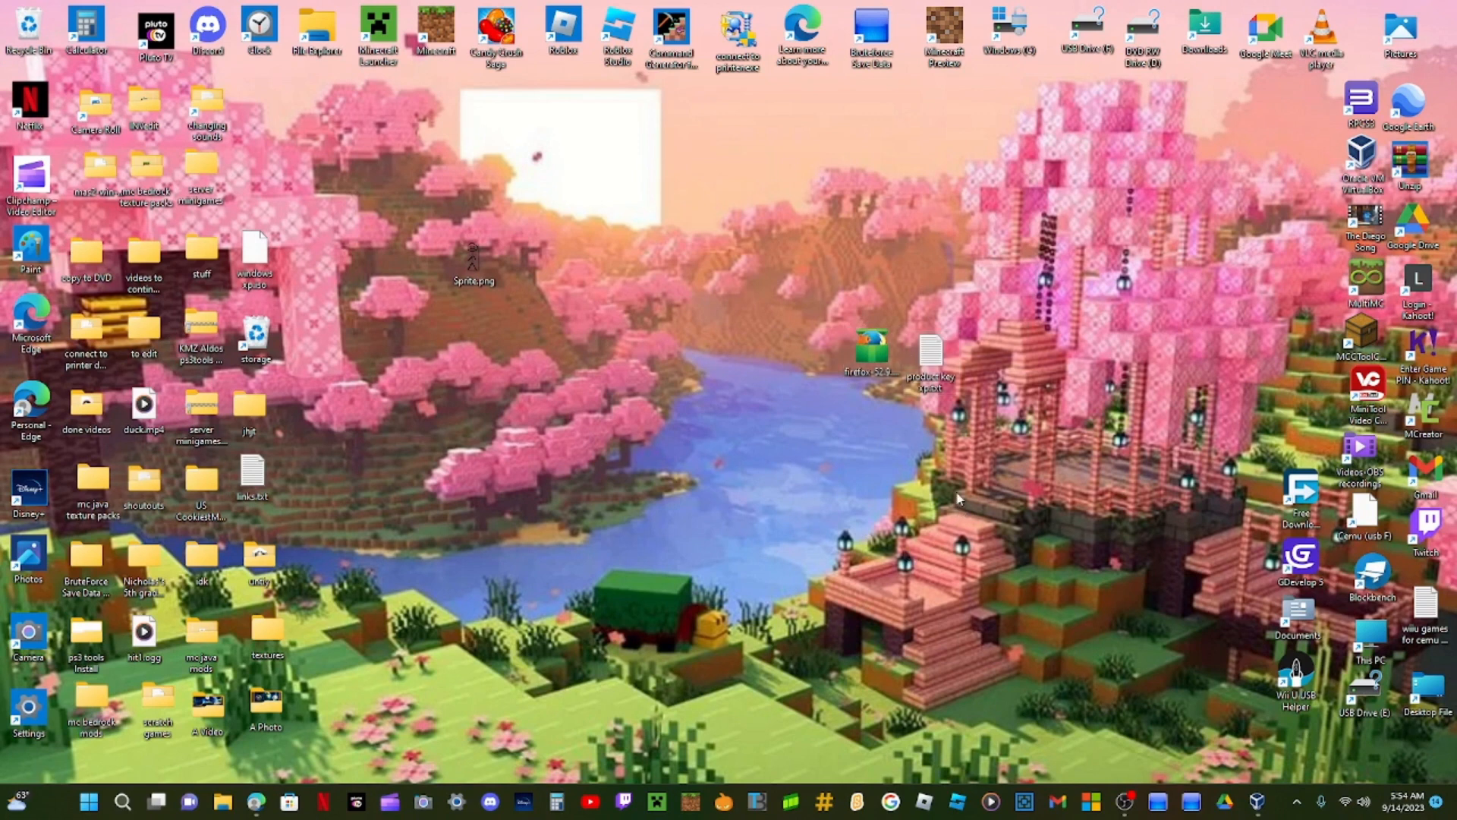
# Step: Create a desktop folder named fire fox and move the Firefox 52.9 installer into it
pyautogui.rightClick(719, 344)
pyautogui.moveTo(768, 465)
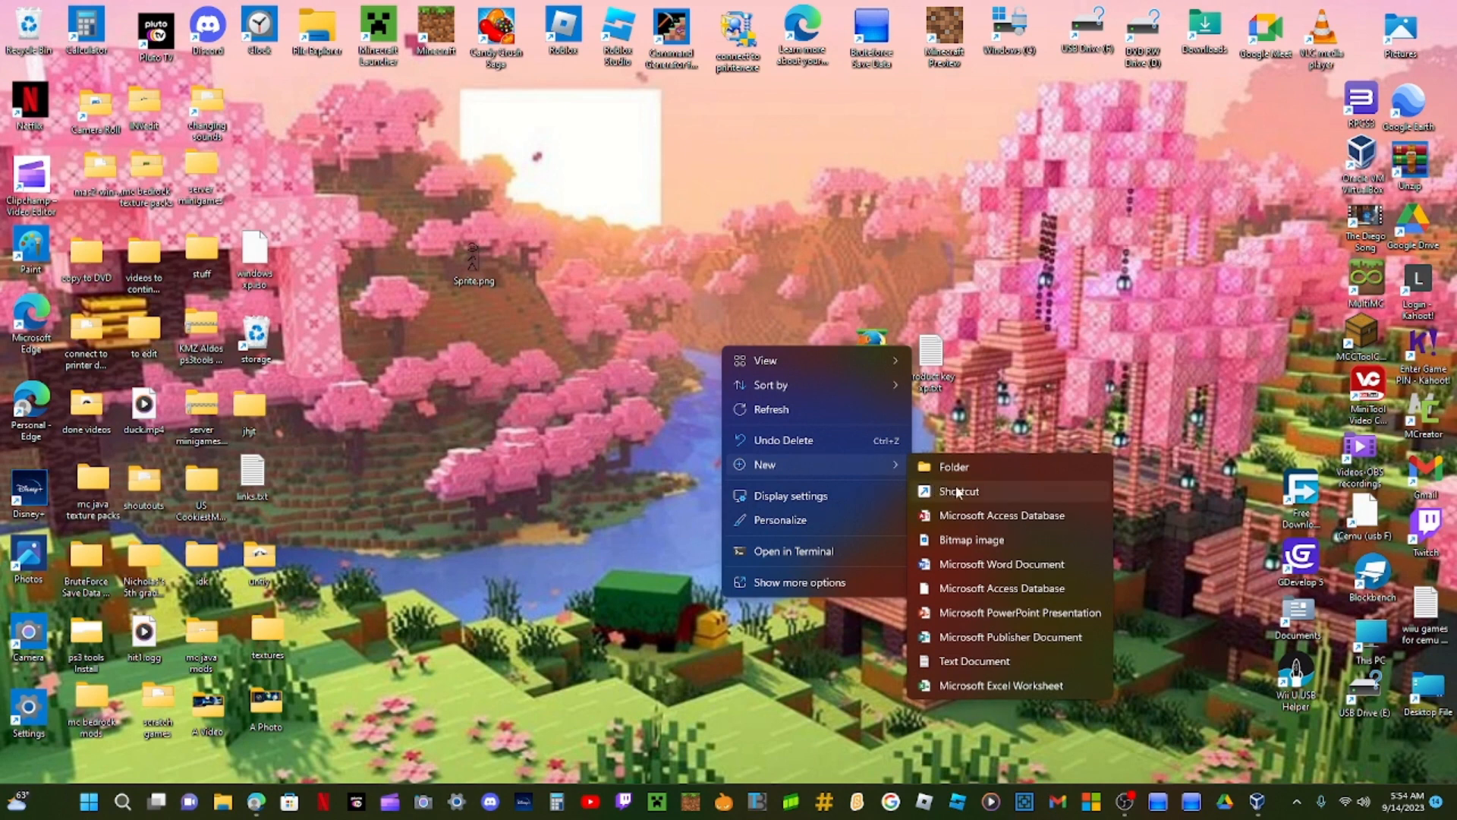
pyautogui.click(944, 466)
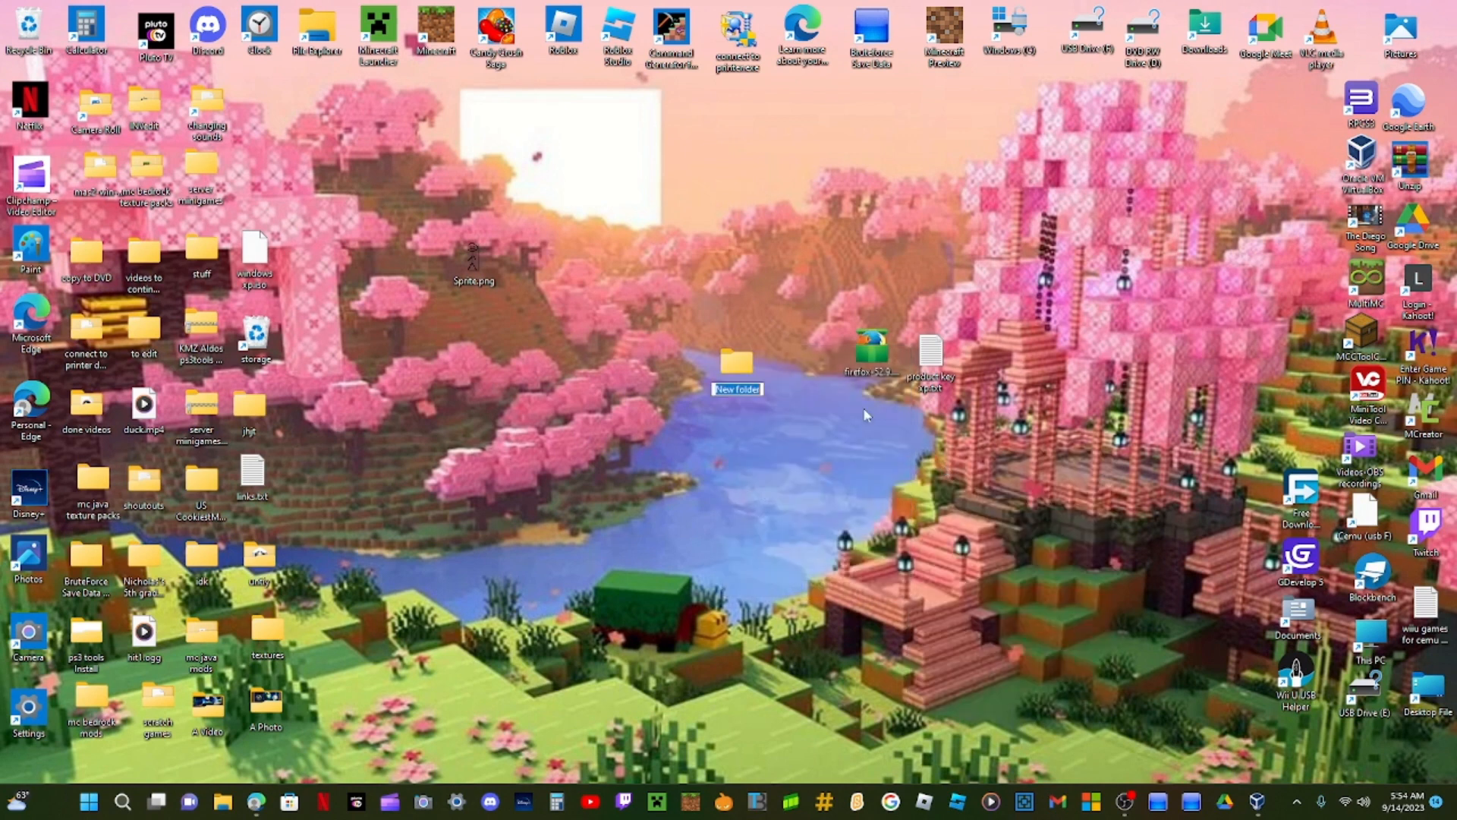
pyautogui.press('BackSpace')
pyautogui.write('t')
pyautogui.write('ire ')
pyautogui.write('fox')
pyautogui.press('Return')
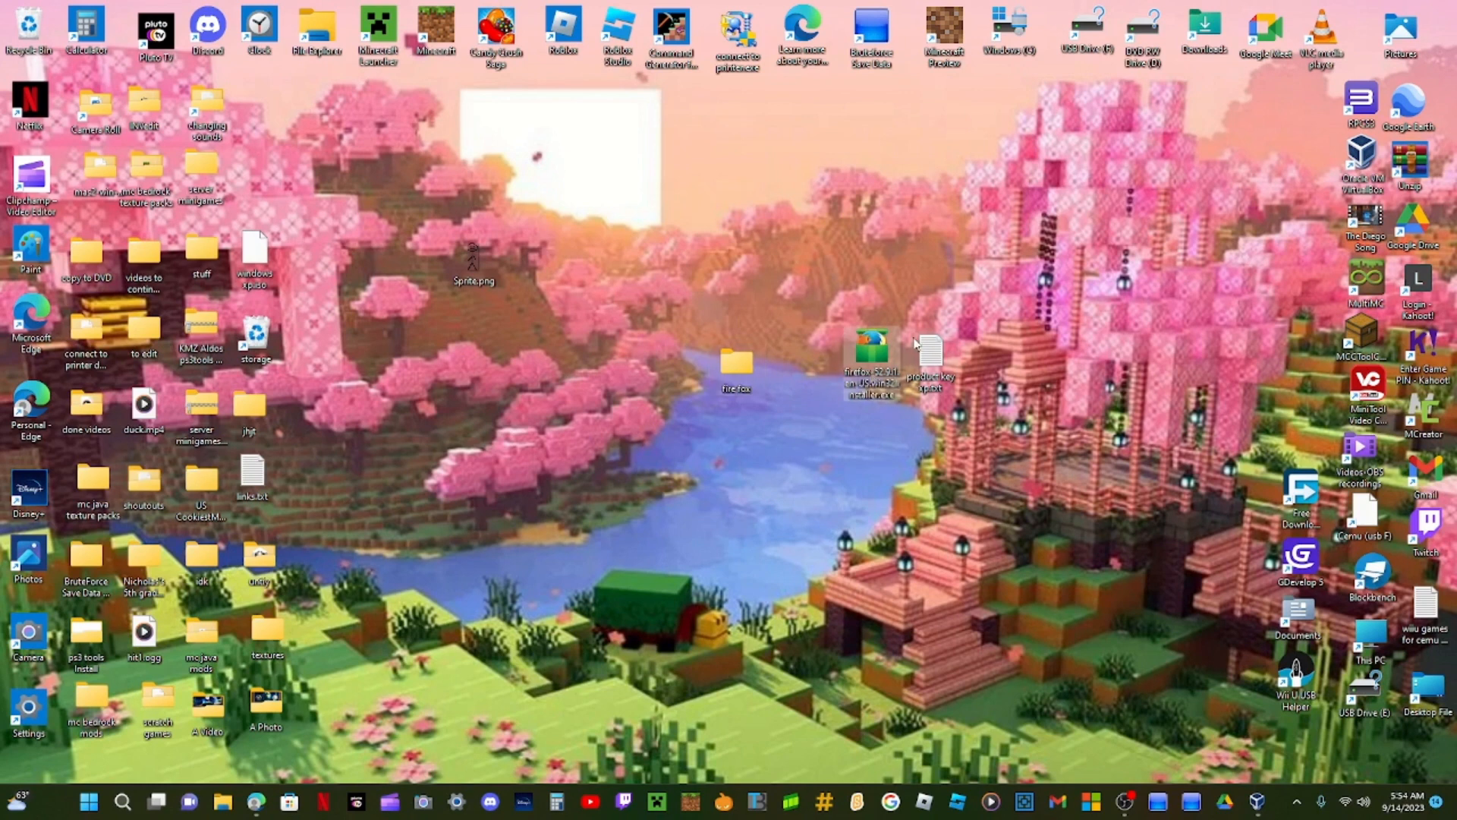
pyautogui.moveTo(865, 363); pyautogui.dragTo(799, 342)
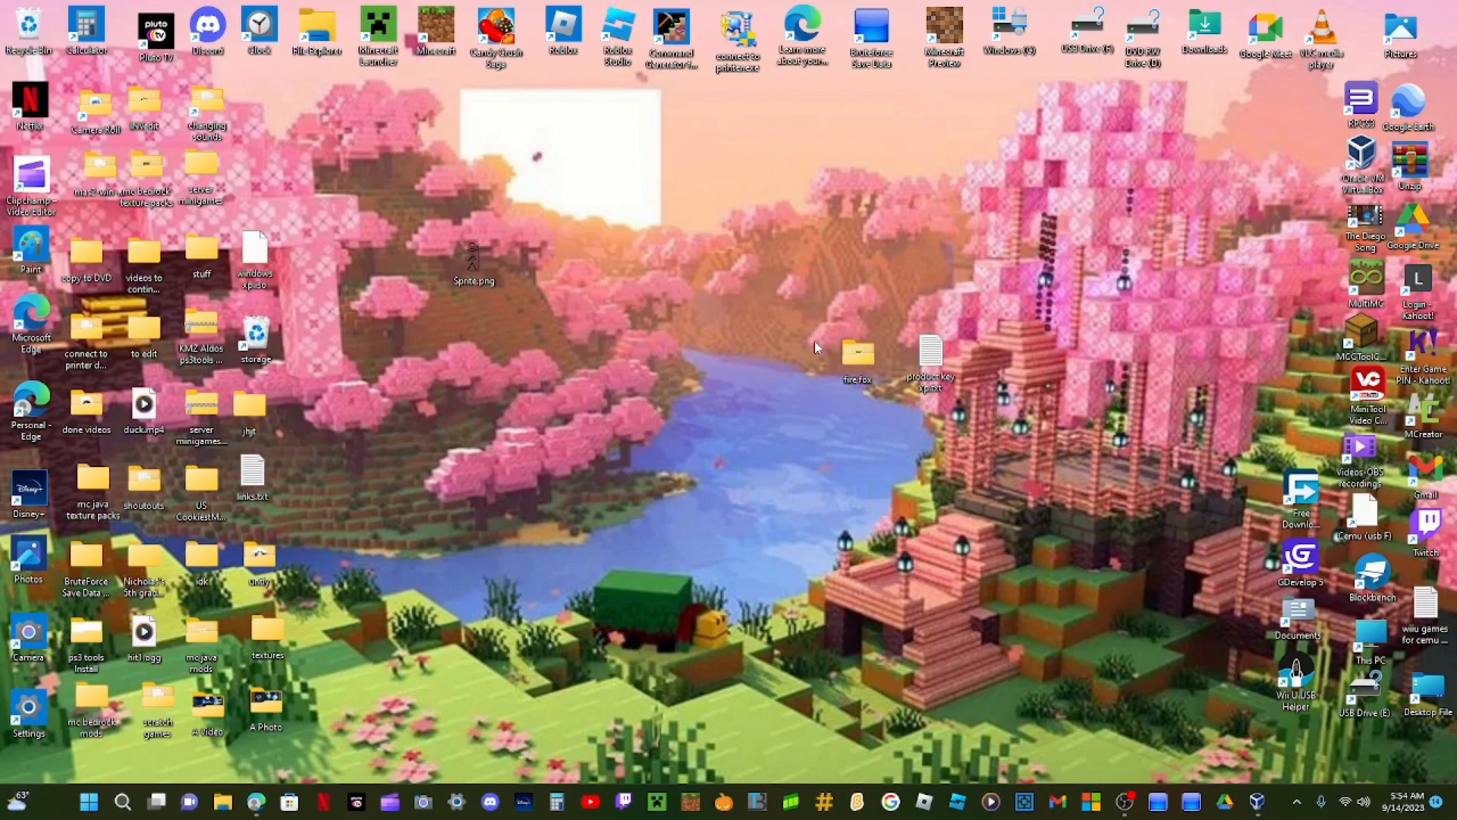
# Step: Start a new VirtualBox machine named windows xp with type Microsoft Windows and version Windows XP (32-bit)
pyautogui.click(1255, 804)
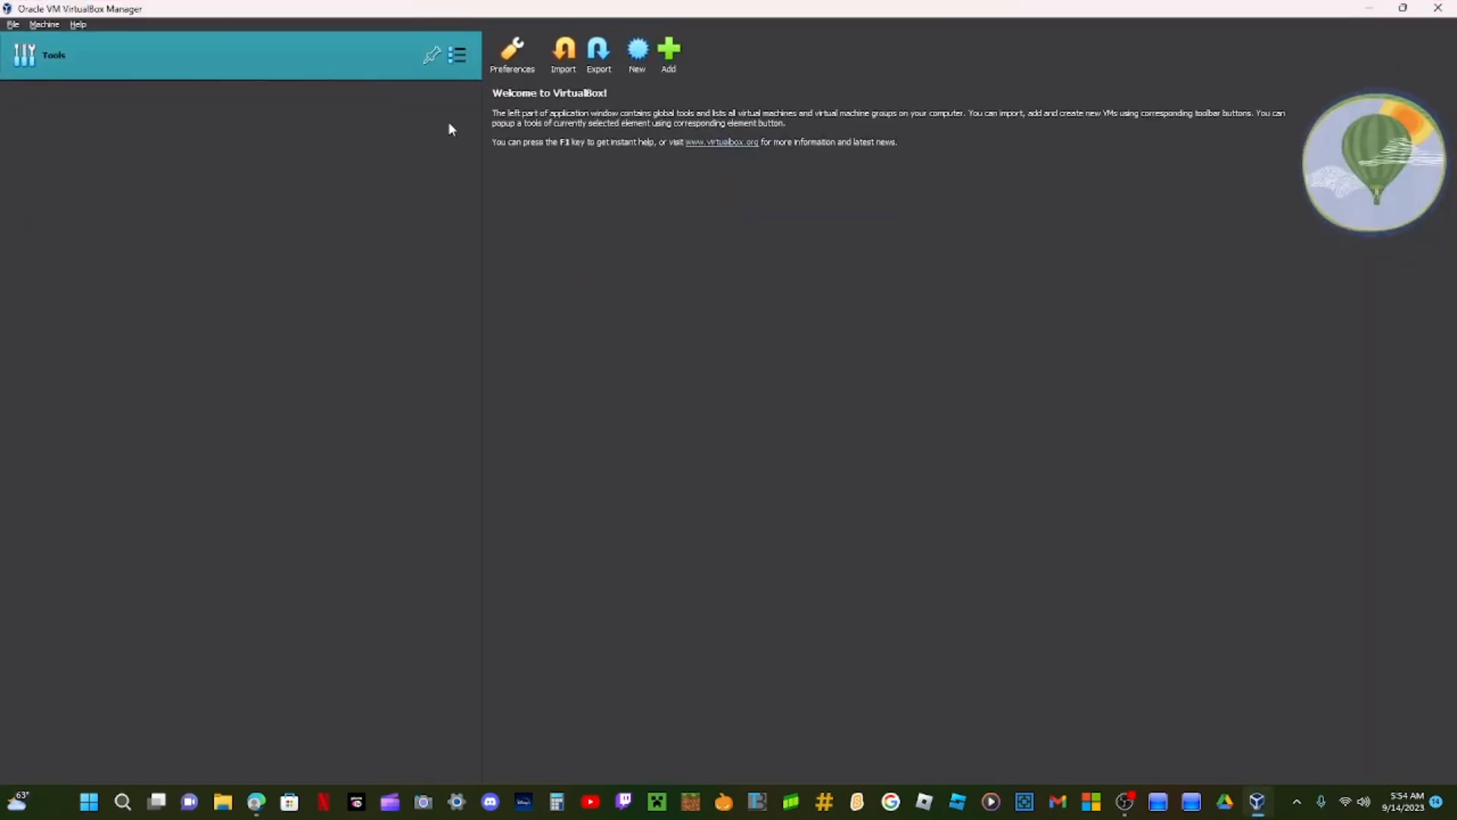
pyautogui.click(642, 54)
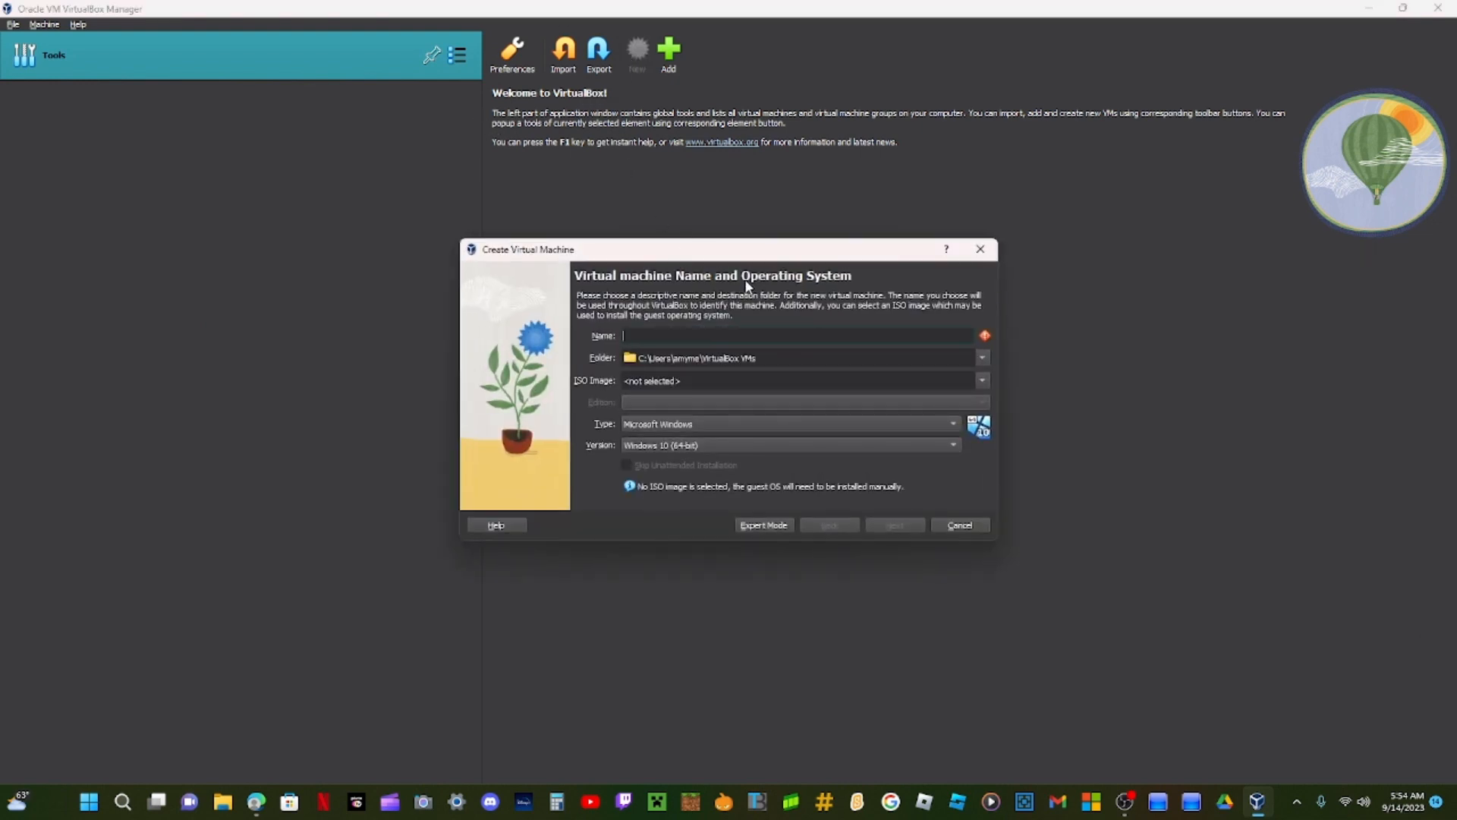
pyautogui.write('windows xp')
pyautogui.click(908, 423)
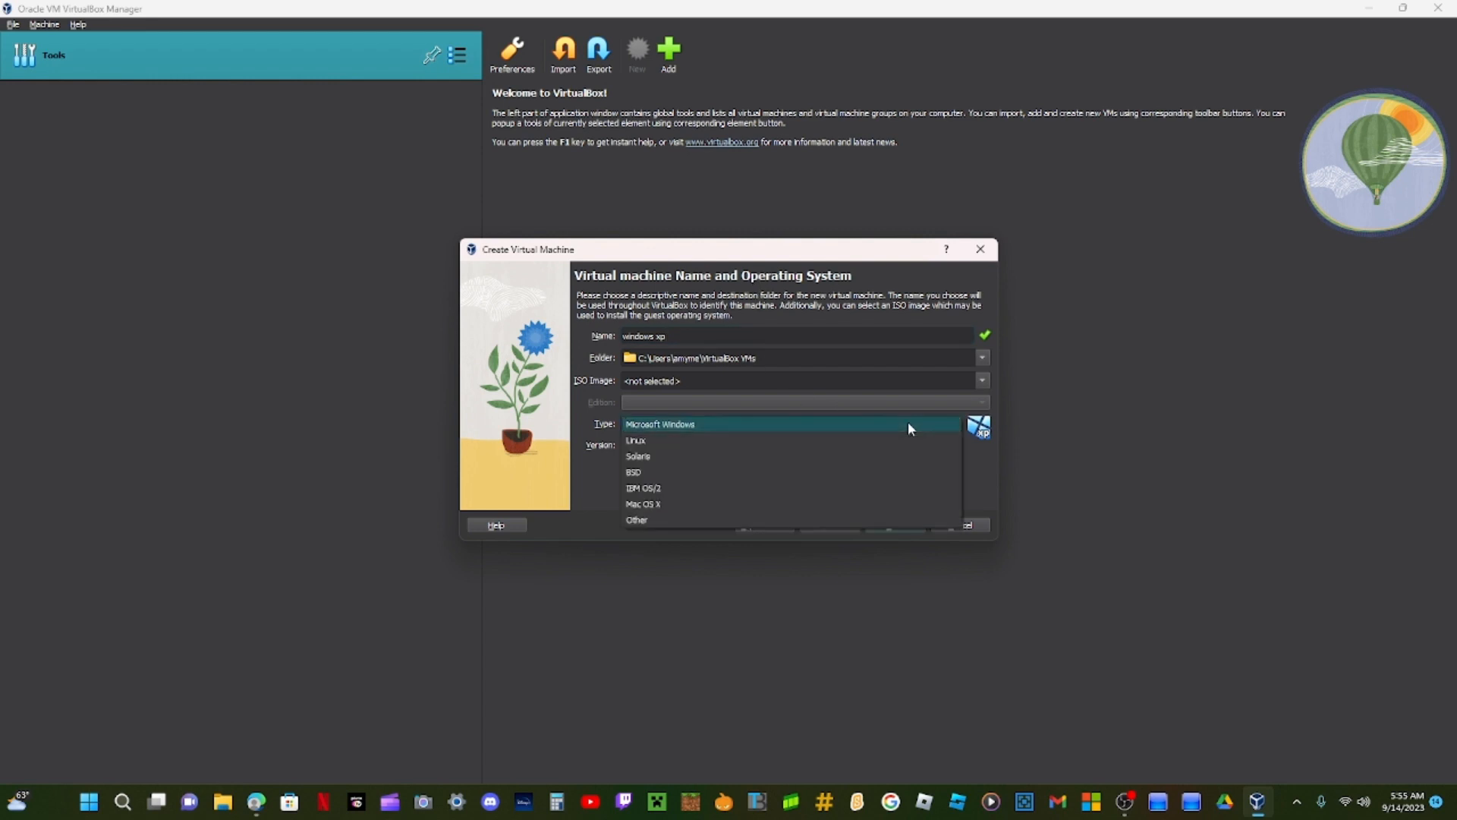
pyautogui.click(694, 427)
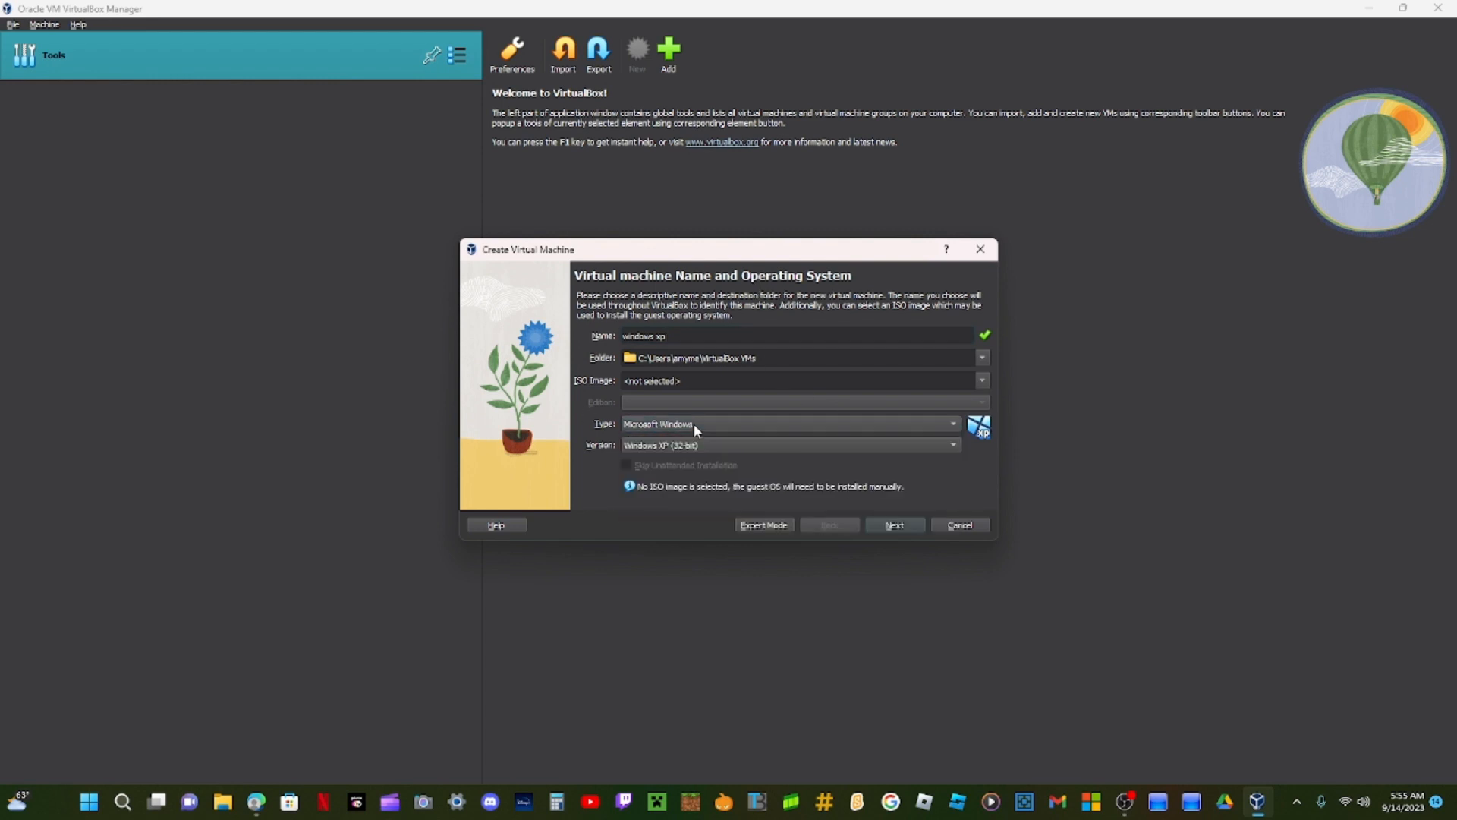
pyautogui.click(782, 447)
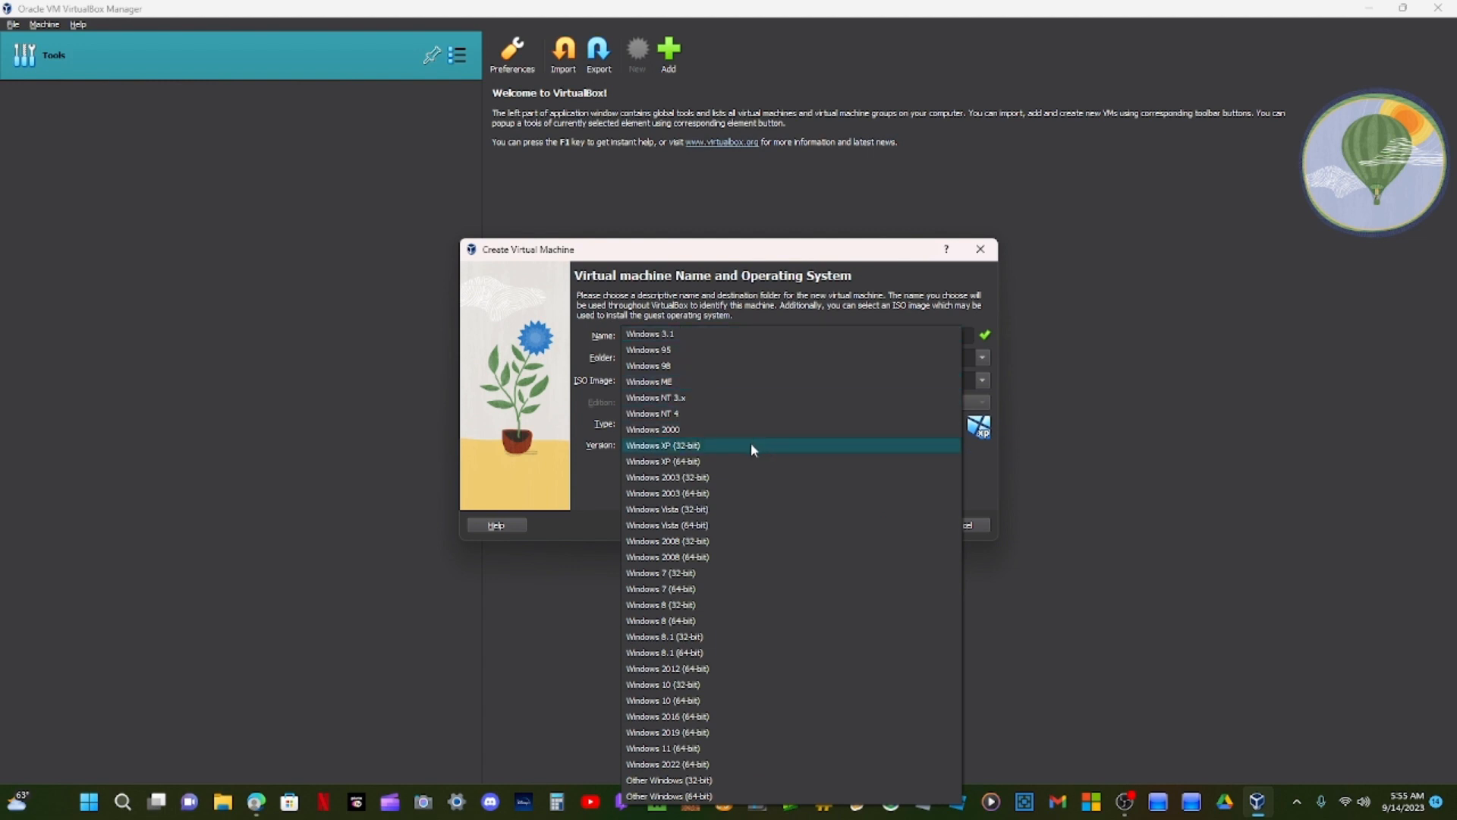
pyautogui.click(752, 447)
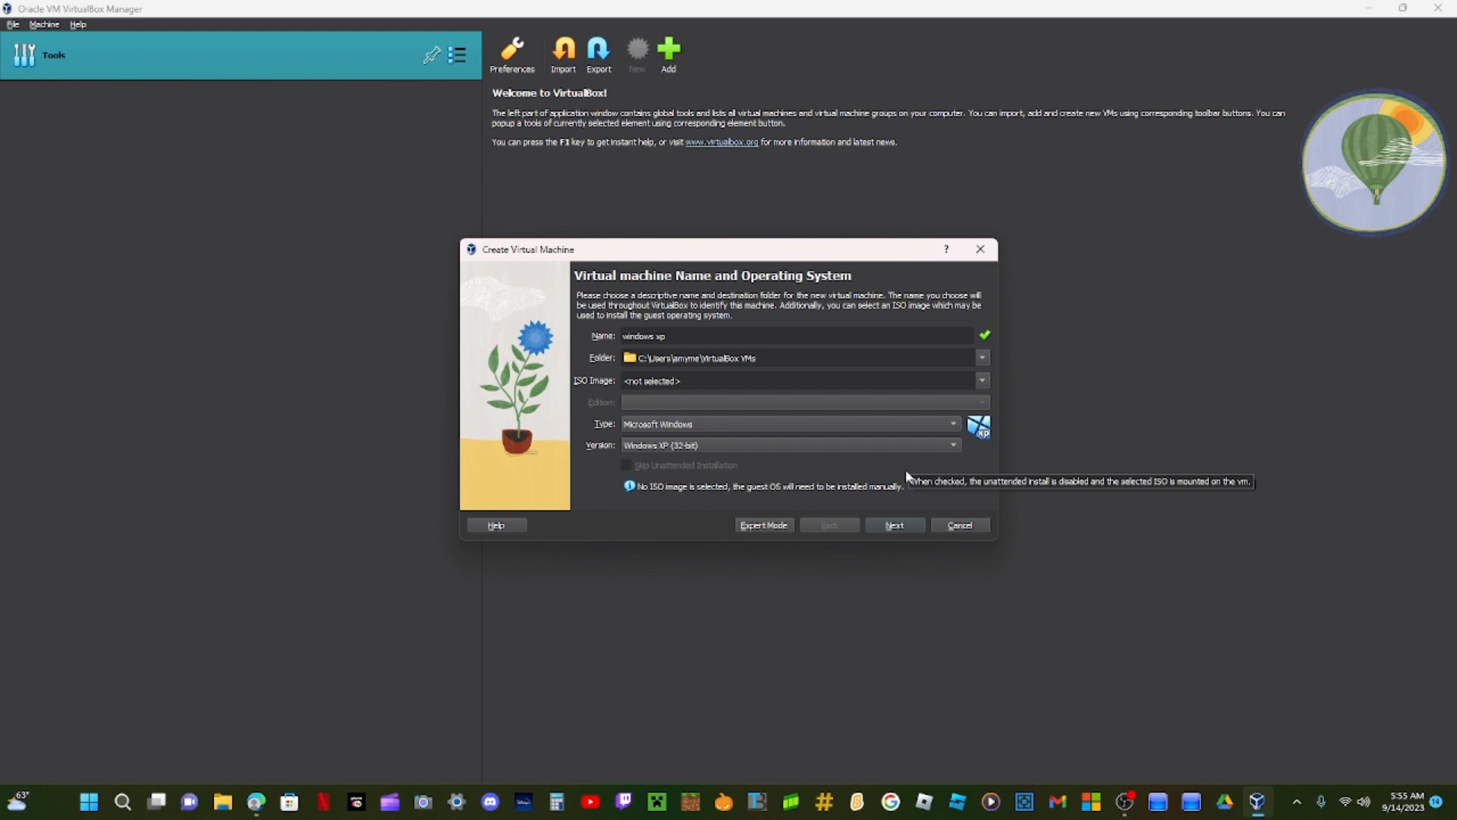
pyautogui.click(906, 525)
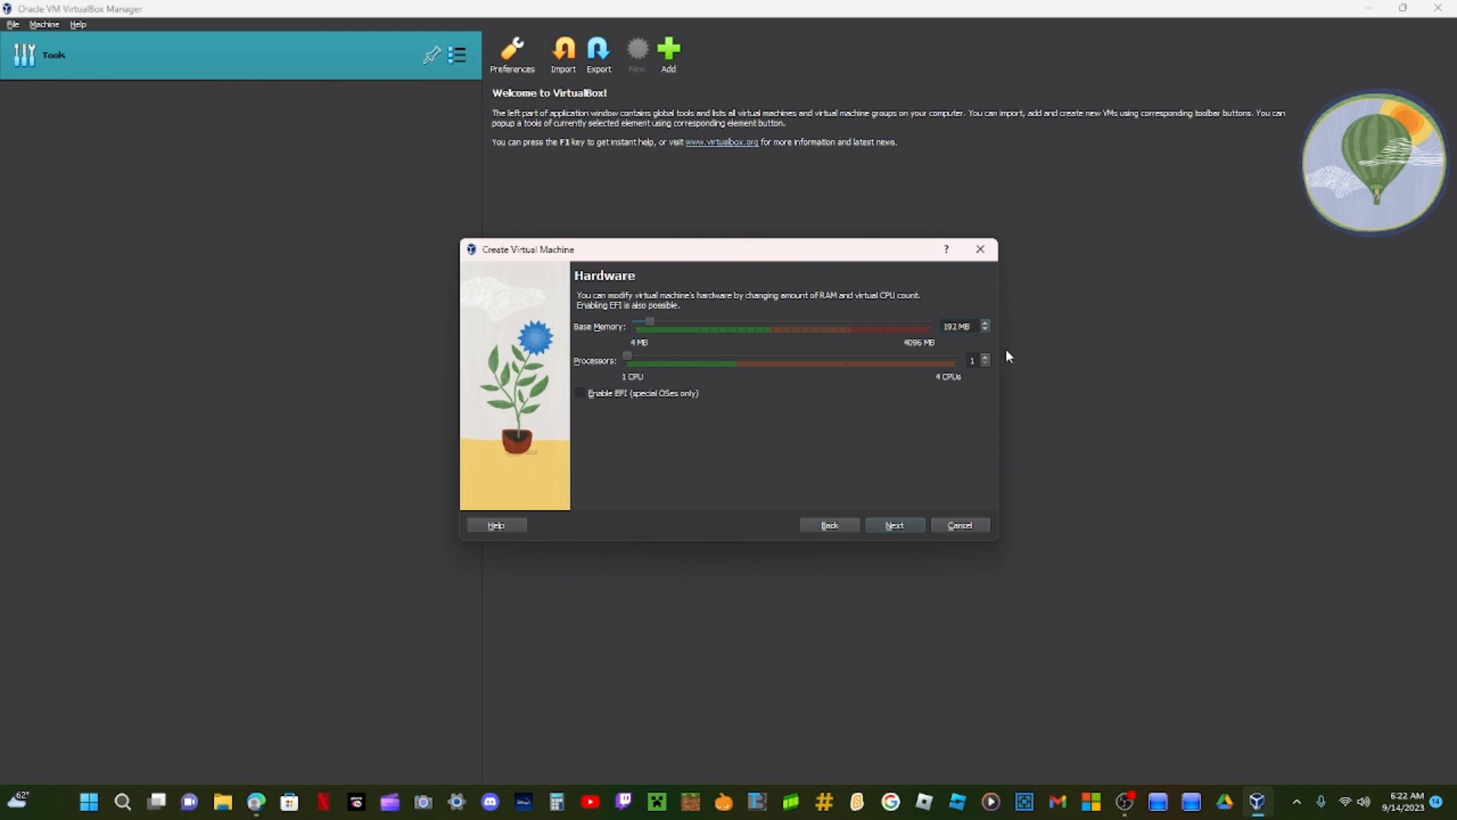
# Step: Set the new machine's base memory to 1024 MB and continue to the virtual hard disk options
pyautogui.press('BackSpace')
pyautogui.press('BackSpace')
pyautogui.press('BackSpace')
pyautogui.write('1024')
pyautogui.click(894, 526)
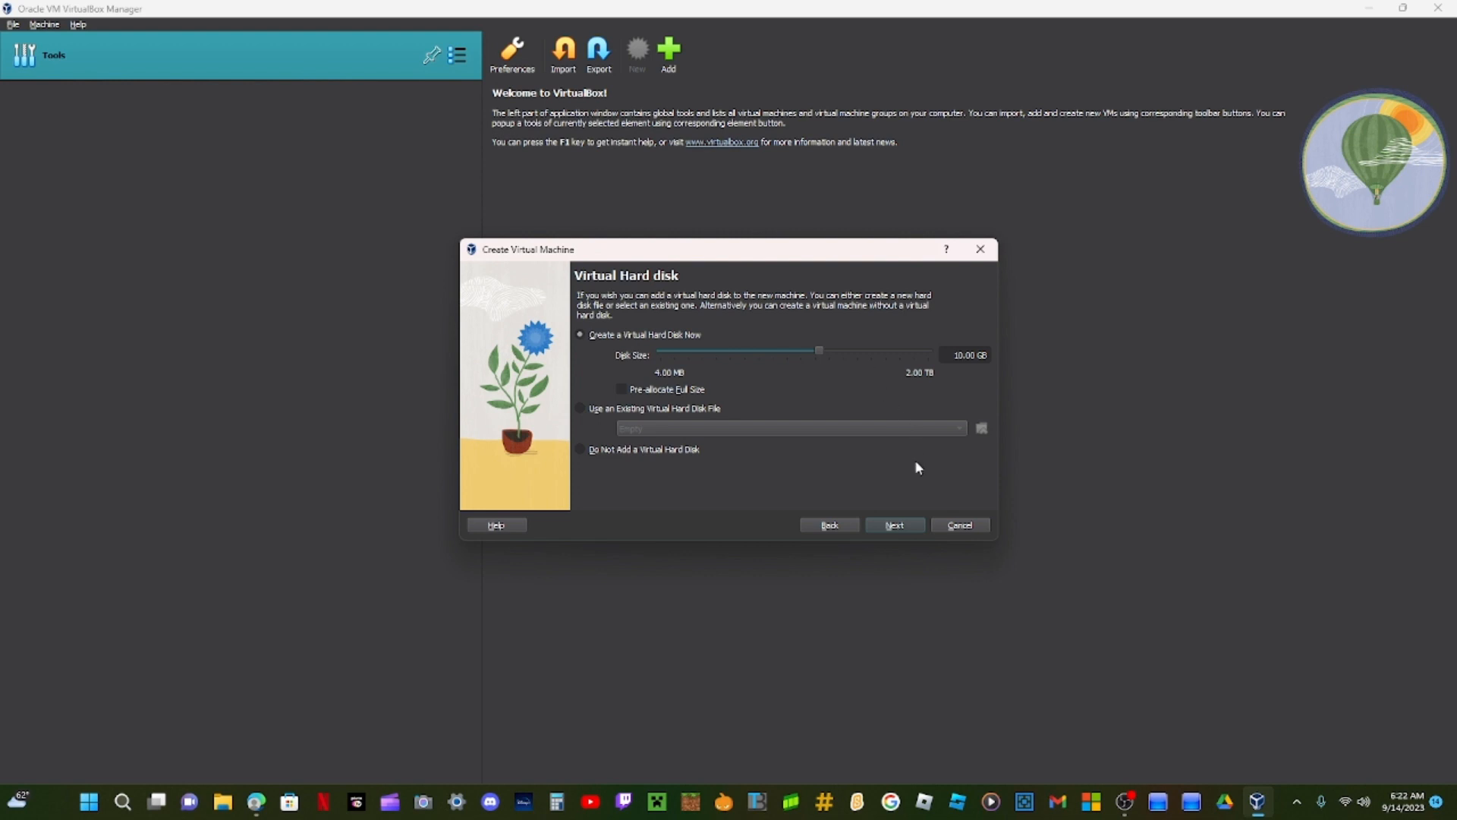
# Step: Accept a new 10.00 GB virtual hard disk and finish creating the virtual machine
pyautogui.click(895, 525)
pyautogui.click(907, 530)
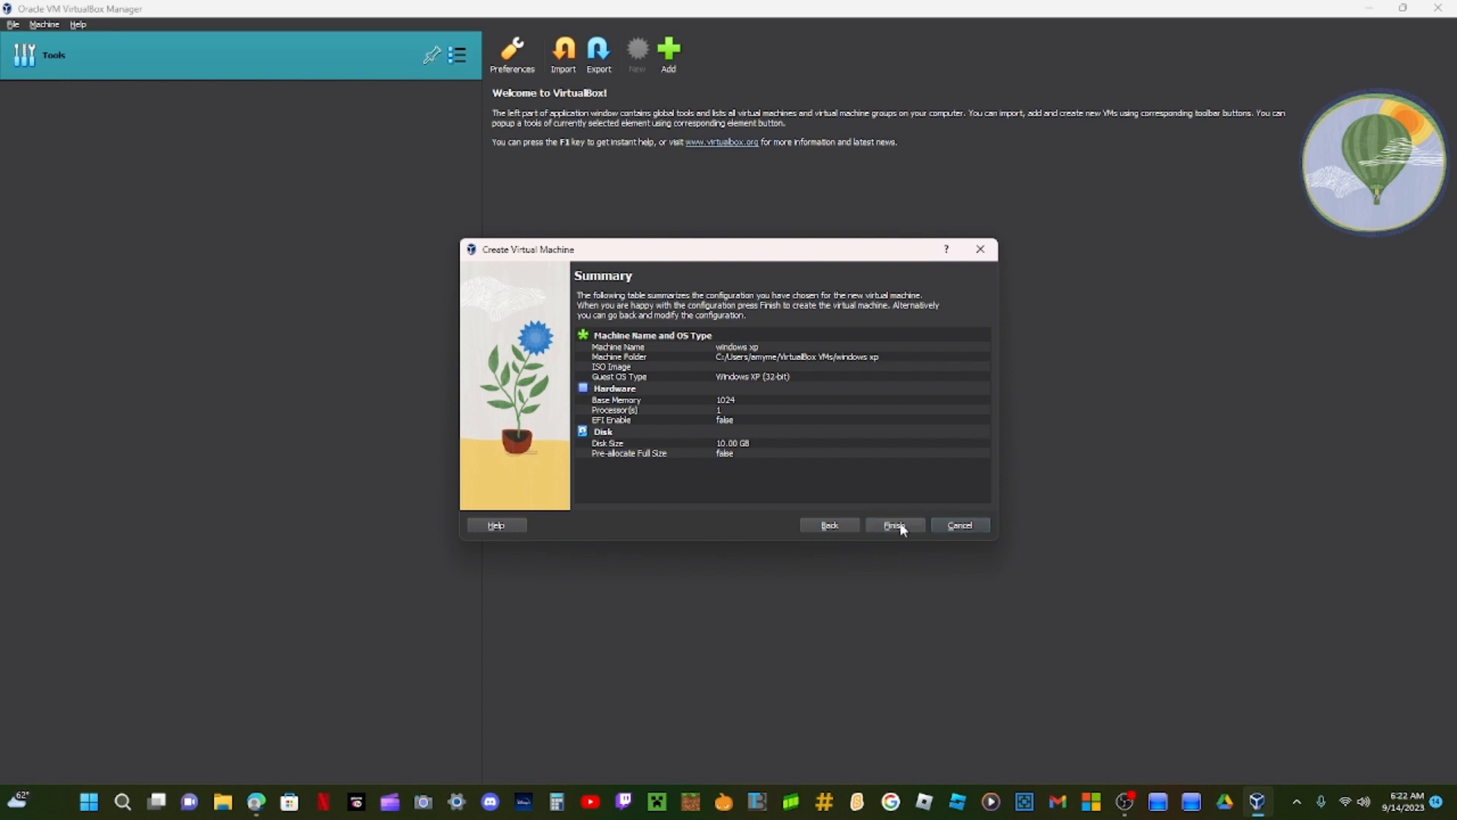
pyautogui.click(898, 525)
pyautogui.moveTo(798, 254); pyautogui.dragTo(321, 238)
pyautogui.click(376, 508)
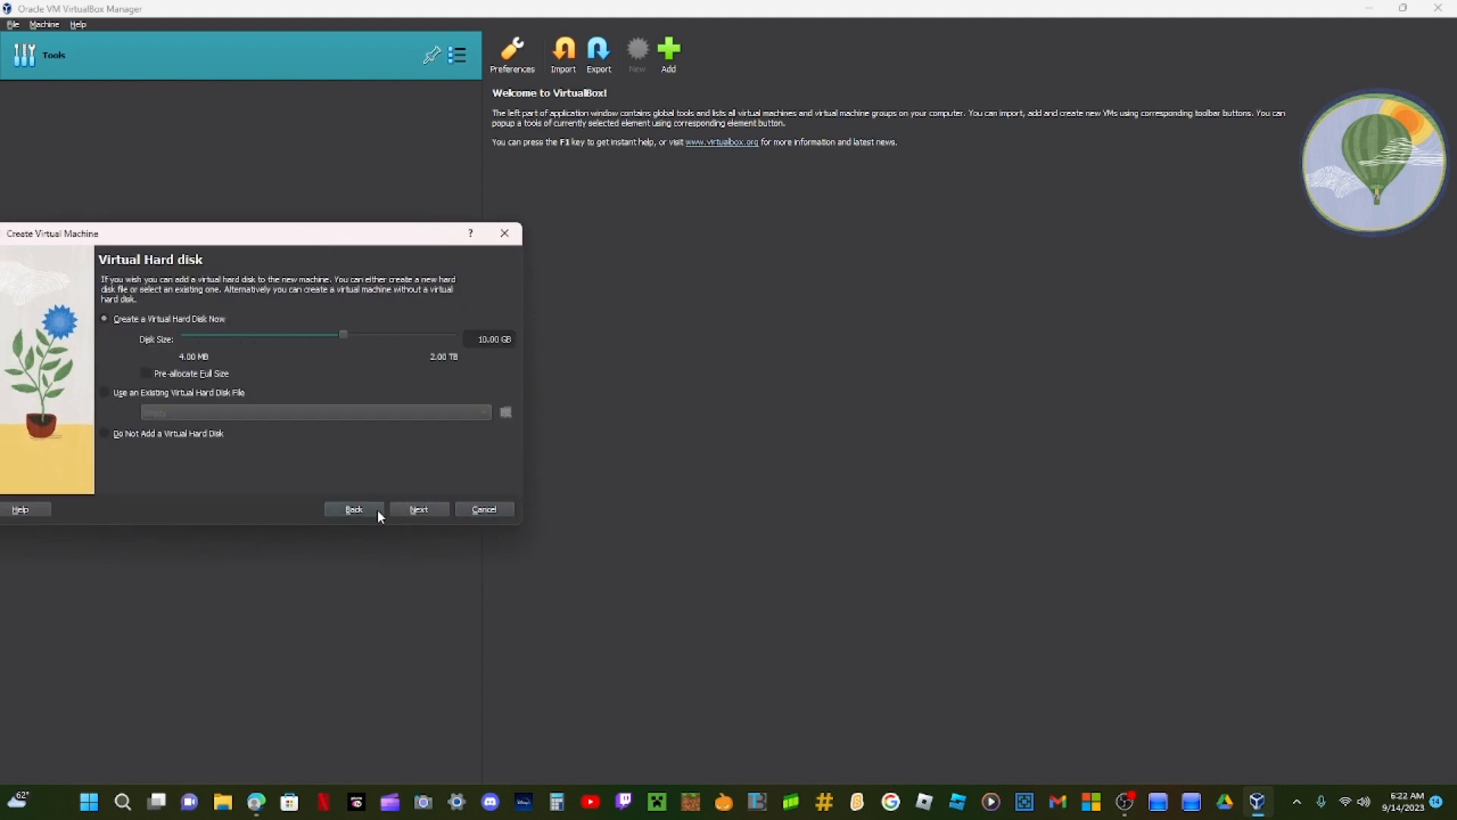
pyautogui.click(417, 510)
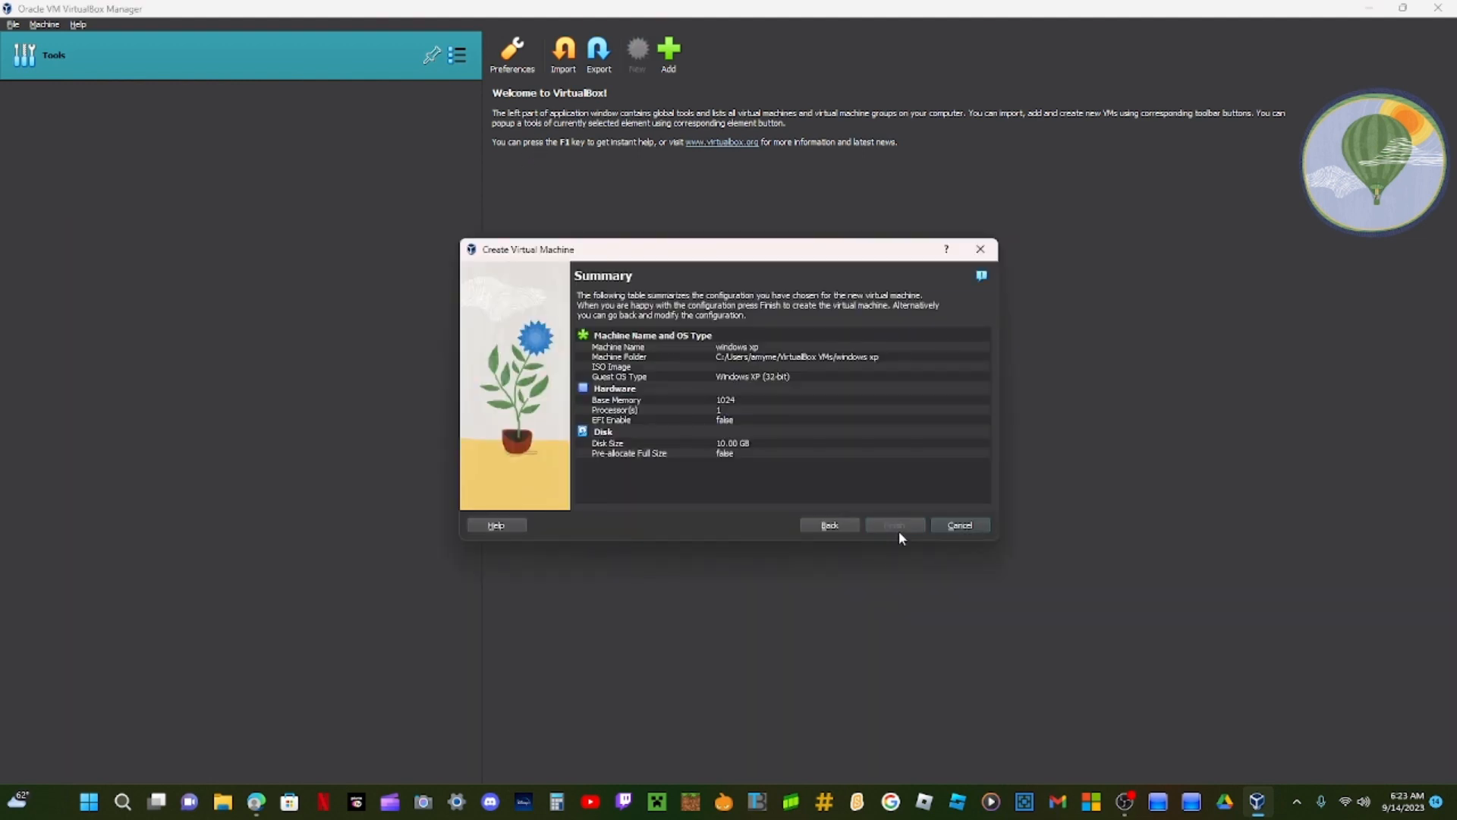
pyautogui.click(898, 526)
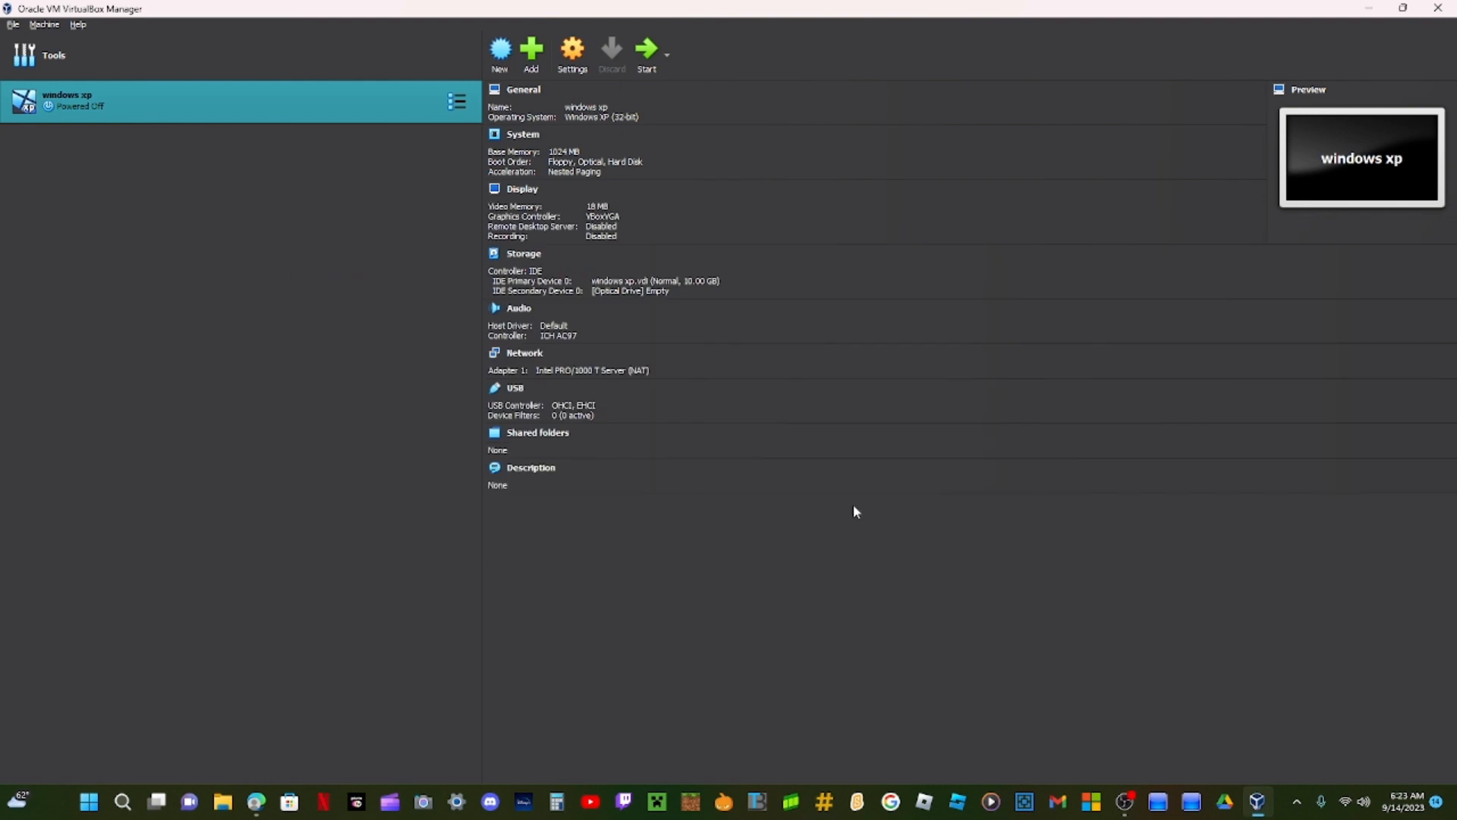
# Step: Start the windows xp virtual machine and close the VirtualBox Manager window
pyautogui.click(651, 65)
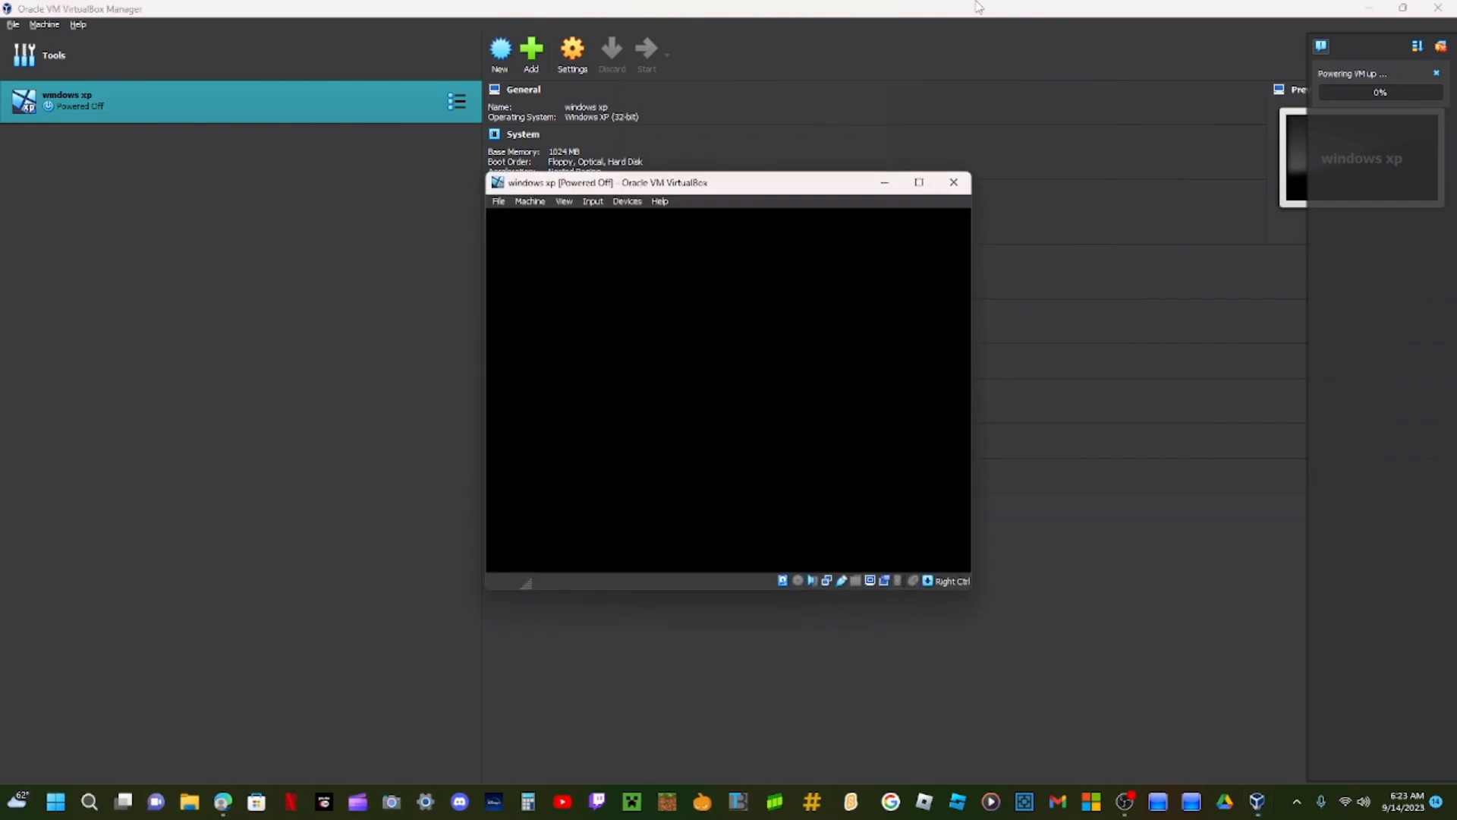
pyautogui.click(1455, 5)
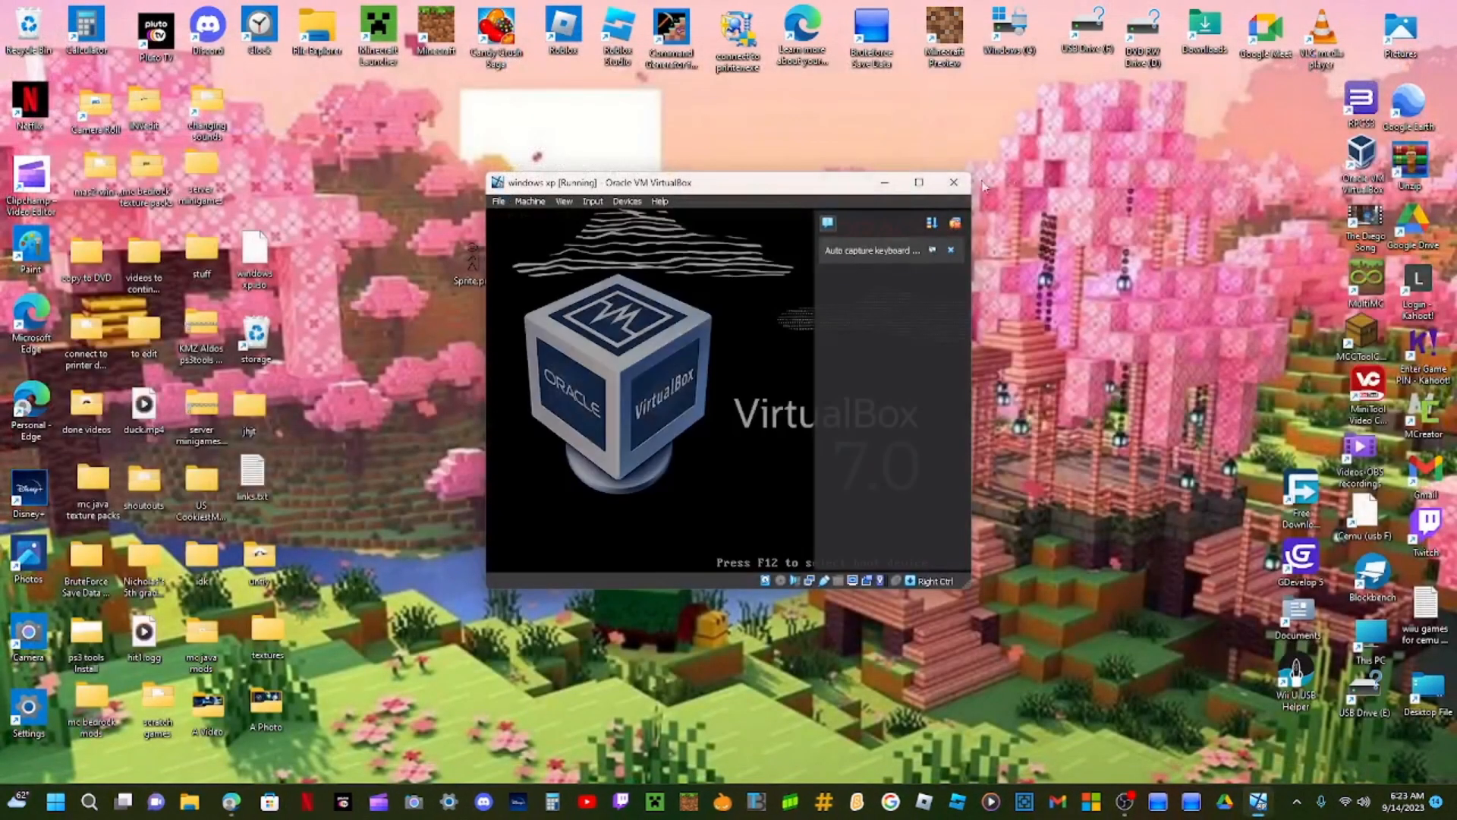
pyautogui.moveTo(924, 194)
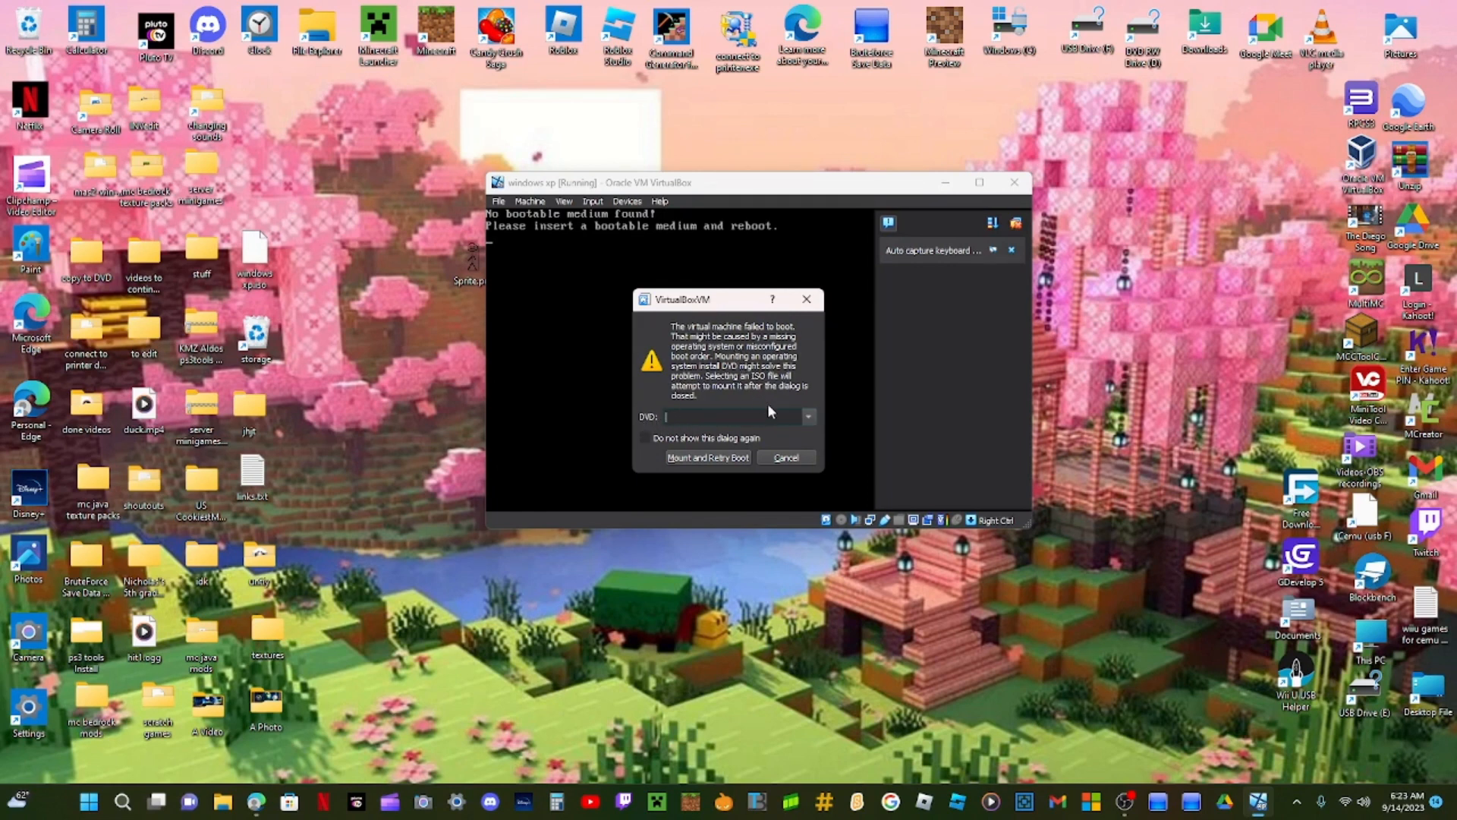
# Step: Mount windows xp.iso from the desktop as the machine's DVD and retry the boot
pyautogui.click(810, 417)
pyautogui.click(797, 453)
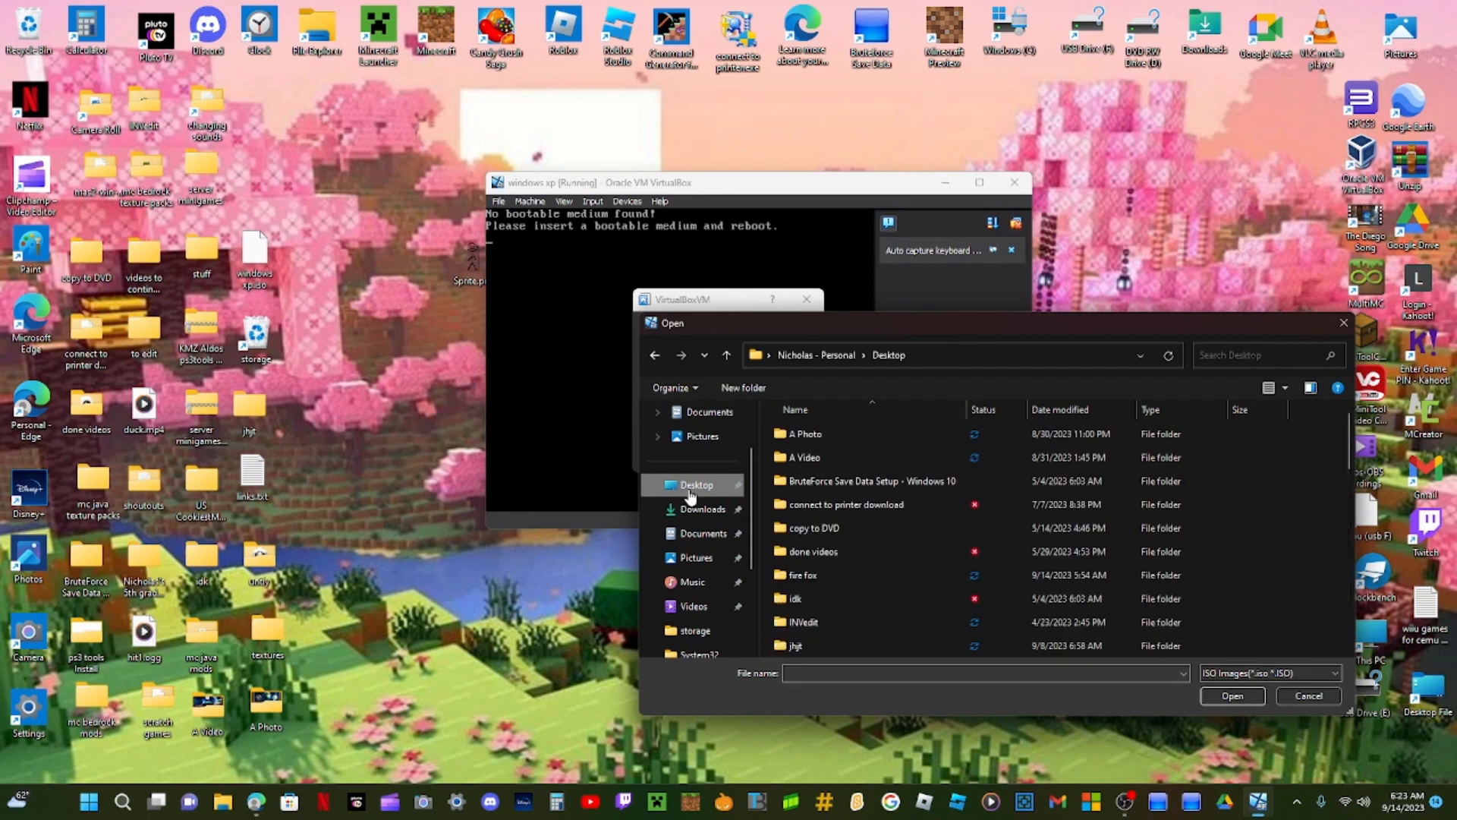
pyautogui.scroll(-15, 879, 490)
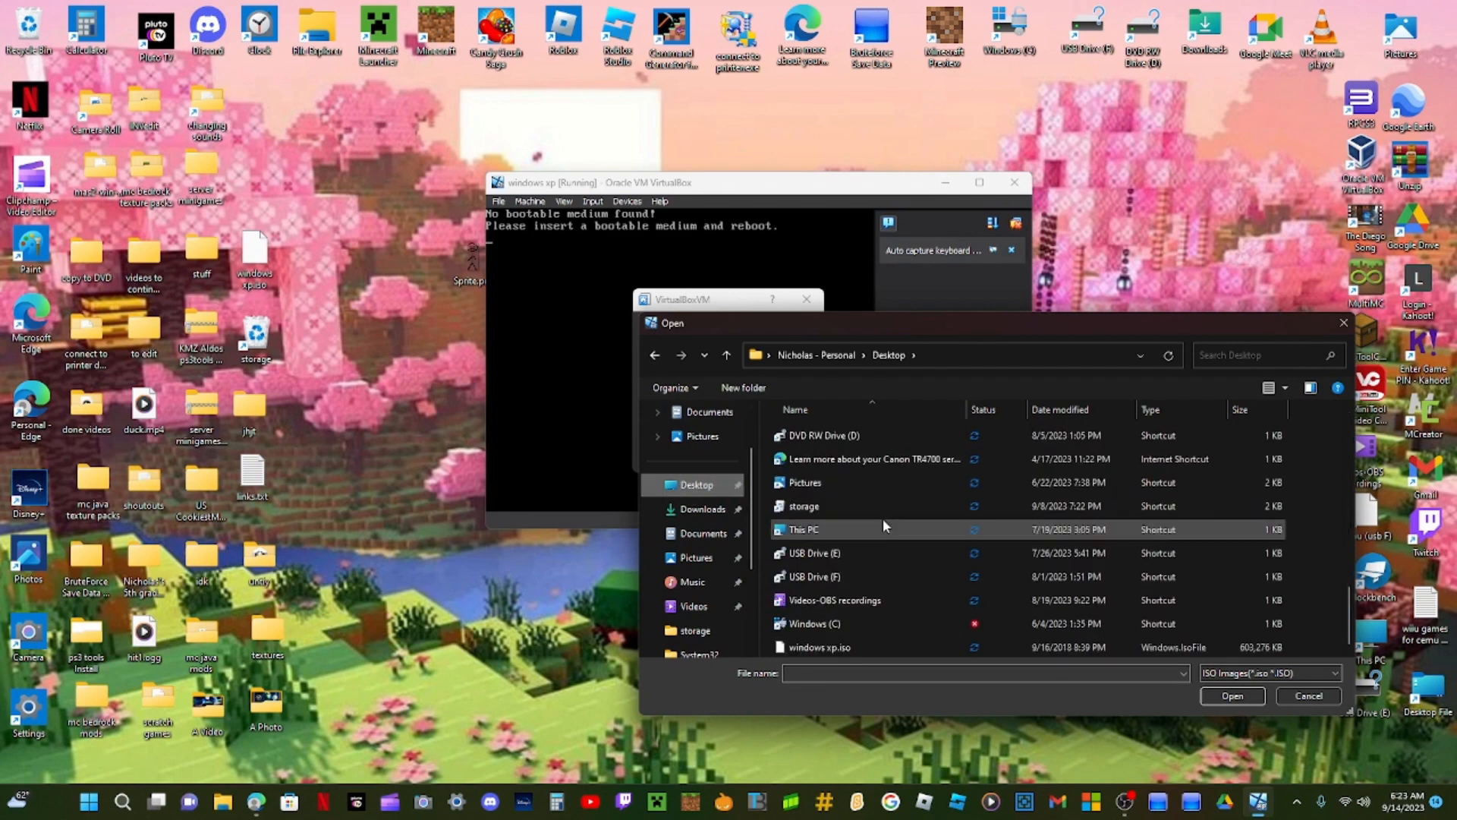
pyautogui.doubleClick(835, 647)
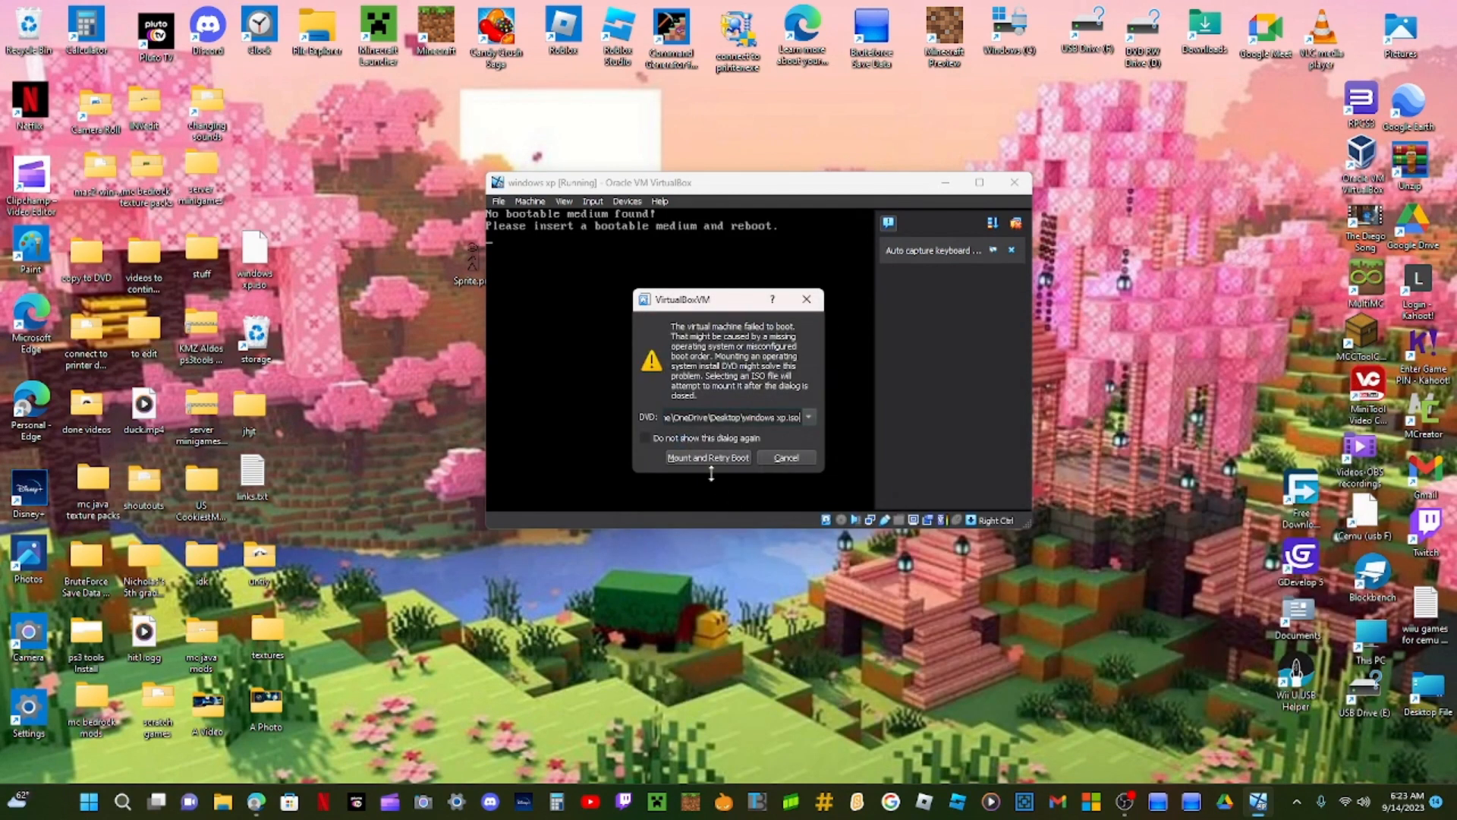
pyautogui.click(718, 458)
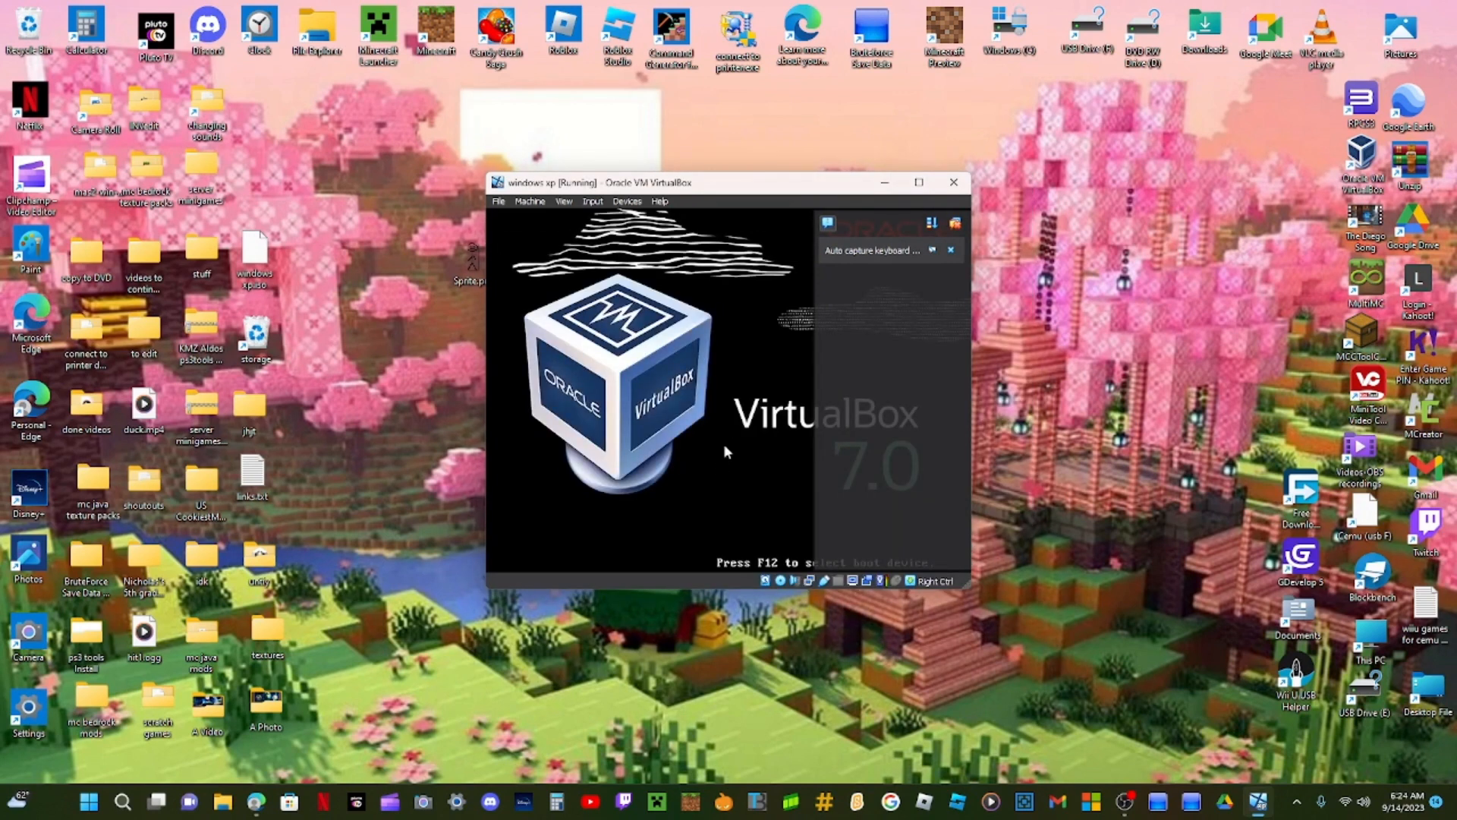
# Step: Maximize the virtual machine window, then begin Windows XP setup and accept the licence agreement
pyautogui.click(1019, 221)
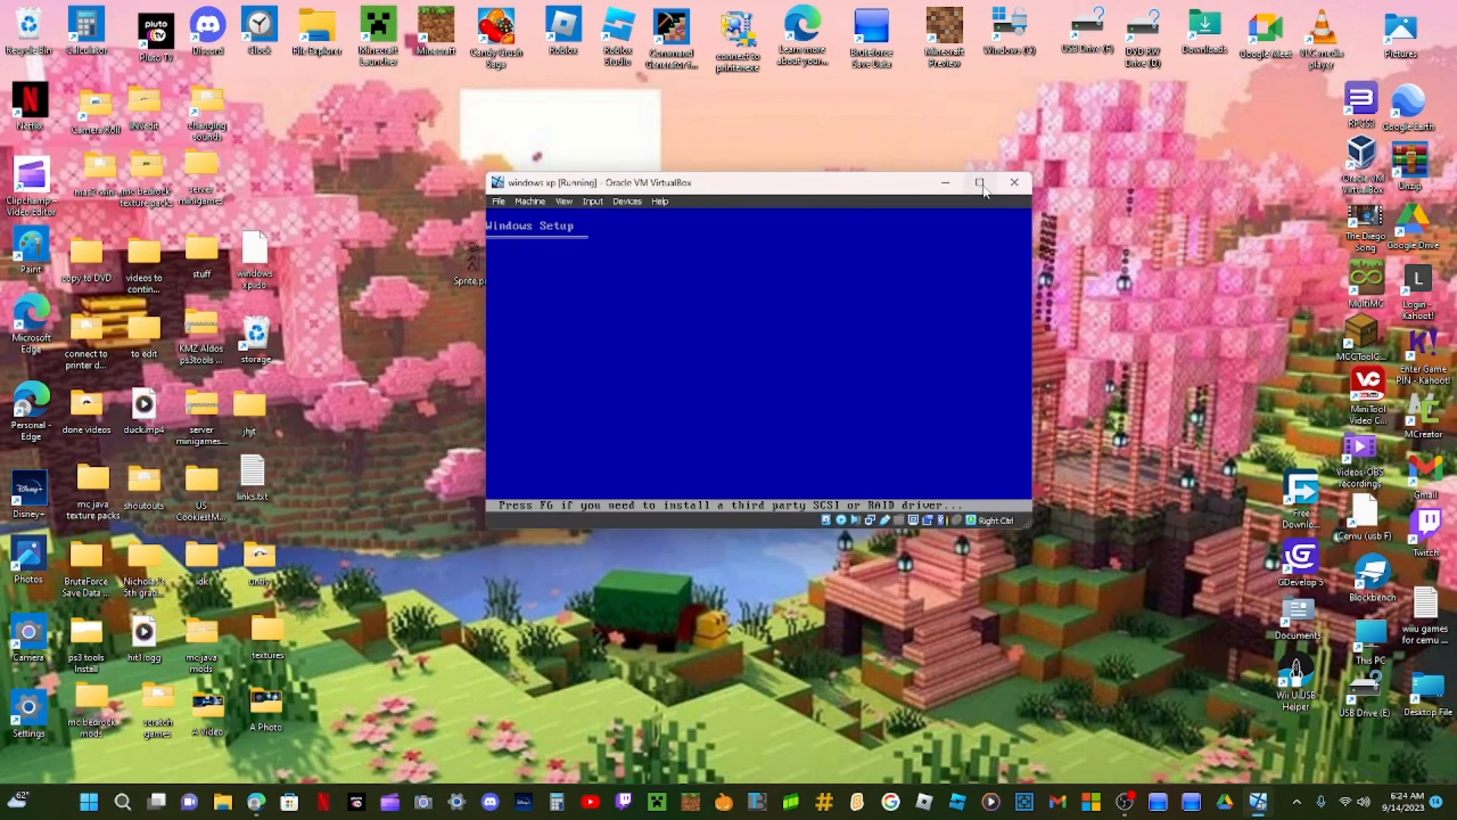
pyautogui.click(980, 182)
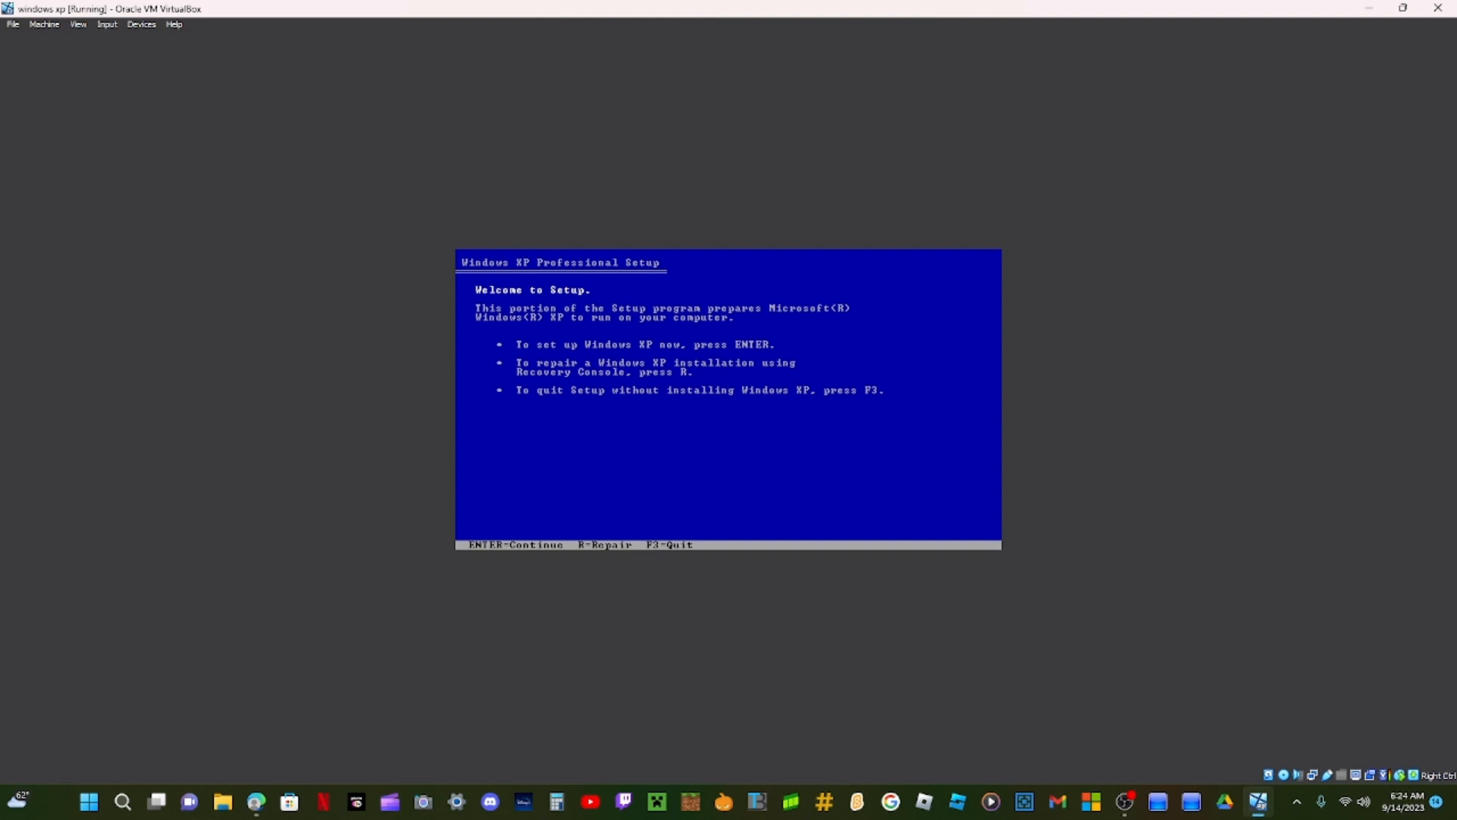
pyautogui.press('Return')
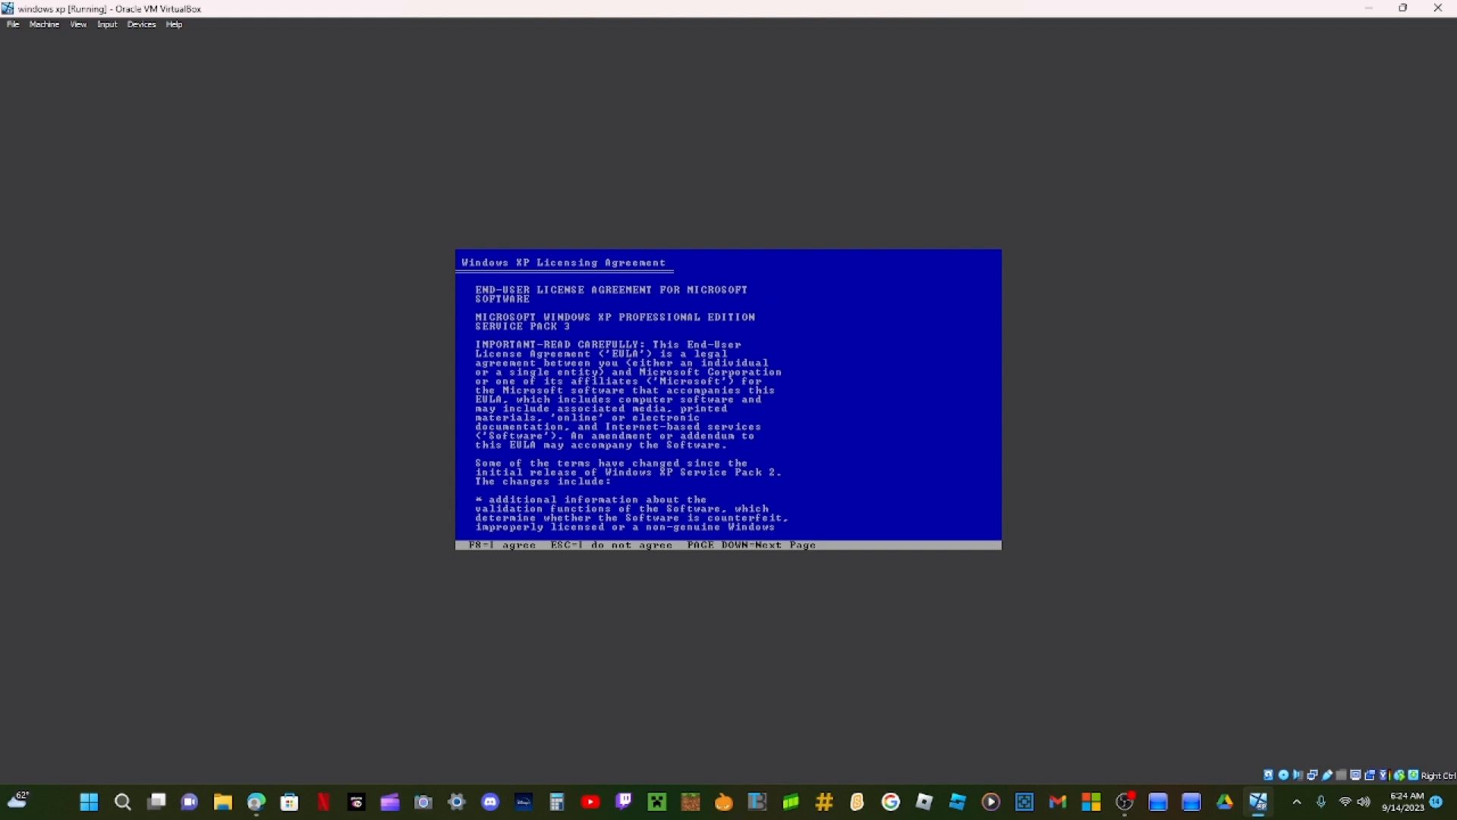
pyautogui.press('F8')
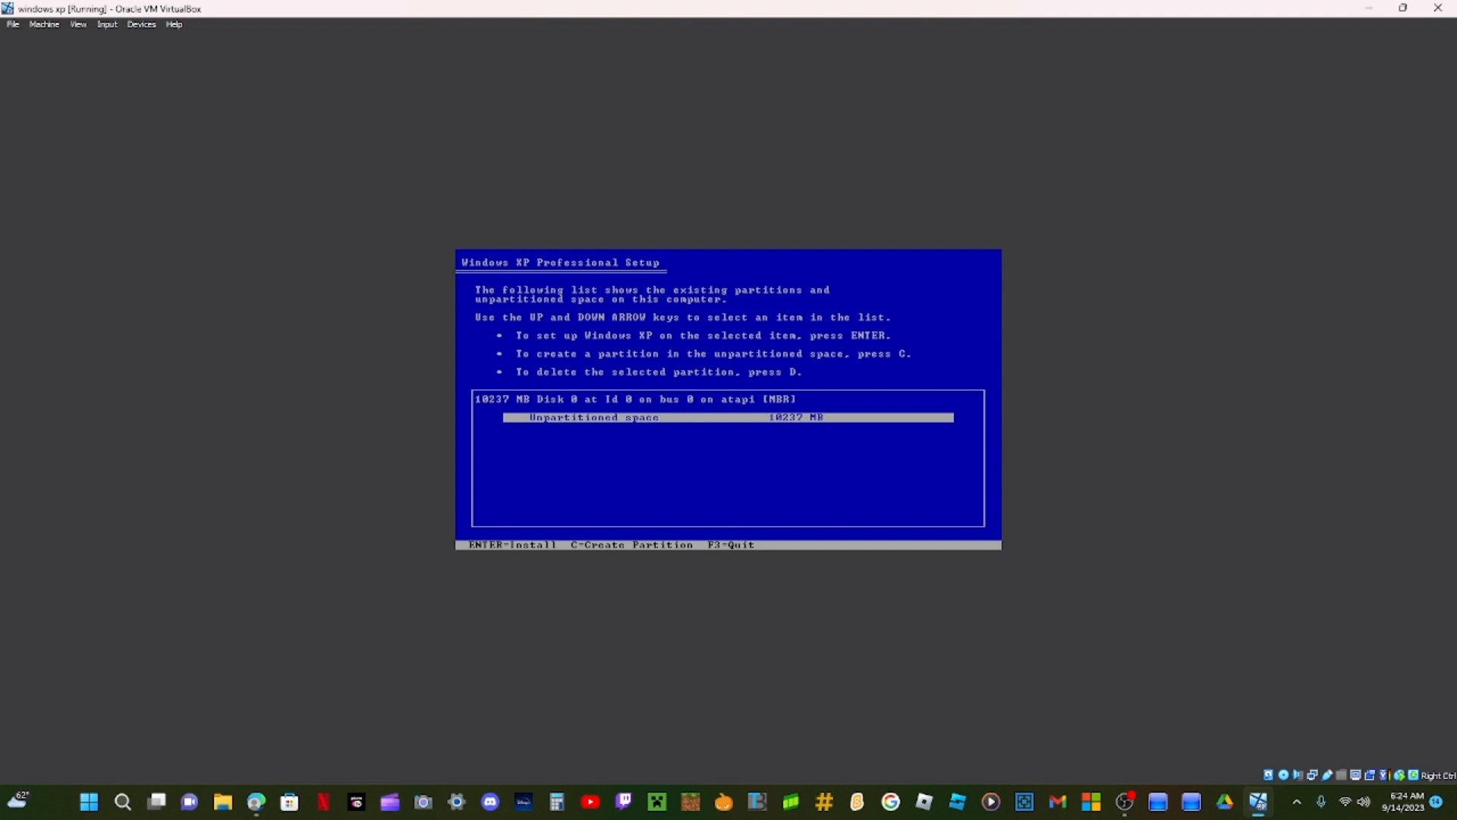
# Step: Install Windows XP on the unpartitioned space, formatted with the NTFS file system (Quick), and restart the virtual computer
pyautogui.press('Return')
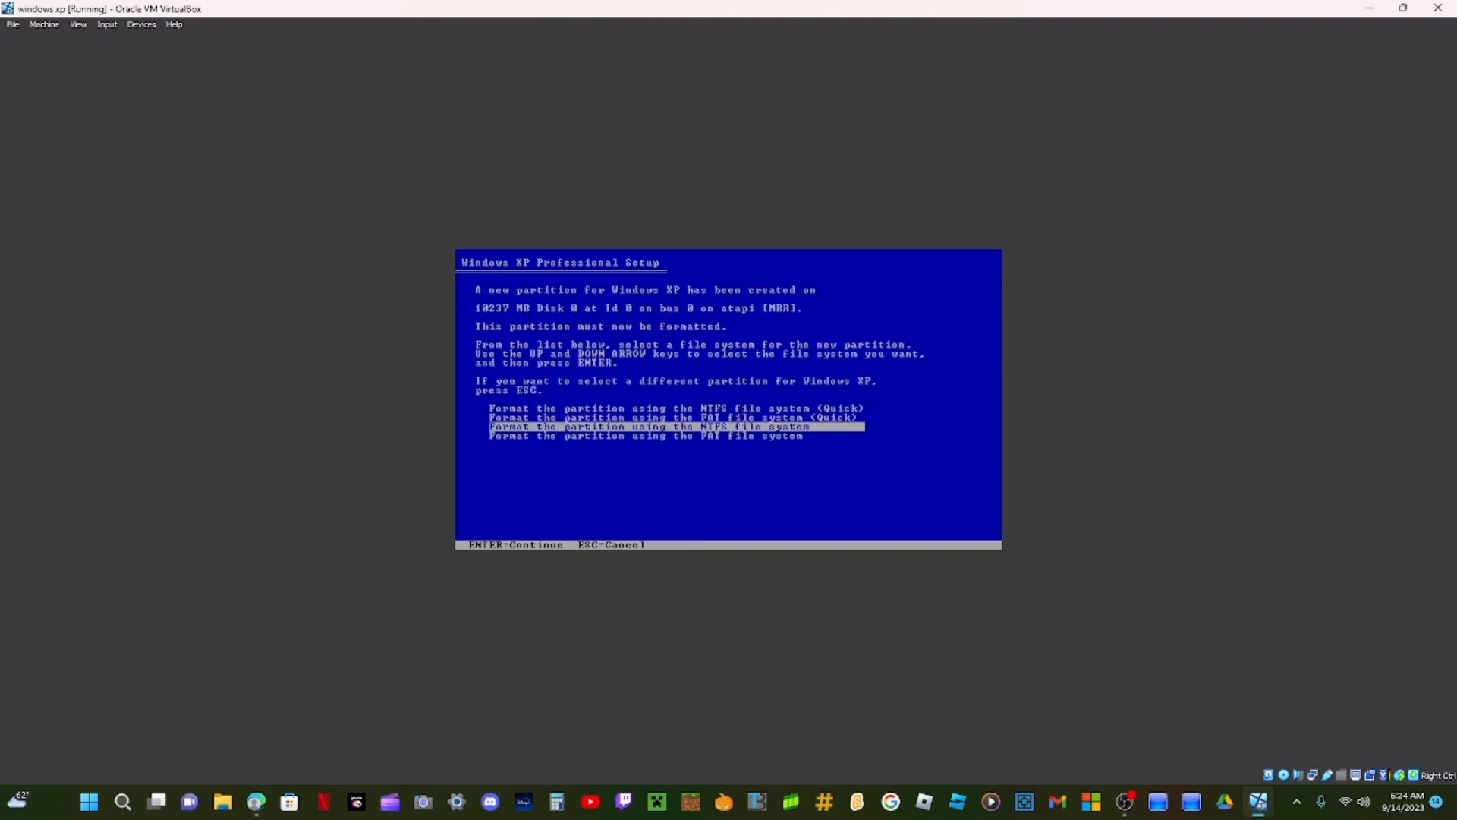
pyautogui.press('Up')
pyautogui.press('Up')
pyautogui.press('Down')
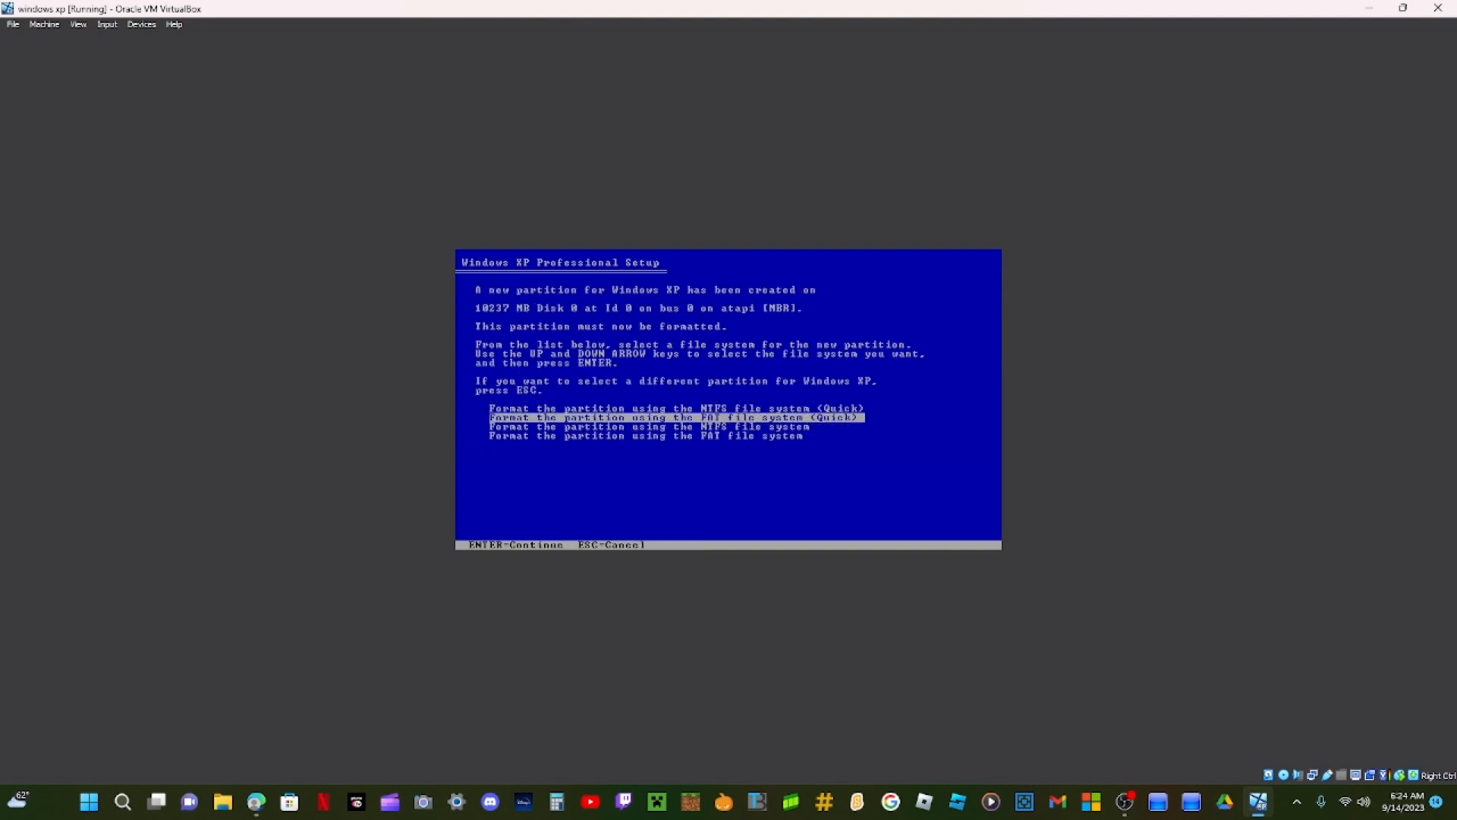
pyautogui.press('Down')
pyautogui.press('Down')
pyautogui.press('Up')
pyautogui.press('Up')
pyautogui.press('Down')
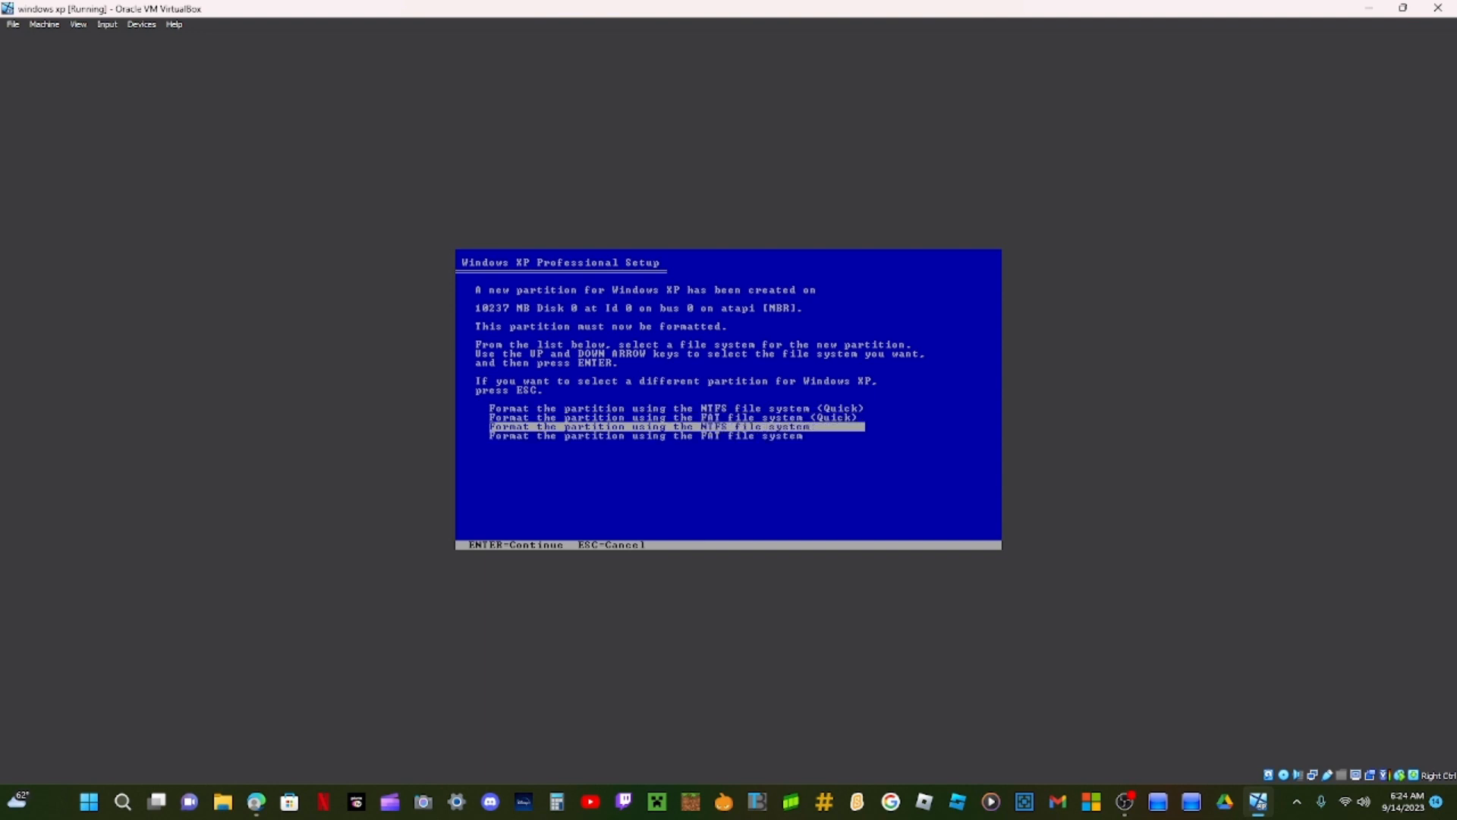
pyautogui.press('Up')
pyautogui.press('Up')
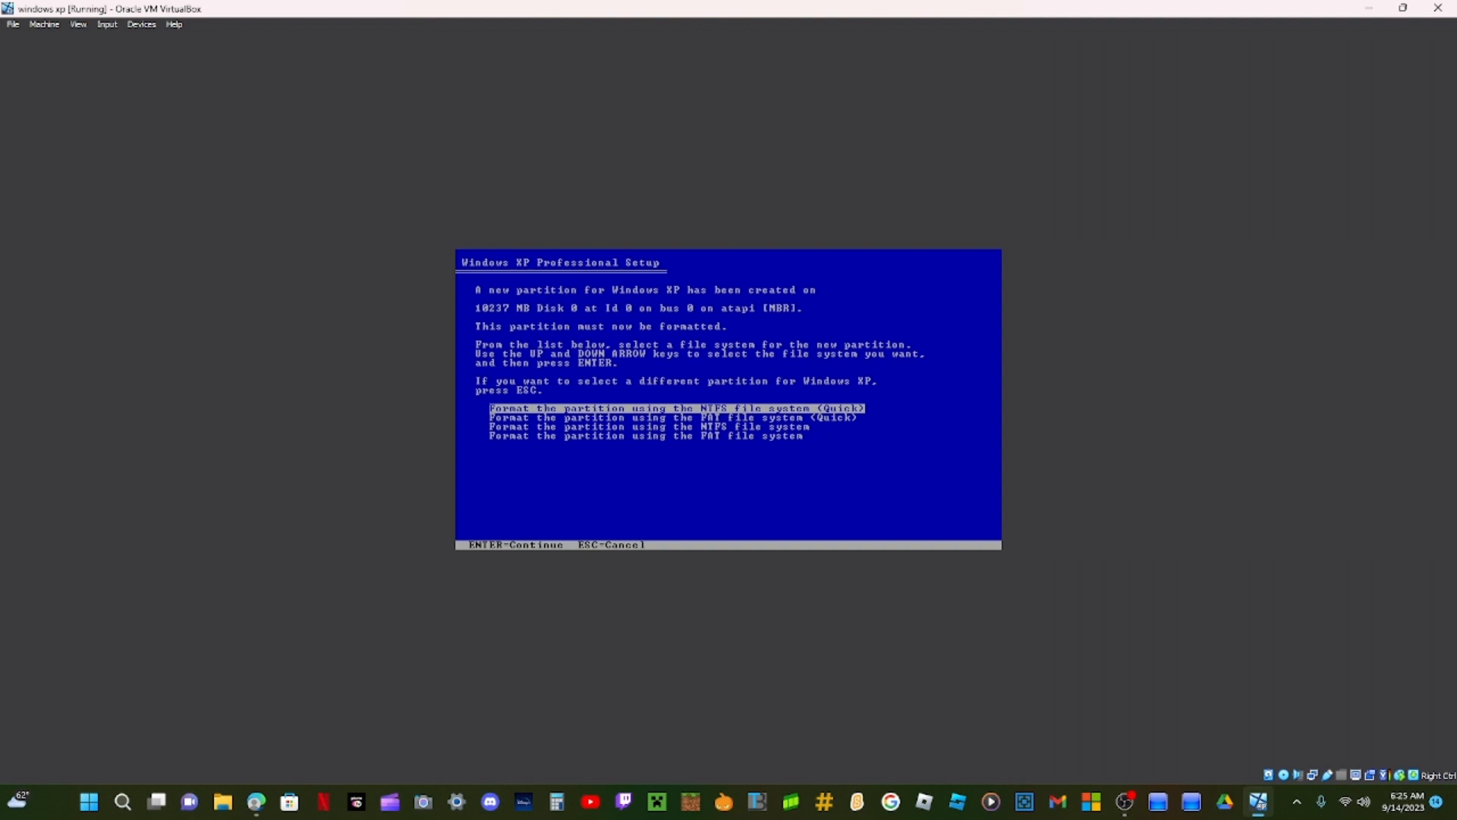
pyautogui.press('Return')
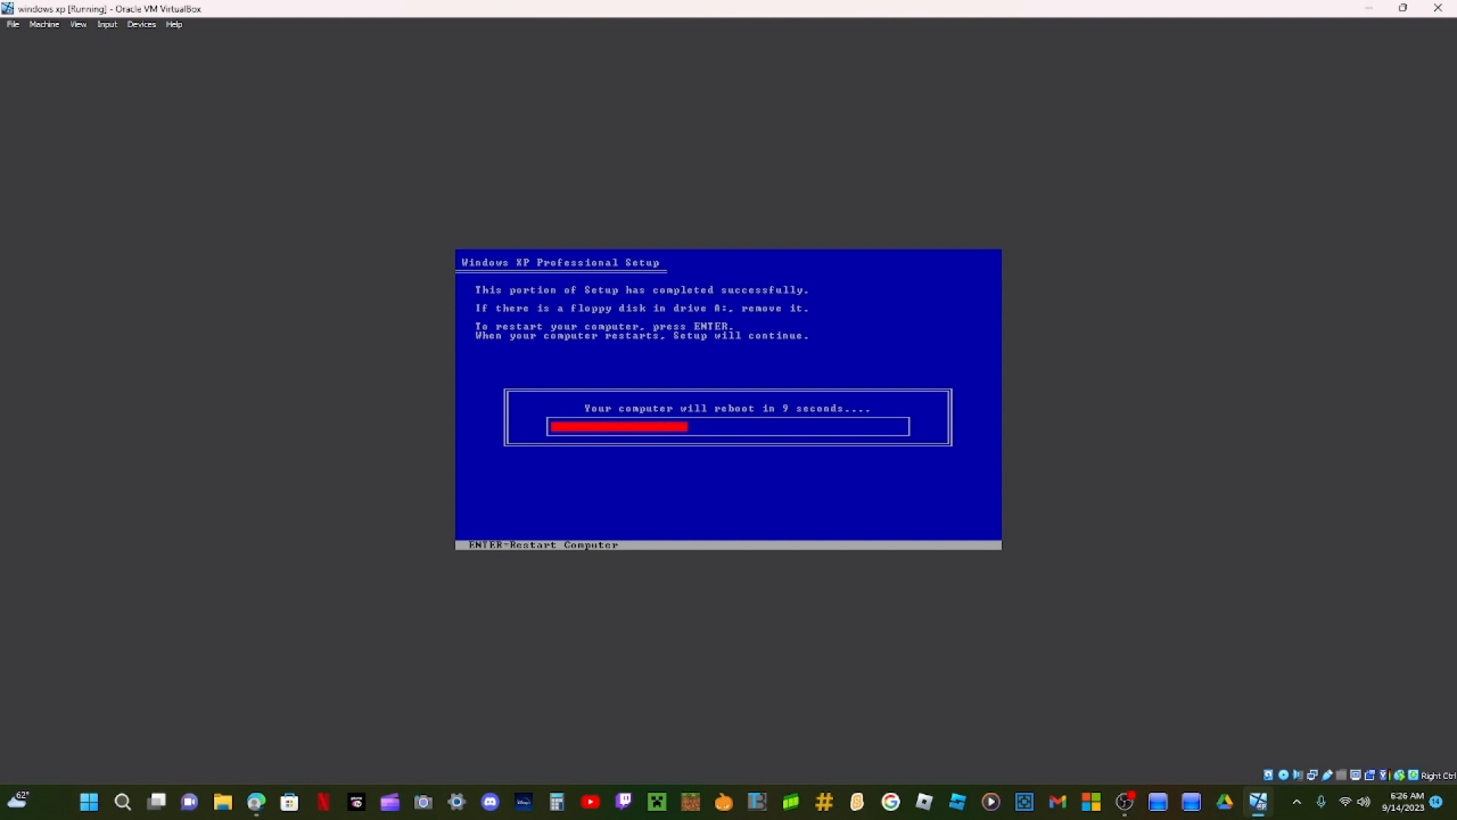
pyautogui.press('Return')
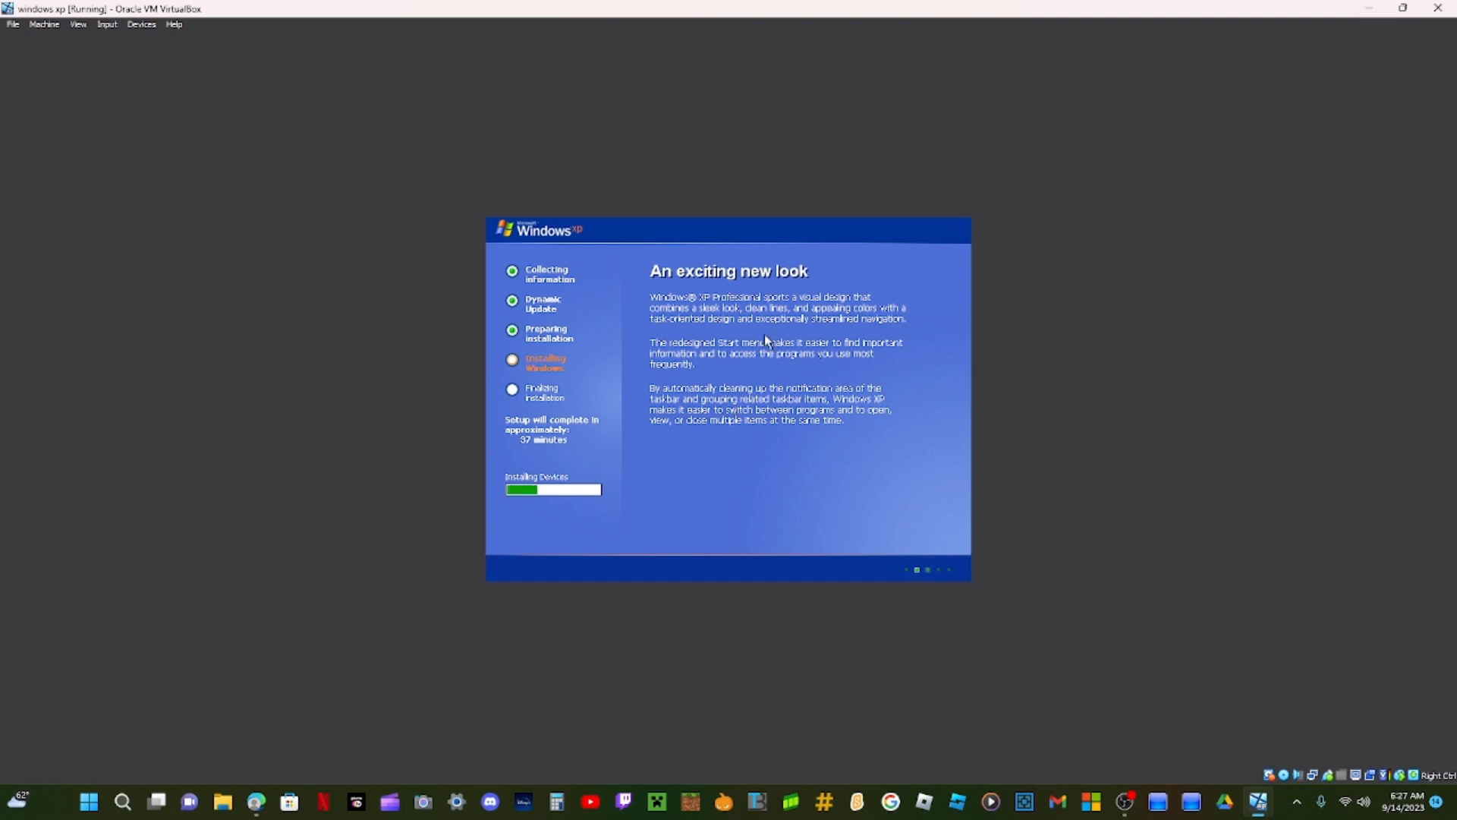
# Step: Open the product key text file from the host desktop, minimize it and return to the virtual machine
pyautogui.click(1369, 7)
pyautogui.doubleClick(943, 361)
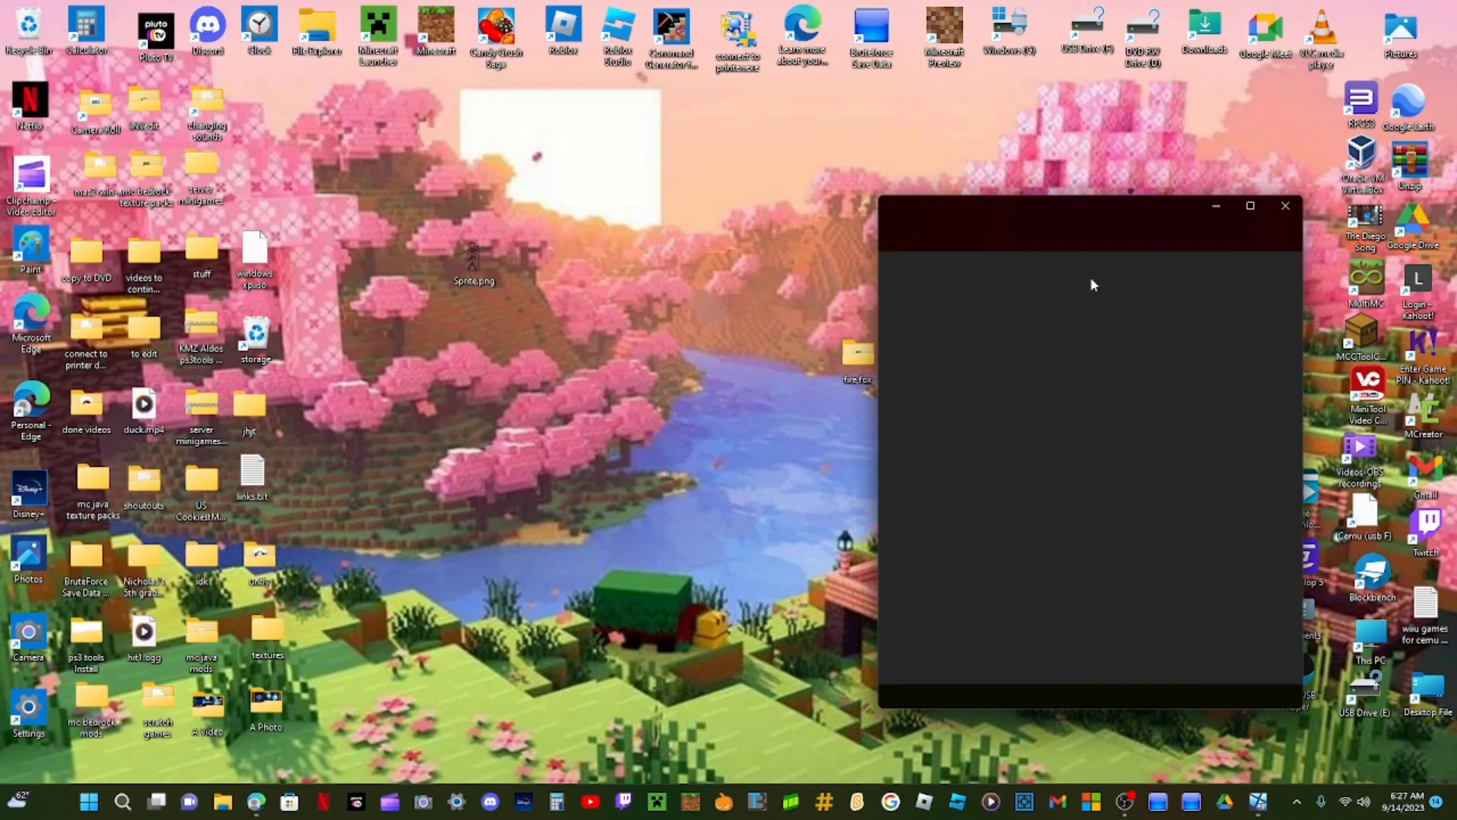
pyautogui.click(1220, 205)
pyautogui.click(1224, 806)
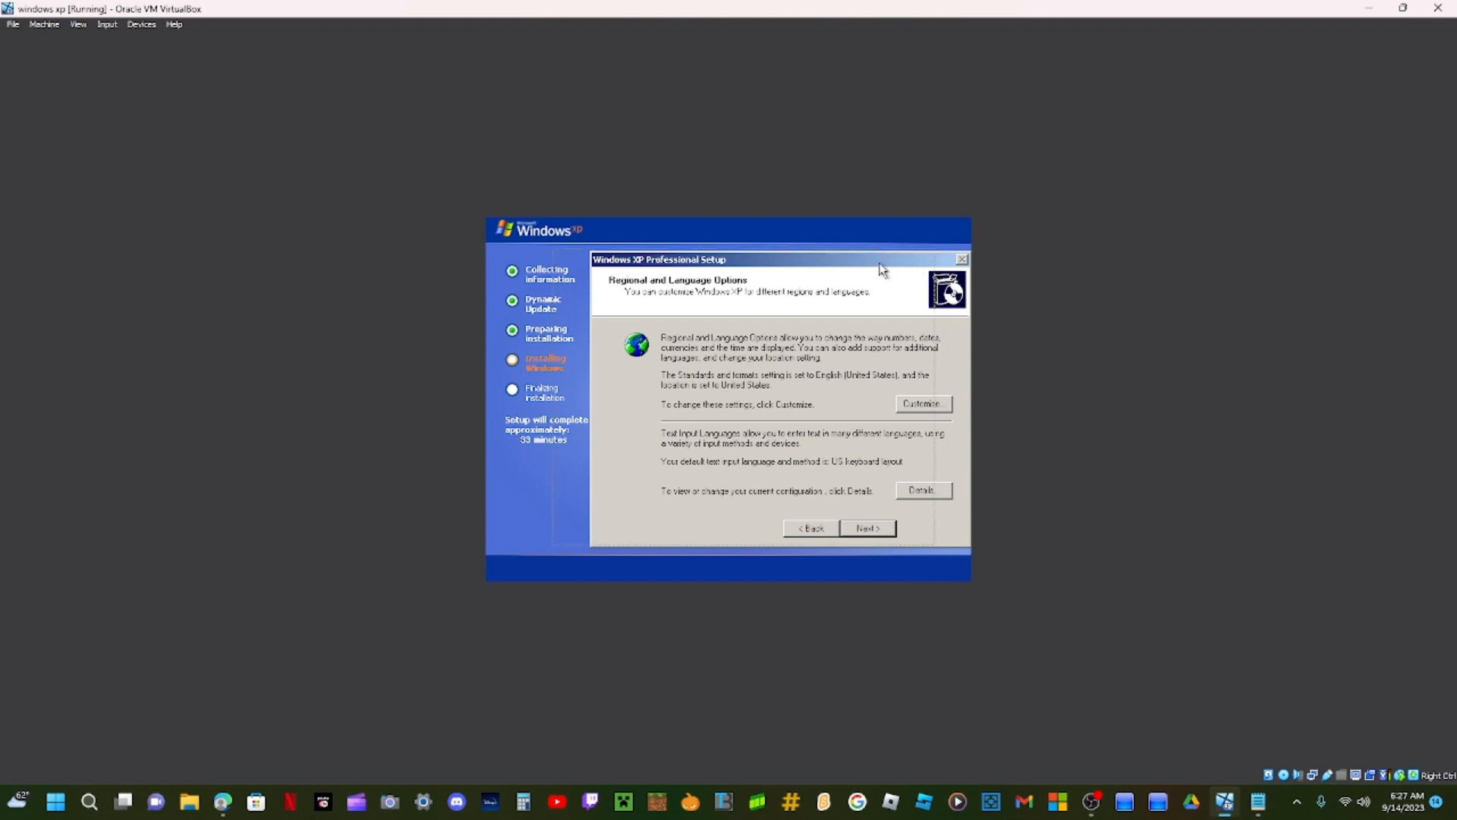
# Step: Customize the regional options with English (United States) as the standards and formats and United States as the location
pyautogui.moveTo(884, 269); pyautogui.dragTo(845, 267)
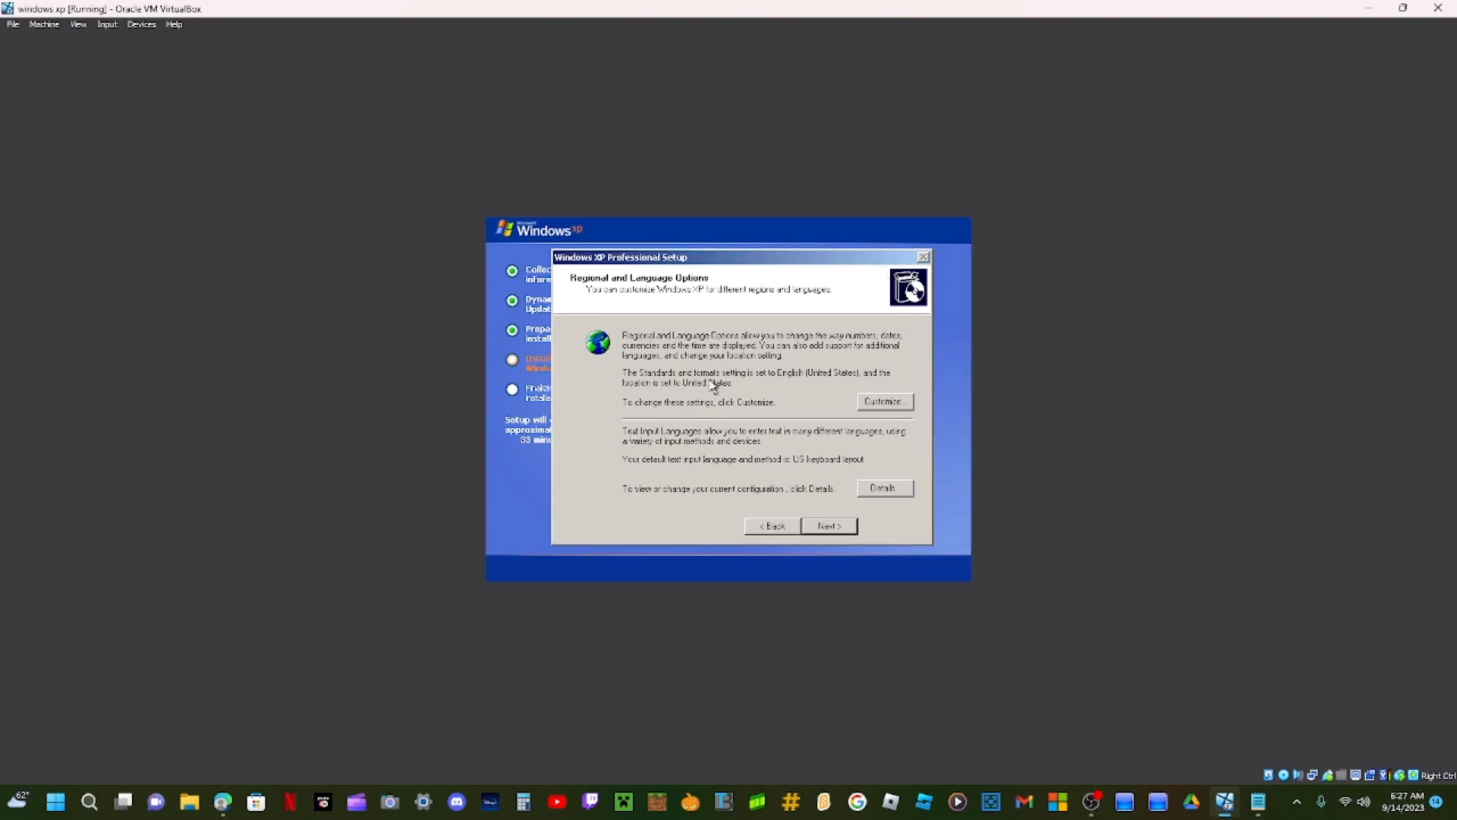
pyautogui.click(880, 402)
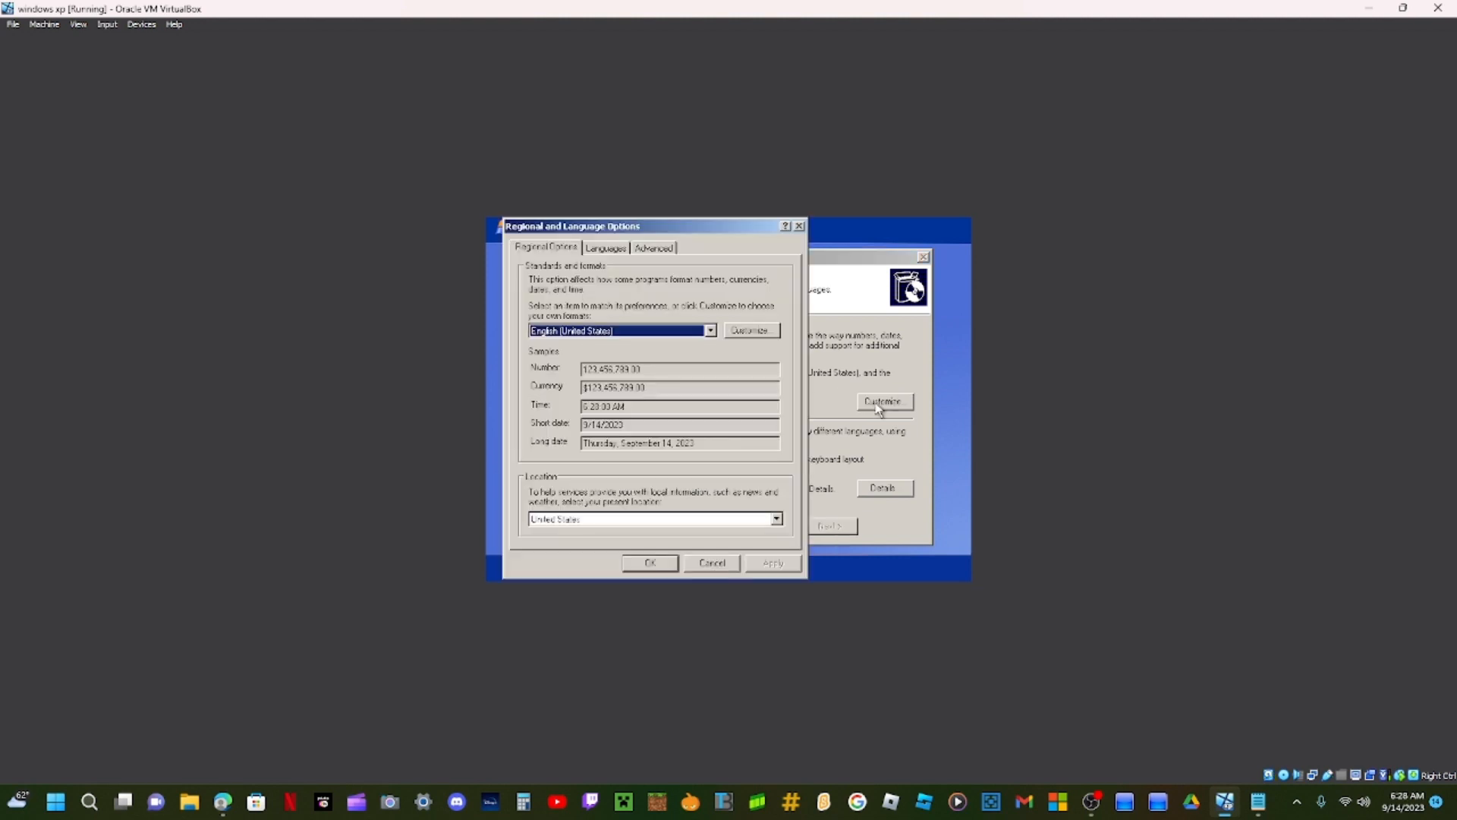
pyautogui.click(711, 334)
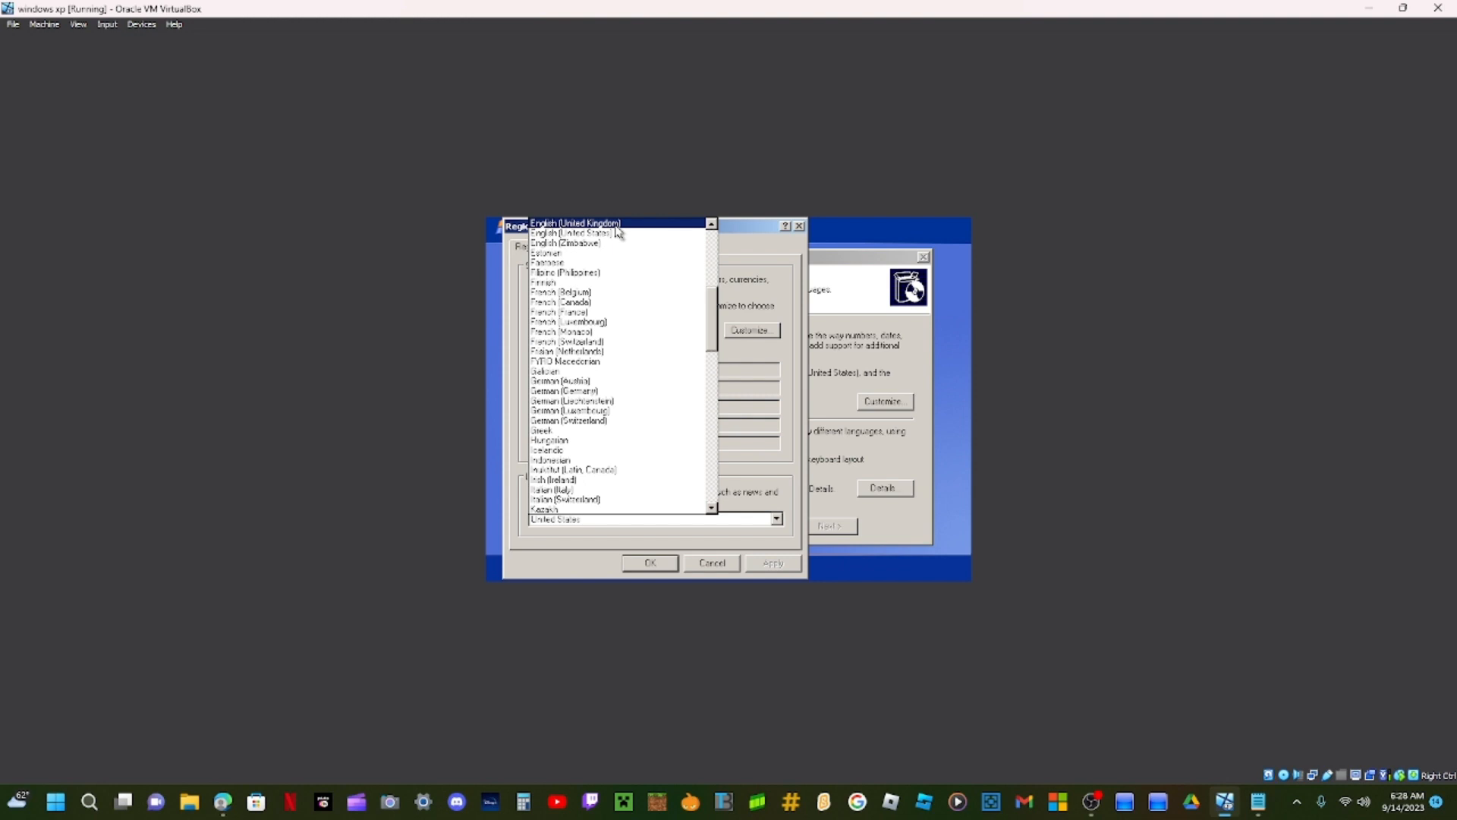
pyautogui.click(617, 234)
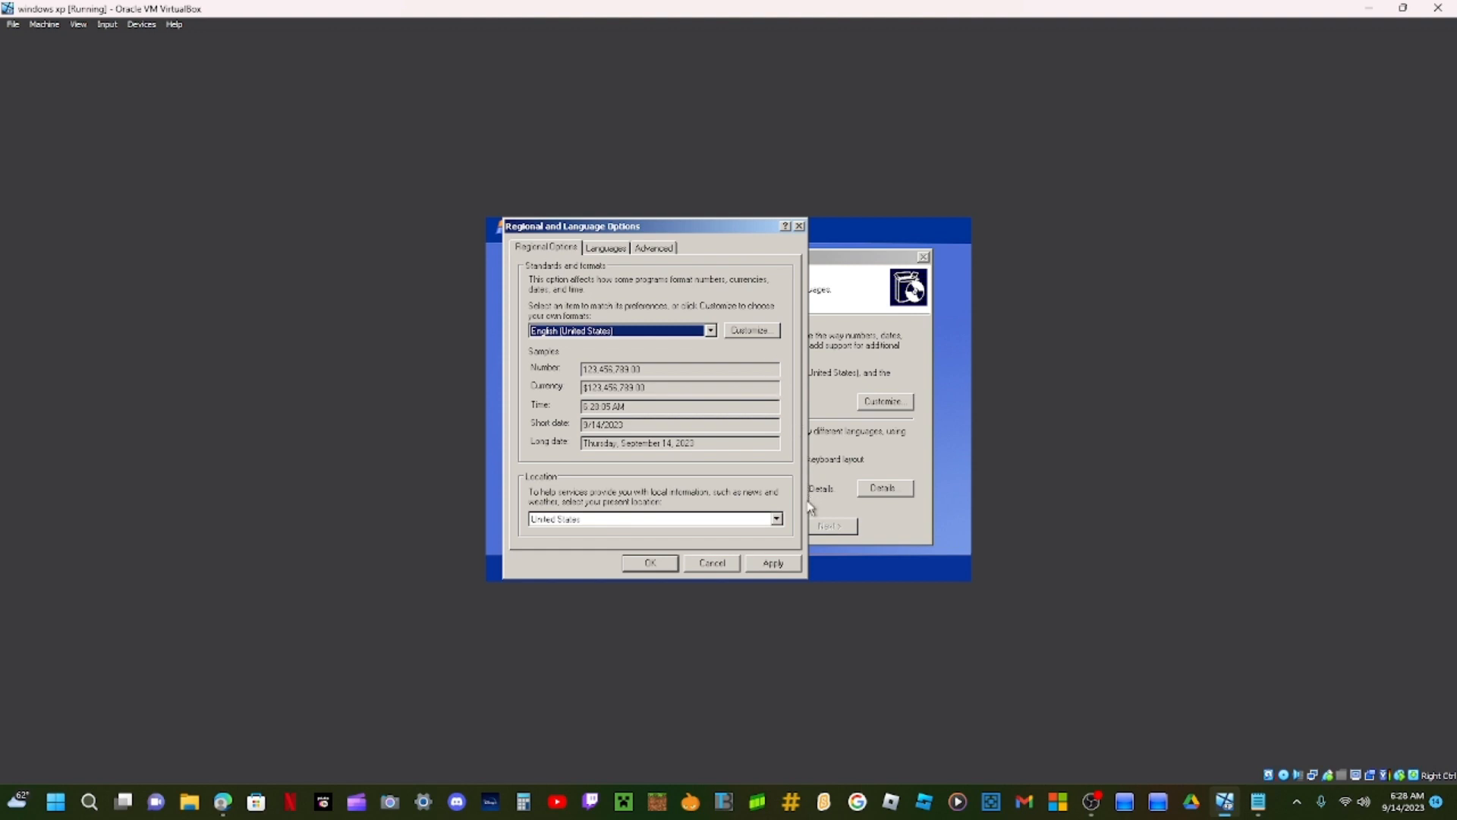
pyautogui.click(776, 518)
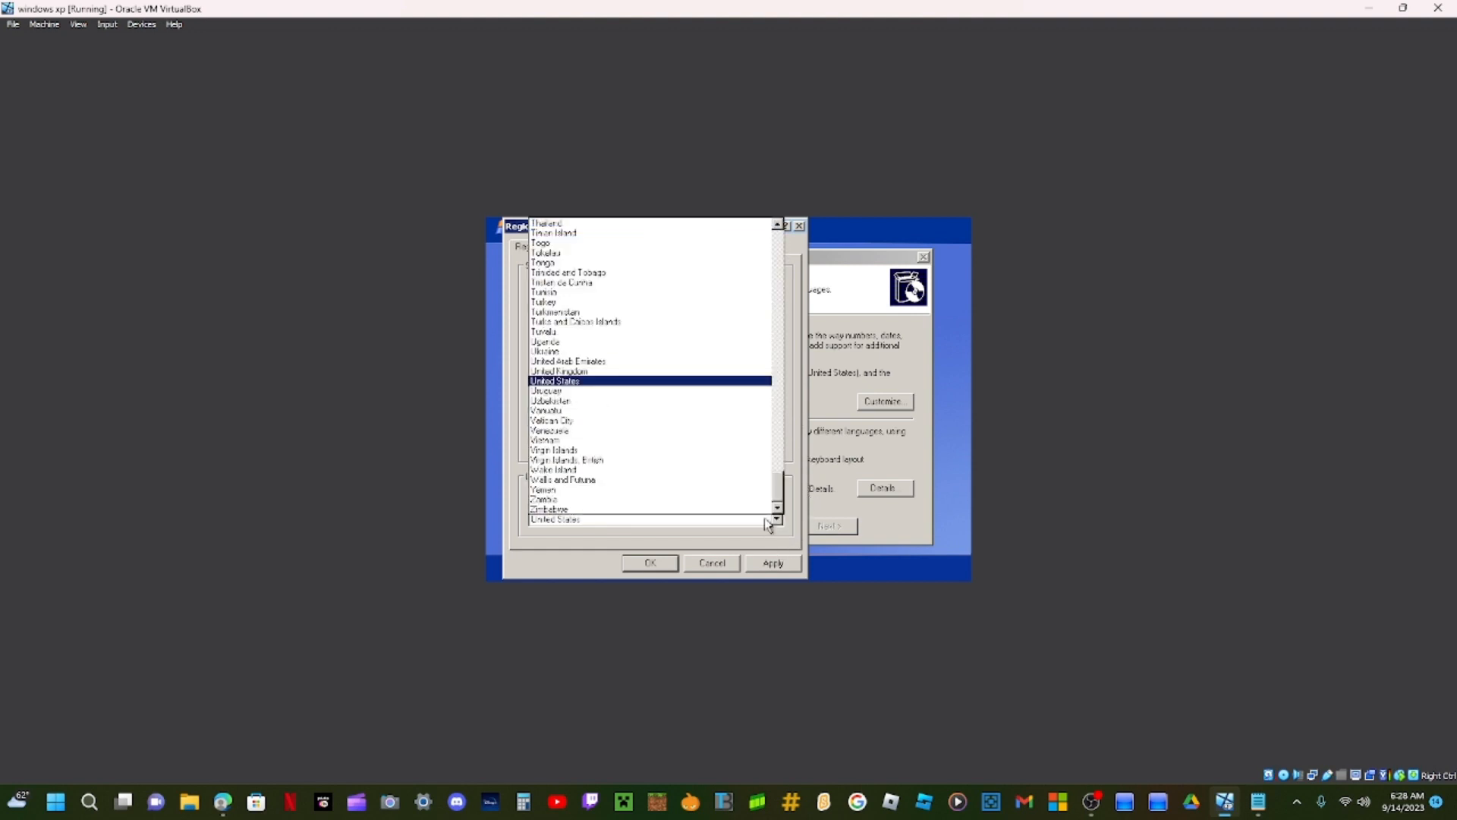
pyautogui.click(619, 382)
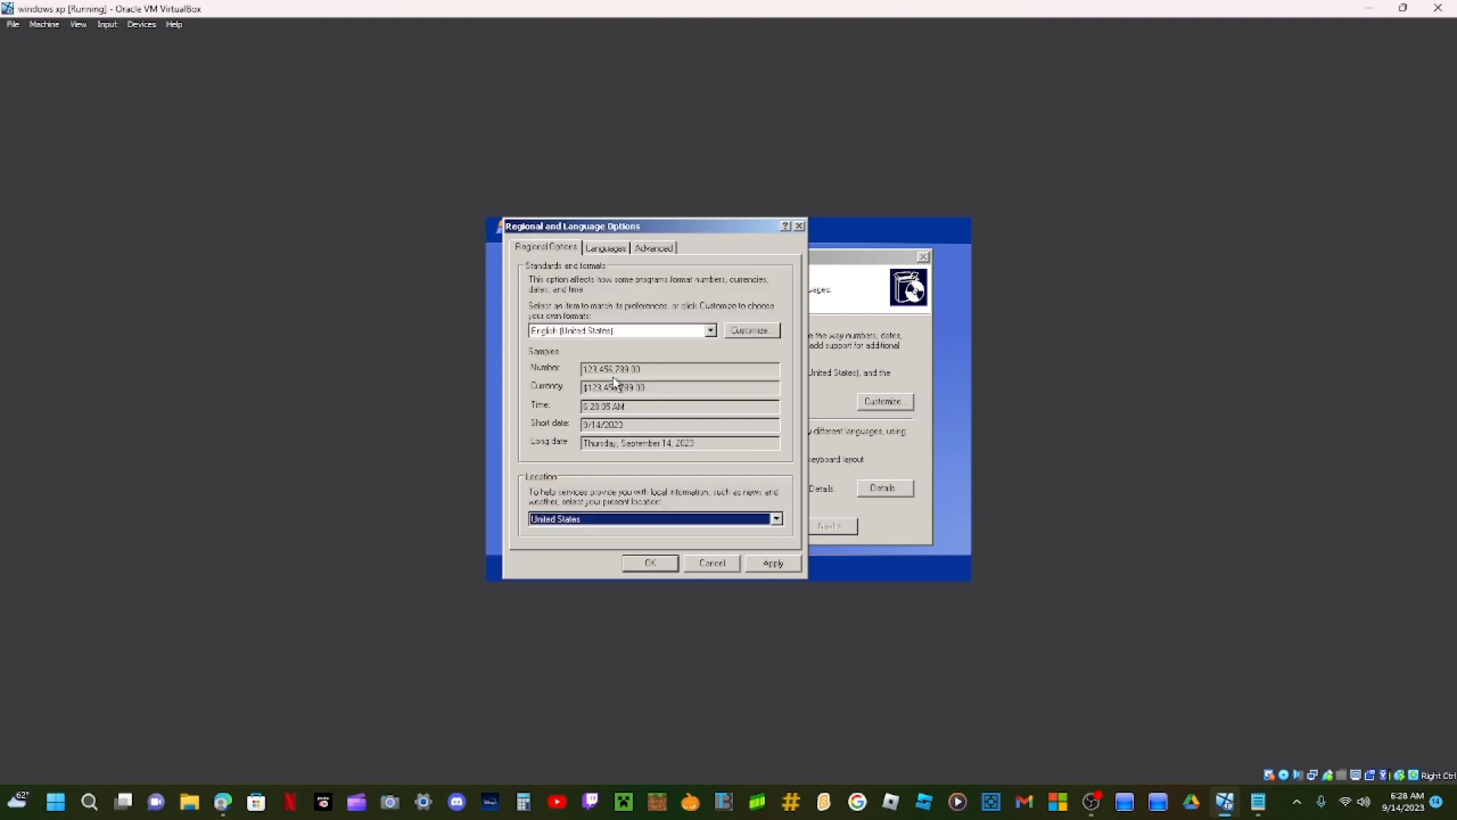
pyautogui.click(773, 563)
pyautogui.click(649, 562)
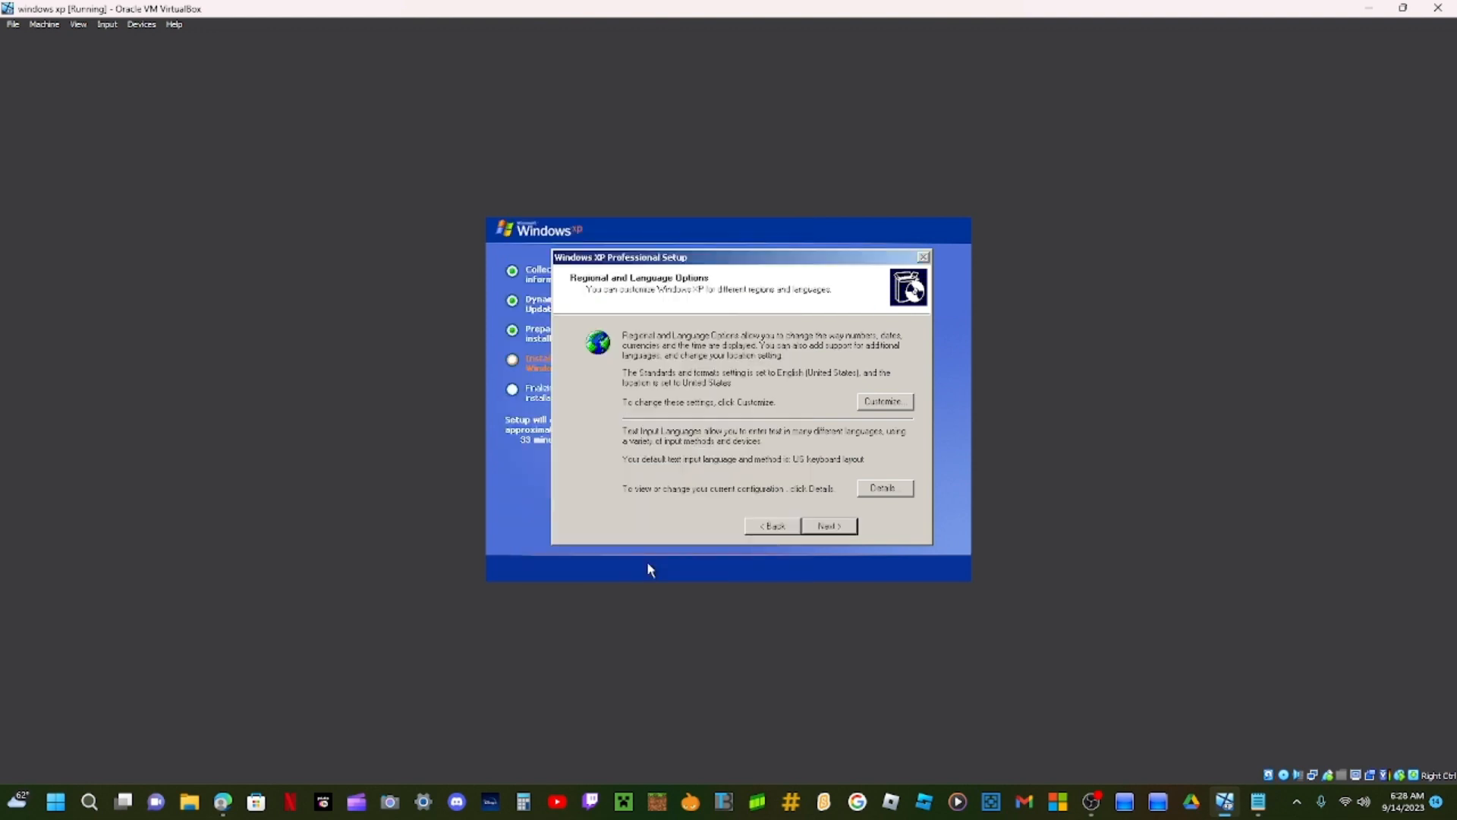
# Step: Apply English (United States) - US as the default input language and continue past the regional and language options
pyautogui.click(884, 488)
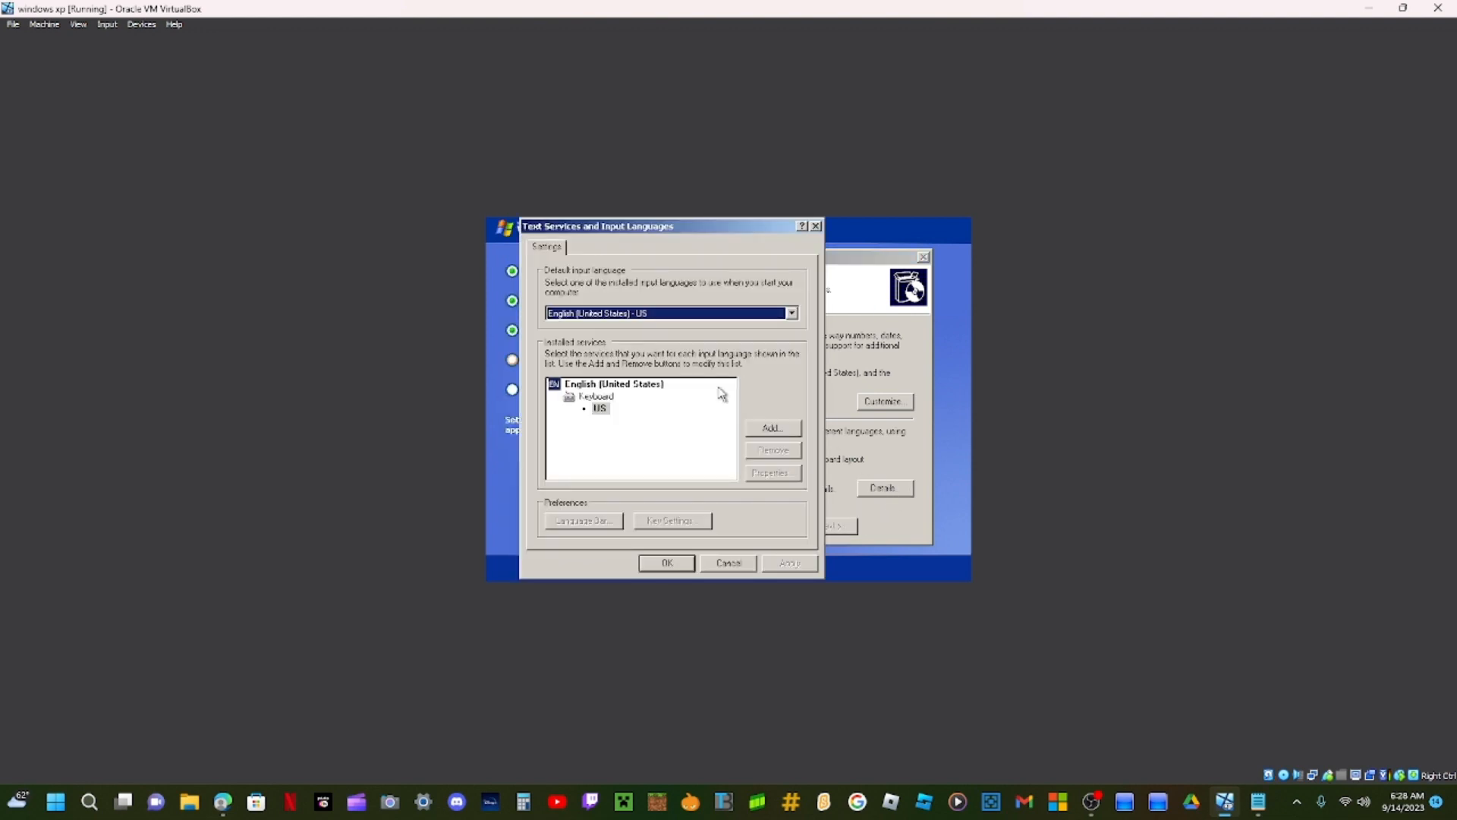
pyautogui.click(791, 316)
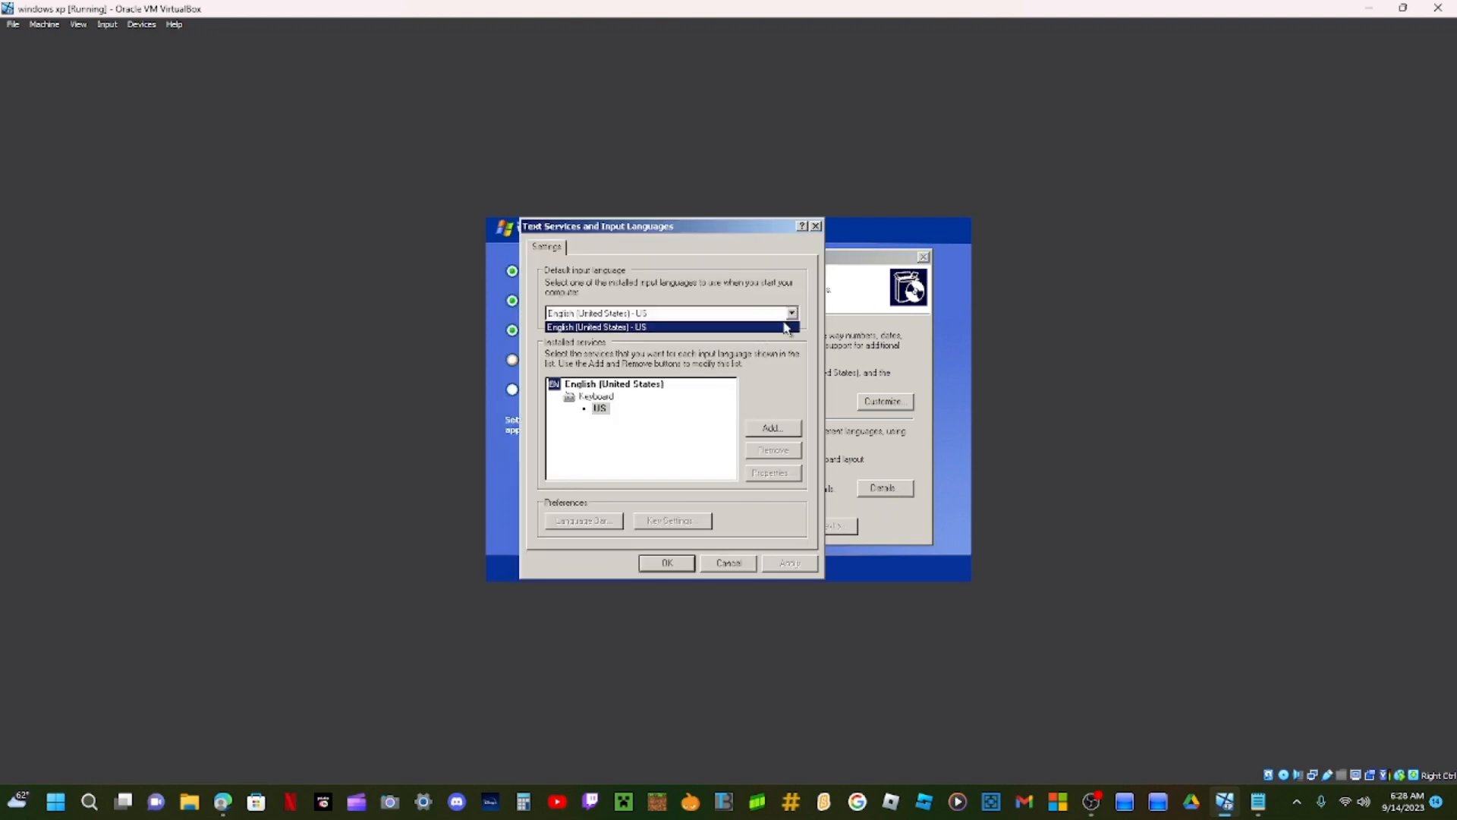
pyautogui.click(785, 327)
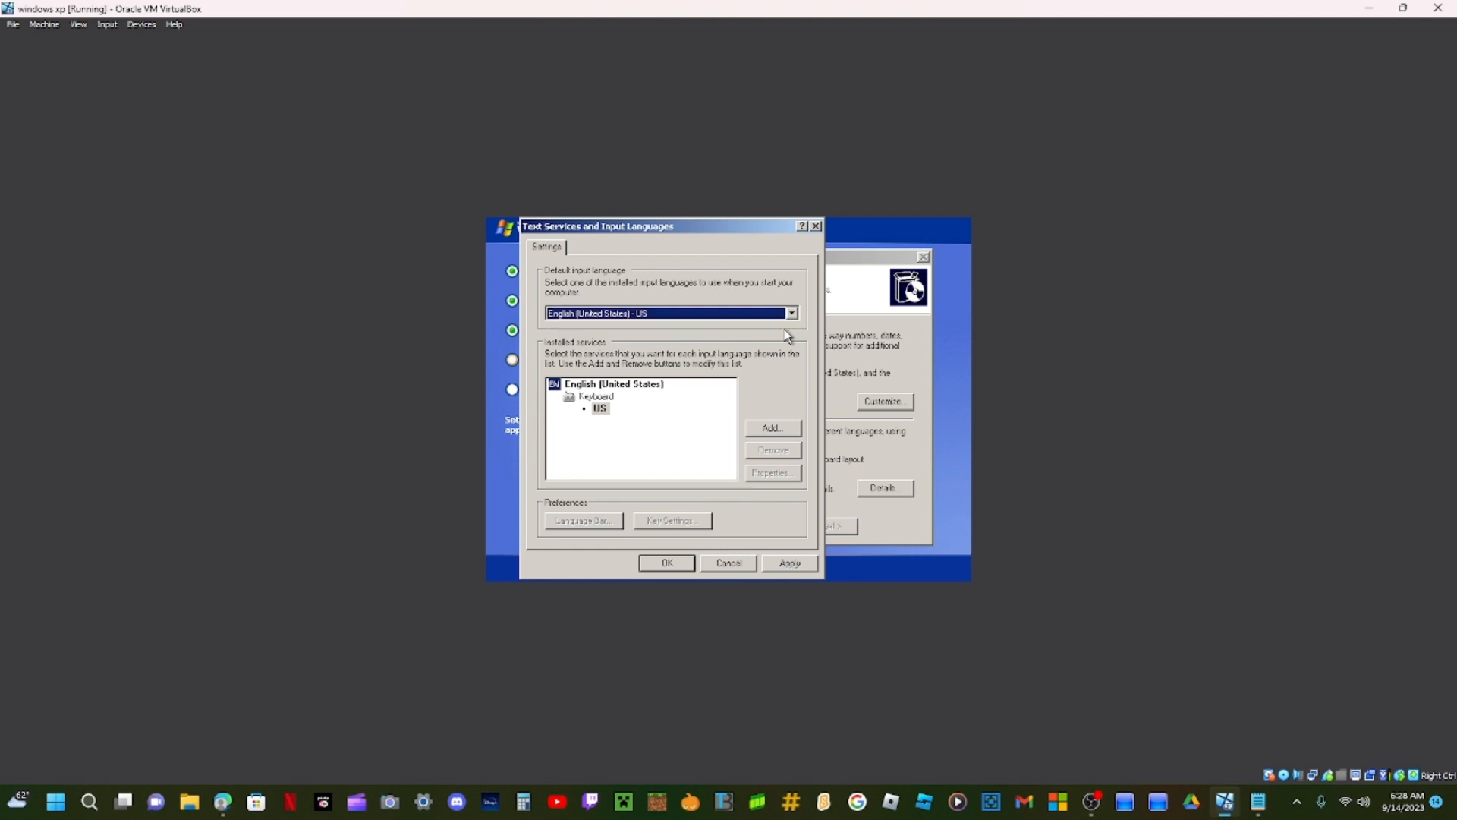
pyautogui.click(793, 563)
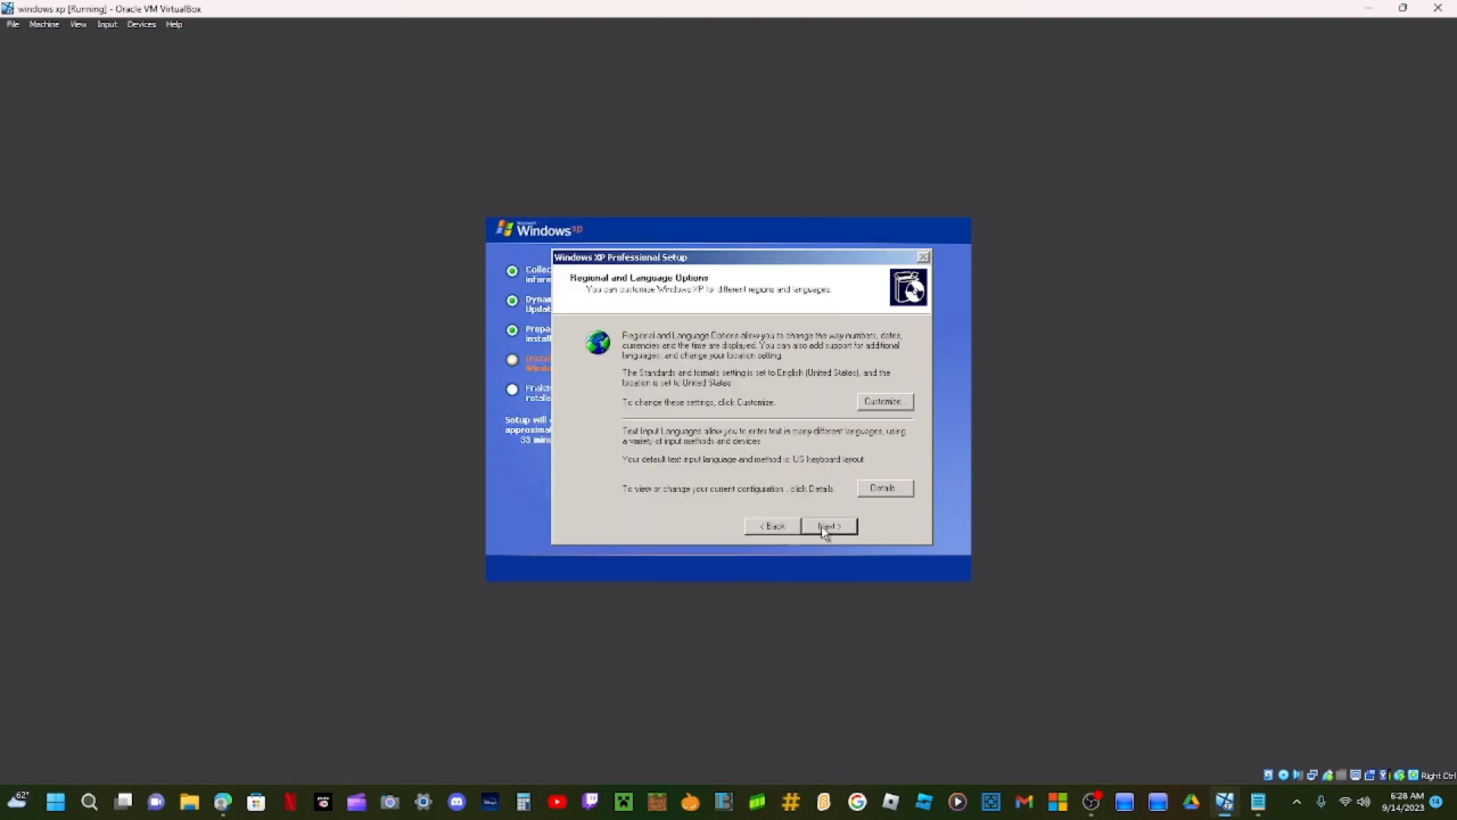
pyautogui.click(826, 526)
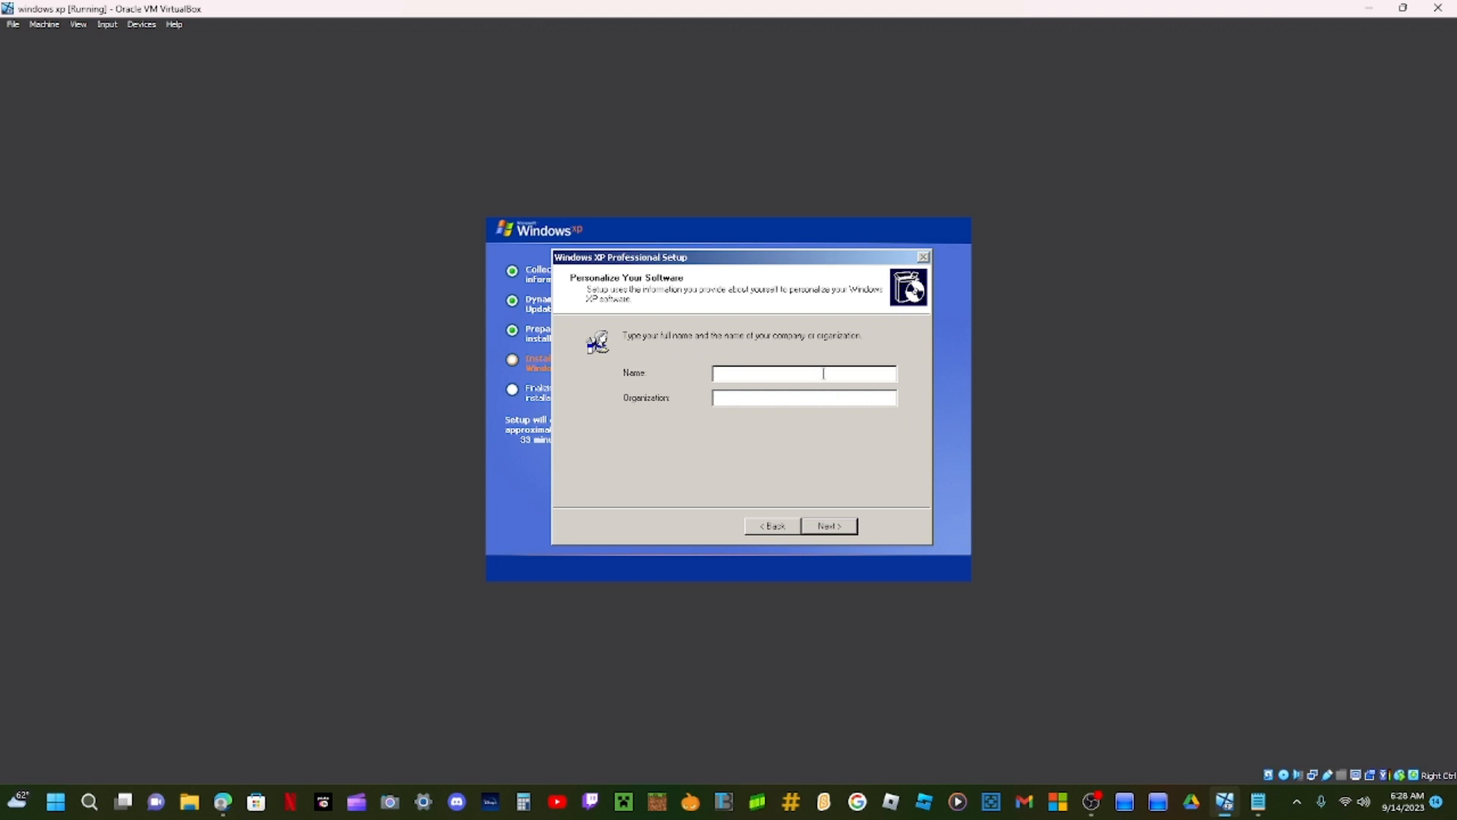
# Step: Personalize the software with the owner's name and the organization, and continue to the product key page
pyautogui.write('Nich')
pyautogui.press('BackSpace')
pyautogui.press('BackSpace')
pyautogui.press('BackSpace')
pyautogui.press('BackSpace')
pyautogui.press('BackSpace')
pyautogui.write('NMMIDEO')
pyautogui.write('Yoursbe')
pyautogui.click(824, 523)
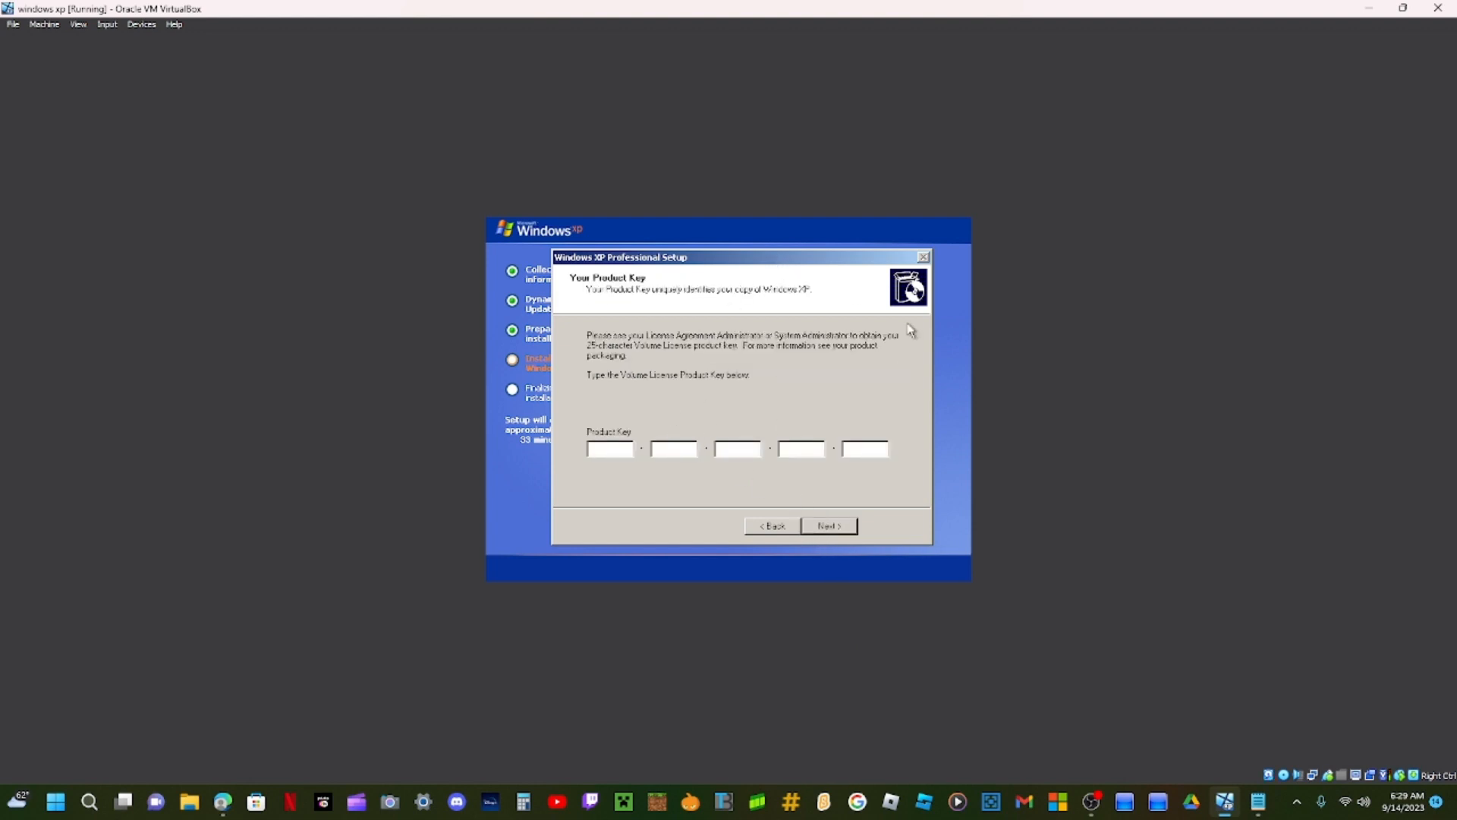
# Step: Bring up product key xp.txt beside the setup dialog, enter the volume licence product key from it and continue
pyautogui.click(1259, 801)
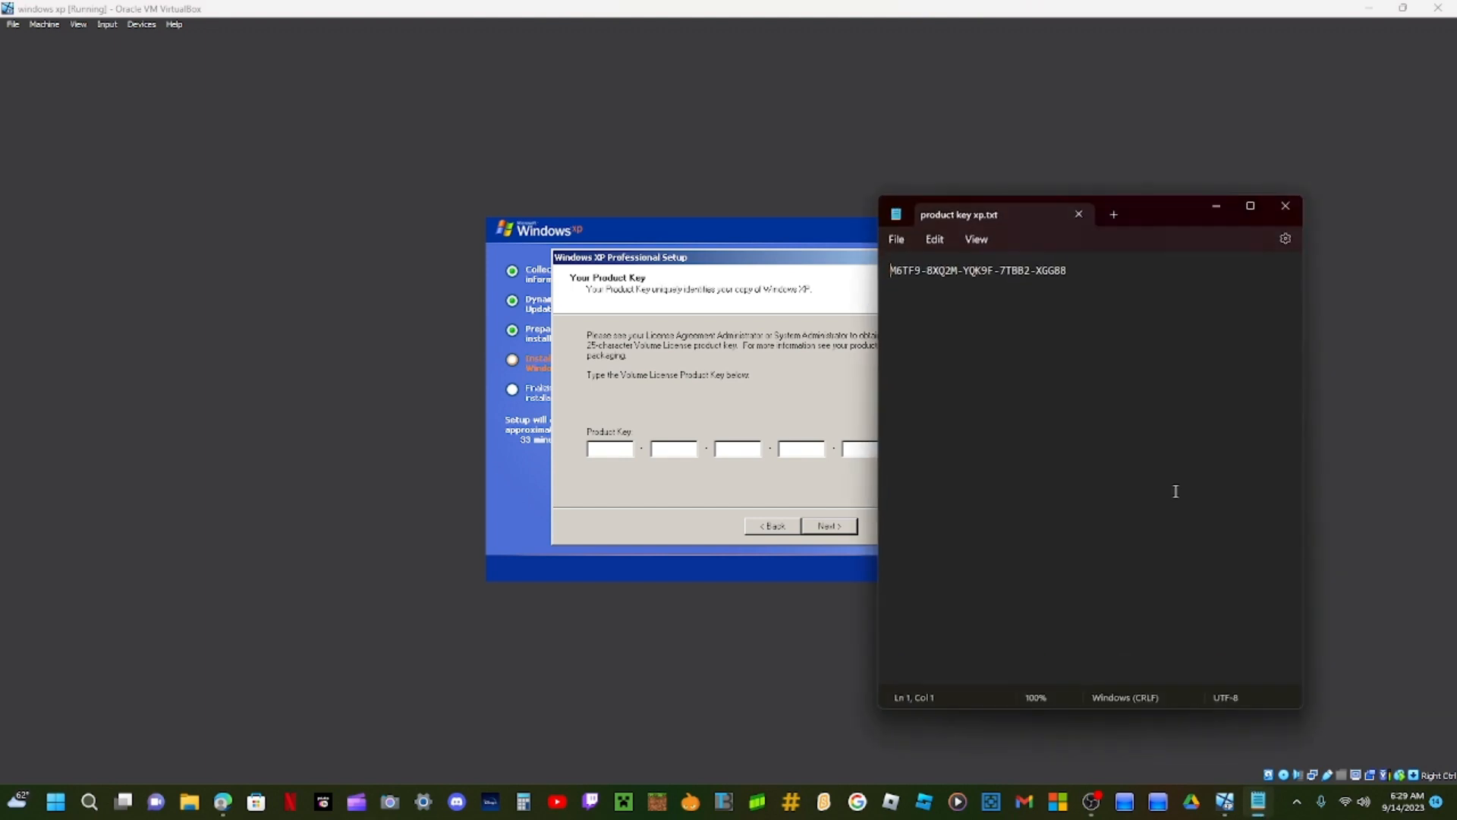
pyautogui.moveTo(1150, 202); pyautogui.dragTo(1281, 177)
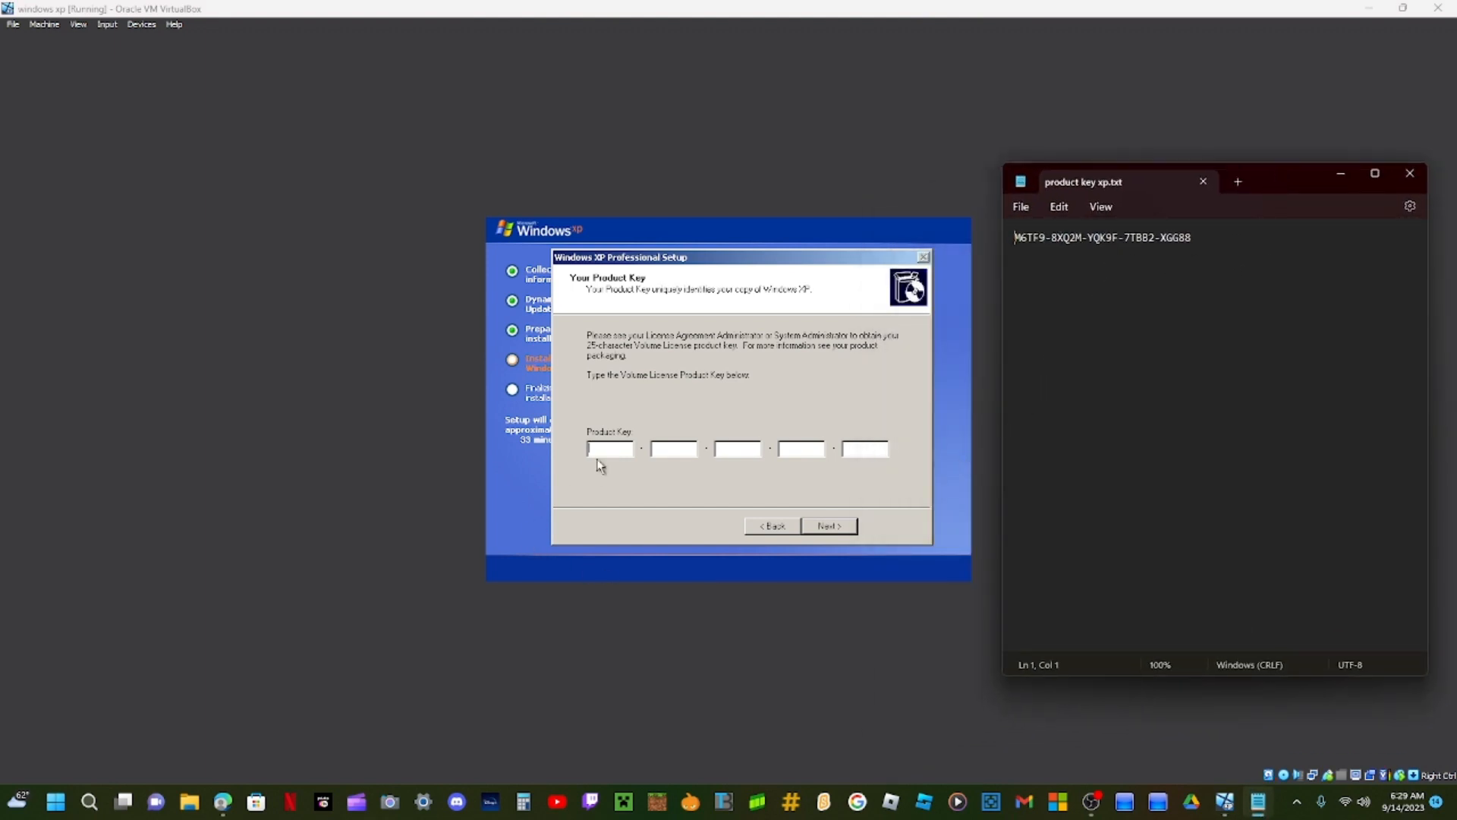
pyautogui.click(628, 449)
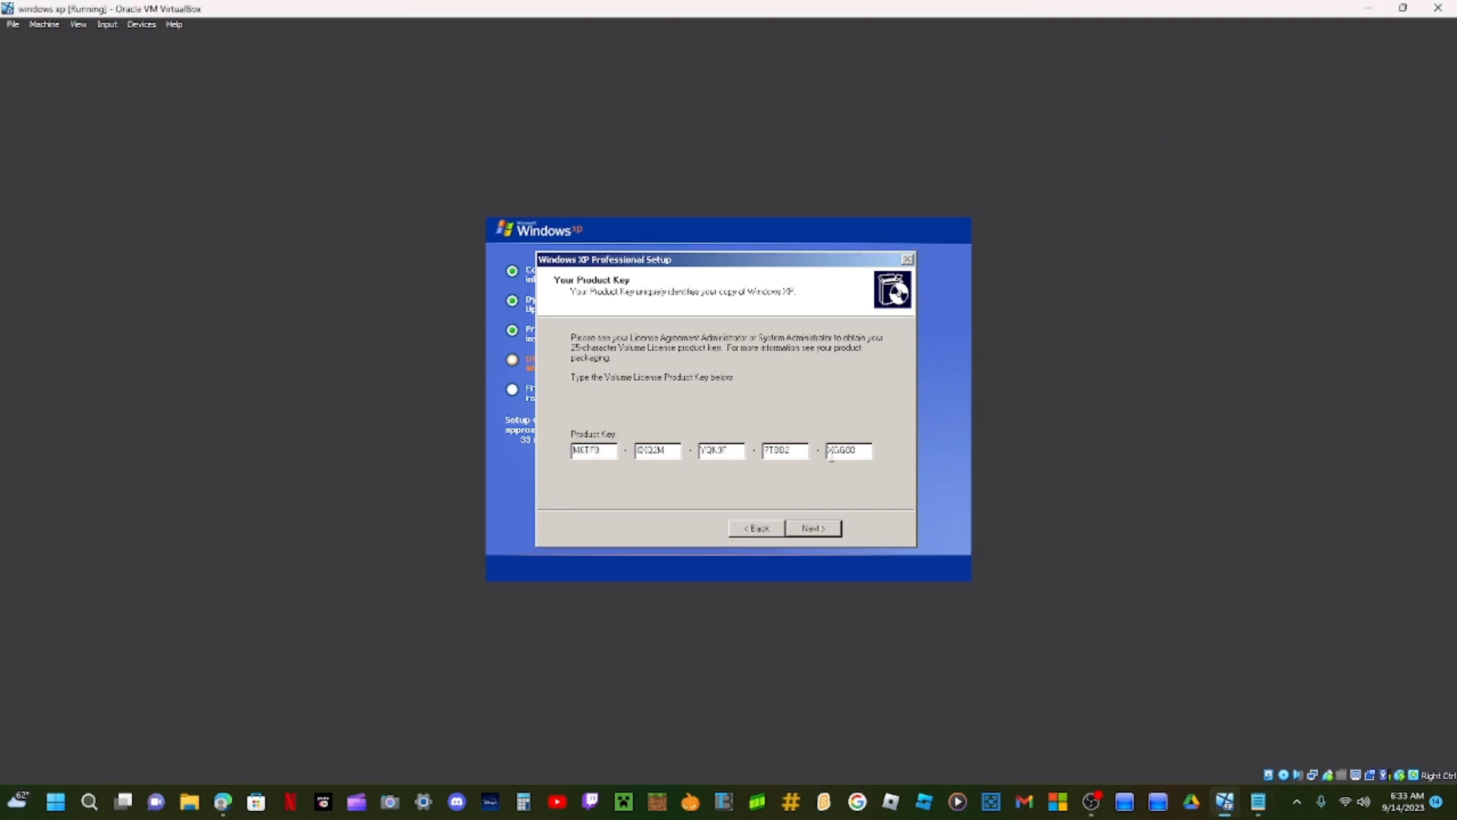
pyautogui.click(820, 529)
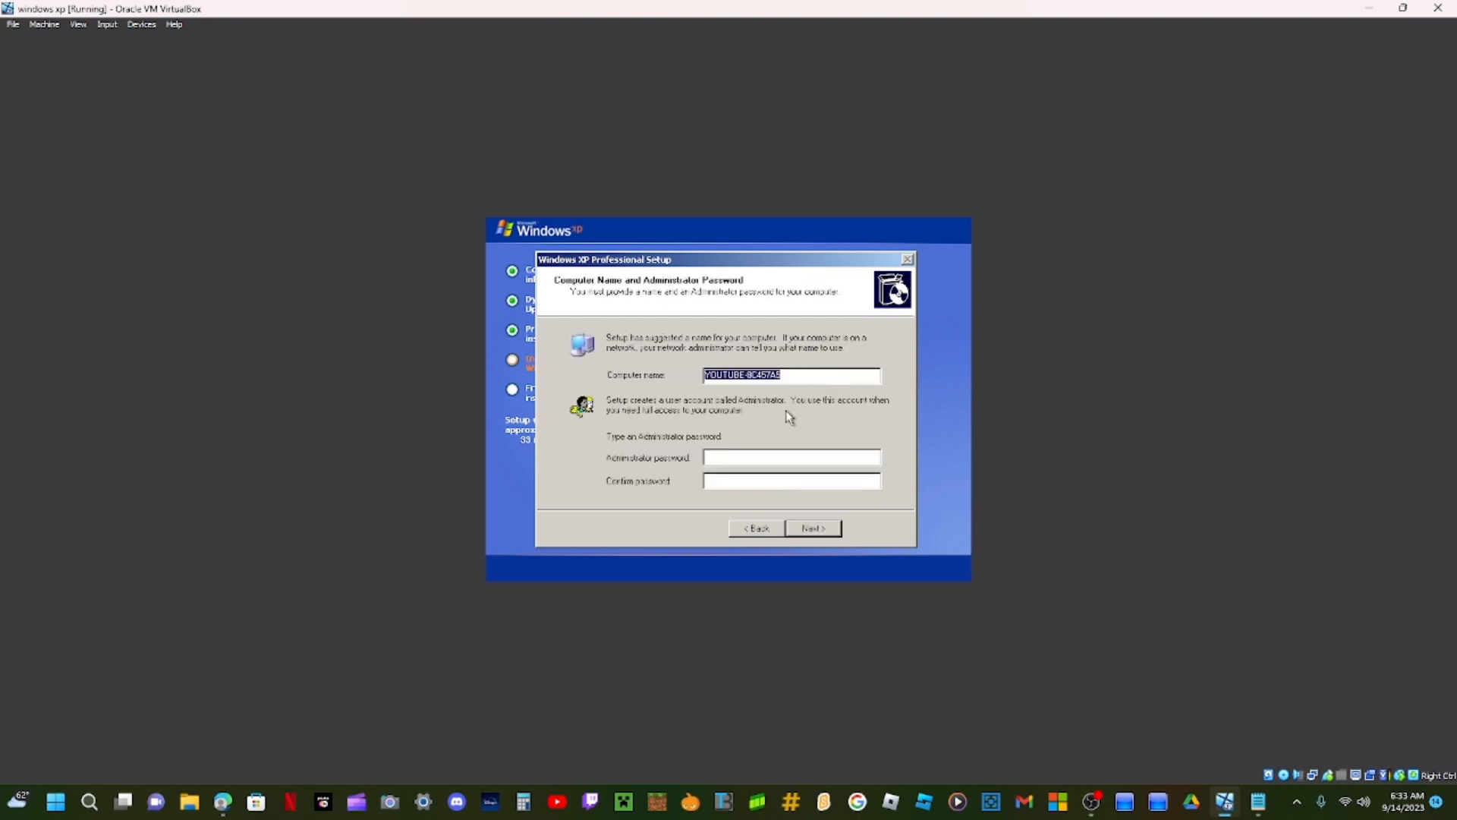
# Step: Keep the suggested computer name, enter and confirm the Administrator password, and continue
pyautogui.click(797, 458)
pyautogui.write('*****')
pyautogui.click(748, 481)
pyautogui.write('*****')
pyautogui.click(818, 528)
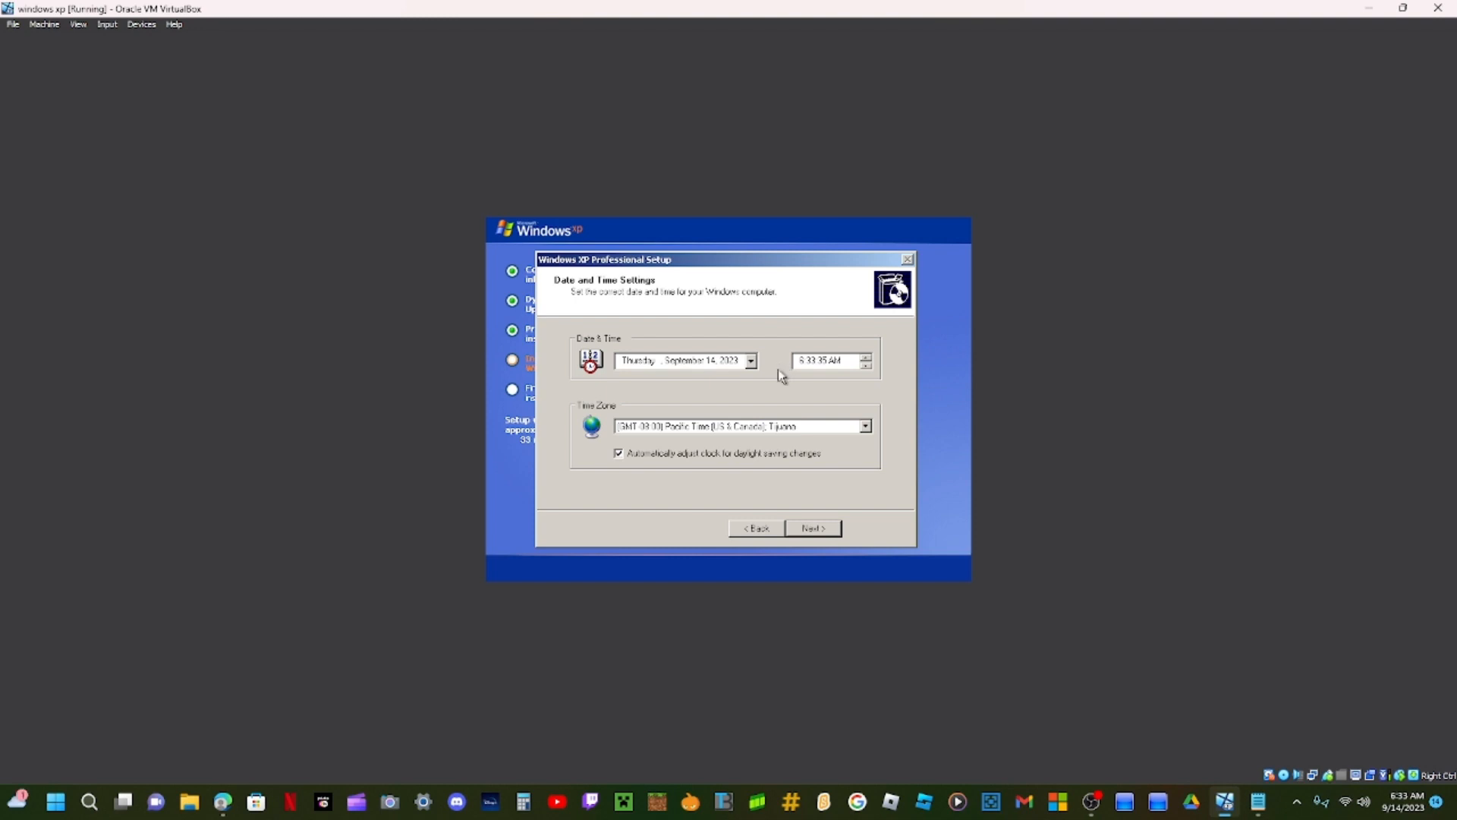
# Step: Set the time zone to (GMT-05:00) Eastern Time (US & Canada), and keep typical networking settings with the workgroup WORKGROUP
pyautogui.click(866, 427)
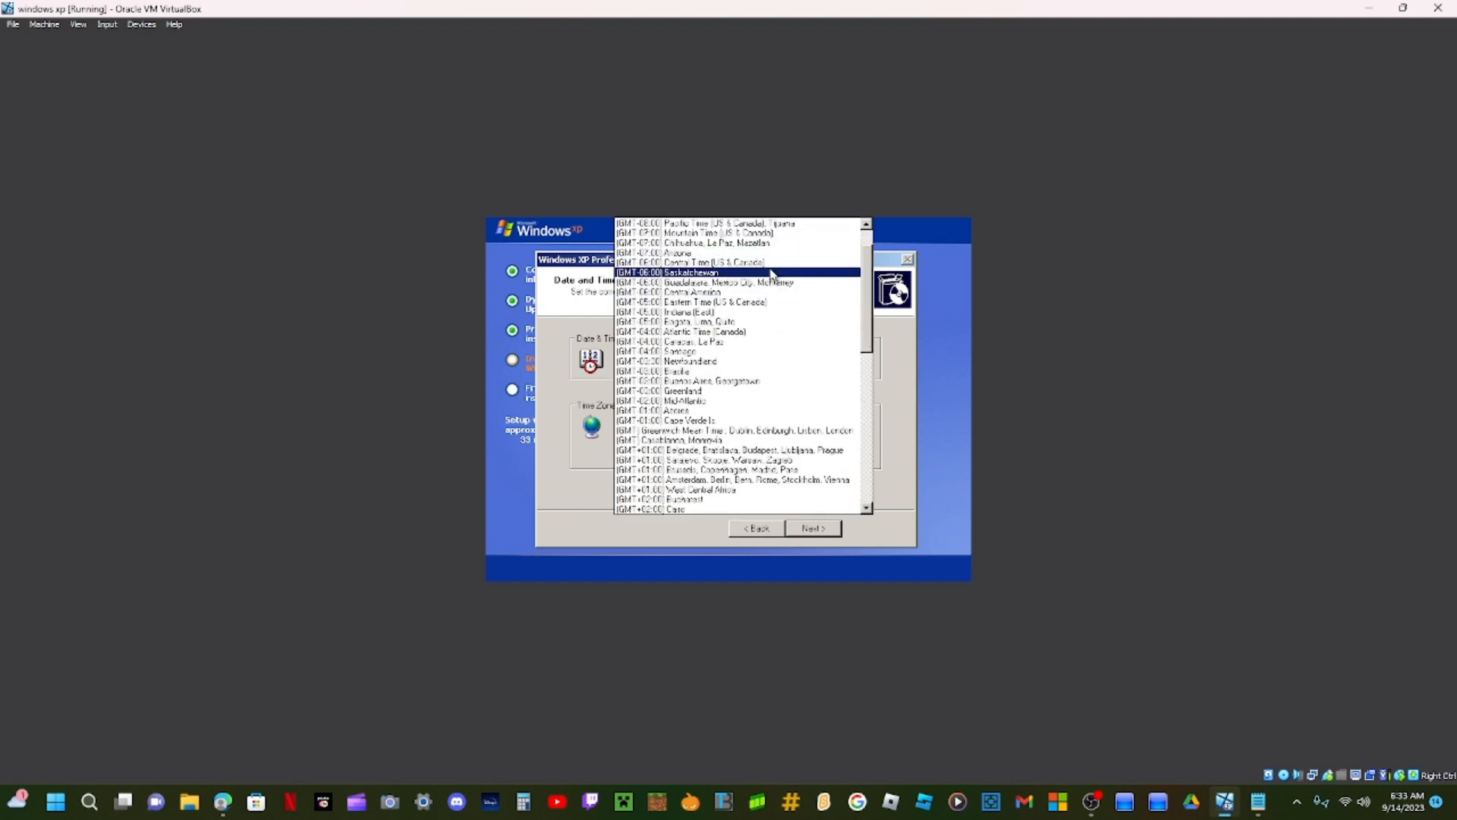
pyautogui.click(683, 302)
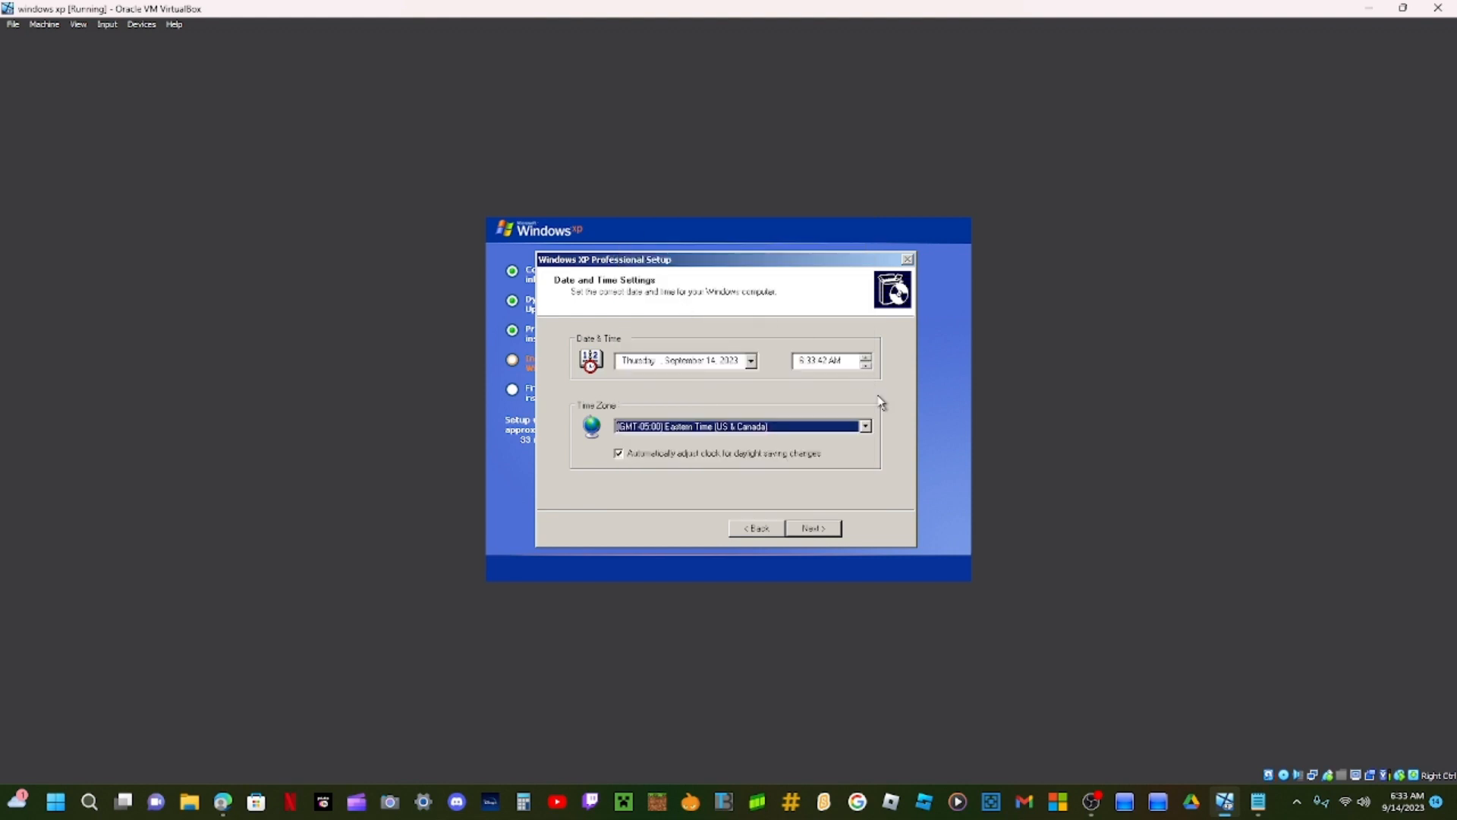
pyautogui.click(820, 530)
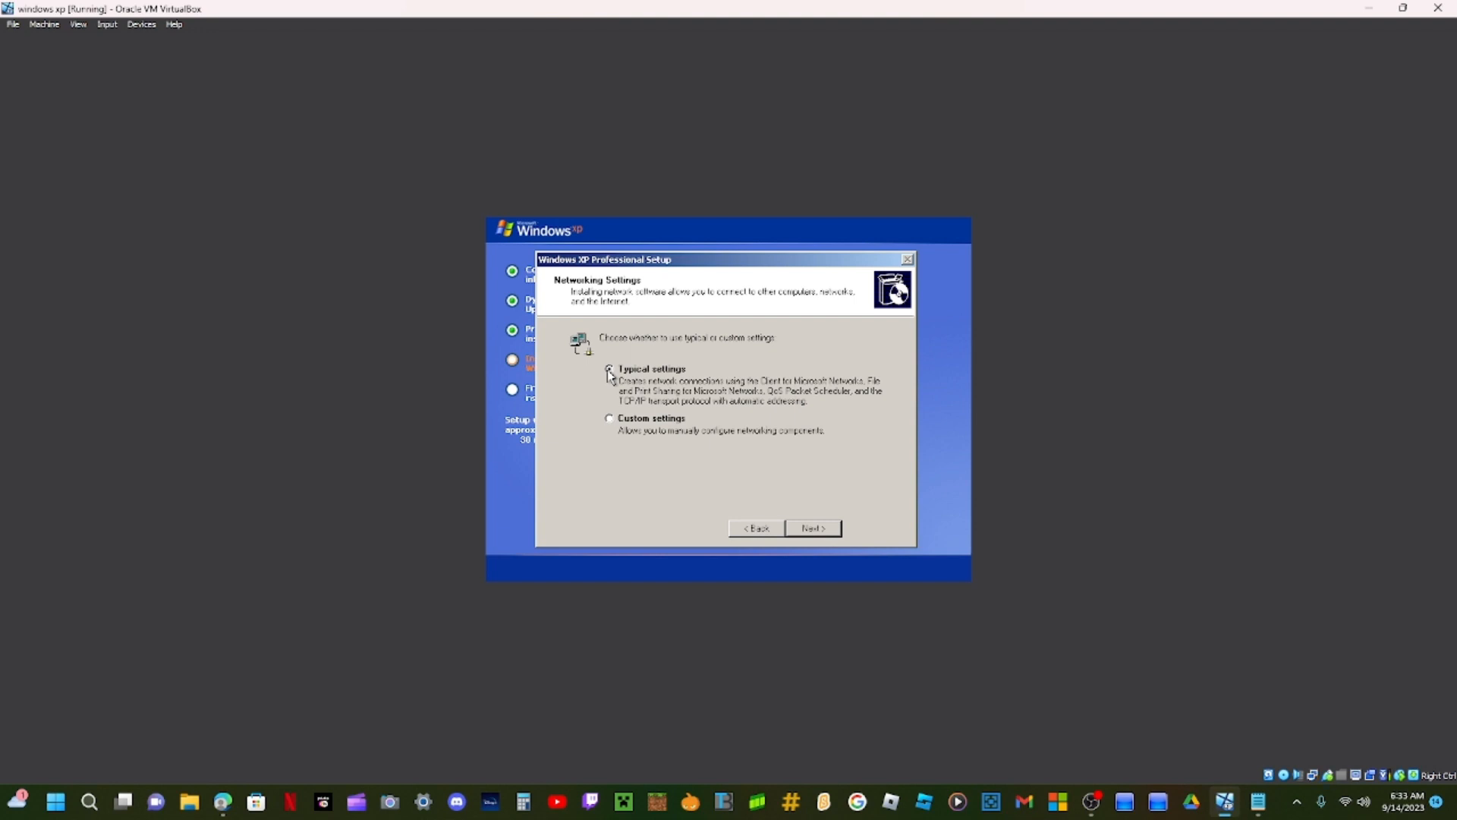
pyautogui.click(801, 527)
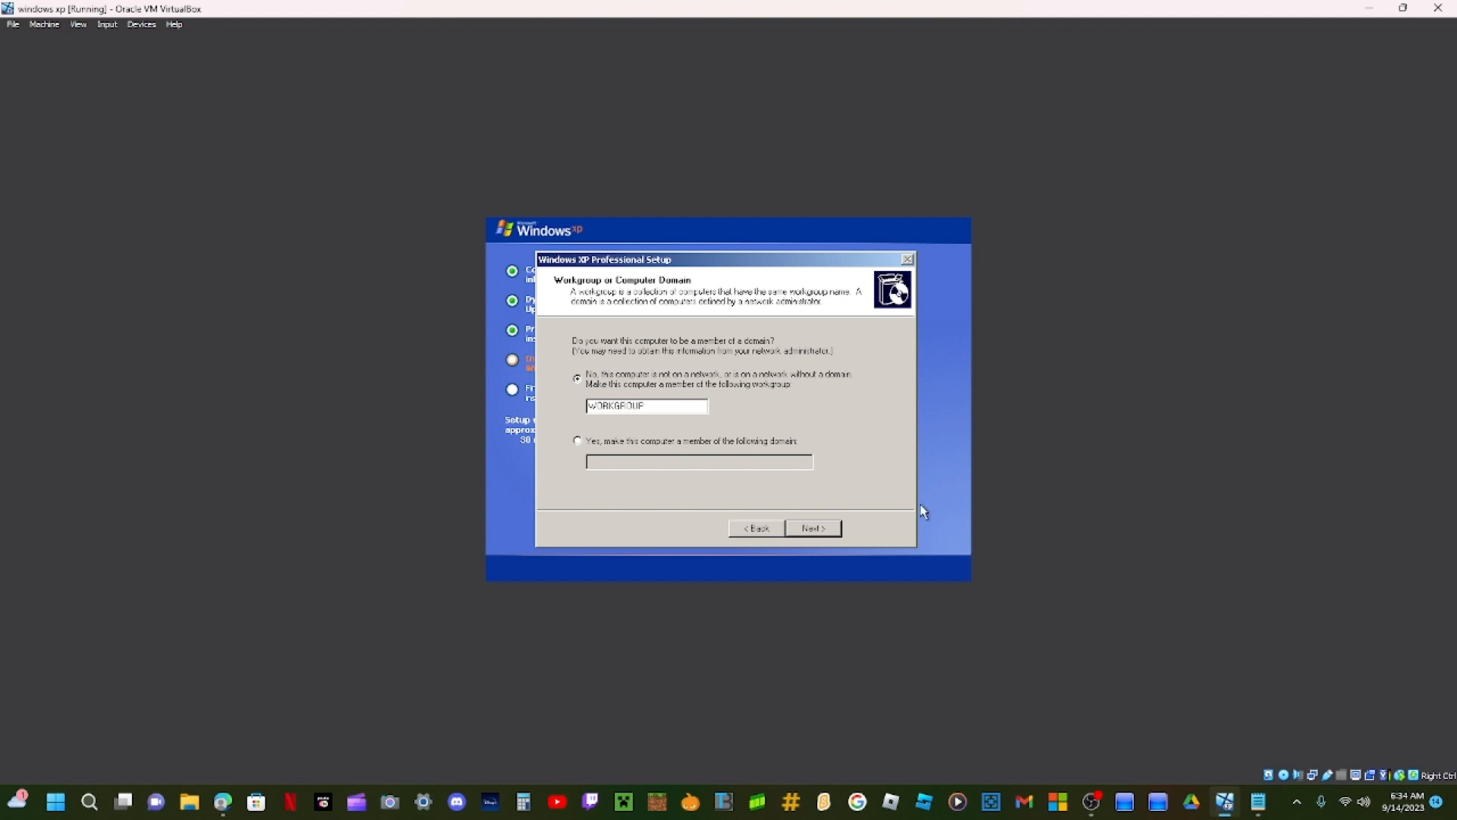
pyautogui.click(814, 528)
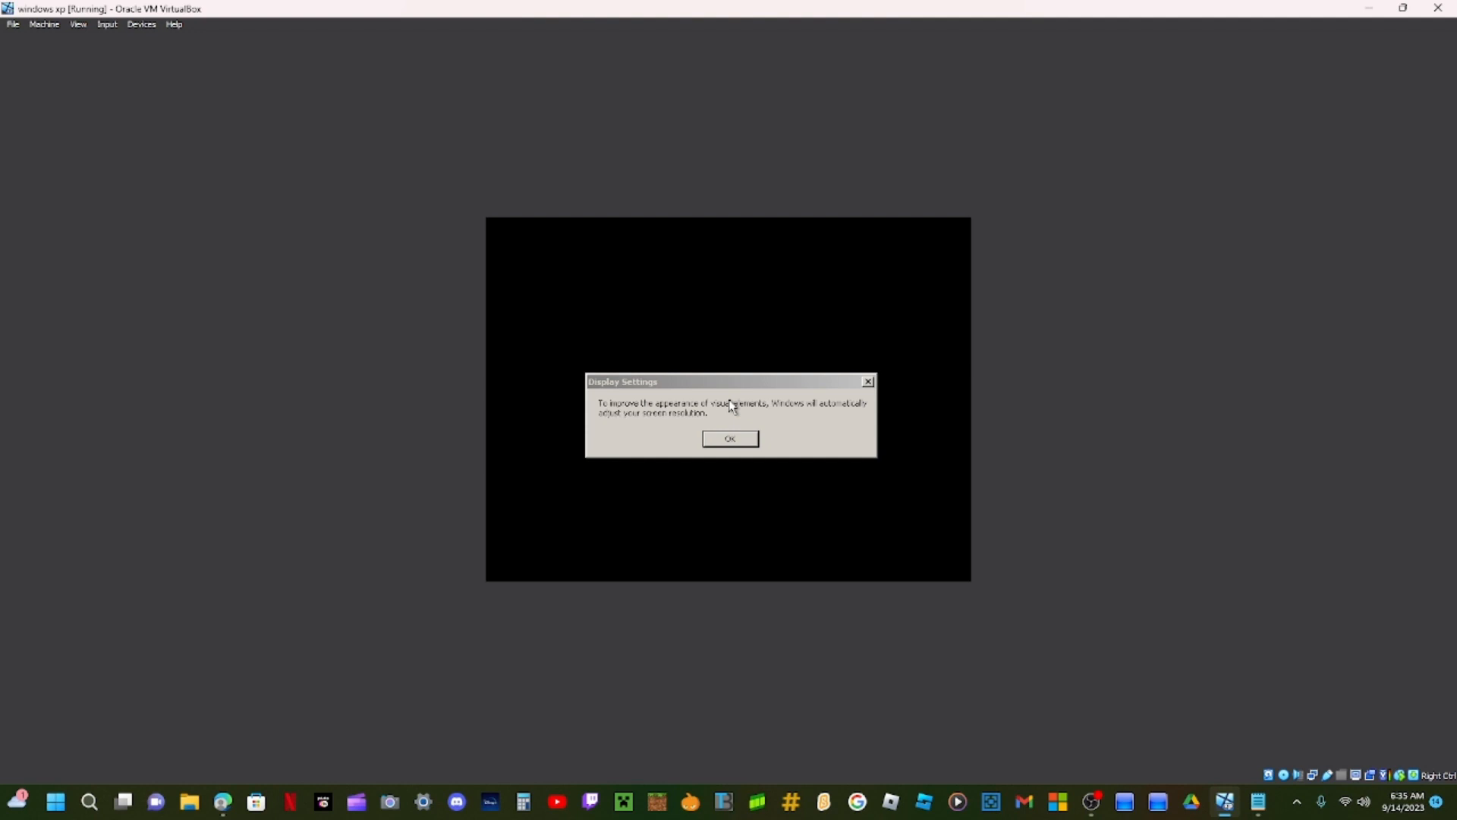
# Step: Let Windows adjust the screen resolution automatically and accept the new monitor settings
pyautogui.moveTo(737, 387)
pyautogui.mouseDown()
pyautogui.moveTo(721, 371)
pyautogui.moveTo(741, 368)
pyautogui.mouseUp()
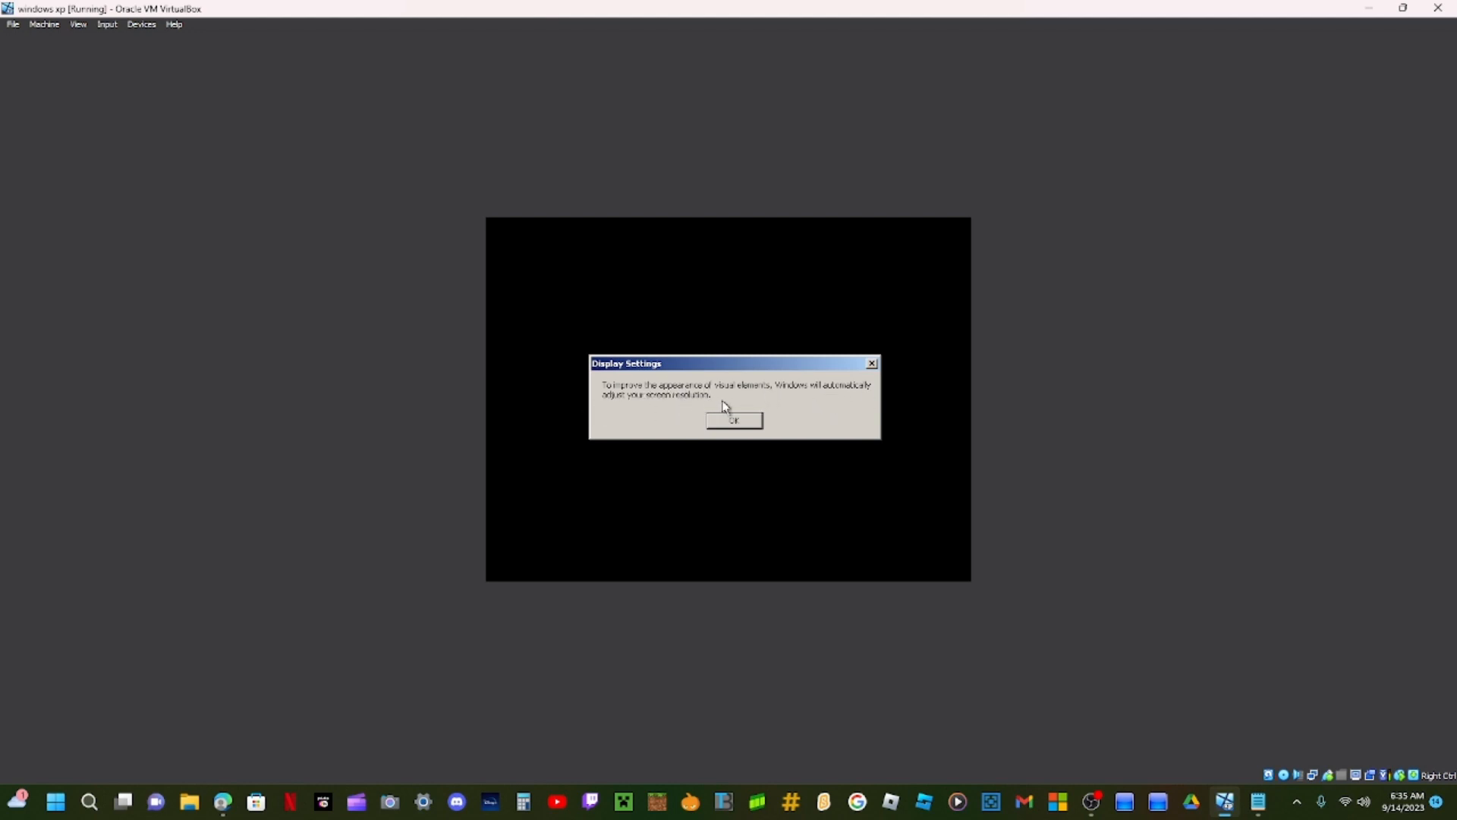
pyautogui.click(734, 423)
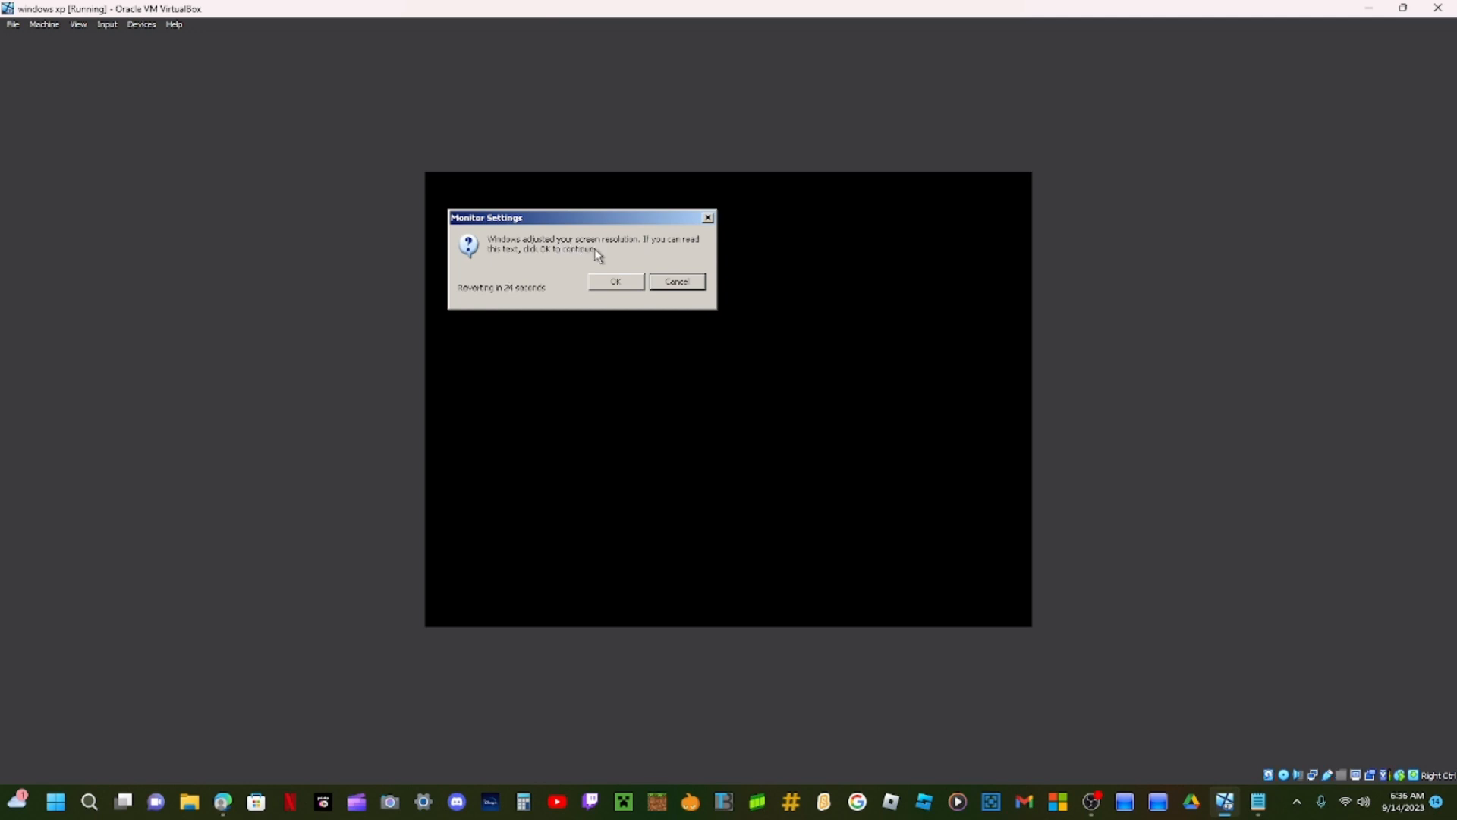
pyautogui.click(613, 279)
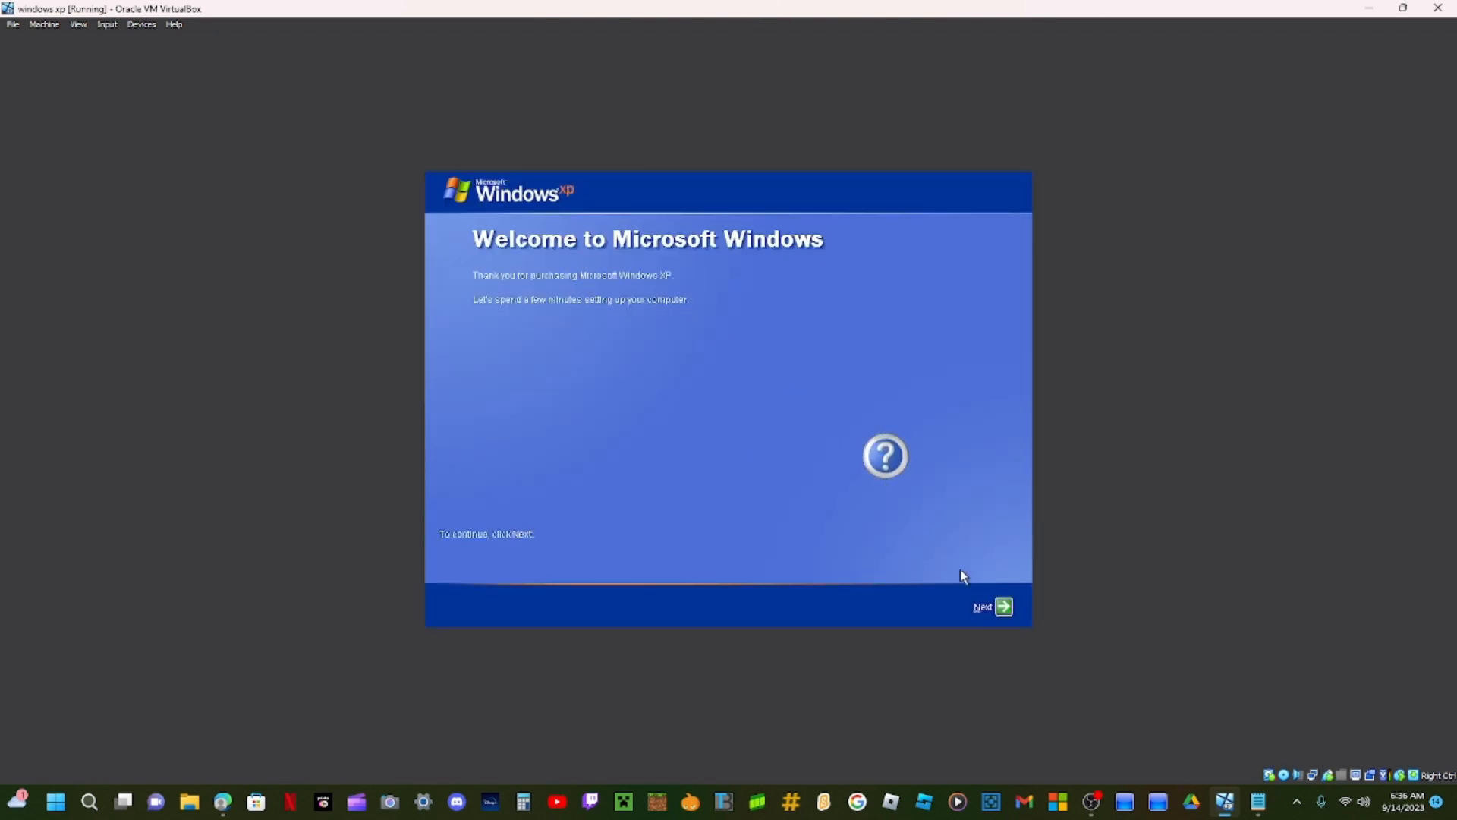
# Step: Start the Windows welcome setup, turn on Automatic Updates and choose to connect through a local area or home network
pyautogui.click(1000, 608)
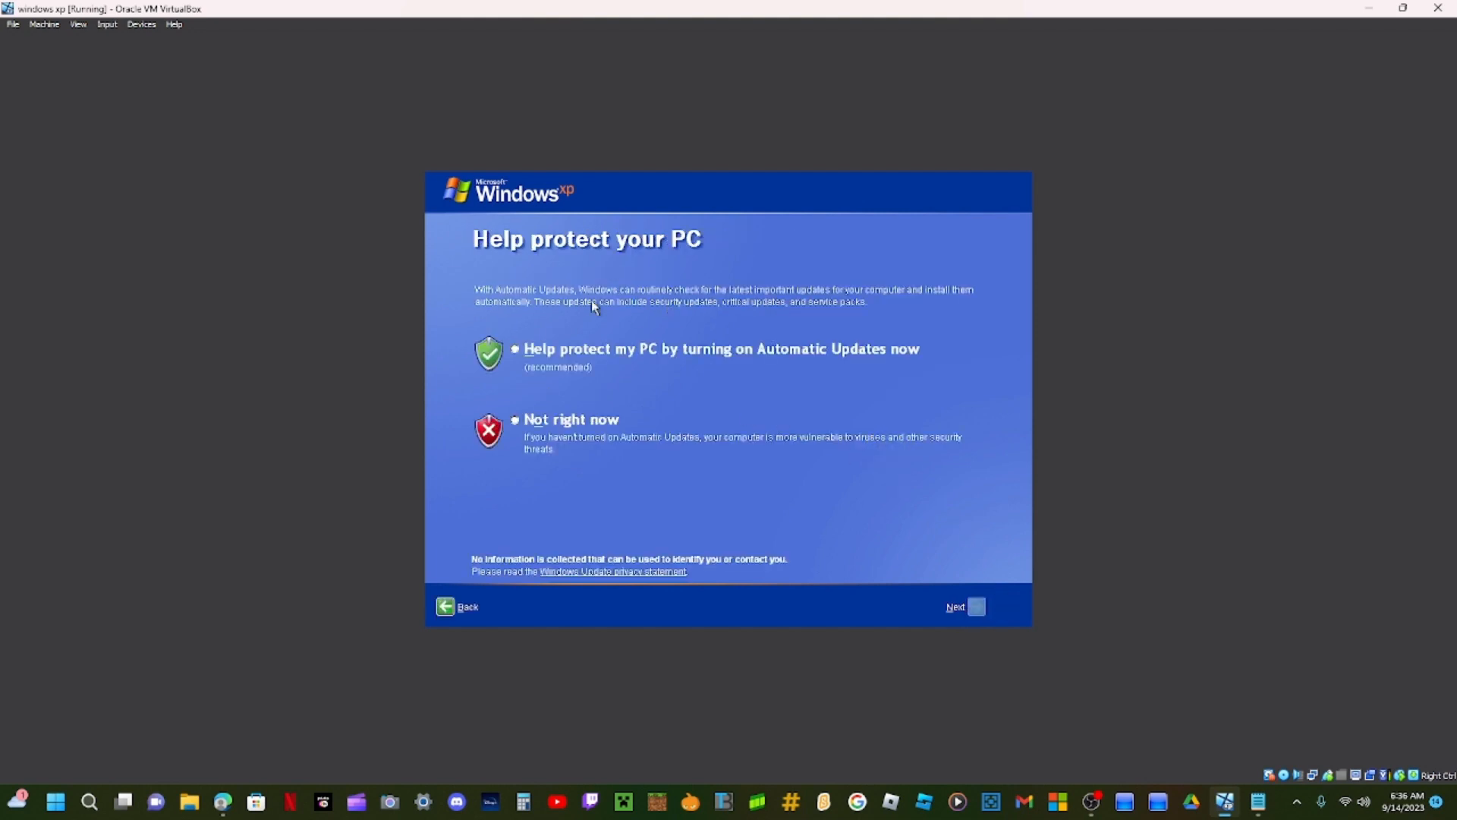
pyautogui.click(517, 349)
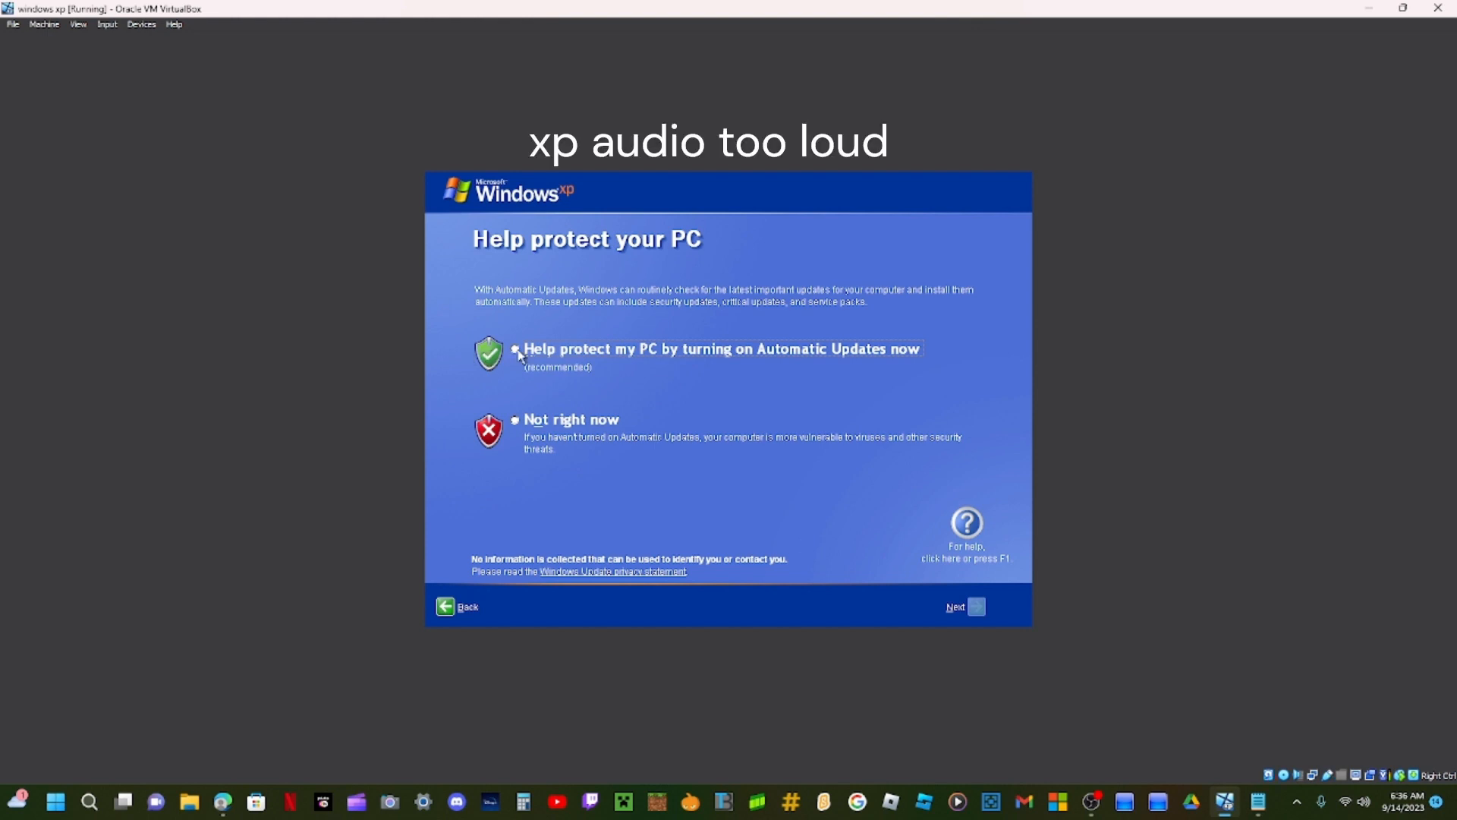
pyautogui.click(979, 606)
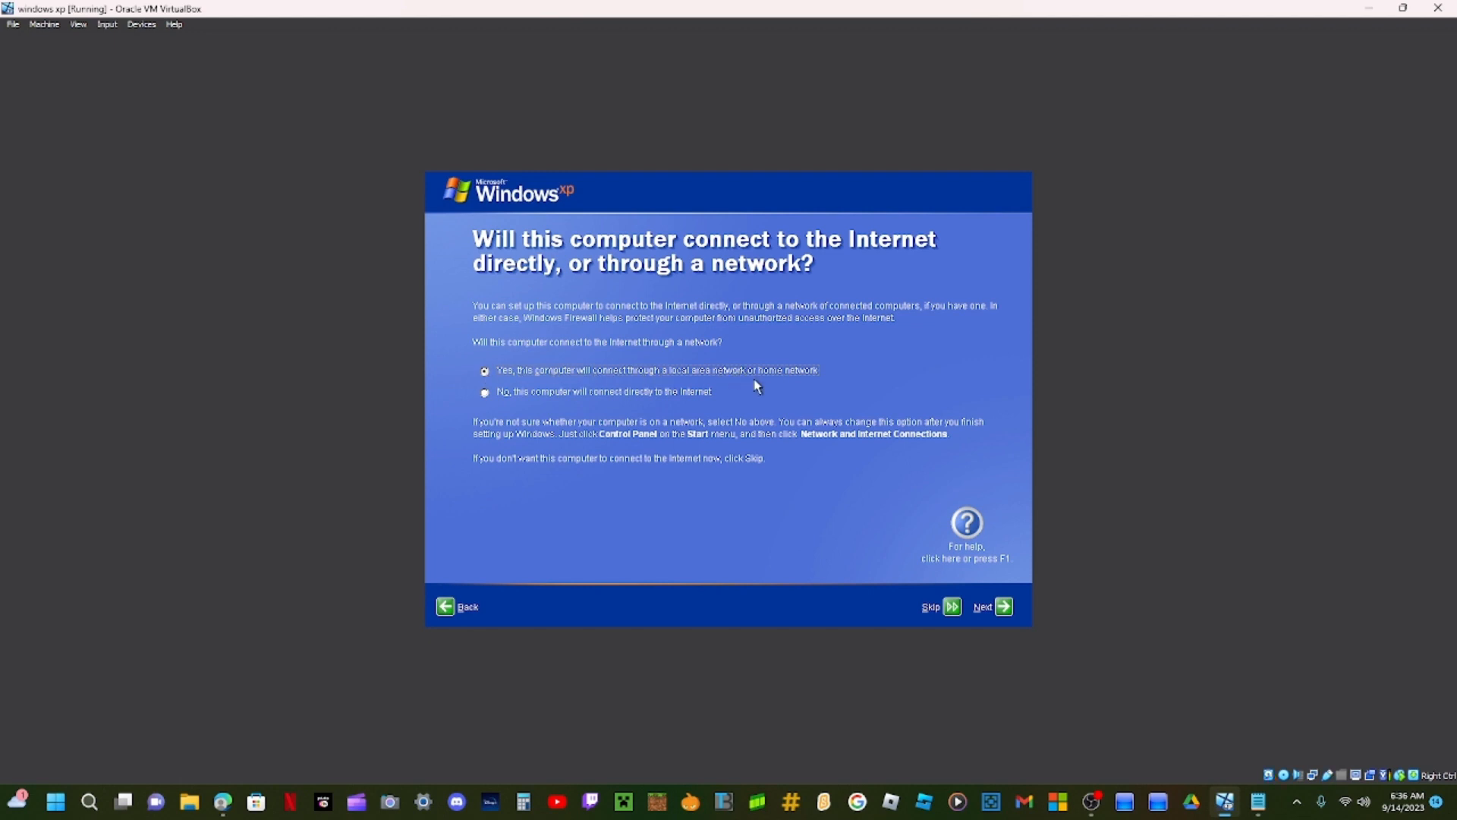
pyautogui.click(998, 608)
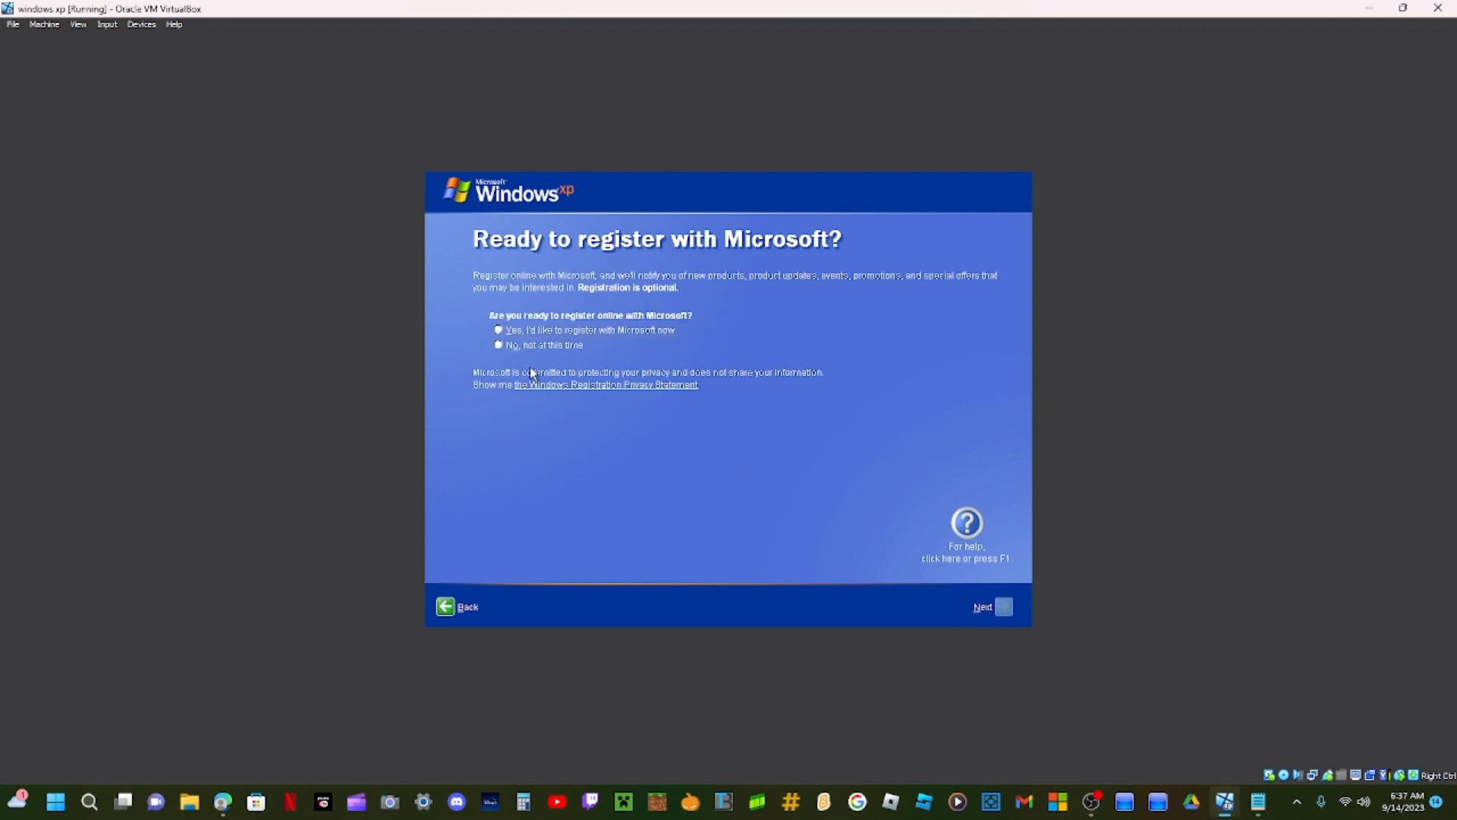
# Step: Decline registration with Microsoft, enter the first user's full name and finish the welcome setup
pyautogui.click(500, 345)
pyautogui.click(1002, 611)
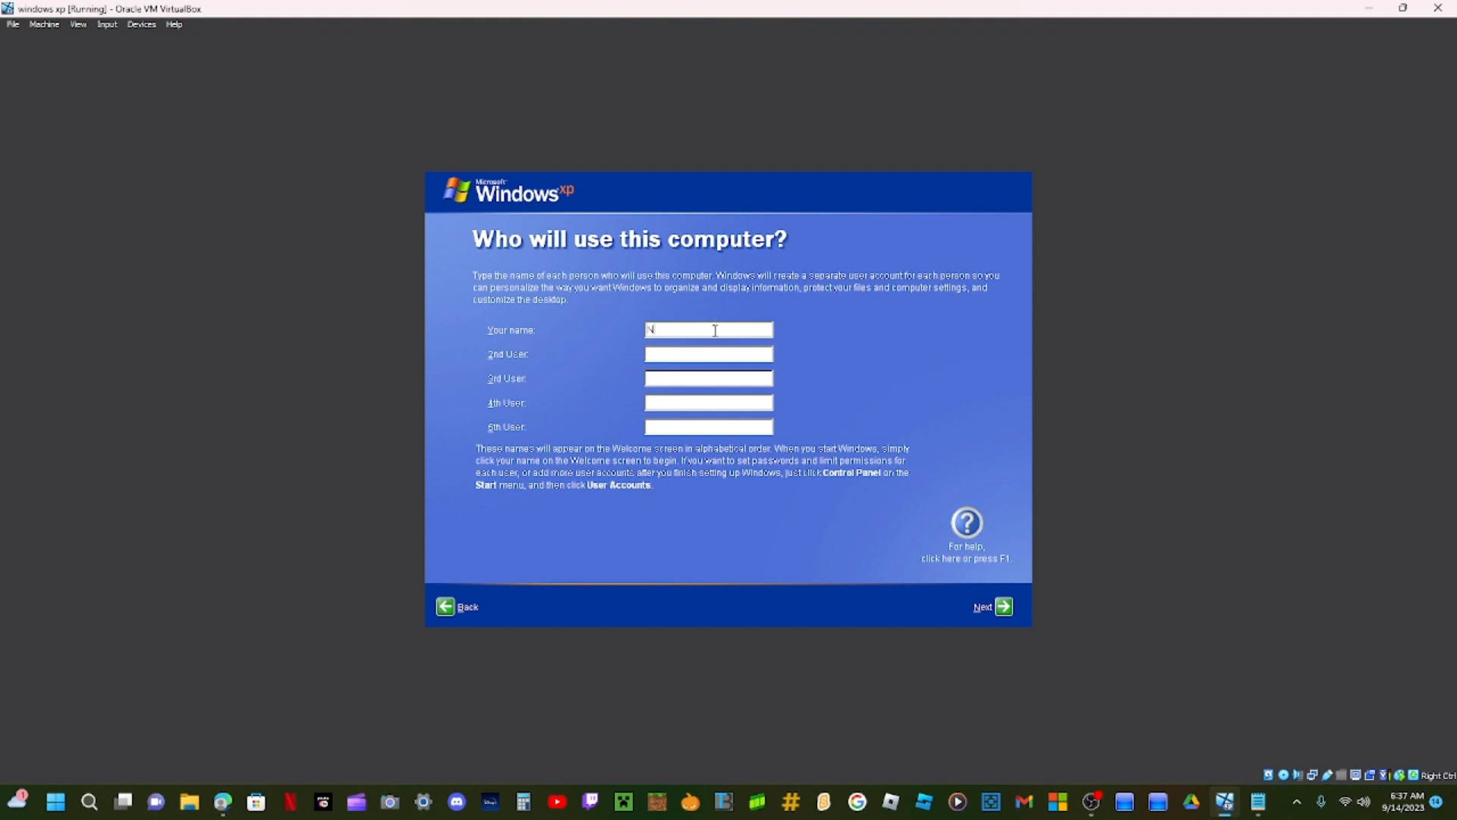
pyautogui.write('cholas Medina')
pyautogui.click(1002, 607)
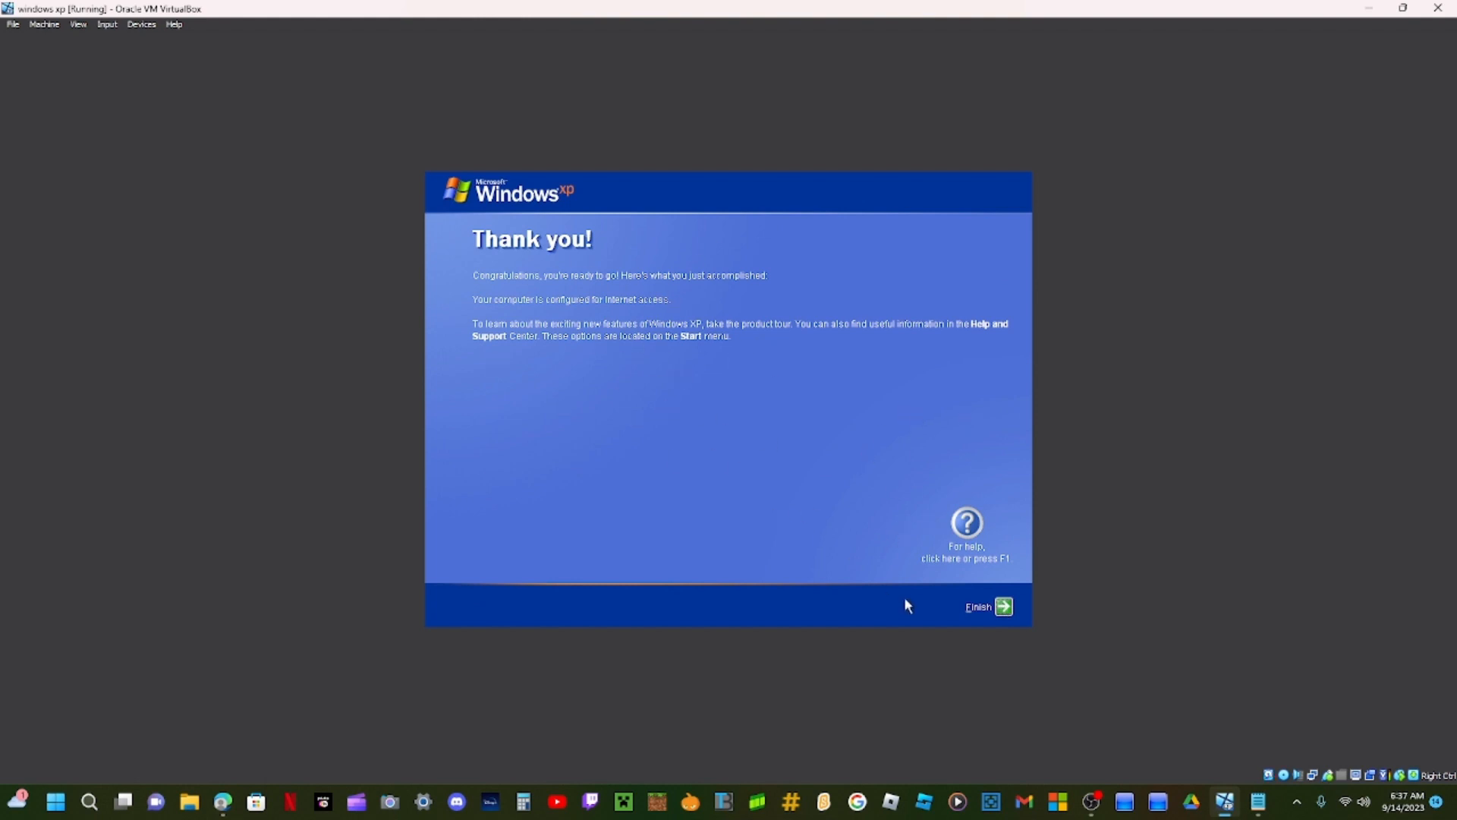
pyautogui.click(1003, 608)
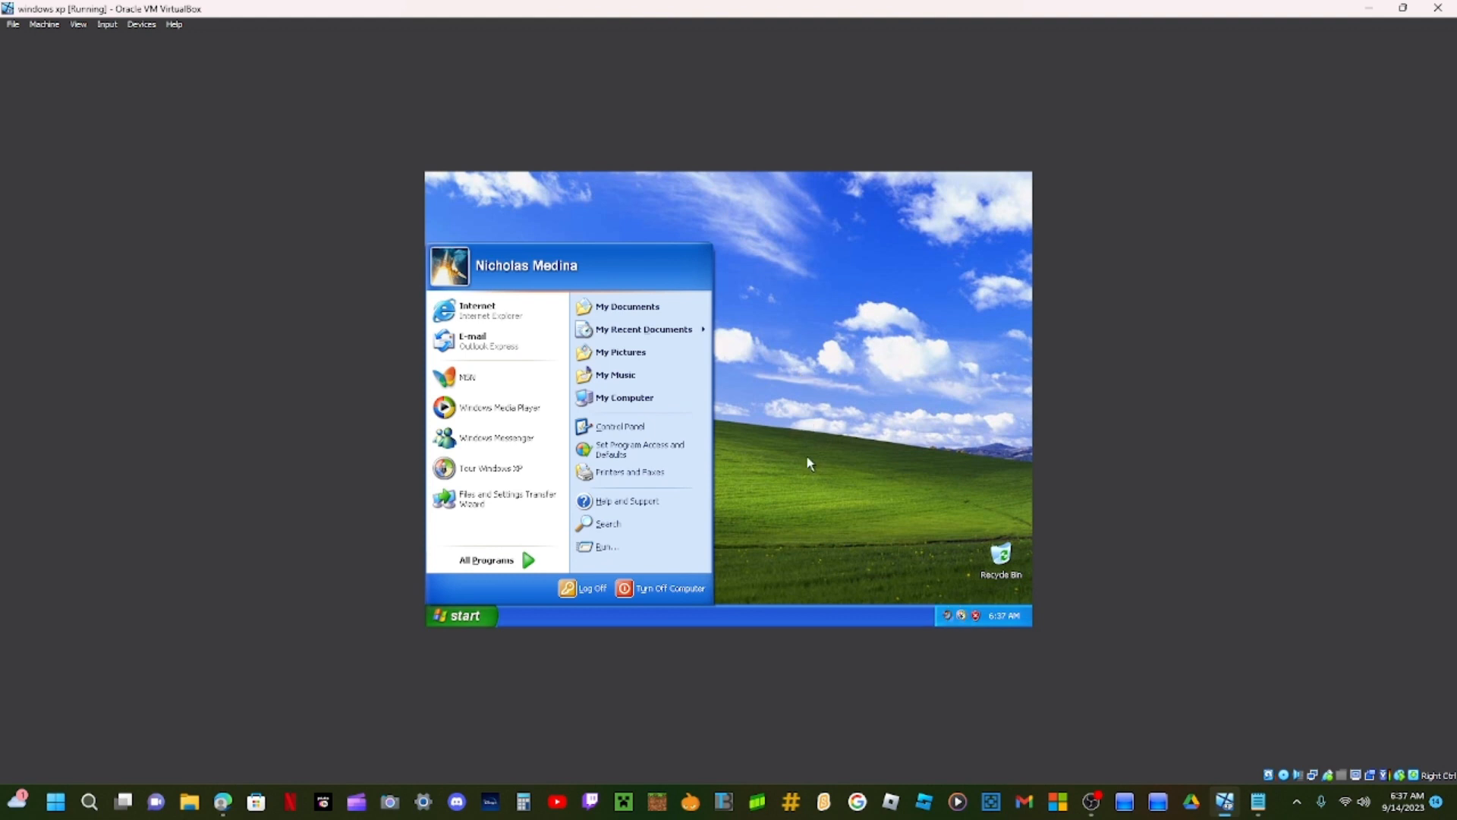
# Step: Close the Start menu and move the Recycle Bin toward the middle of the Windows XP desktop
pyautogui.click(783, 425)
pyautogui.moveTo(793, 476); pyautogui.dragTo(742, 303)
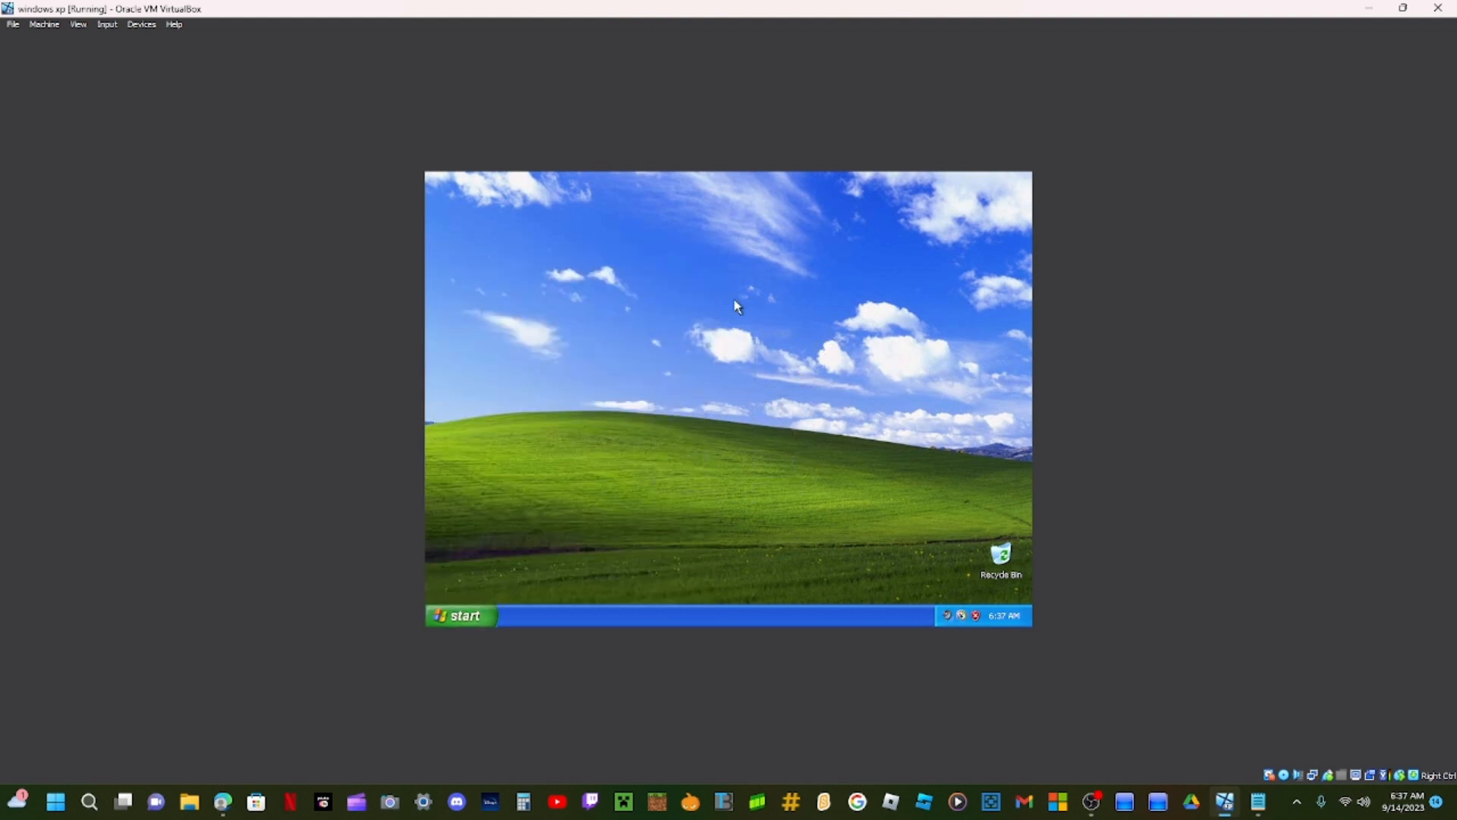
pyautogui.moveTo(995, 557); pyautogui.dragTo(870, 476)
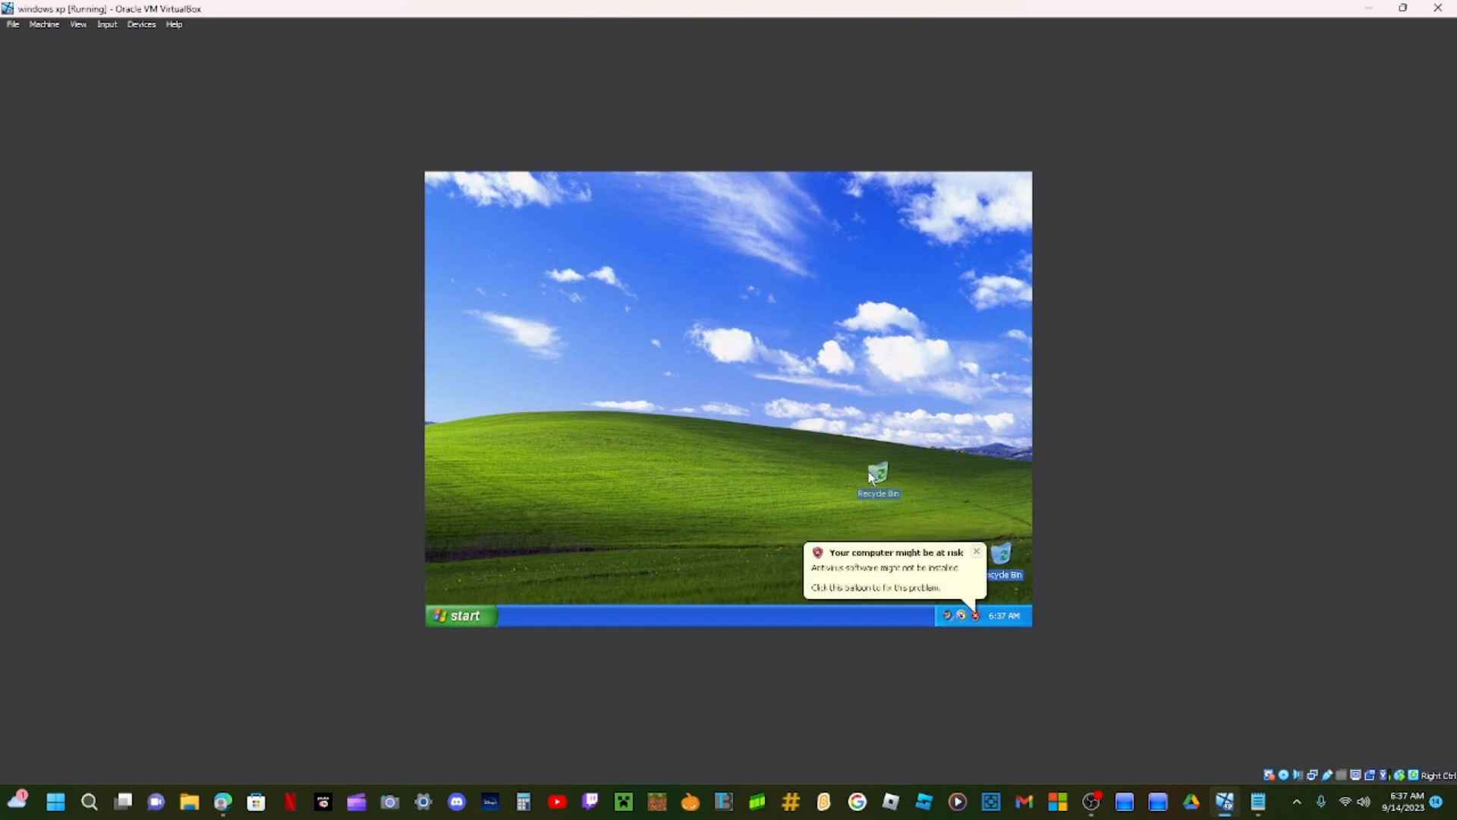
# Step: Place the Recycle Bin in the upper-left corner of the XP desktop and dismiss the security and tour notifications
pyautogui.moveTo(452, 193); pyautogui.dragTo(450, 193)
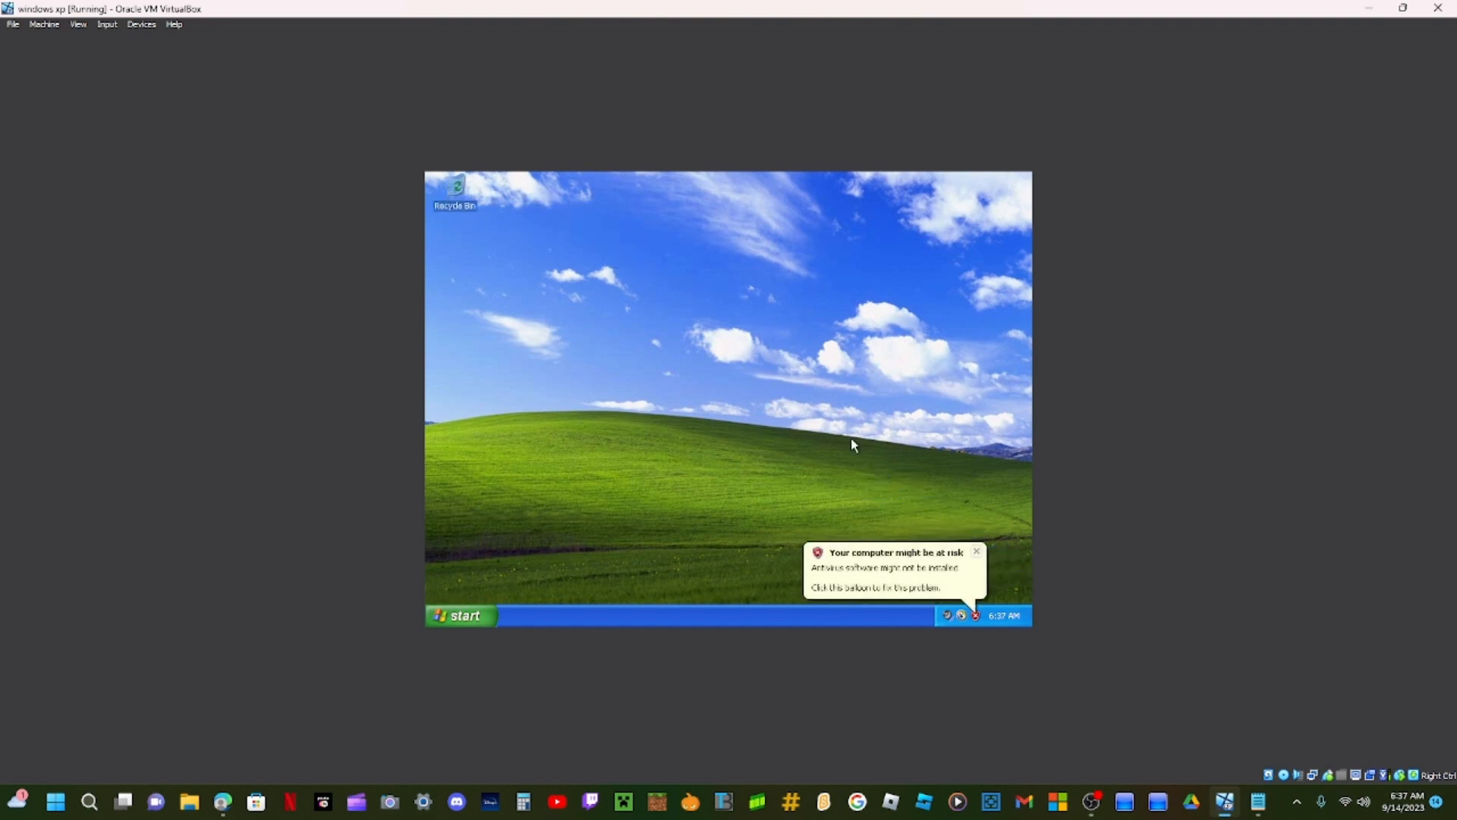
pyautogui.click(972, 551)
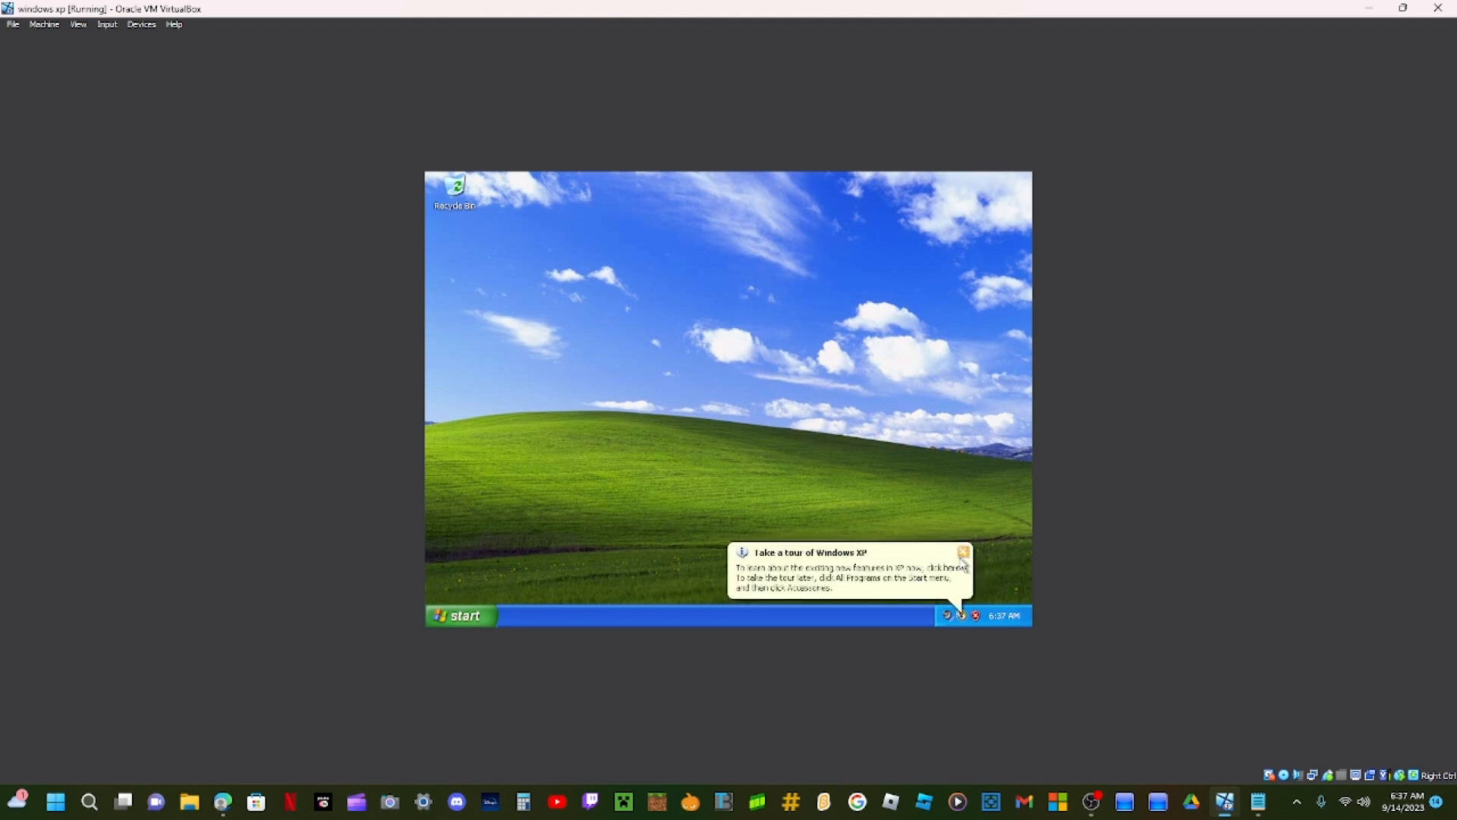
pyautogui.click(962, 552)
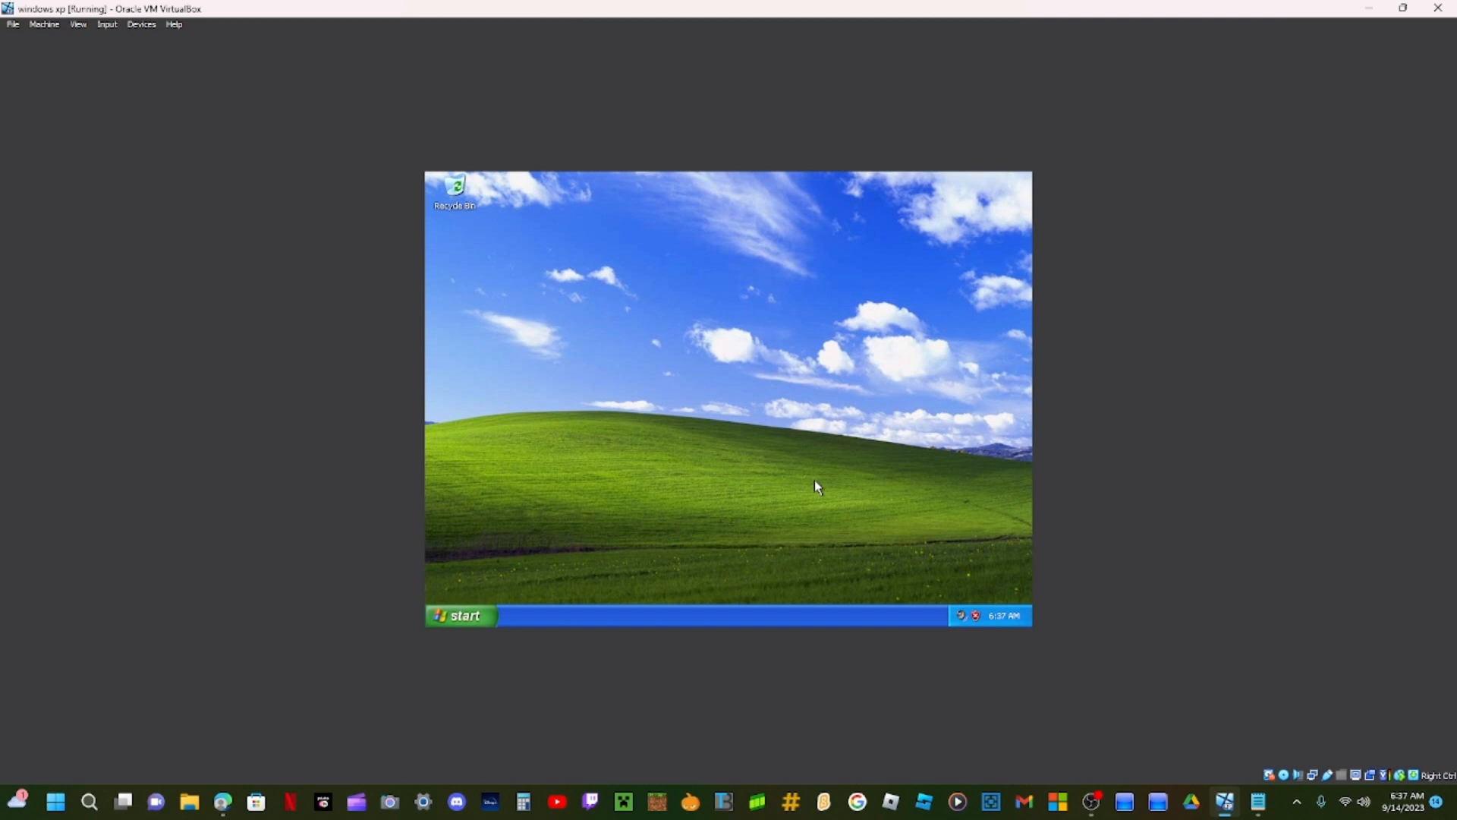
# Step: Try to load youtube.com in Internet Explorer, accept the secure connection alert and close the browser
pyautogui.click(492, 611)
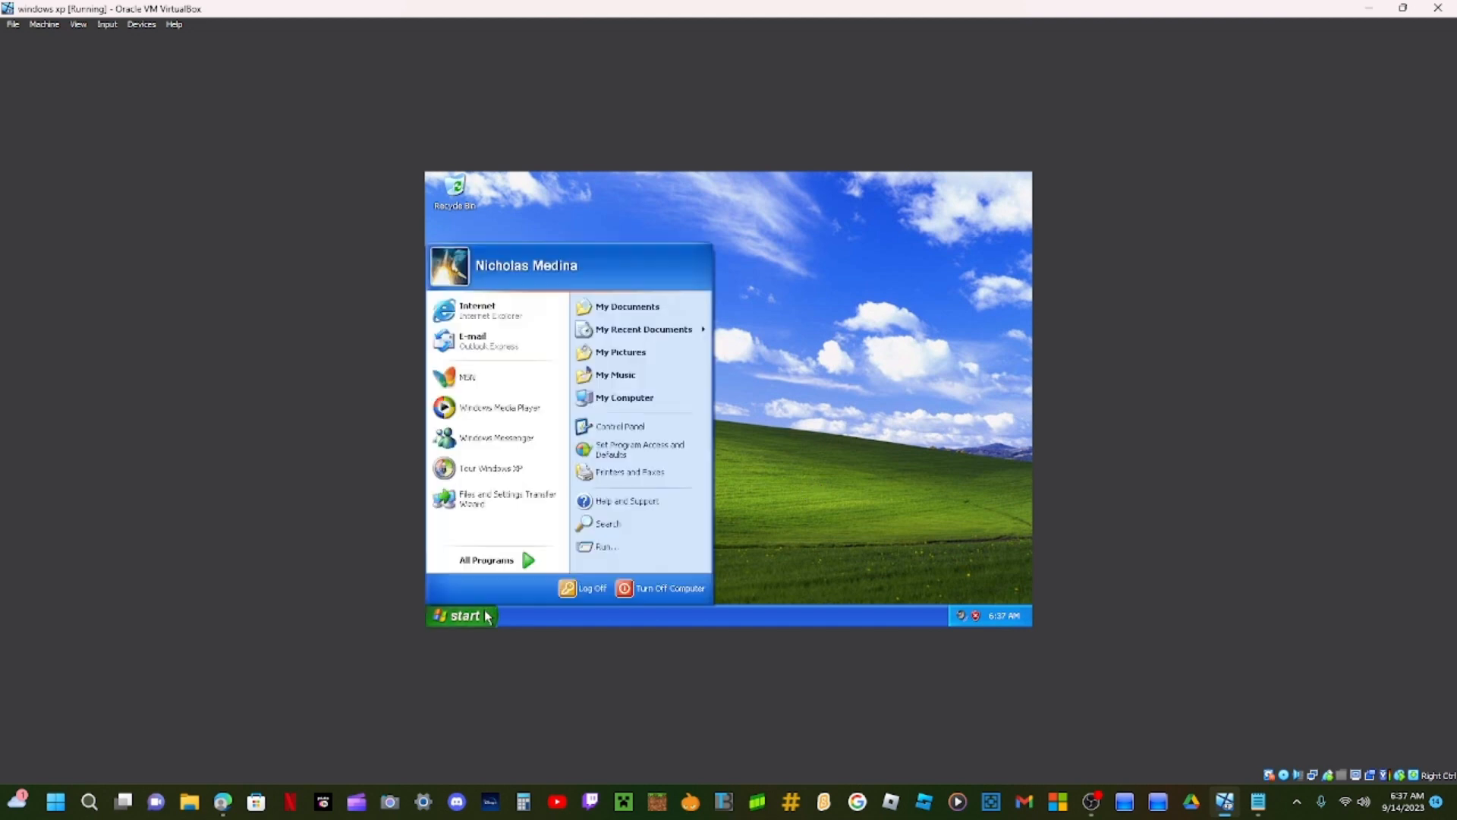
pyautogui.click(486, 315)
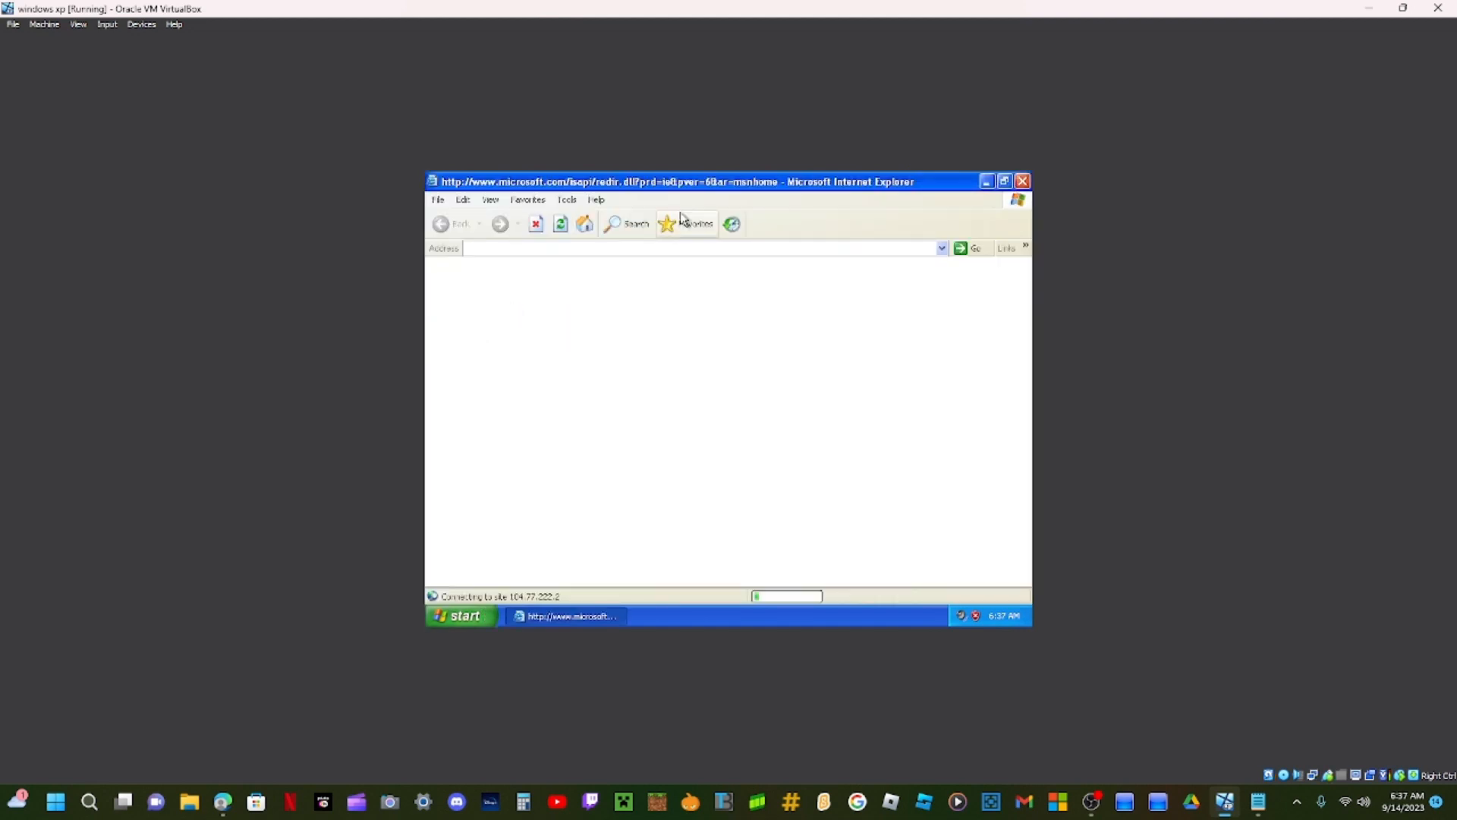
pyautogui.click(550, 248)
pyautogui.write('y')
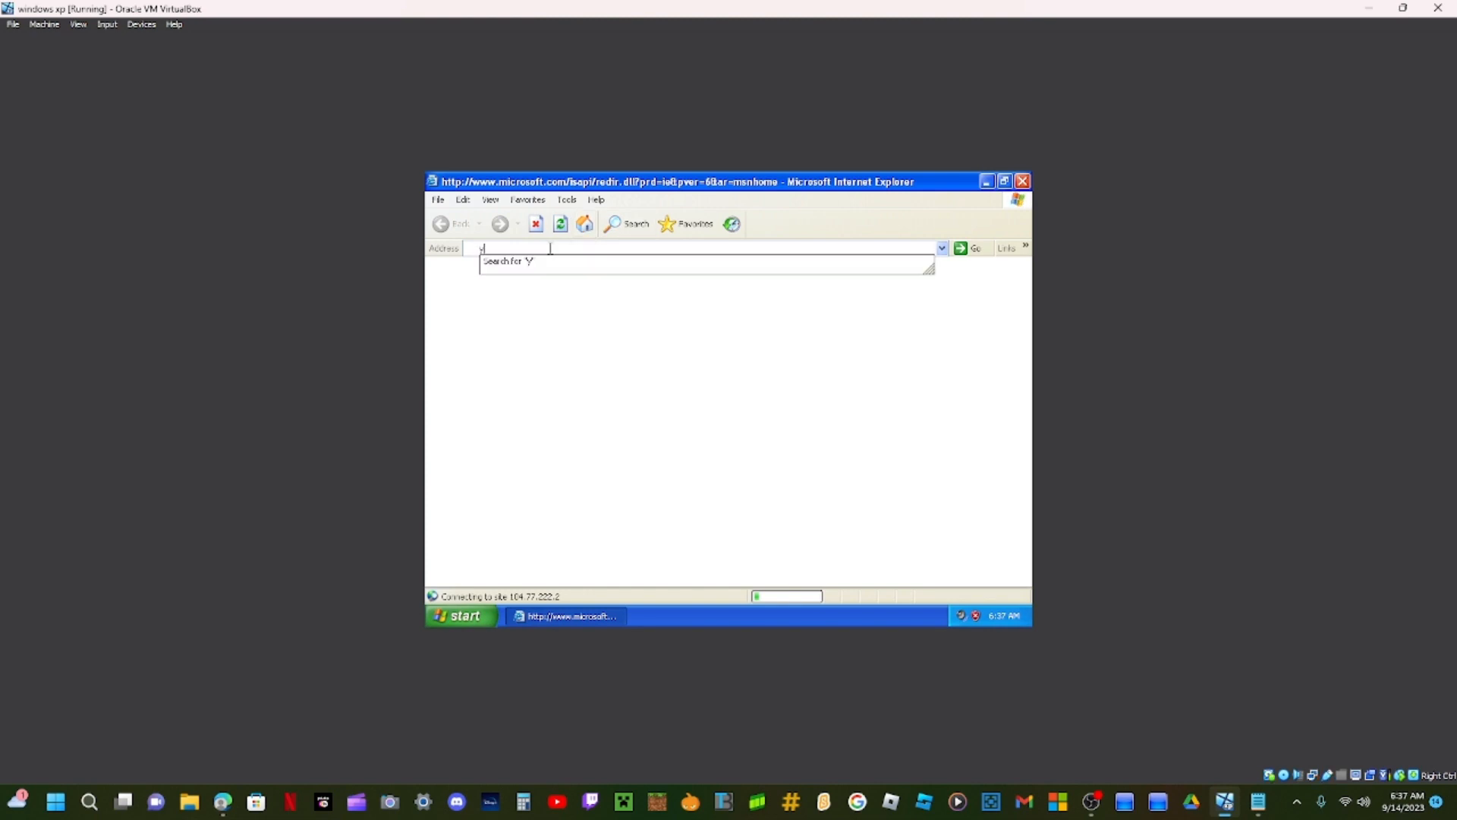
pyautogui.write('outube.com')
pyautogui.click(964, 248)
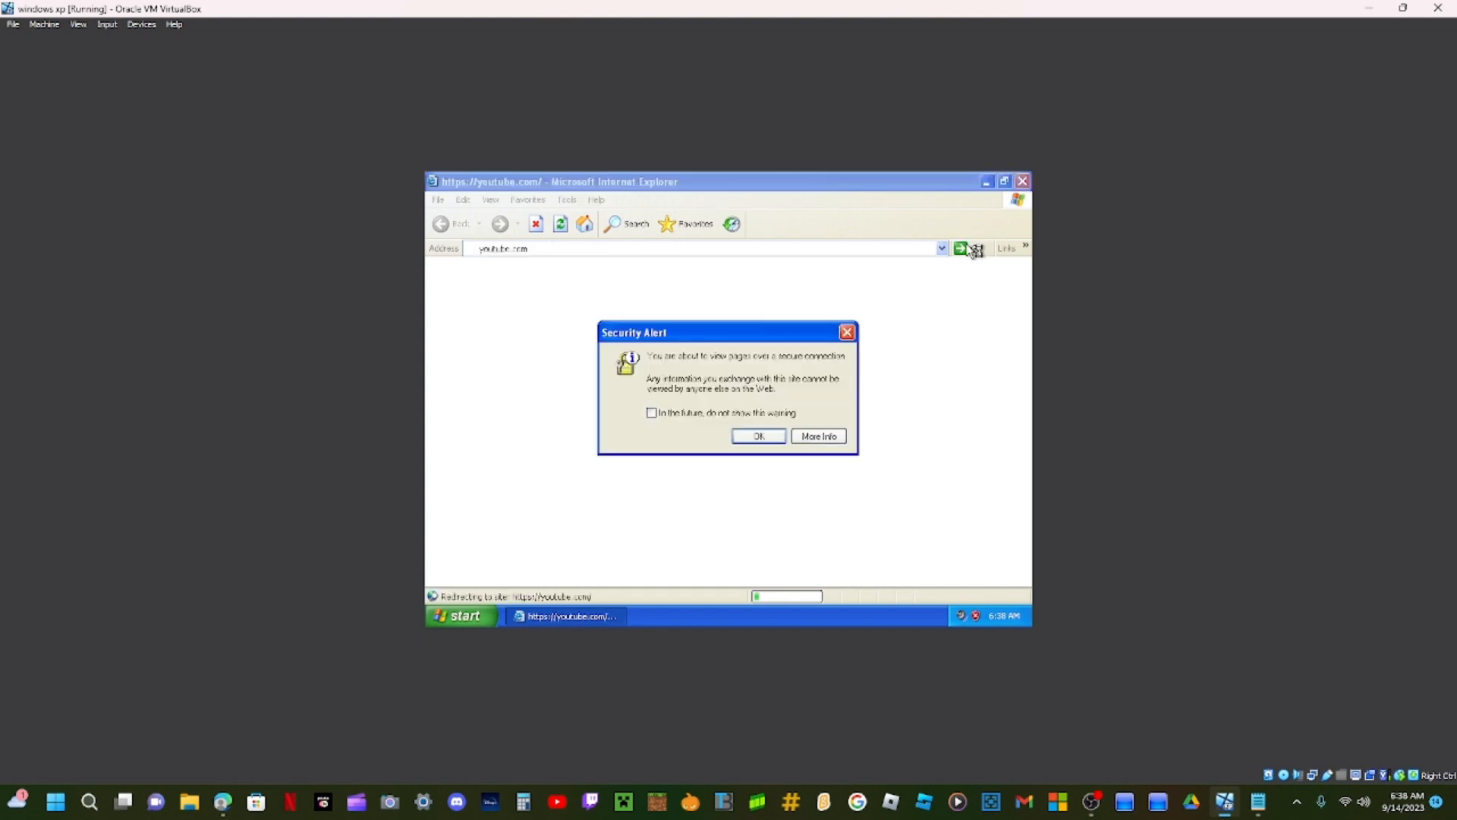
pyautogui.click(765, 438)
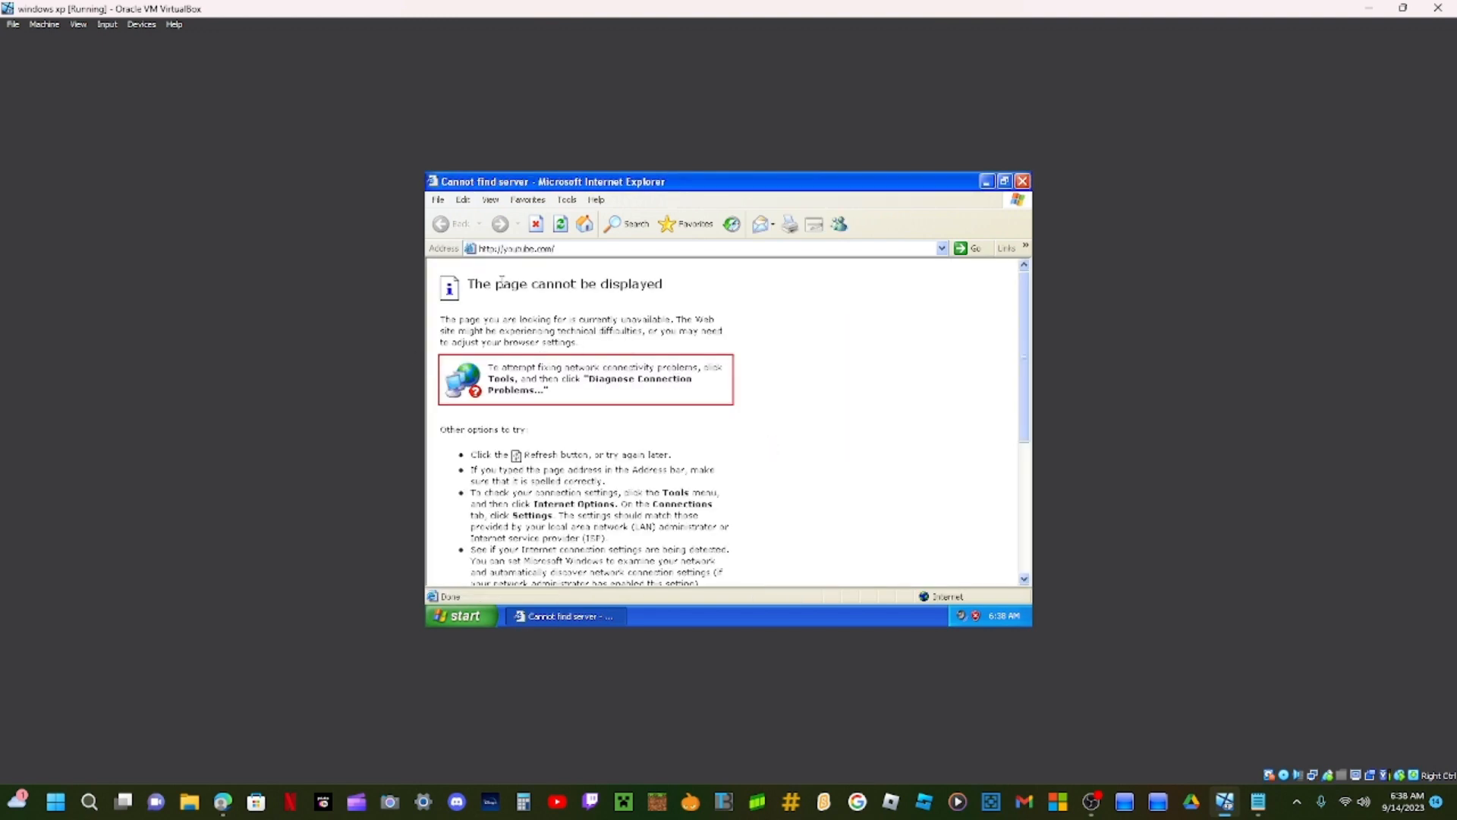
pyautogui.click(1020, 182)
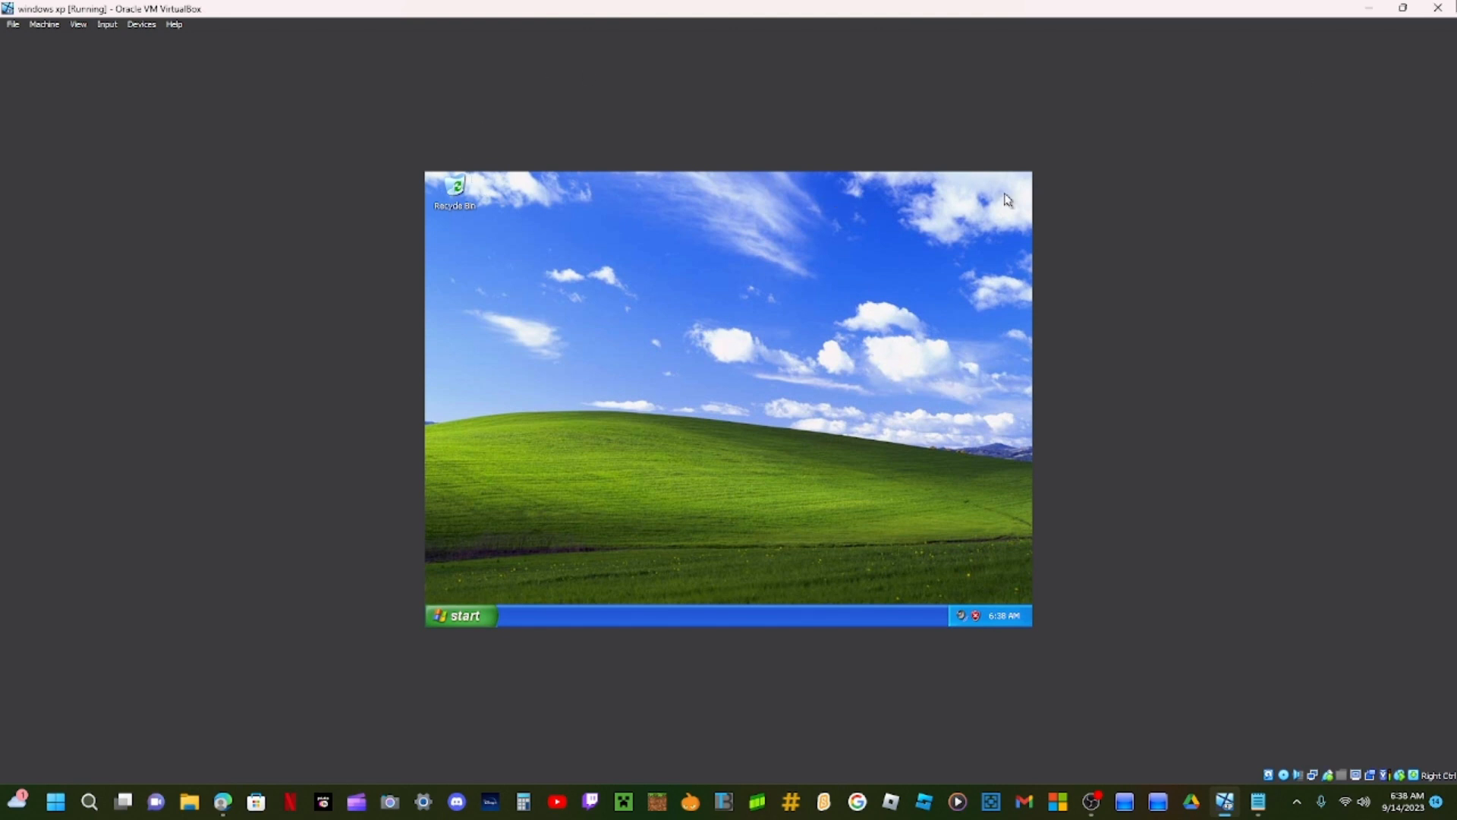
# Step: Check the Firefox installer in the host desktop's fire fox folder and return to the virtual machine window
pyautogui.click(1368, 9)
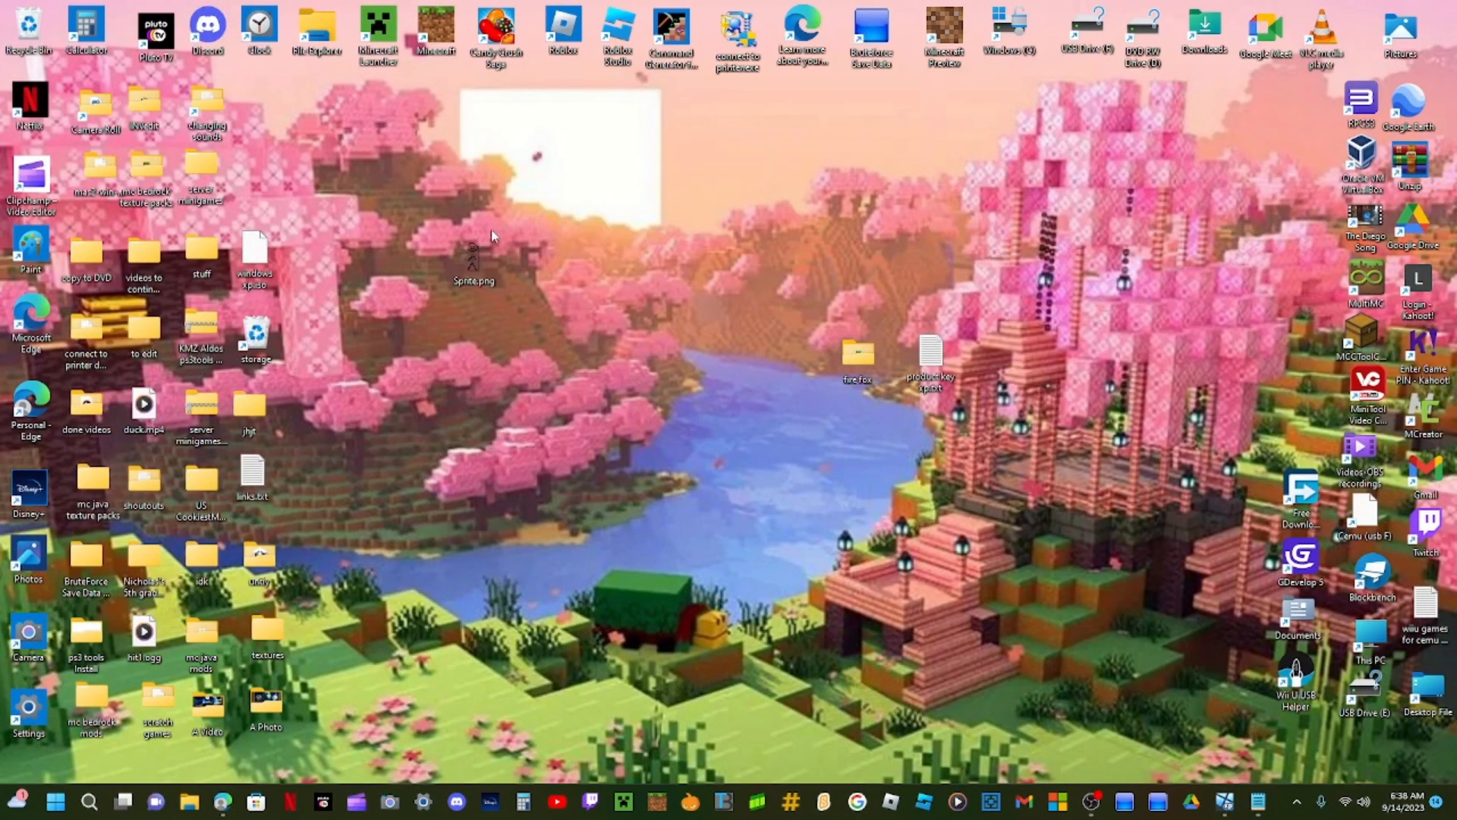
pyautogui.doubleClick(857, 353)
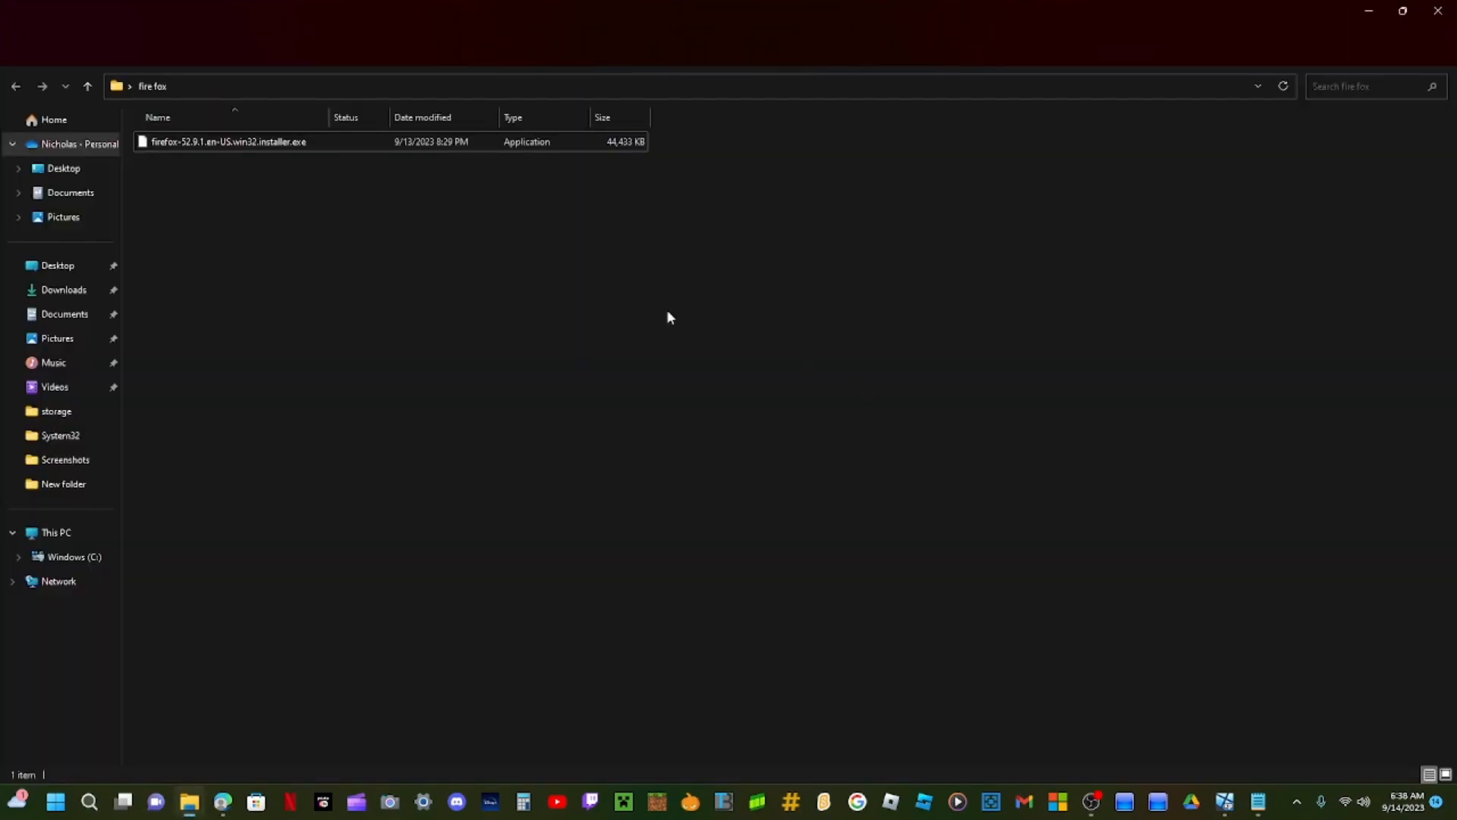
pyautogui.click(1421, 15)
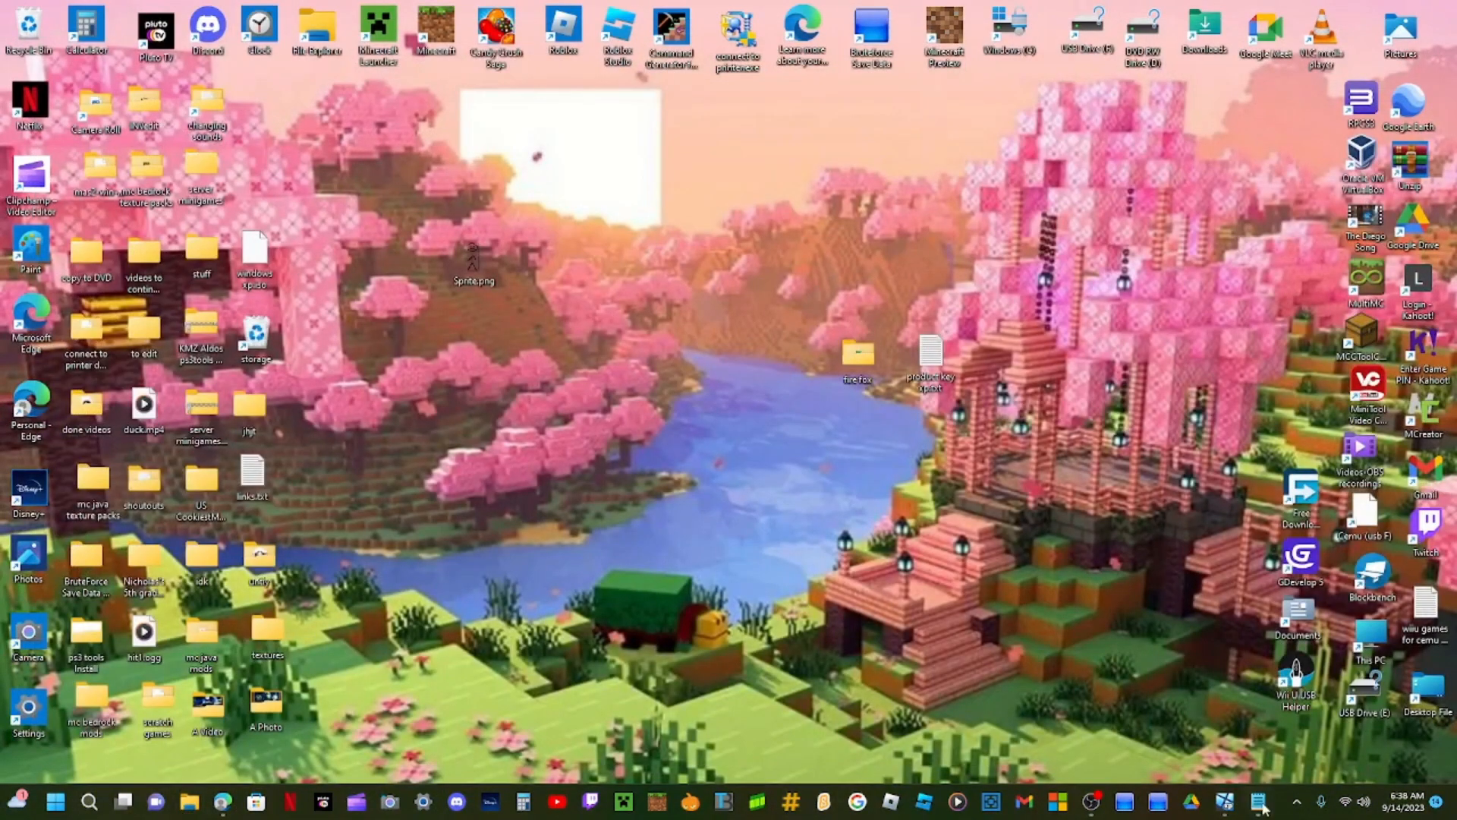
pyautogui.click(1225, 802)
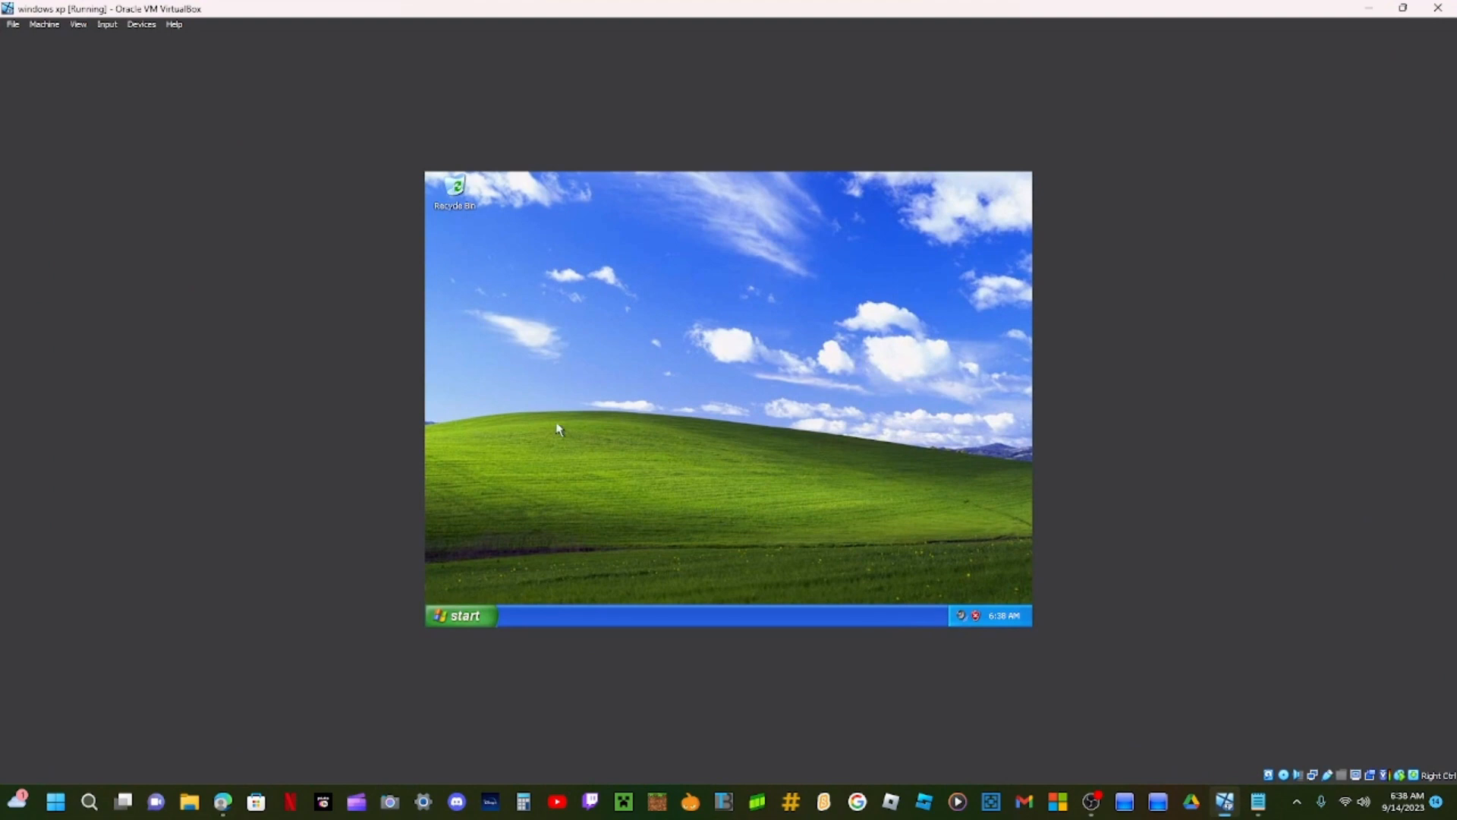
# Step: Insert the Guest Additions CD image and launch its setup from the D: drive in My Computer
pyautogui.click(142, 24)
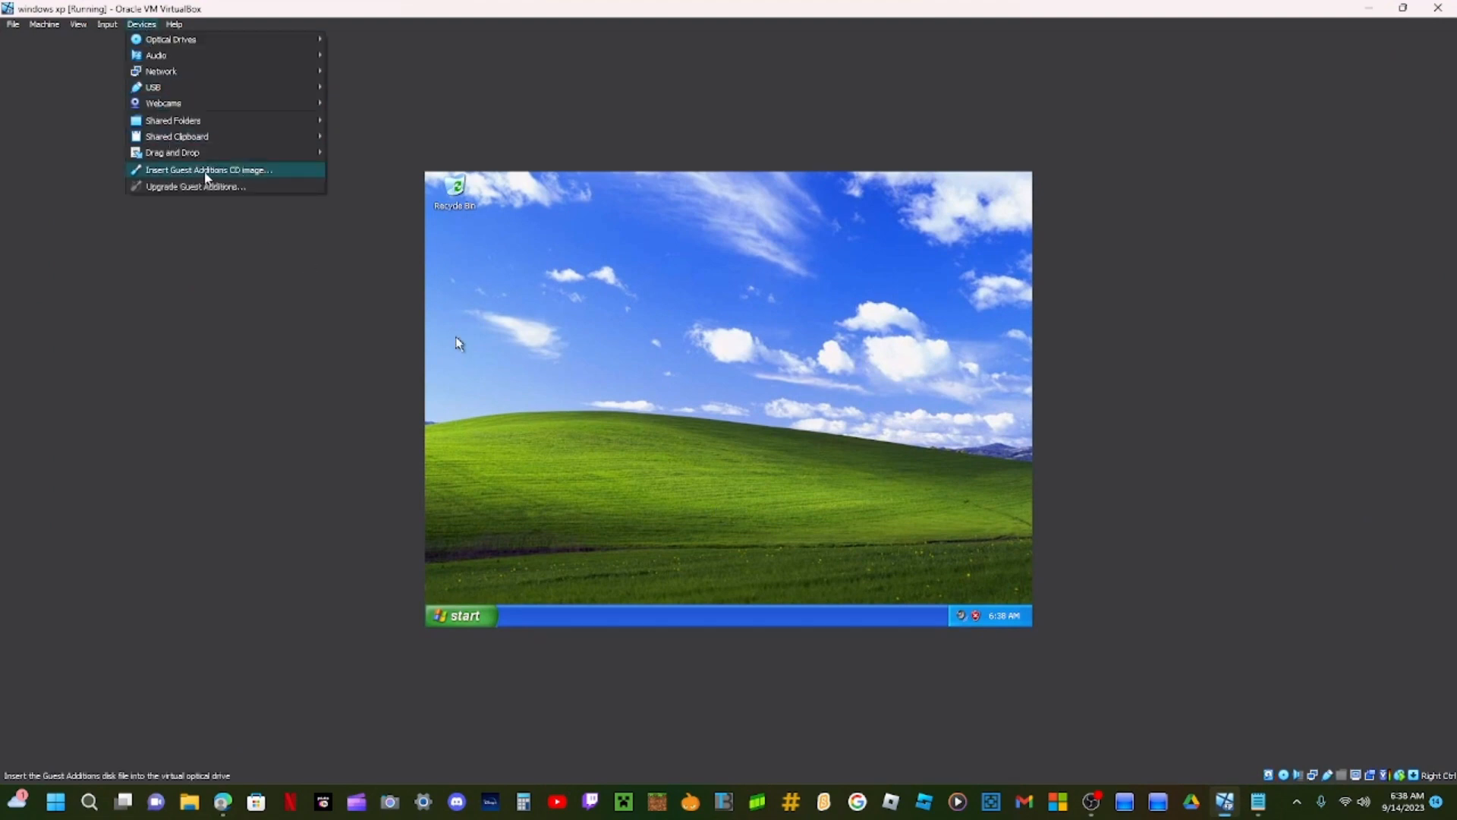
pyautogui.click(285, 169)
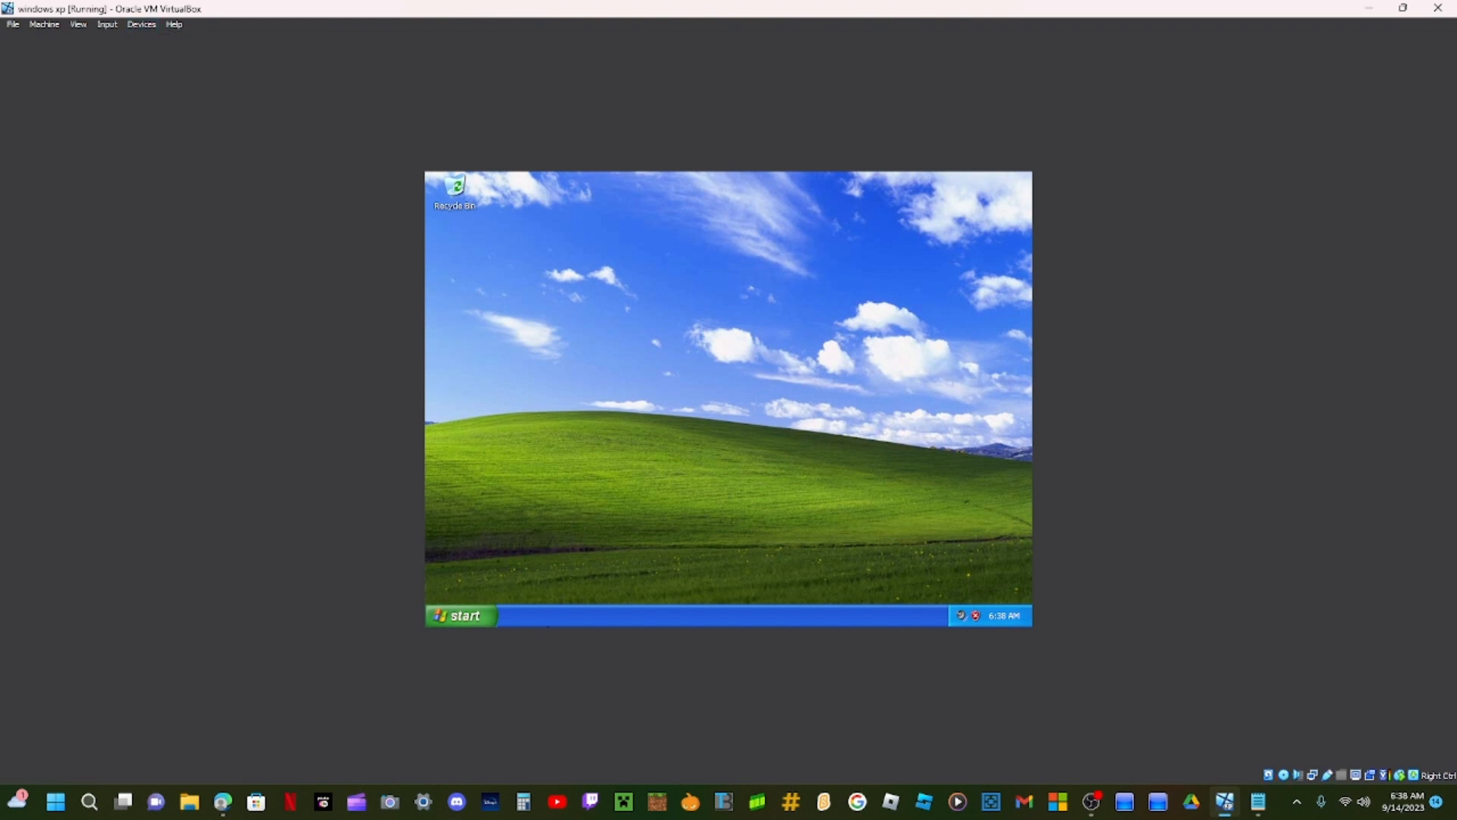
pyautogui.click(461, 616)
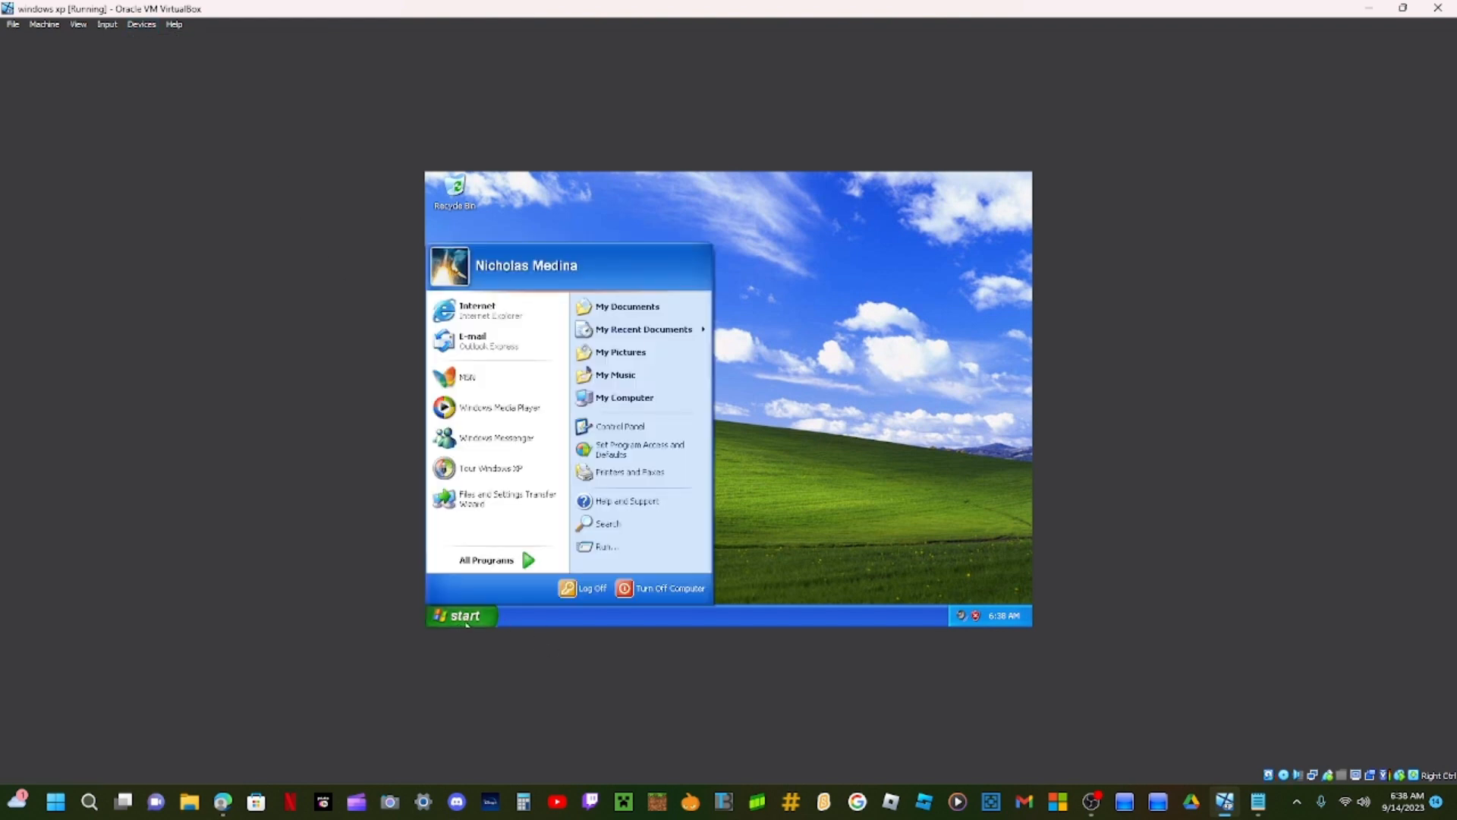
pyautogui.click(635, 400)
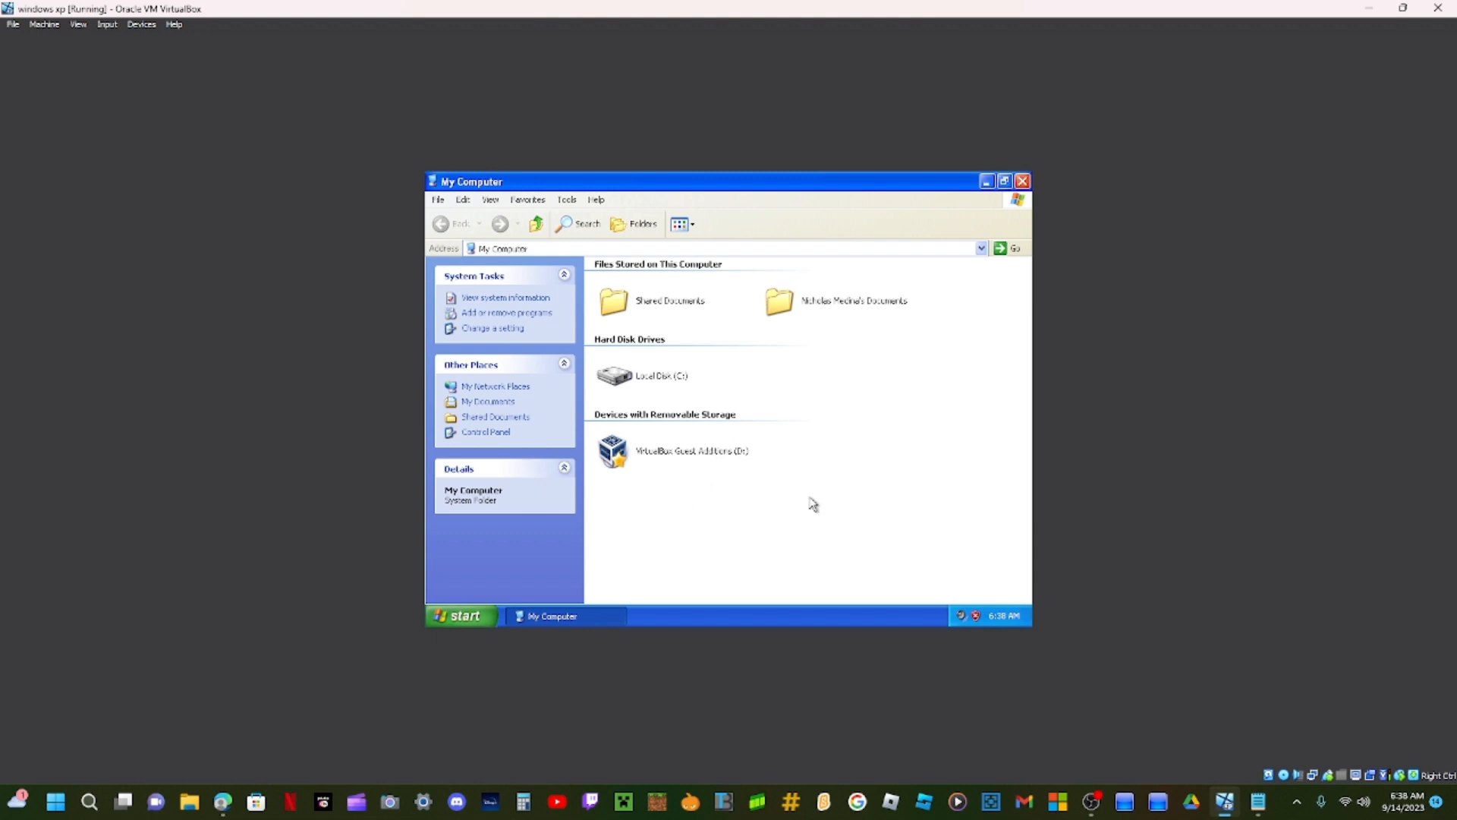
pyautogui.doubleClick(683, 453)
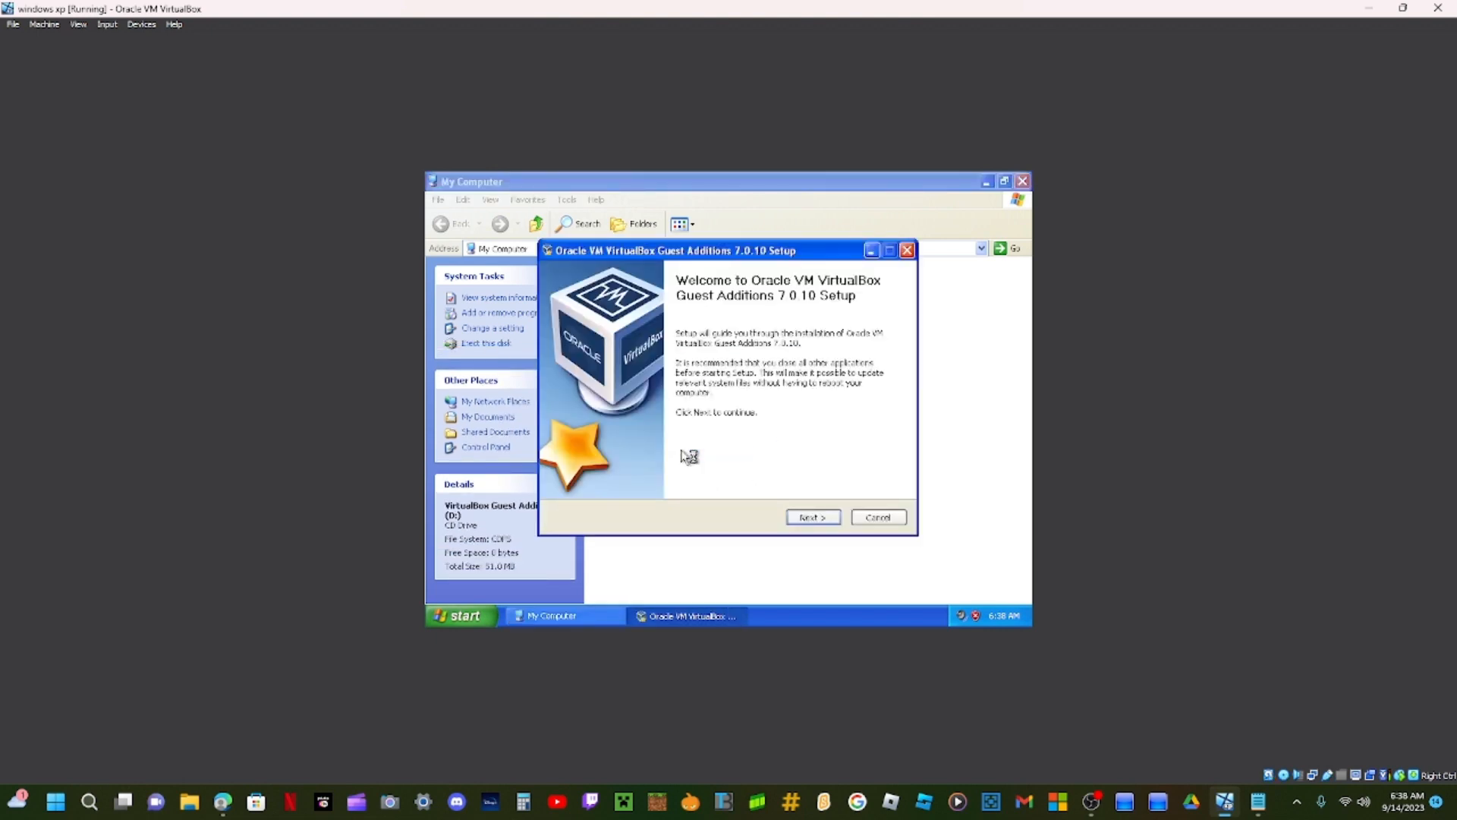
# Step: Install VirtualBox Guest Additions 7.0.10 in the default folder with an immediate reboot, and dismiss the notifications after the restart
pyautogui.click(826, 512)
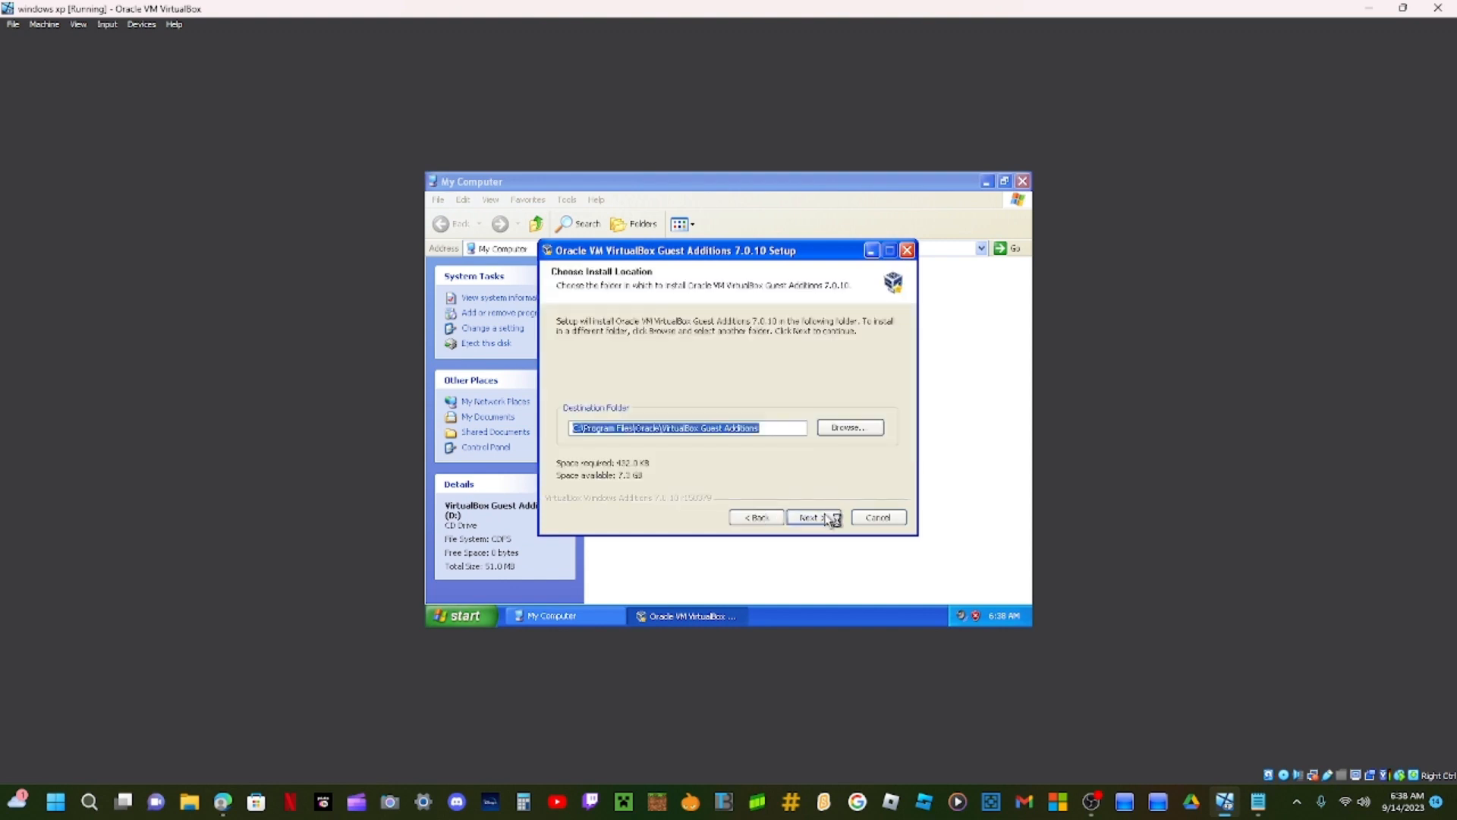
pyautogui.click(828, 516)
pyautogui.click(827, 516)
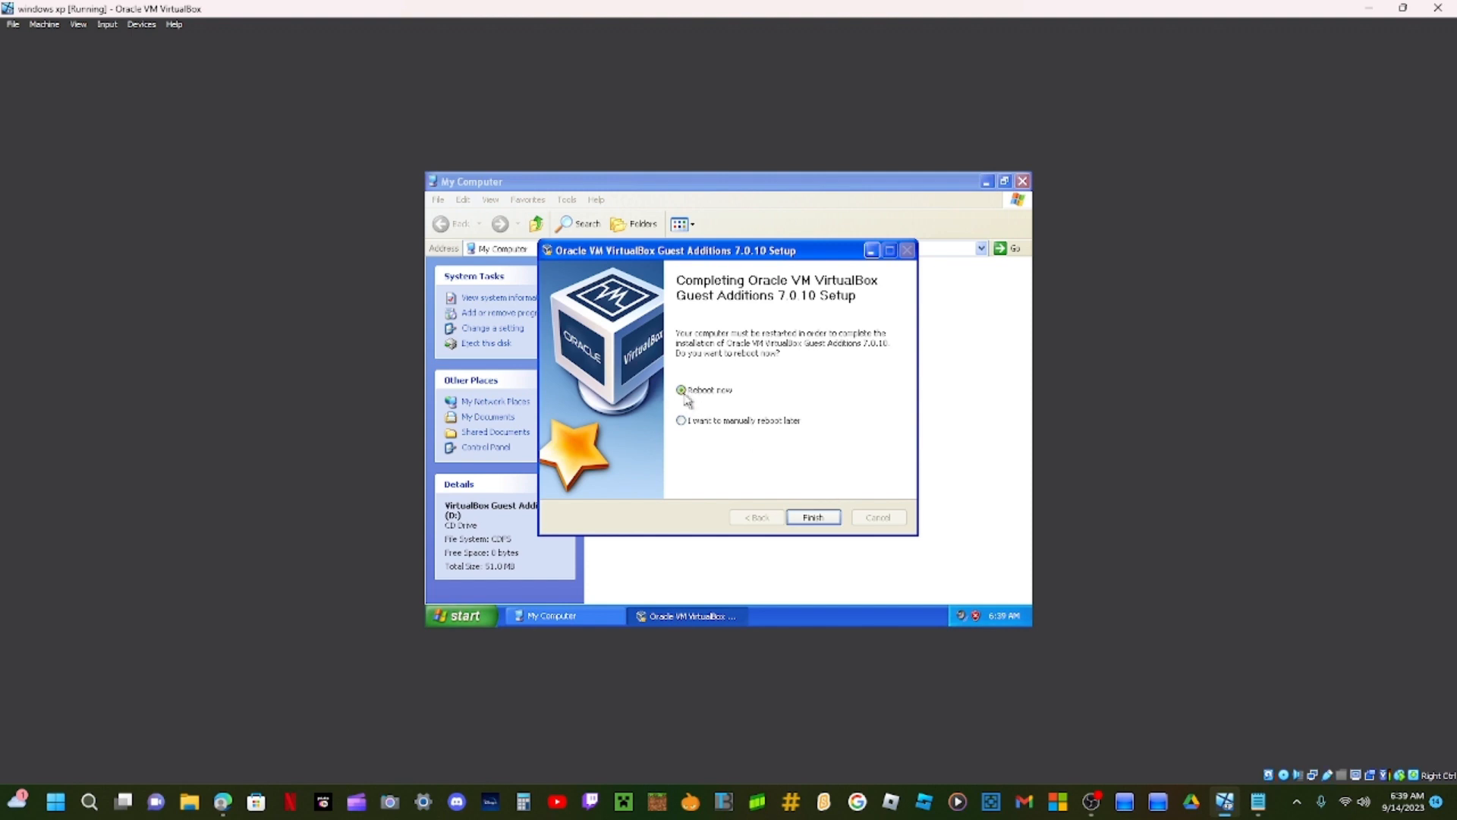
pyautogui.click(831, 518)
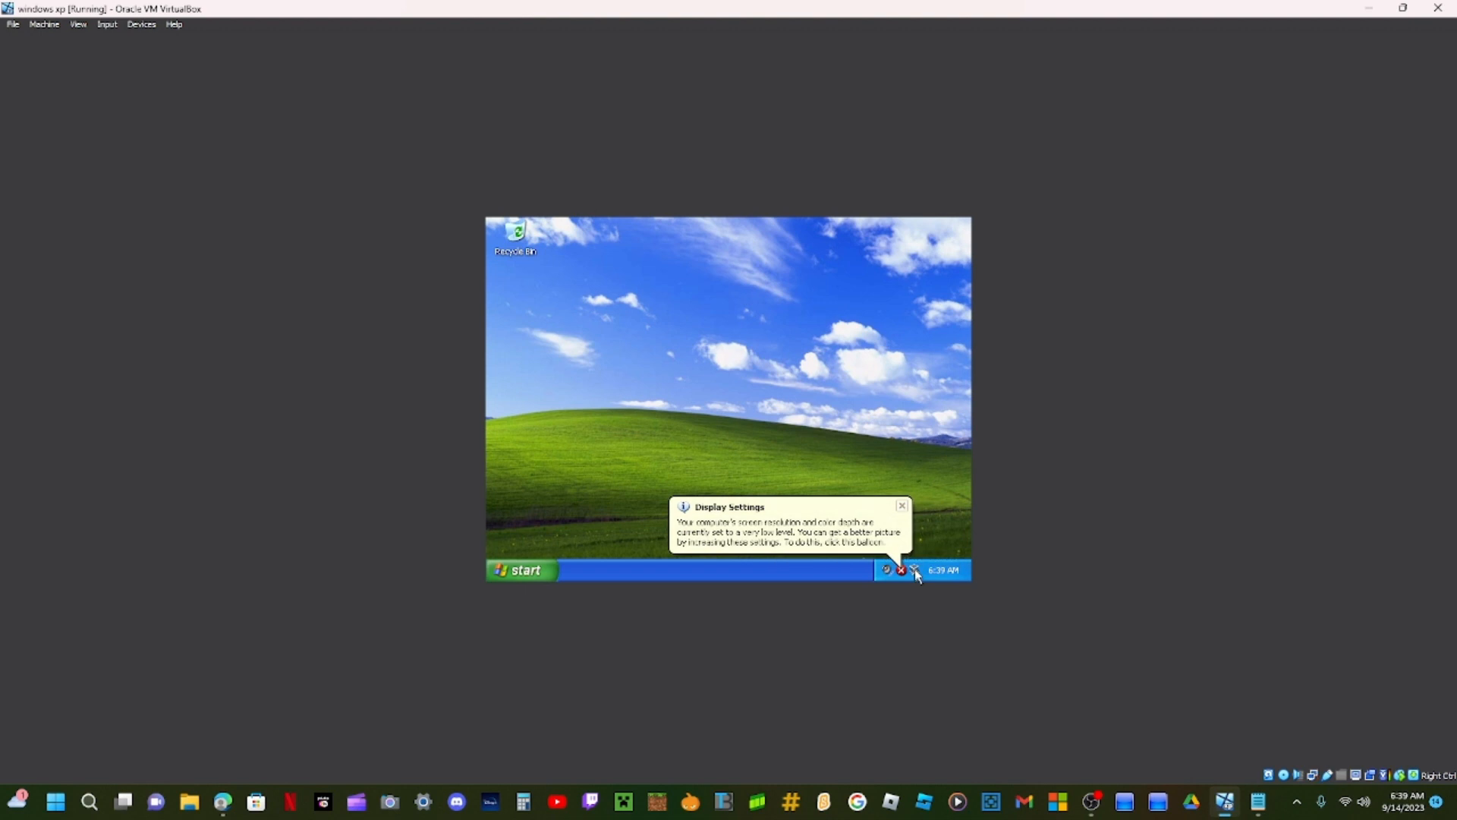
pyautogui.click(902, 506)
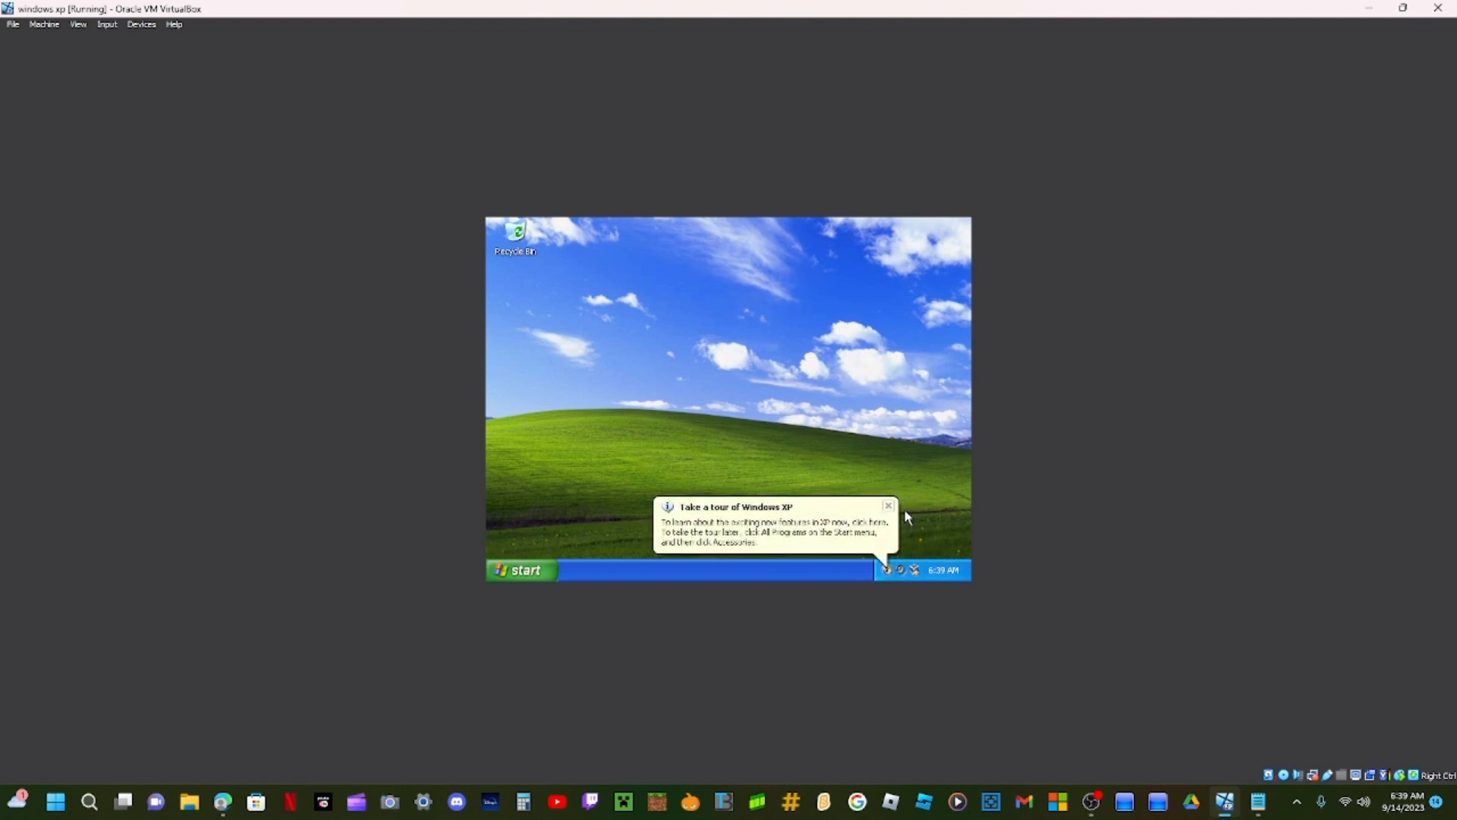
pyautogui.click(889, 506)
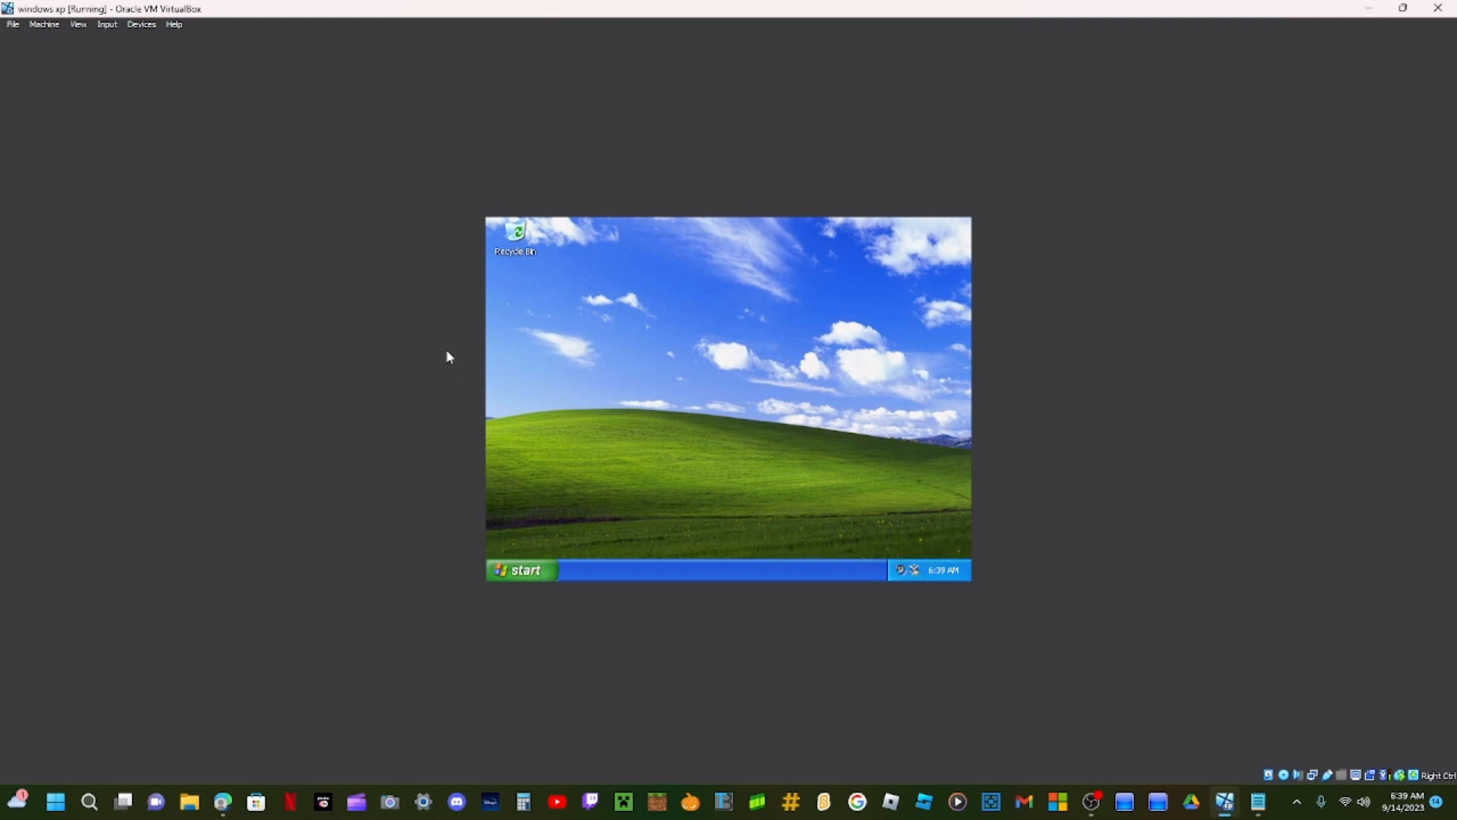
# Step: Switch the virtual machine to full-screen mode and return it to windowed mode
pyautogui.click(140, 25)
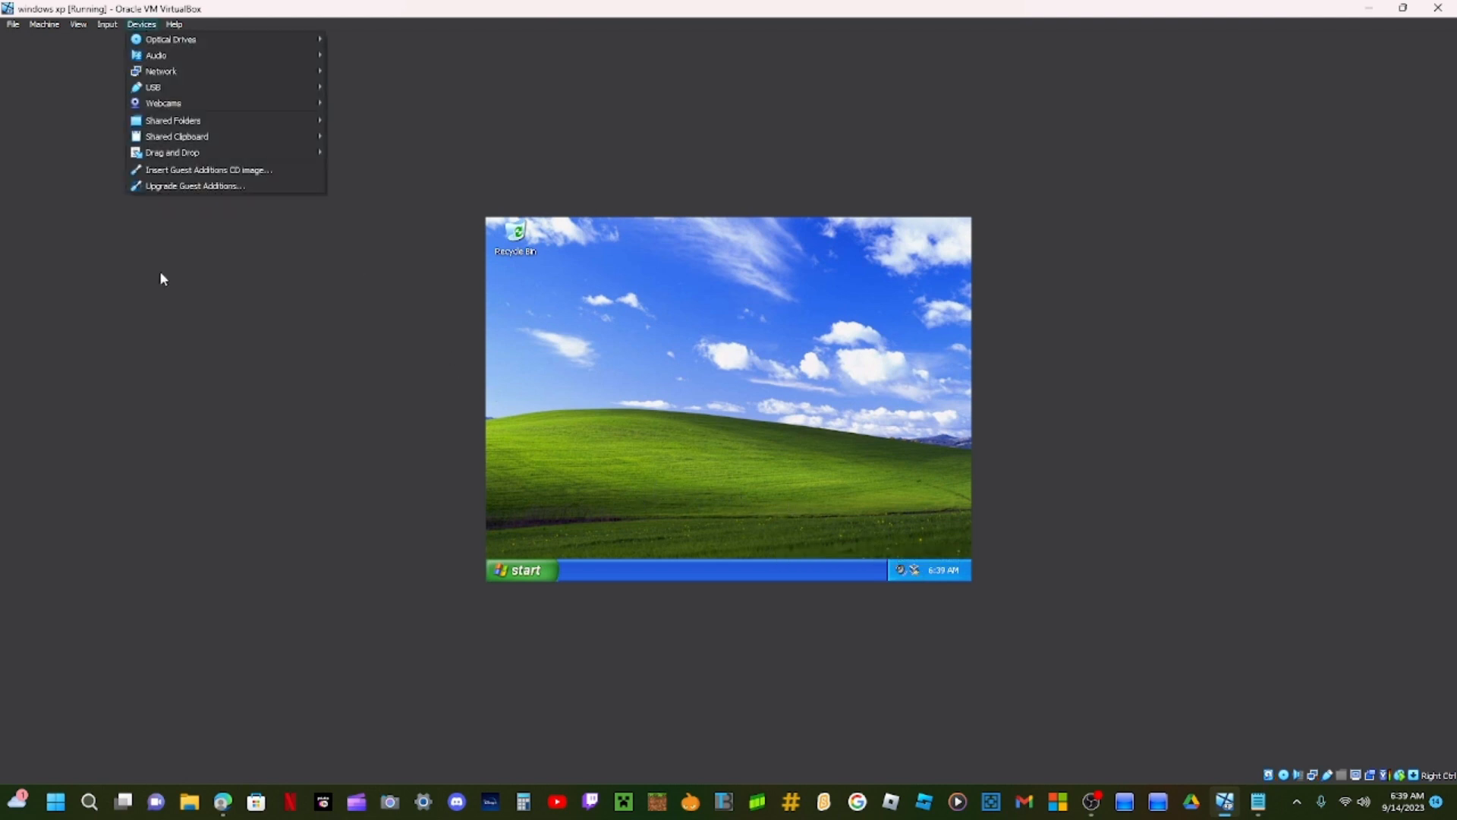
pyautogui.click(78, 24)
pyautogui.click(84, 40)
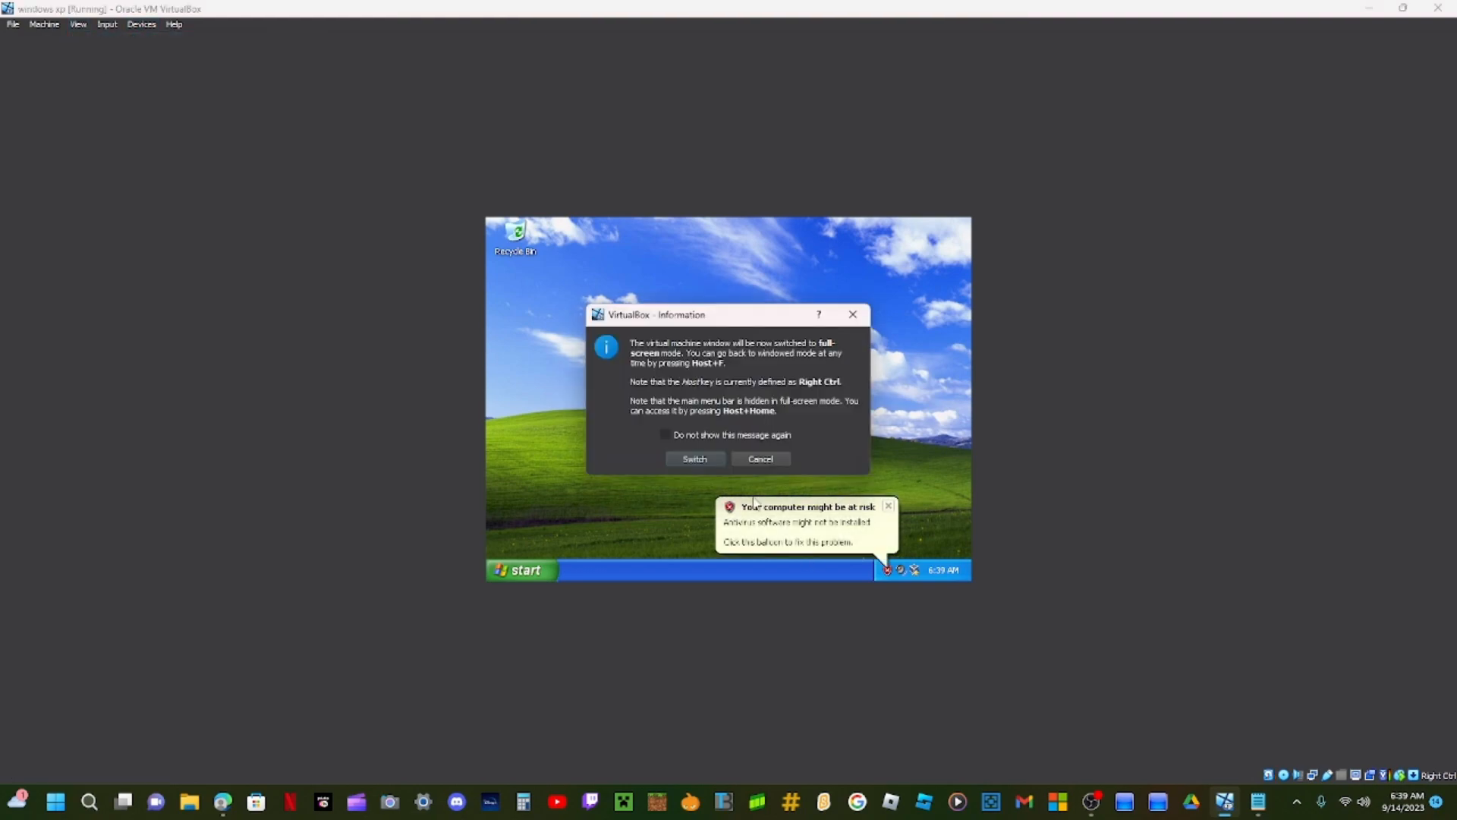
pyautogui.click(697, 461)
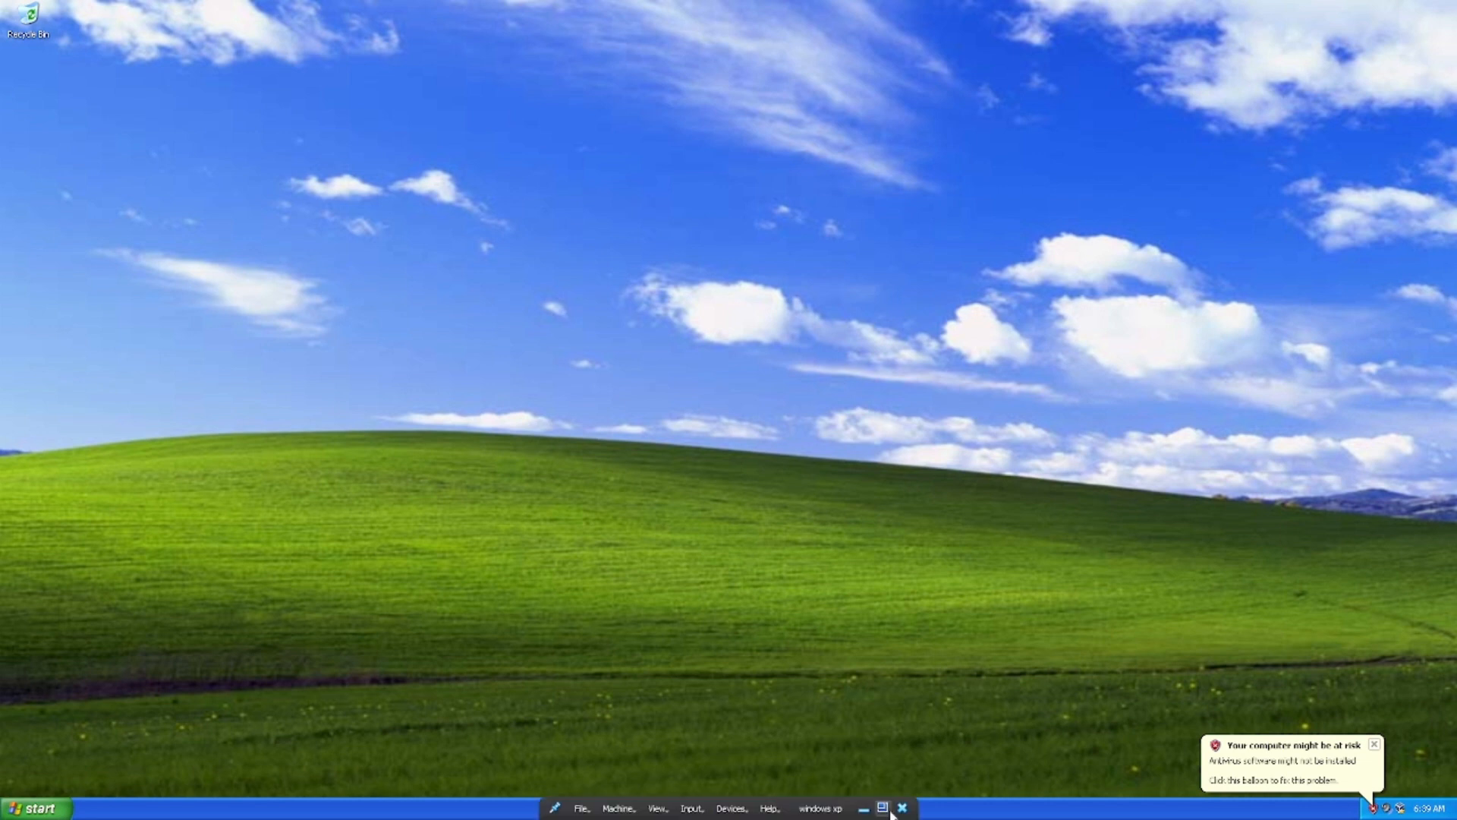
pyautogui.click(892, 809)
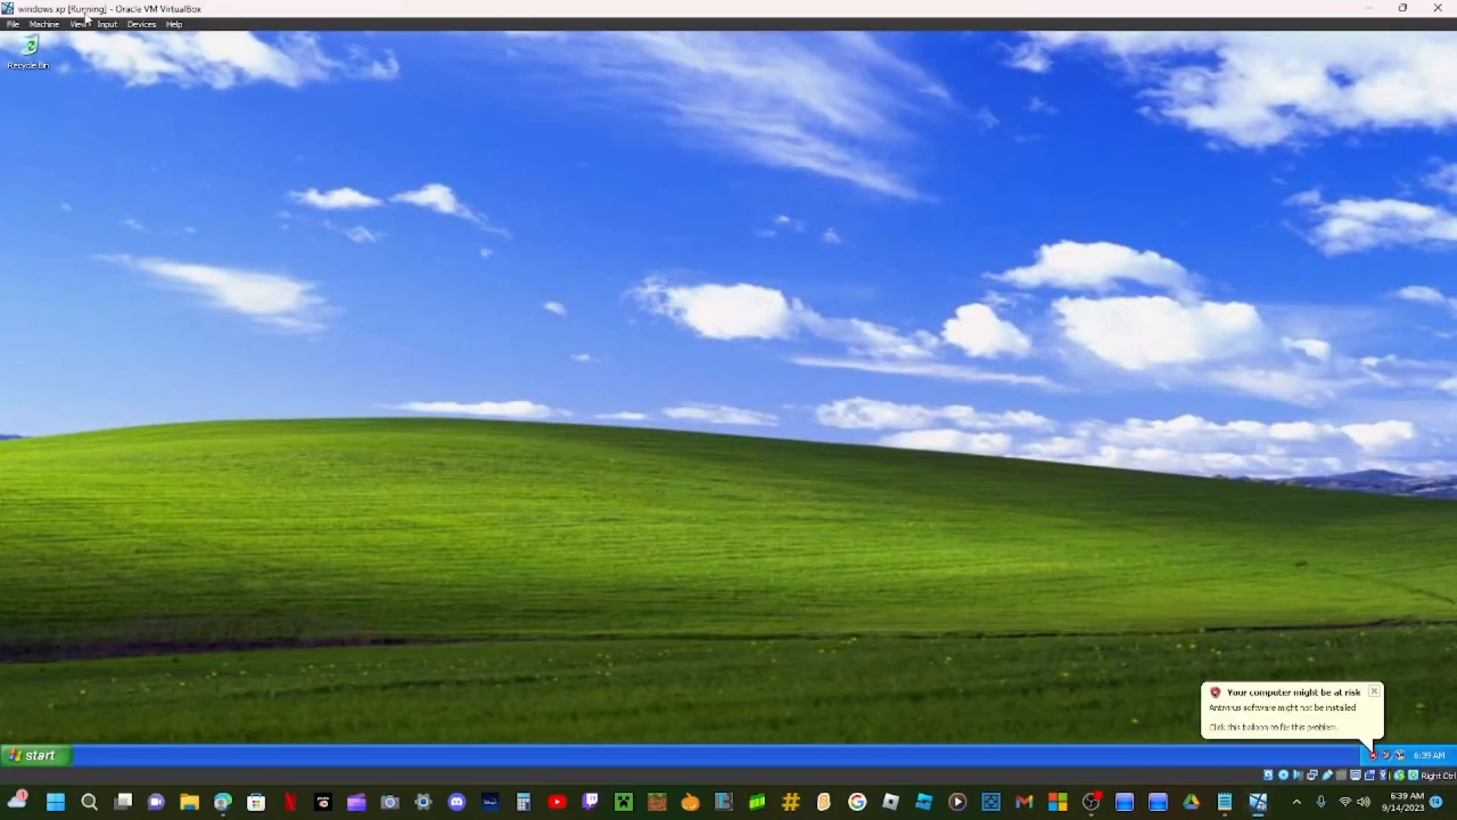
# Step: Start a new share in the machine's shared folders settings, using the host desktop's fire fox folder as its path
pyautogui.click(141, 25)
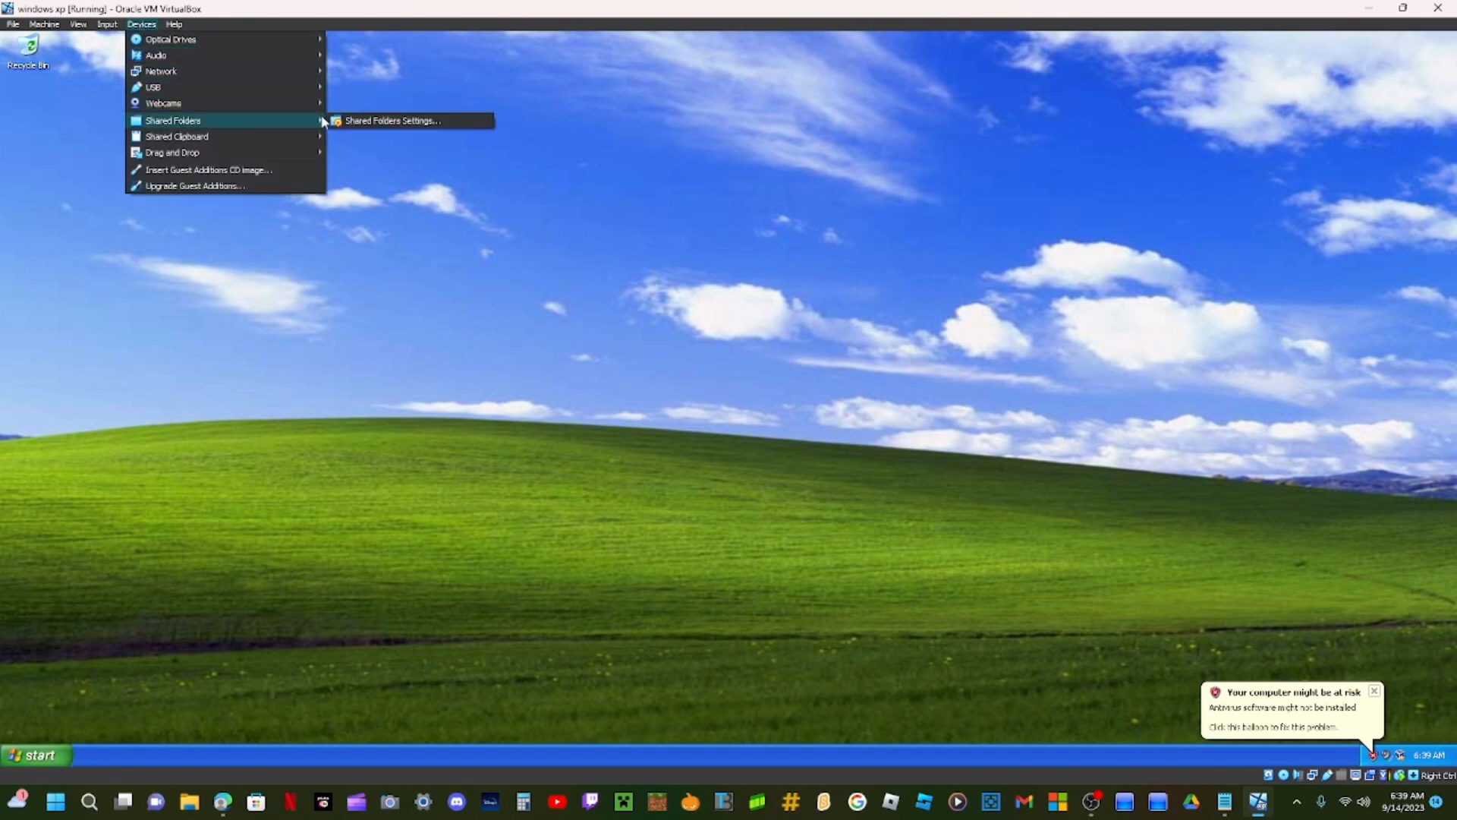
pyautogui.click(344, 119)
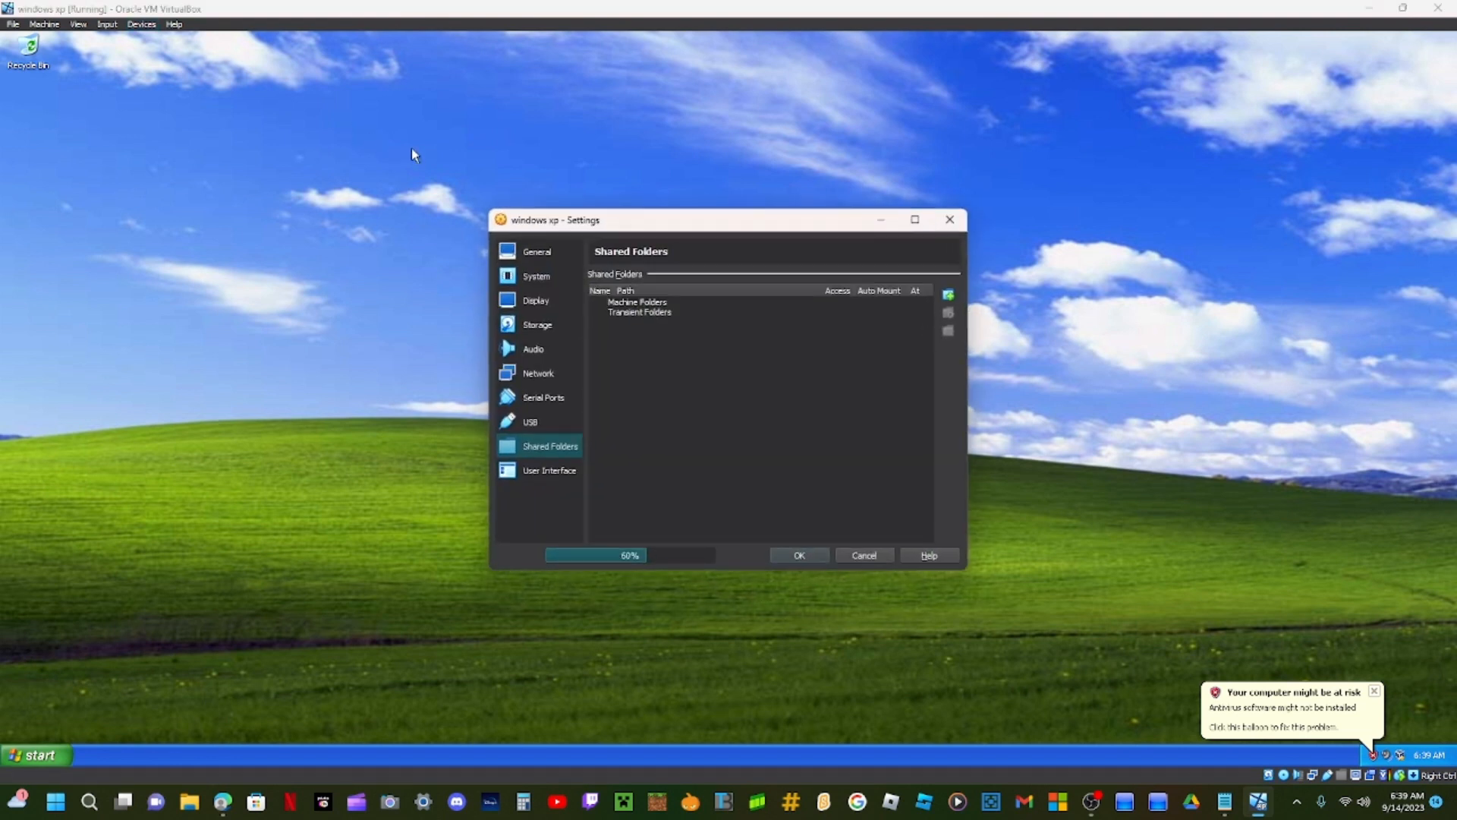
pyautogui.click(949, 296)
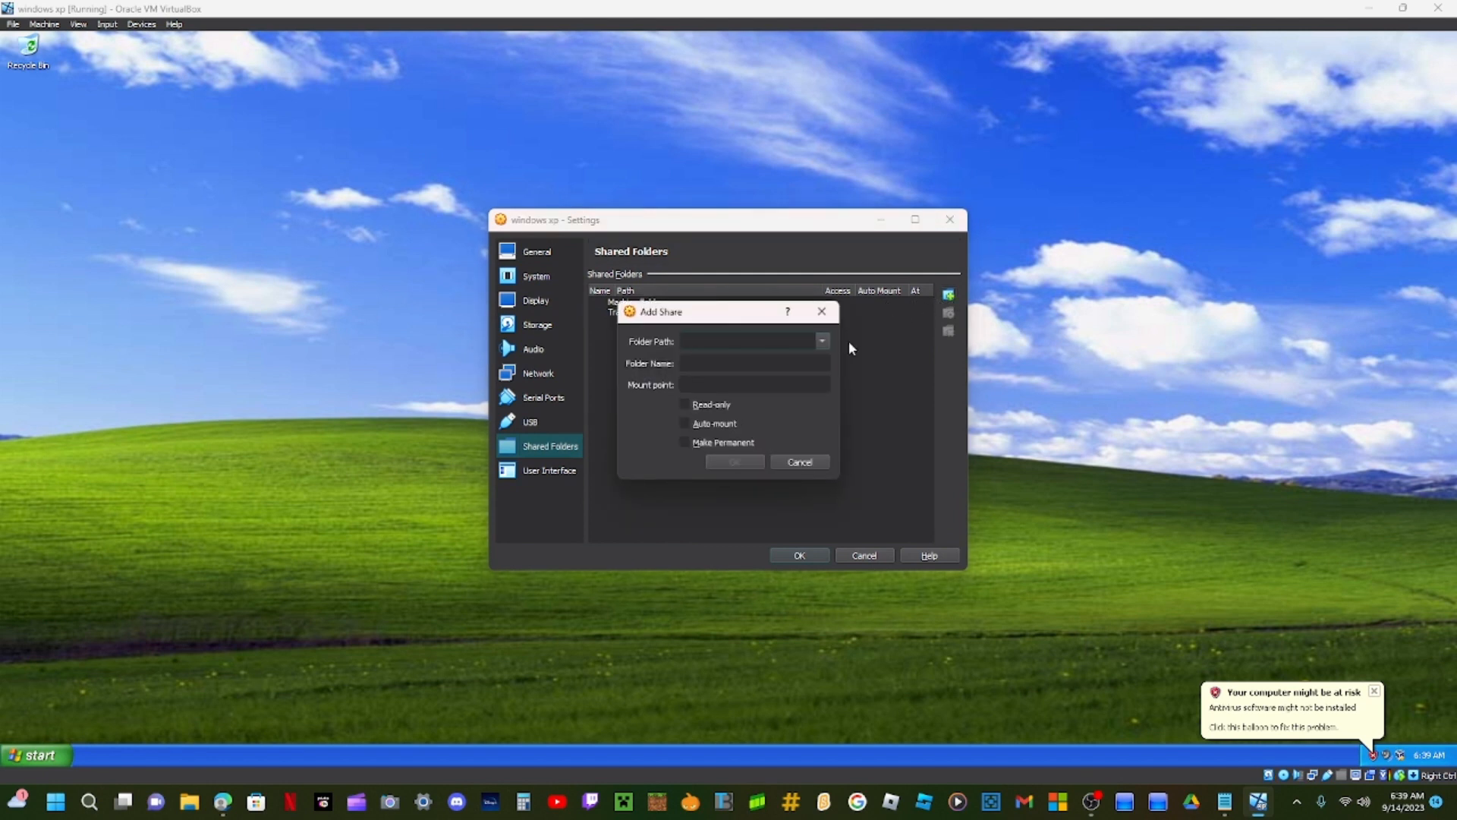
pyautogui.click(822, 341)
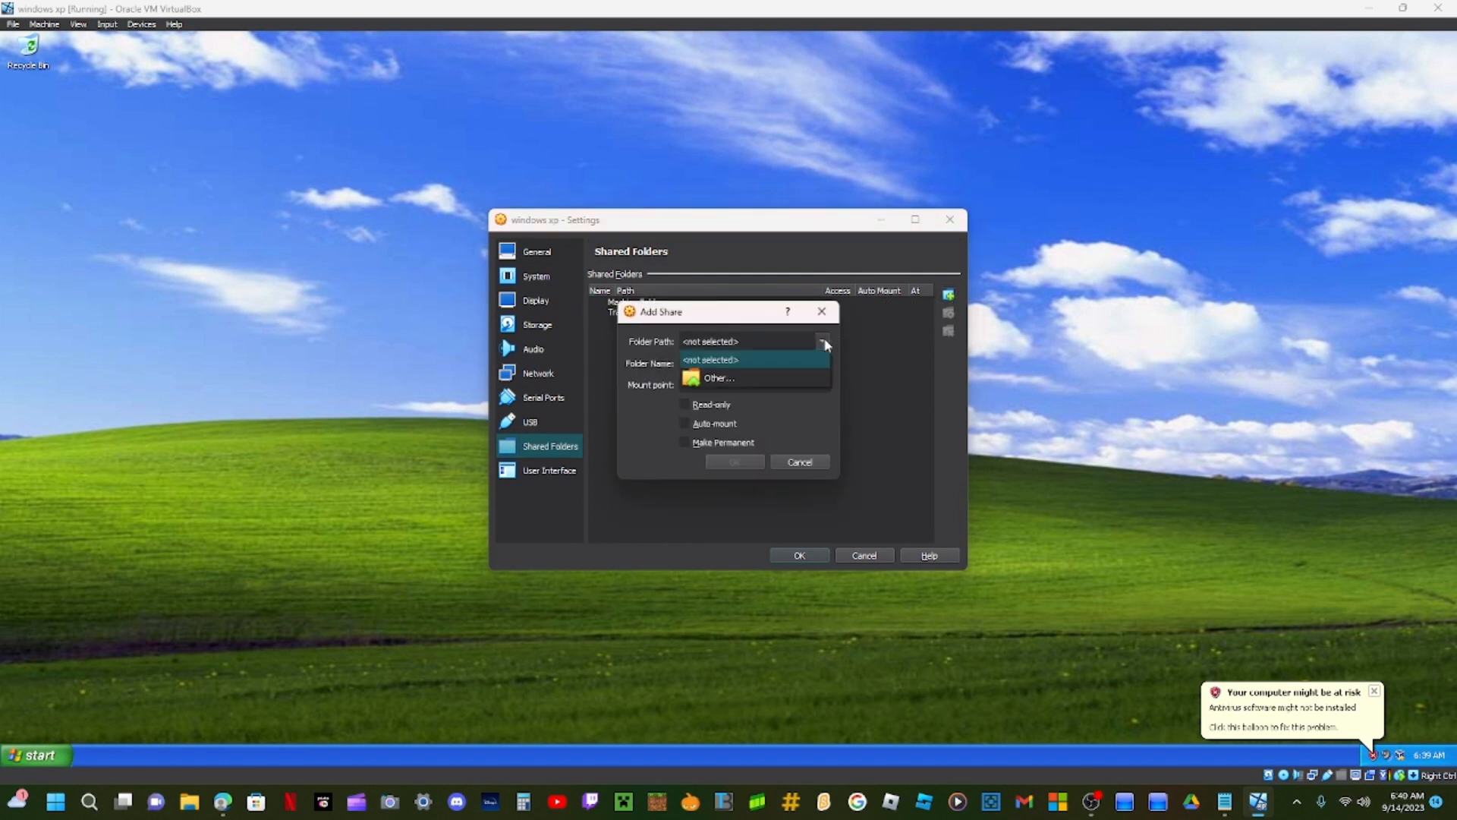
pyautogui.click(807, 375)
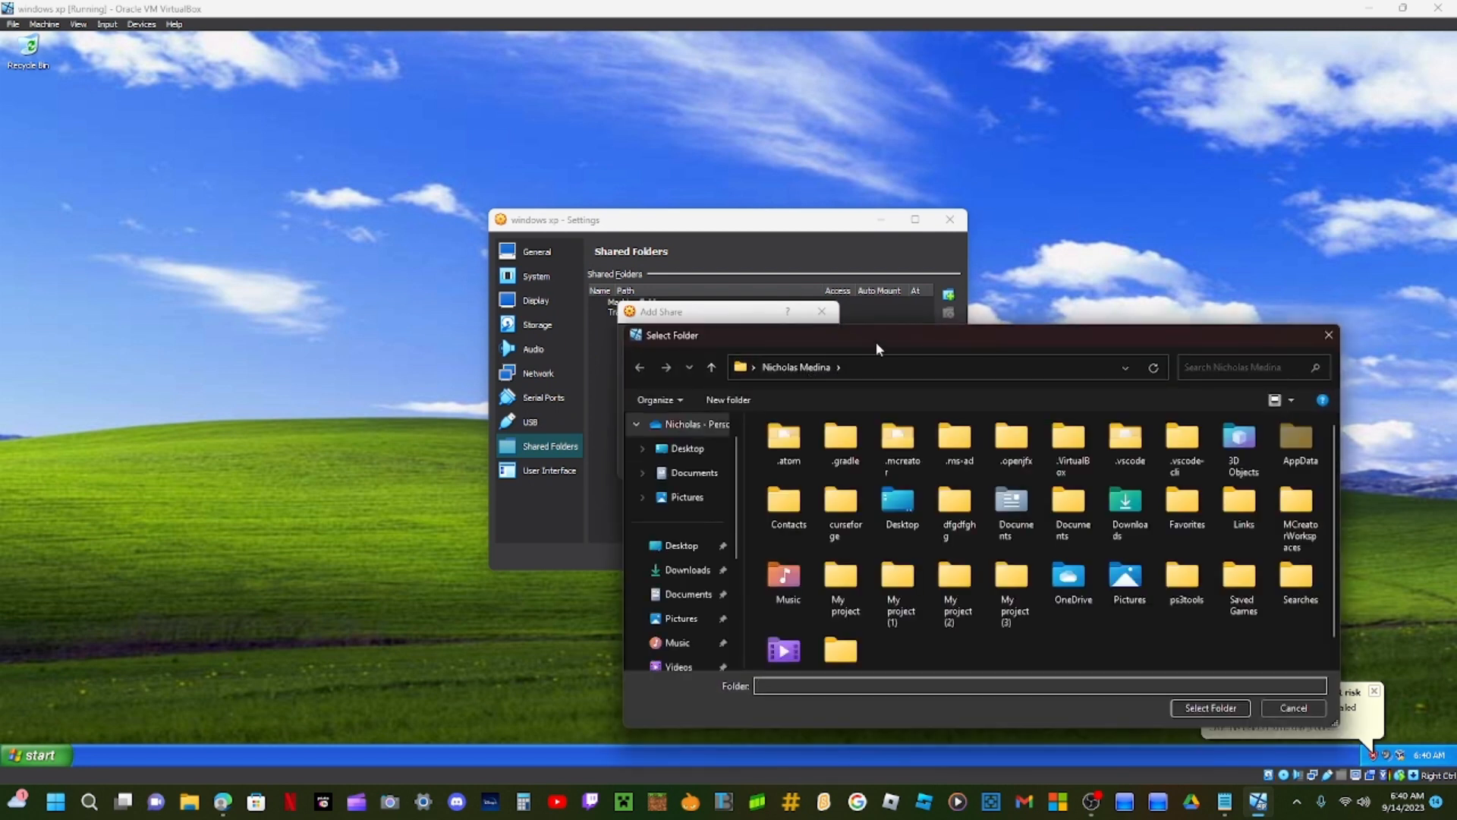
pyautogui.moveTo(876, 341); pyautogui.dragTo(754, 240)
pyautogui.doubleClick(761, 420)
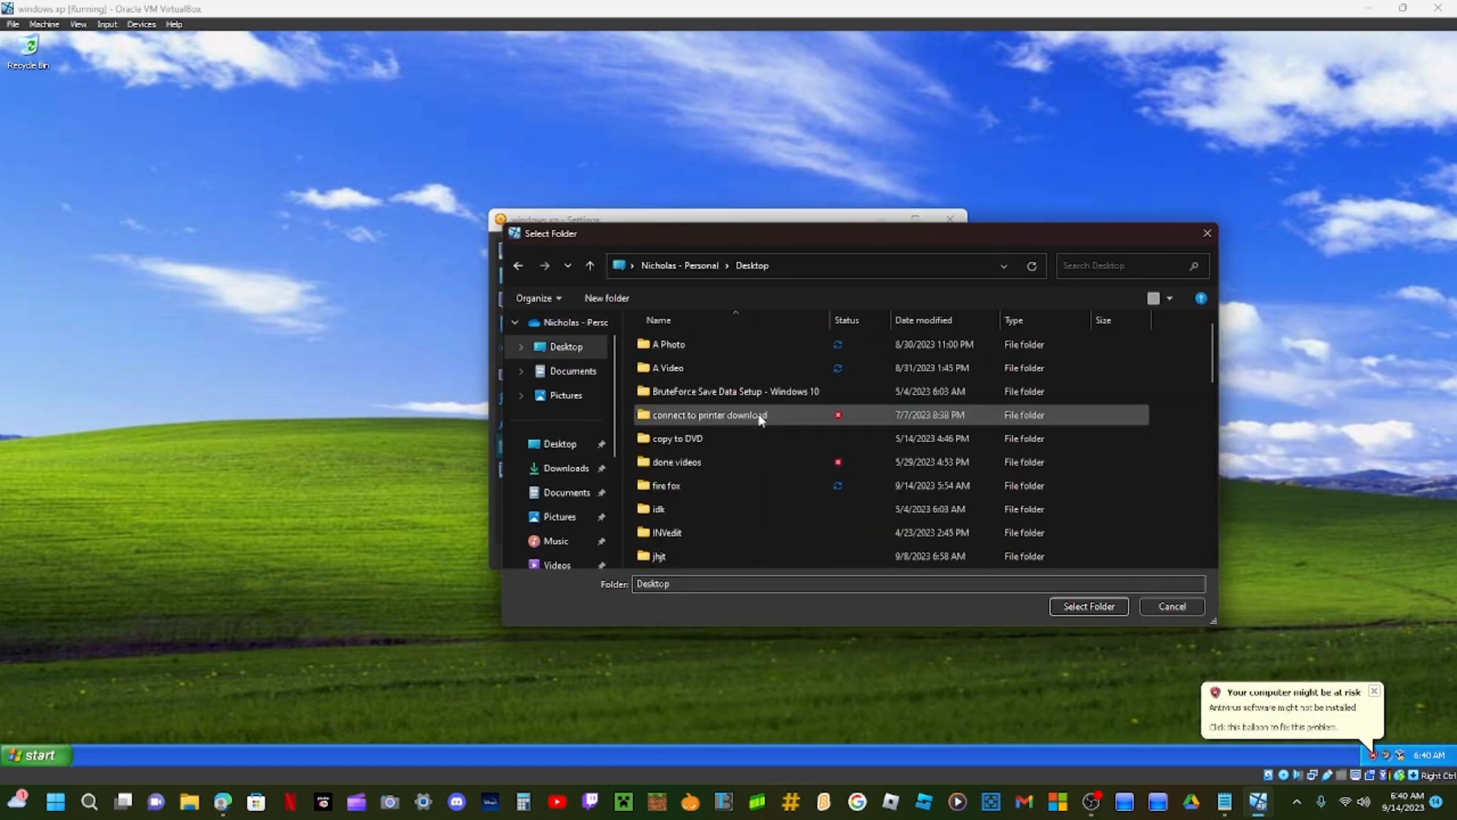
pyautogui.scroll(-1, 761, 419)
pyautogui.click(719, 419)
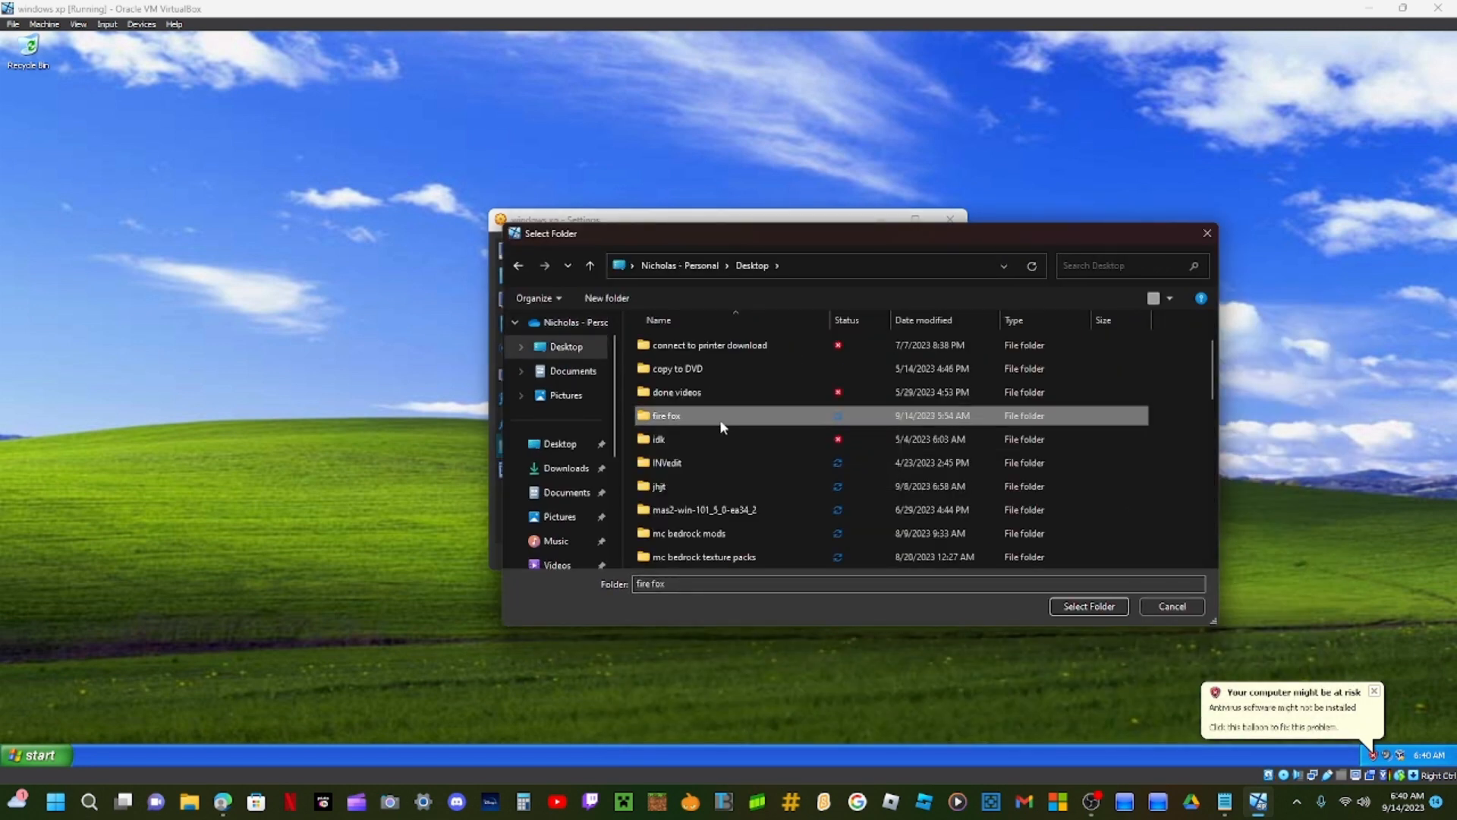
pyautogui.click(1057, 608)
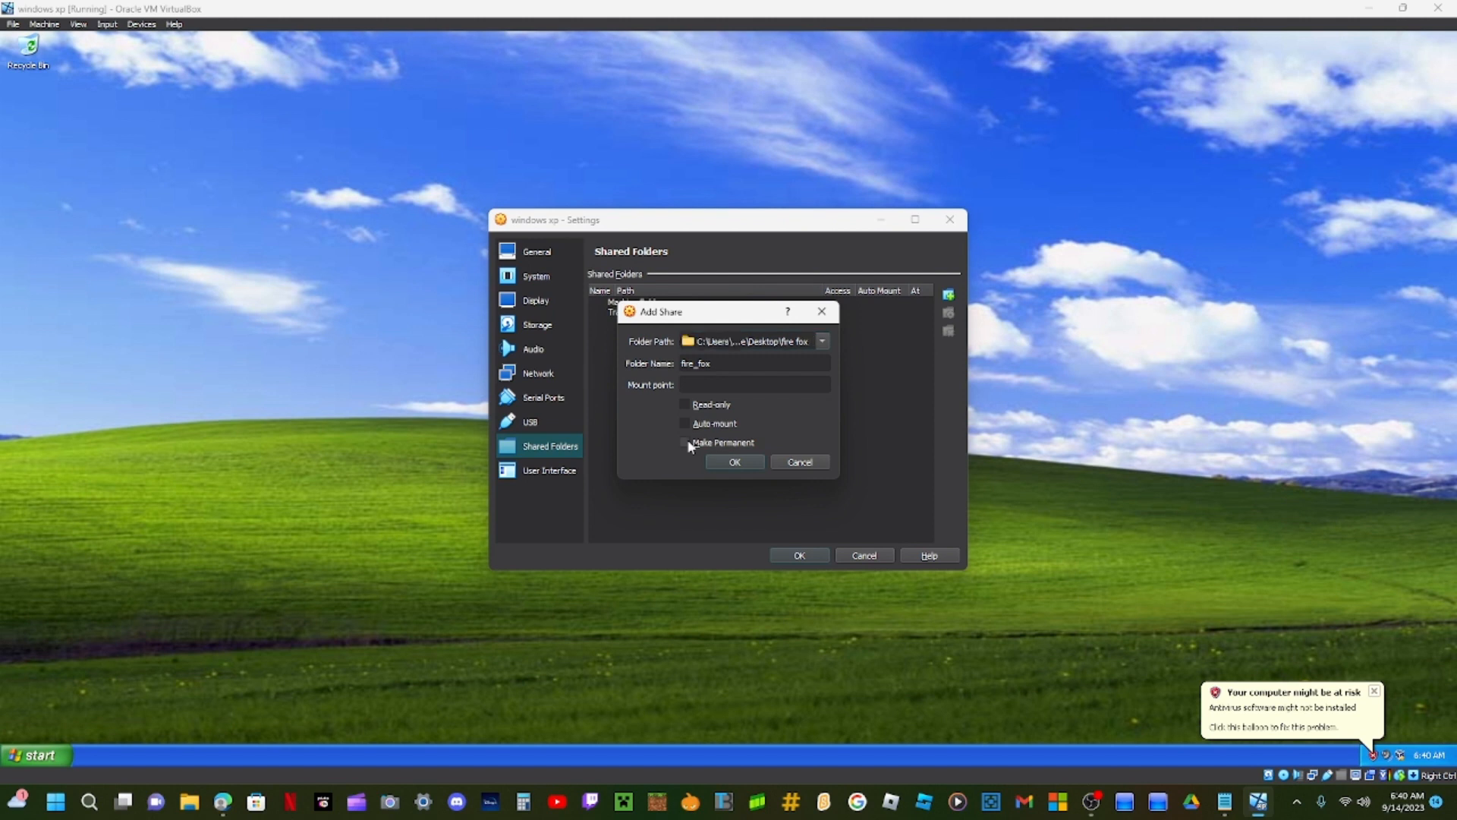
# Step: Add the share under the folder name fire_fox, save the machine settings, and dismiss the guest's security notification
pyautogui.click(733, 462)
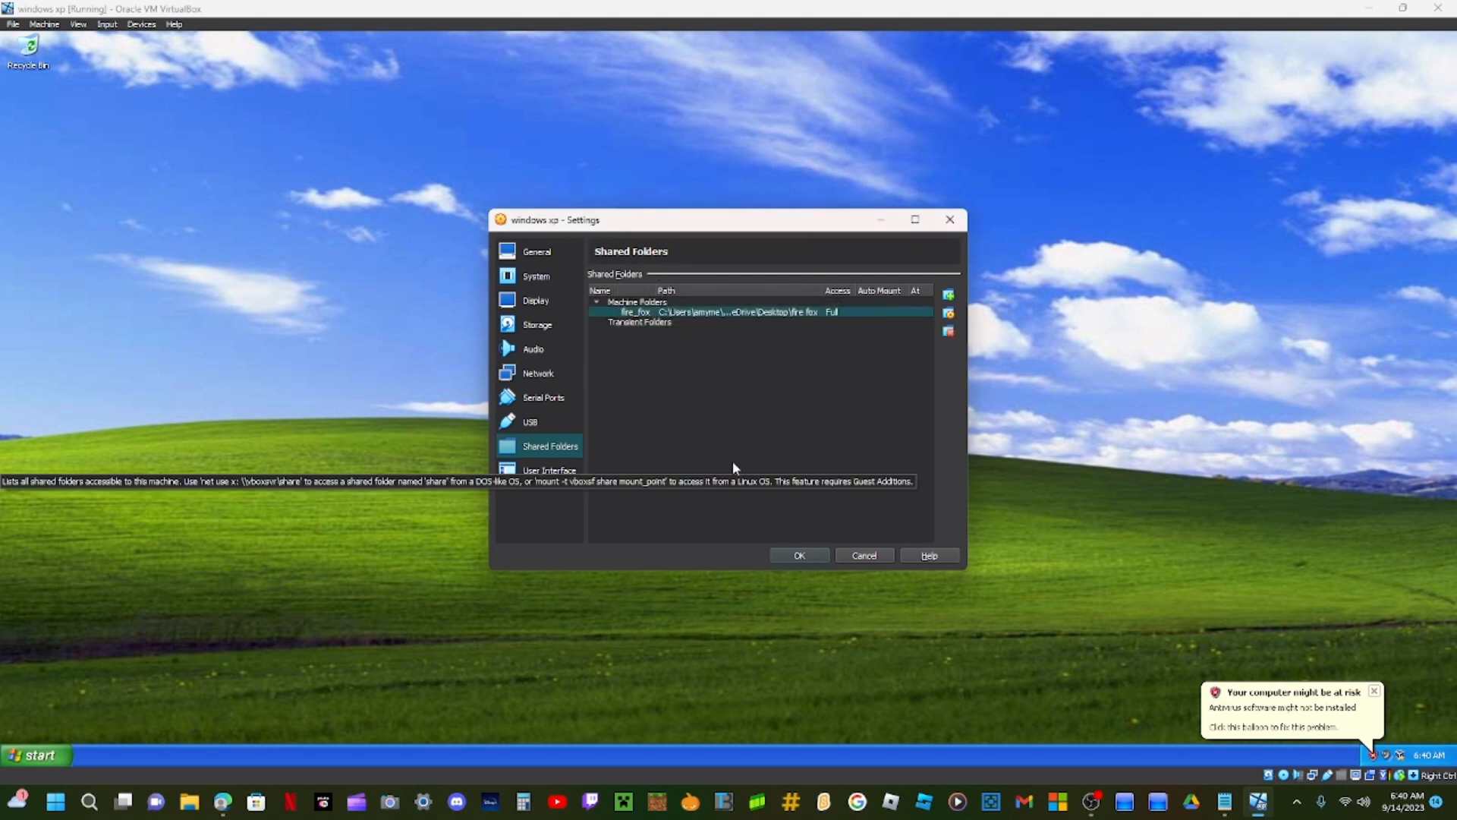
pyautogui.click(793, 556)
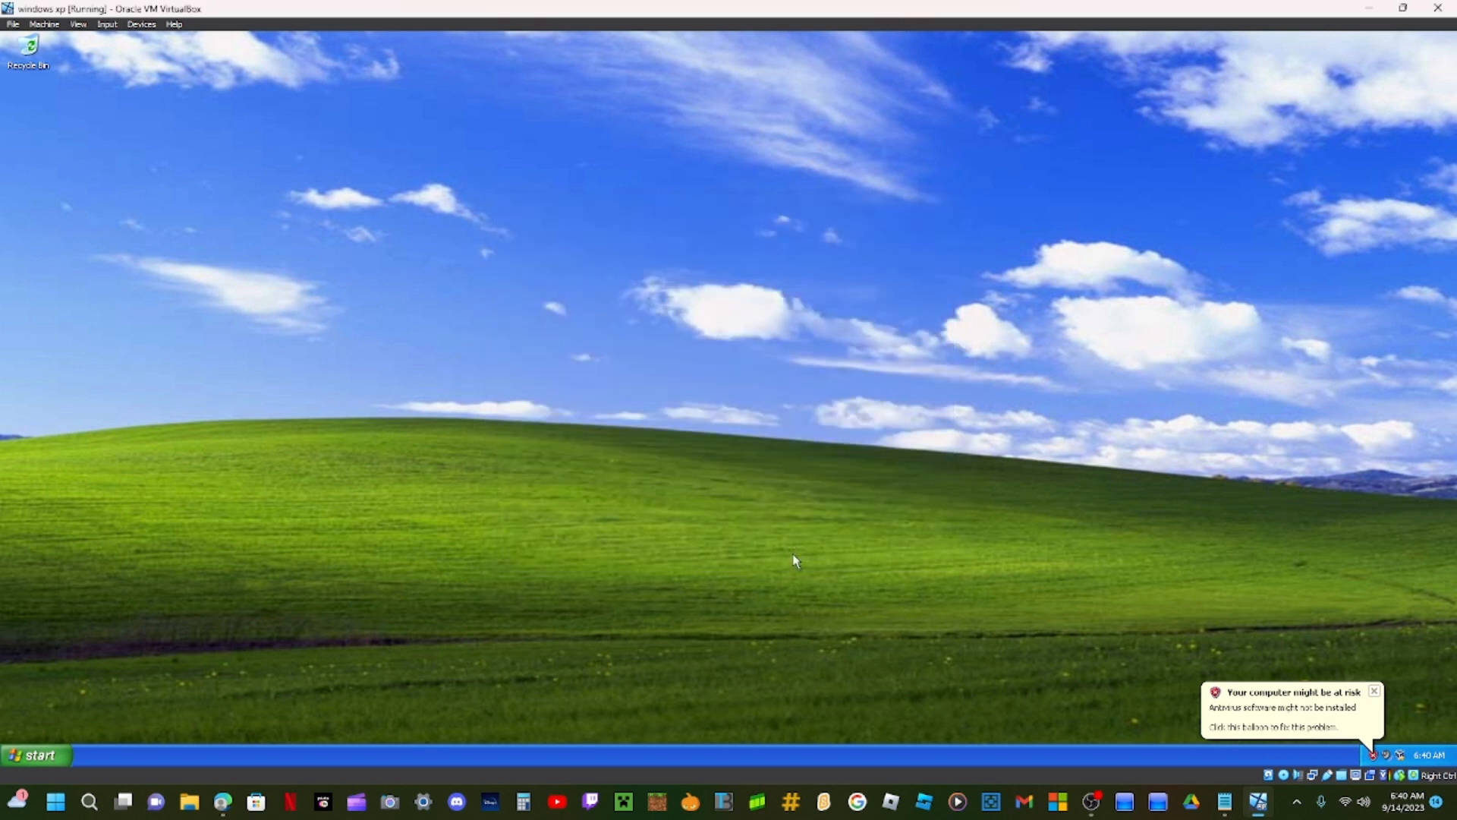
pyautogui.click(1374, 690)
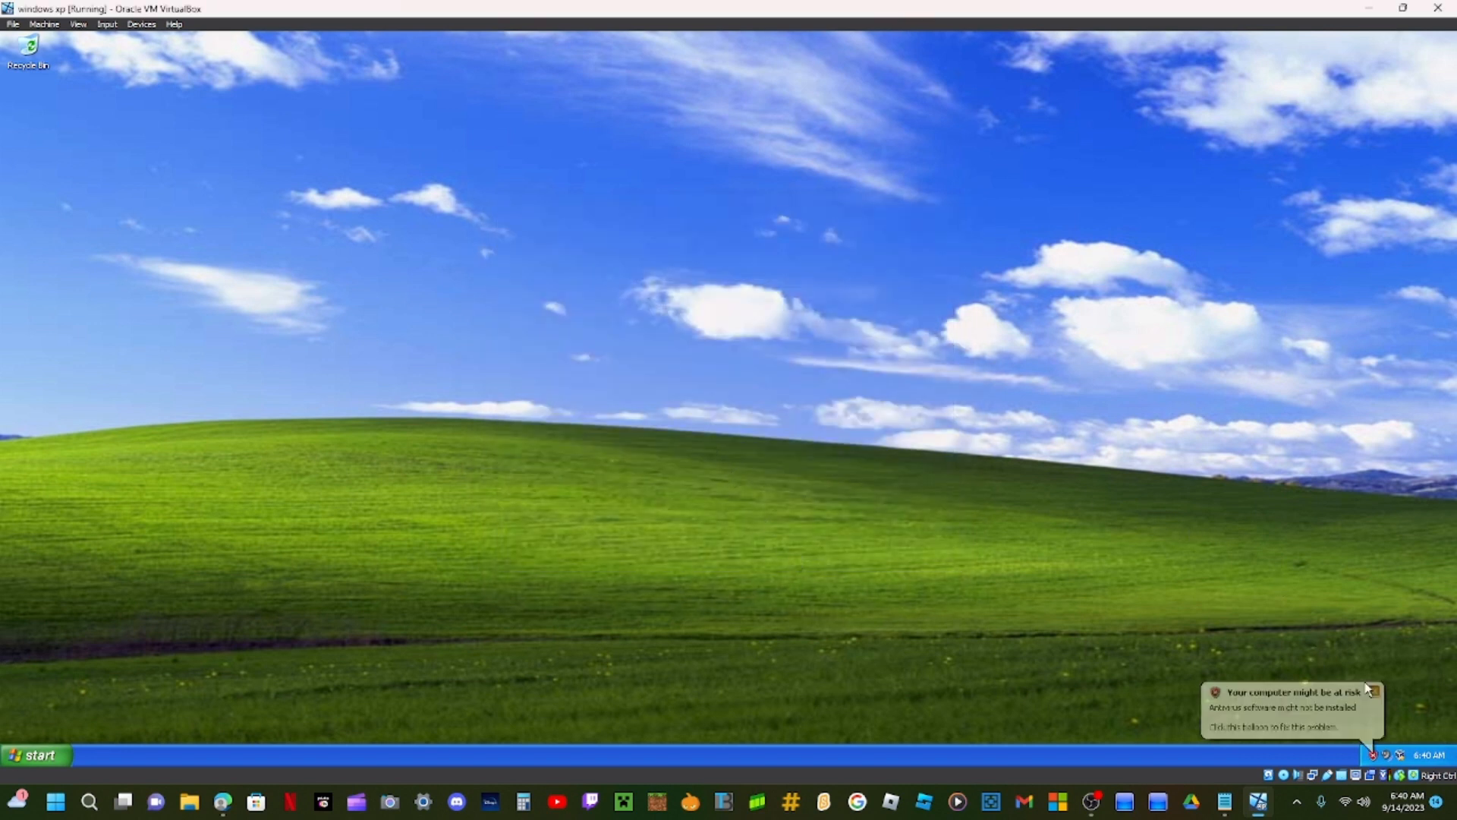
# Step: In the guest's My Network Places, start adding a network place and choose another network location
pyautogui.click(58, 752)
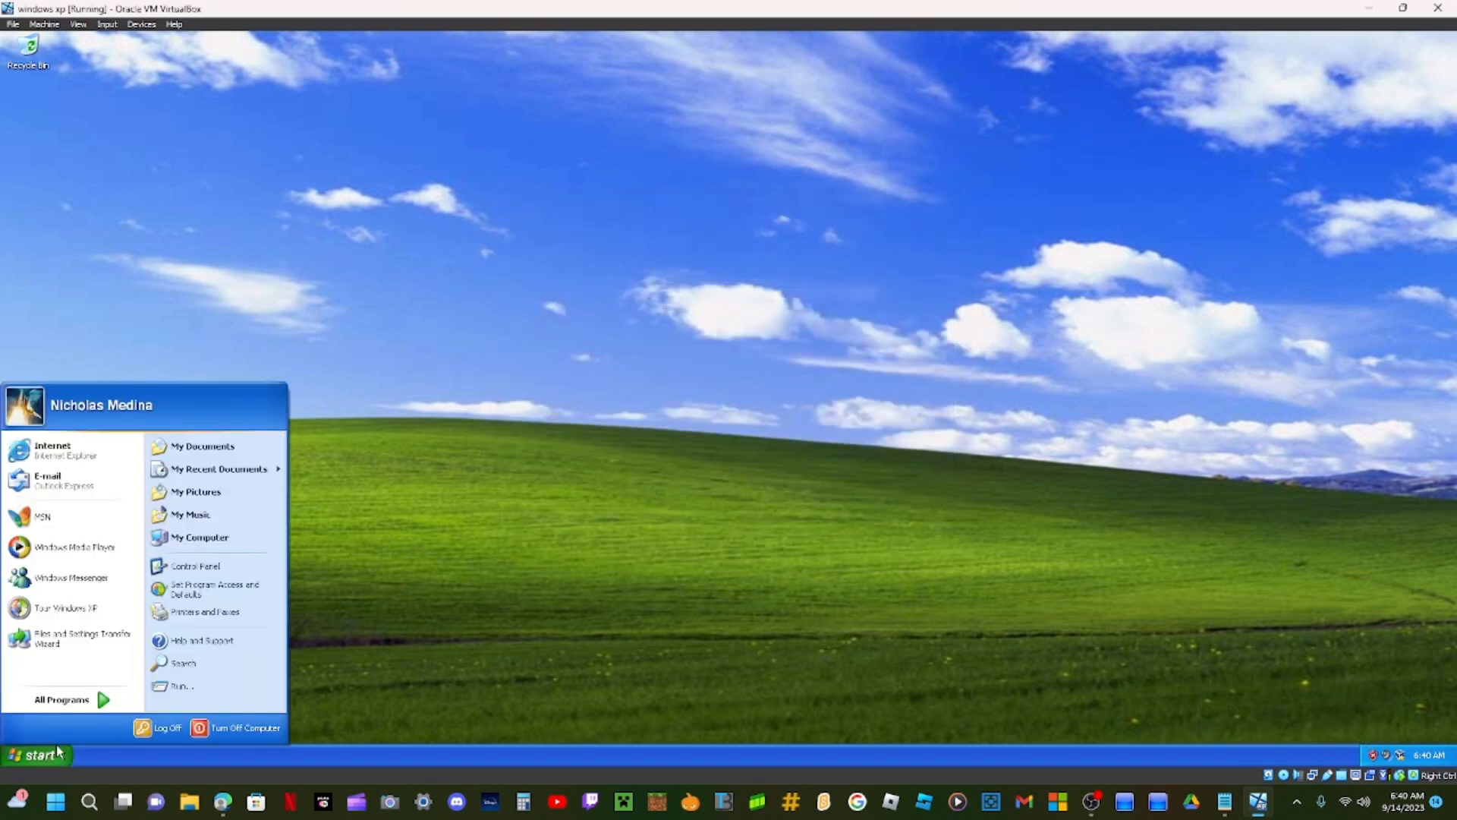
pyautogui.click(199, 537)
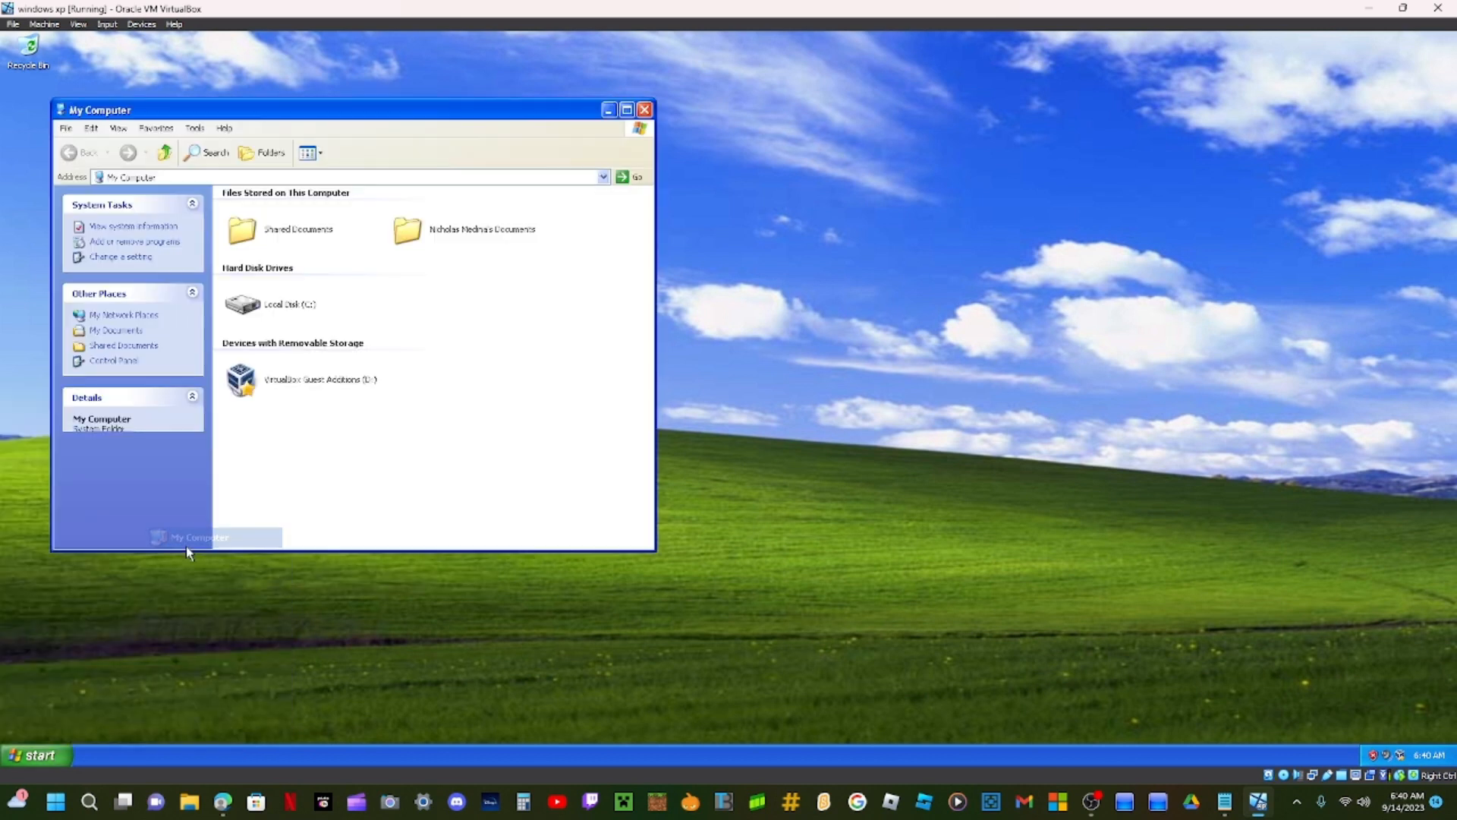
pyautogui.click(125, 315)
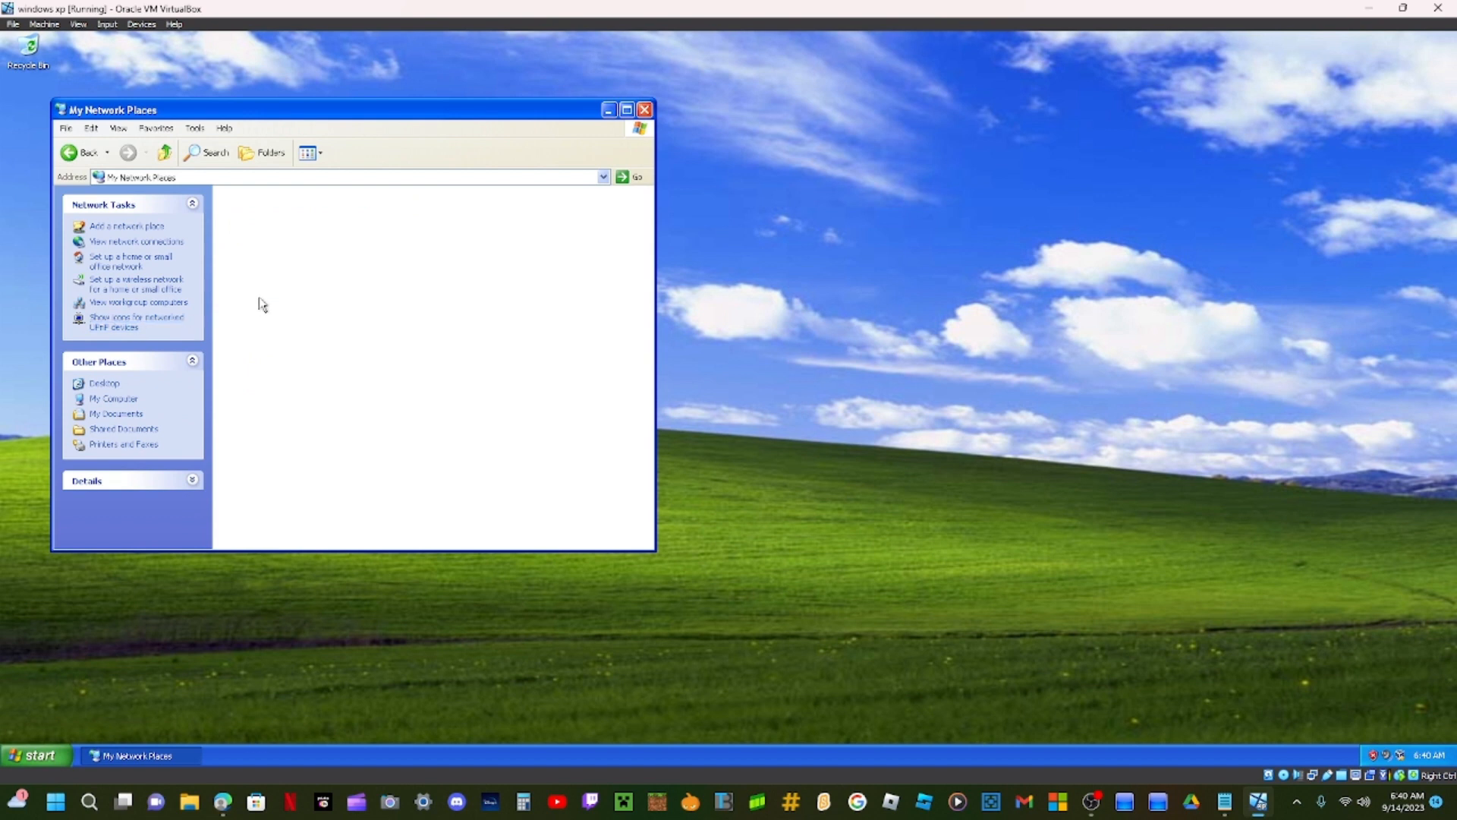
pyautogui.click(134, 228)
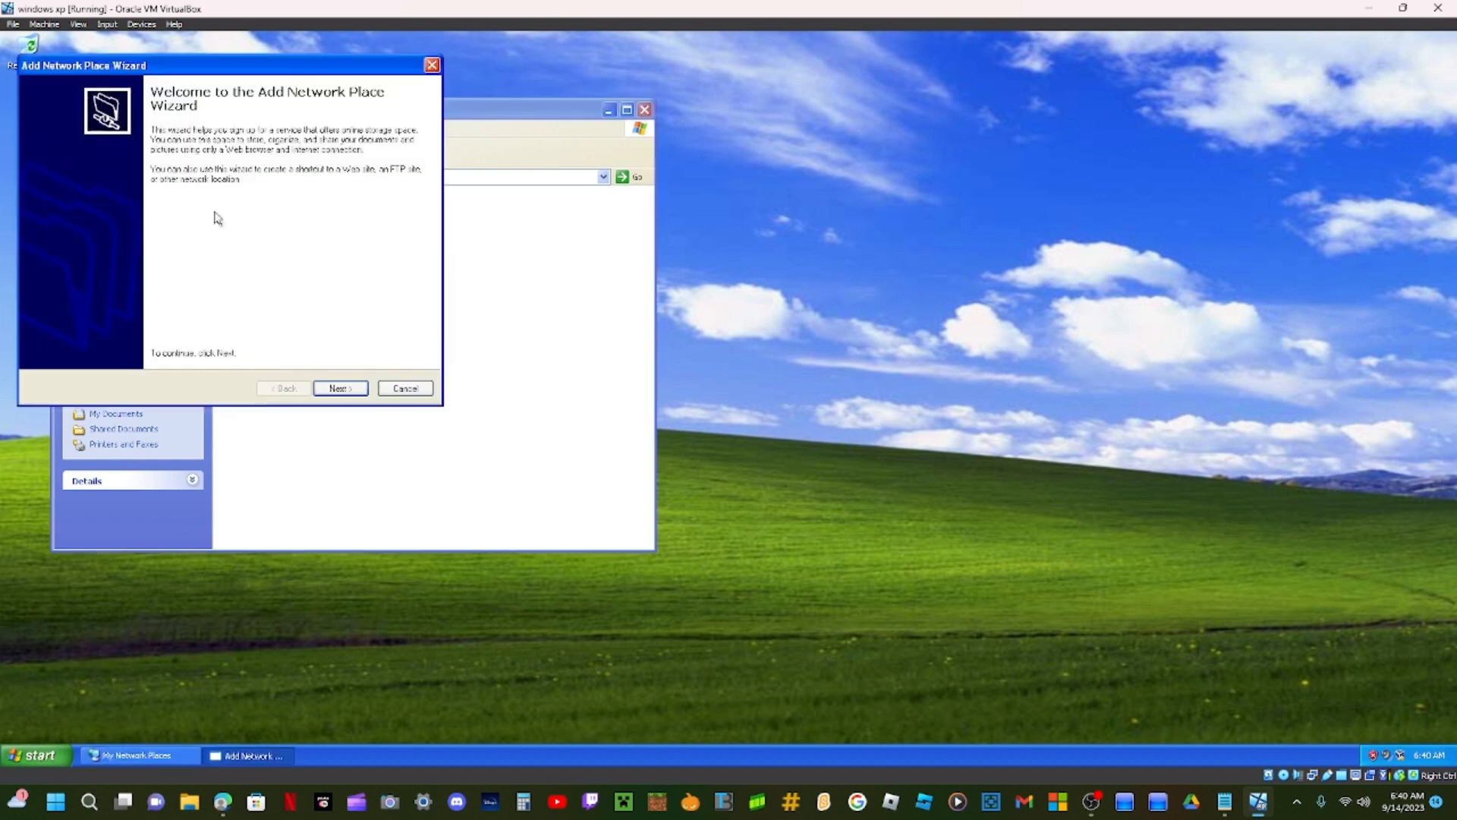
pyautogui.click(339, 389)
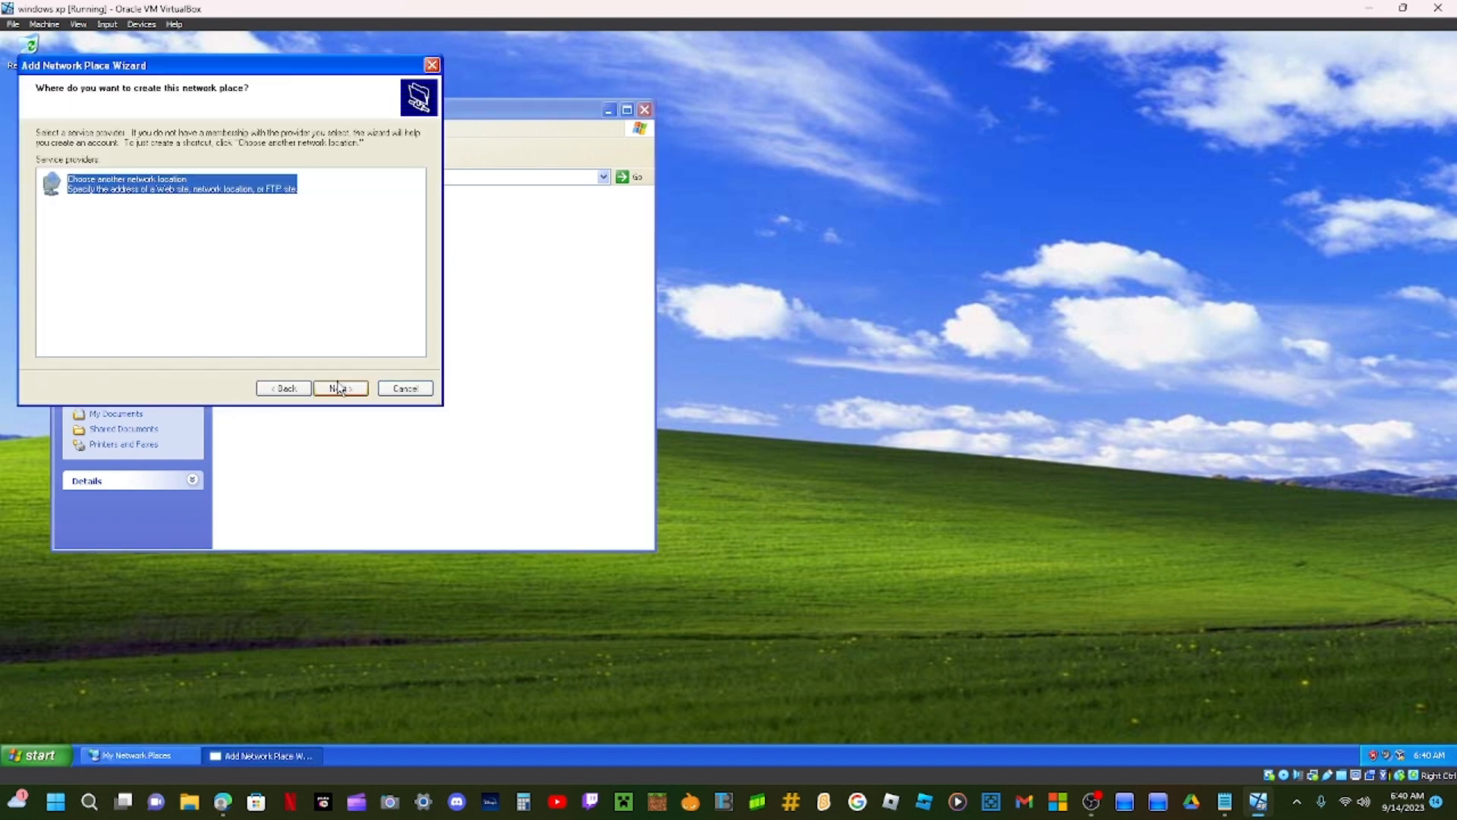
pyautogui.click(339, 387)
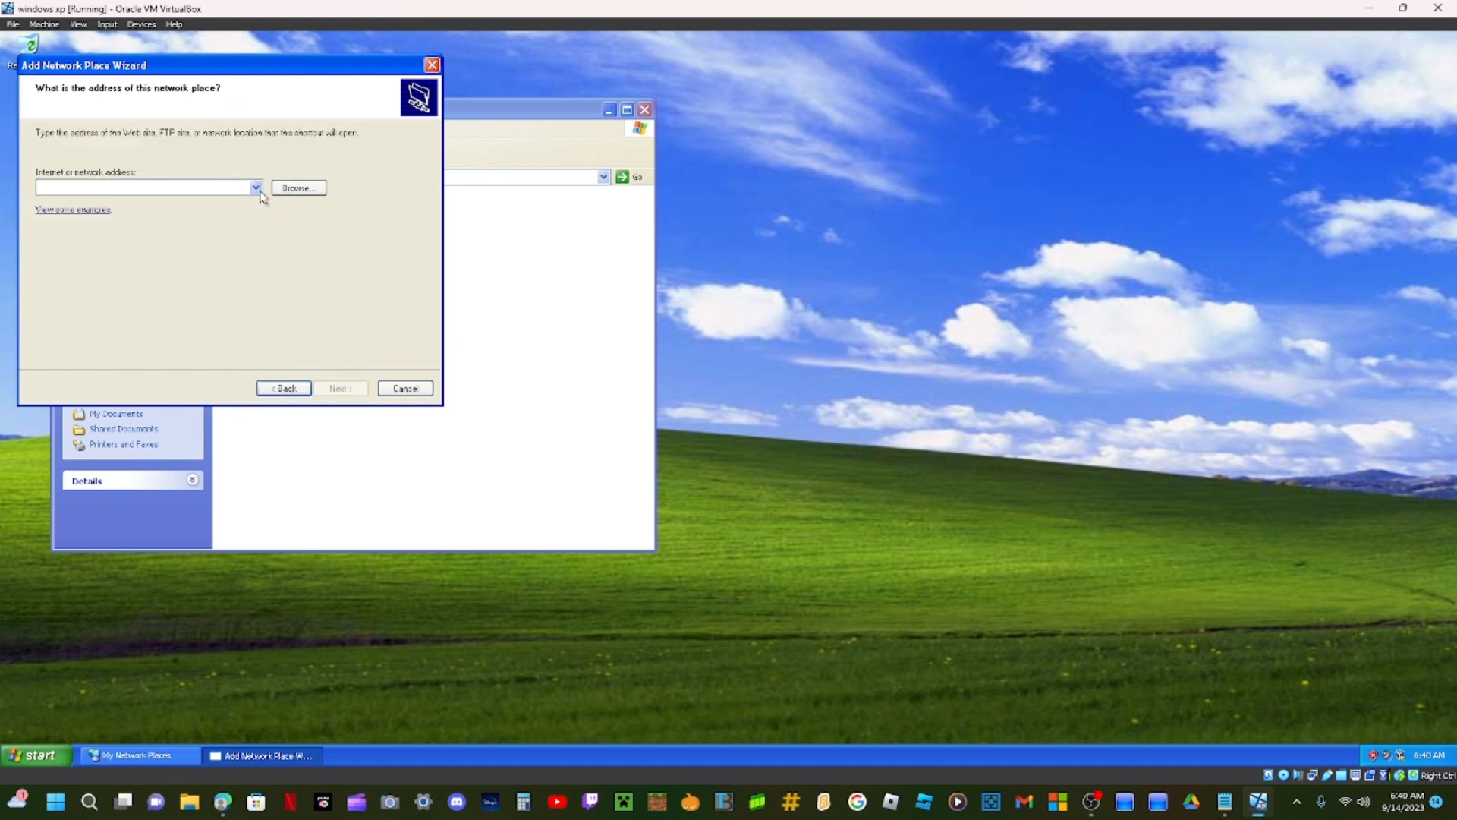
# Step: Browse the entire network's VirtualBox Shared Folders and set the network place address to \\VBOXSVR\fire_fox
pyautogui.click(302, 190)
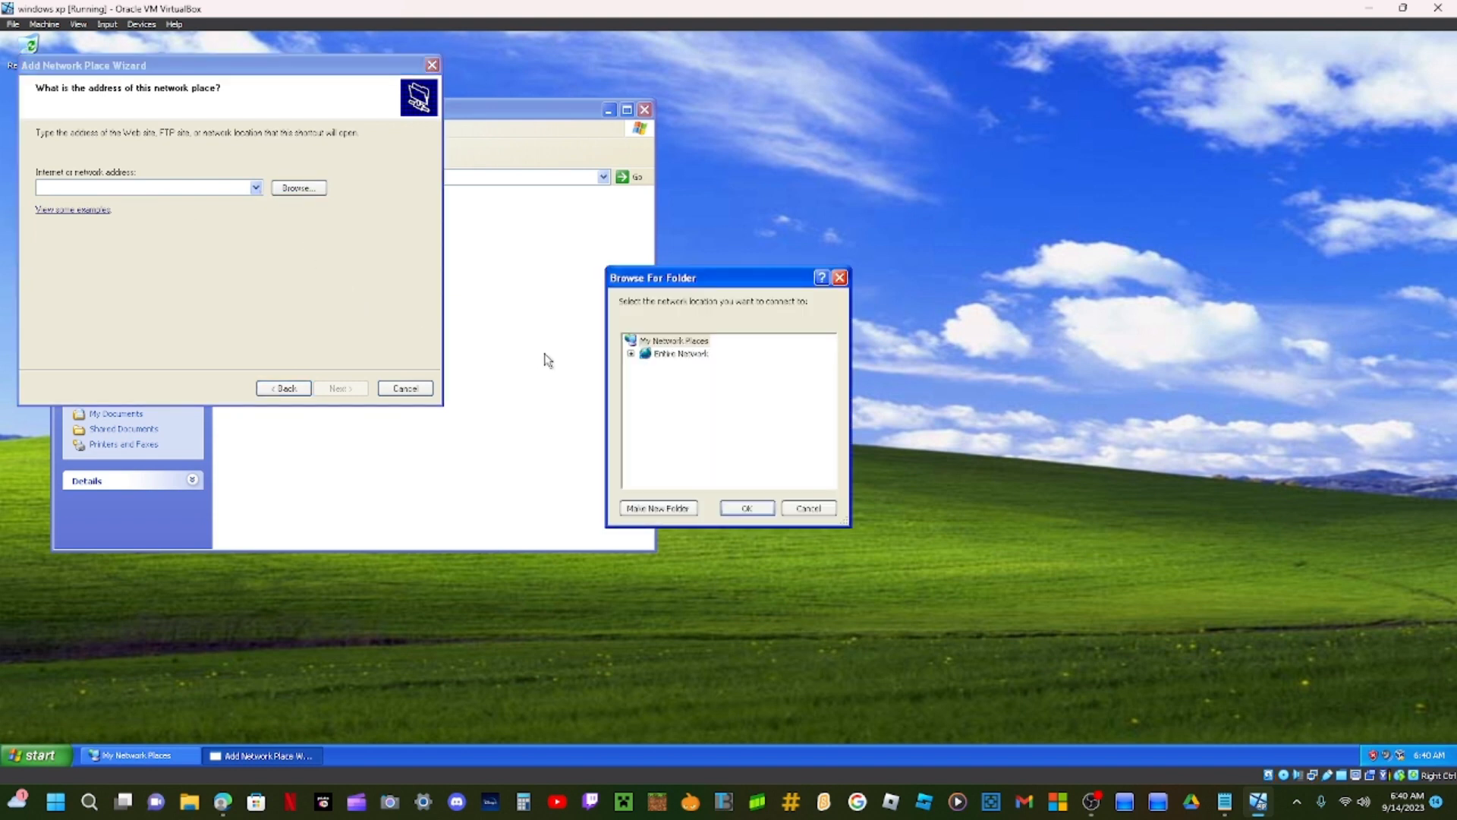
pyautogui.click(631, 354)
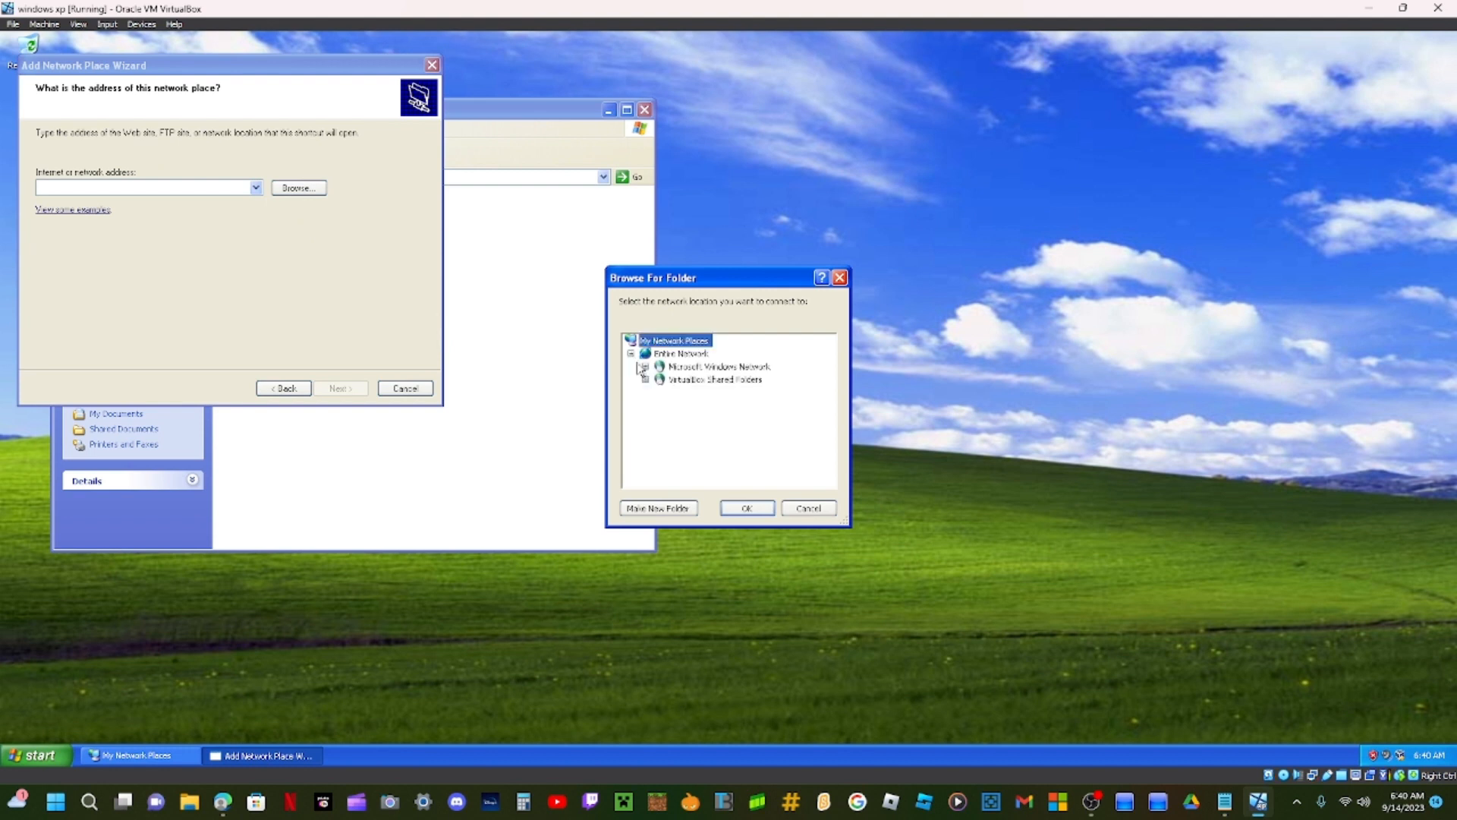
pyautogui.click(645, 379)
pyautogui.click(659, 393)
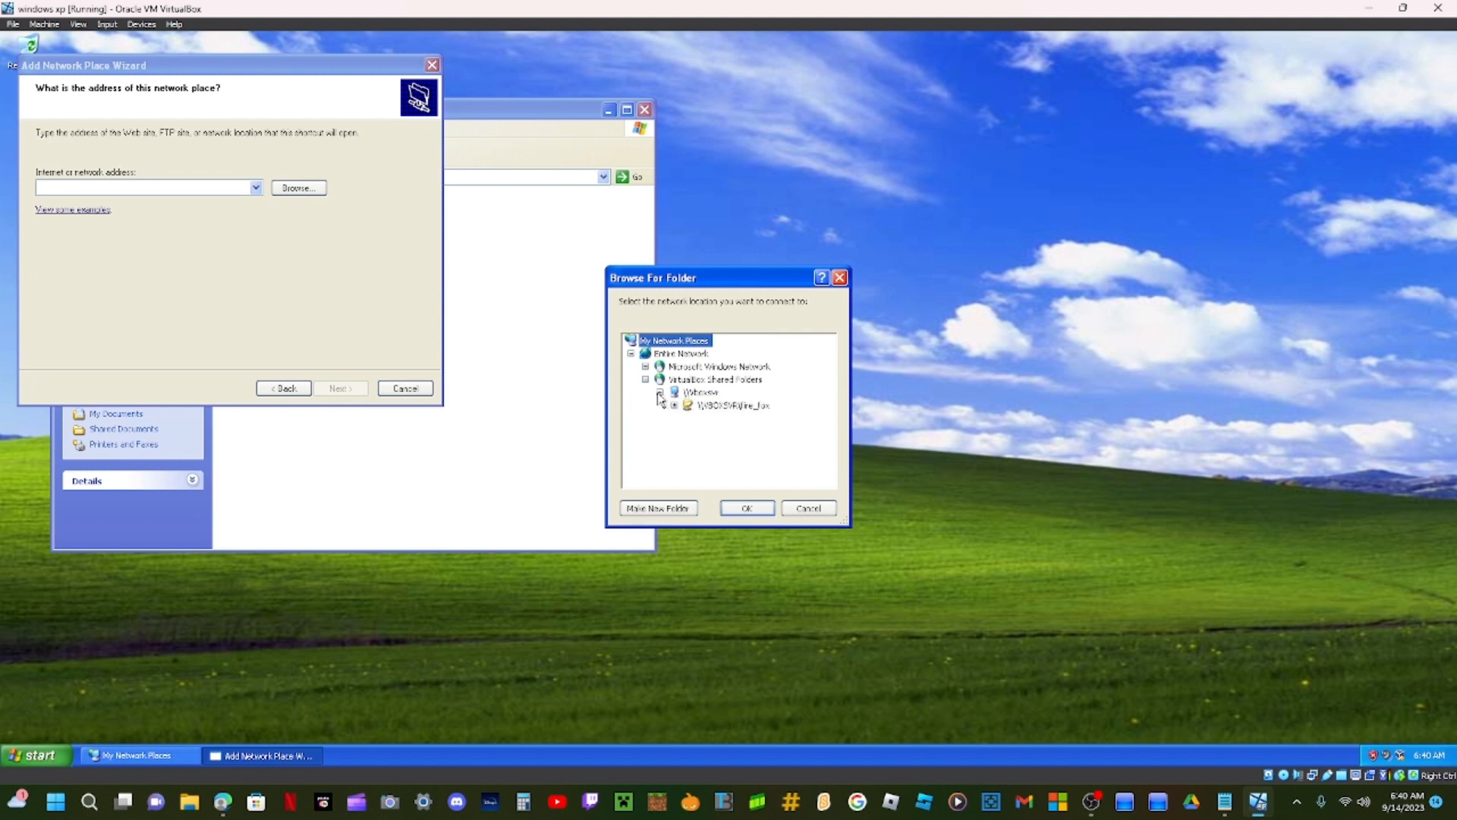
pyautogui.click(705, 406)
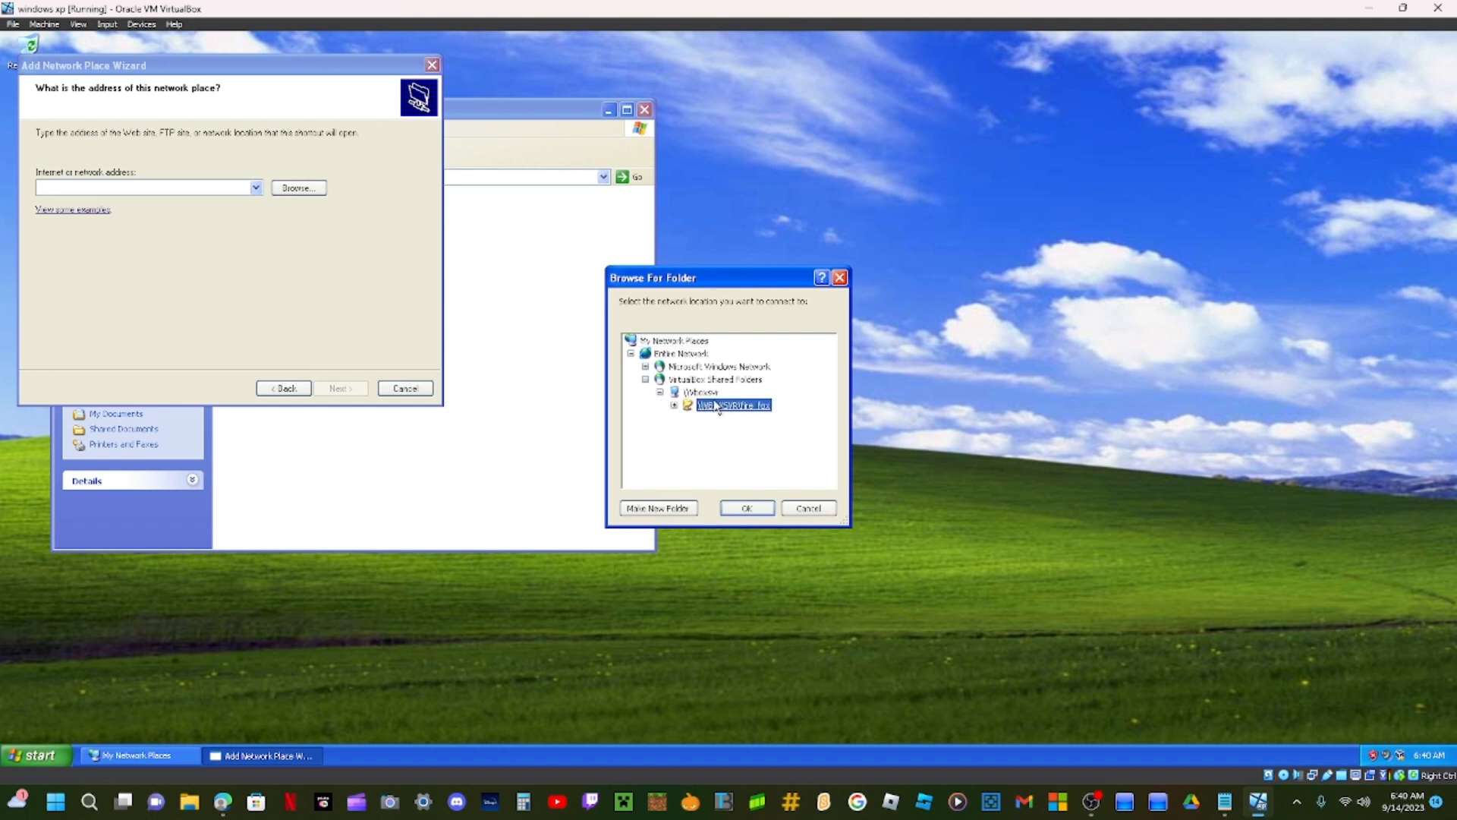
pyautogui.click(747, 507)
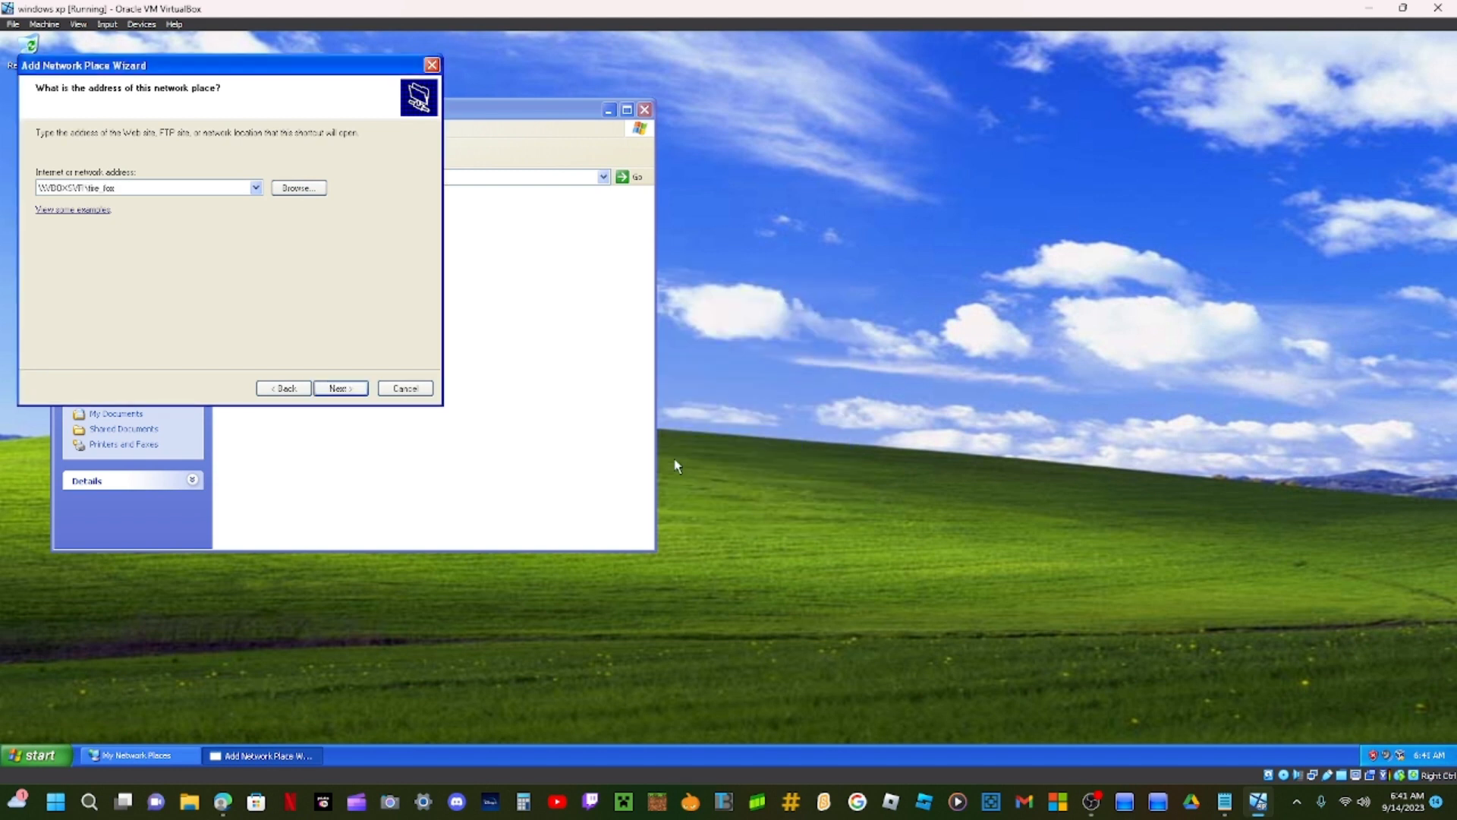
# Step: Finish creating the network place with its suggested name, then close its folder window and My Network Places
pyautogui.click(352, 388)
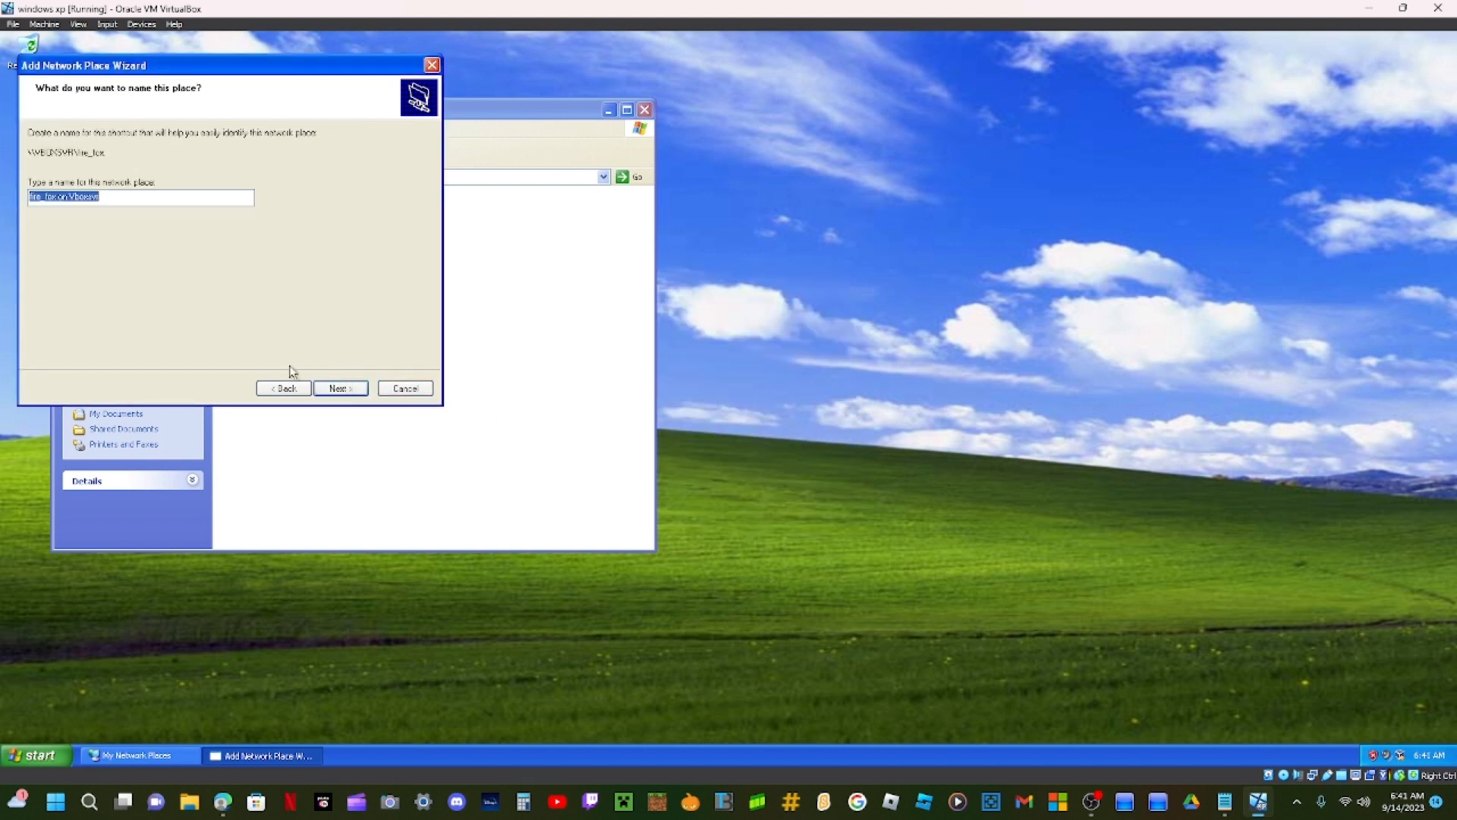
pyautogui.click(341, 388)
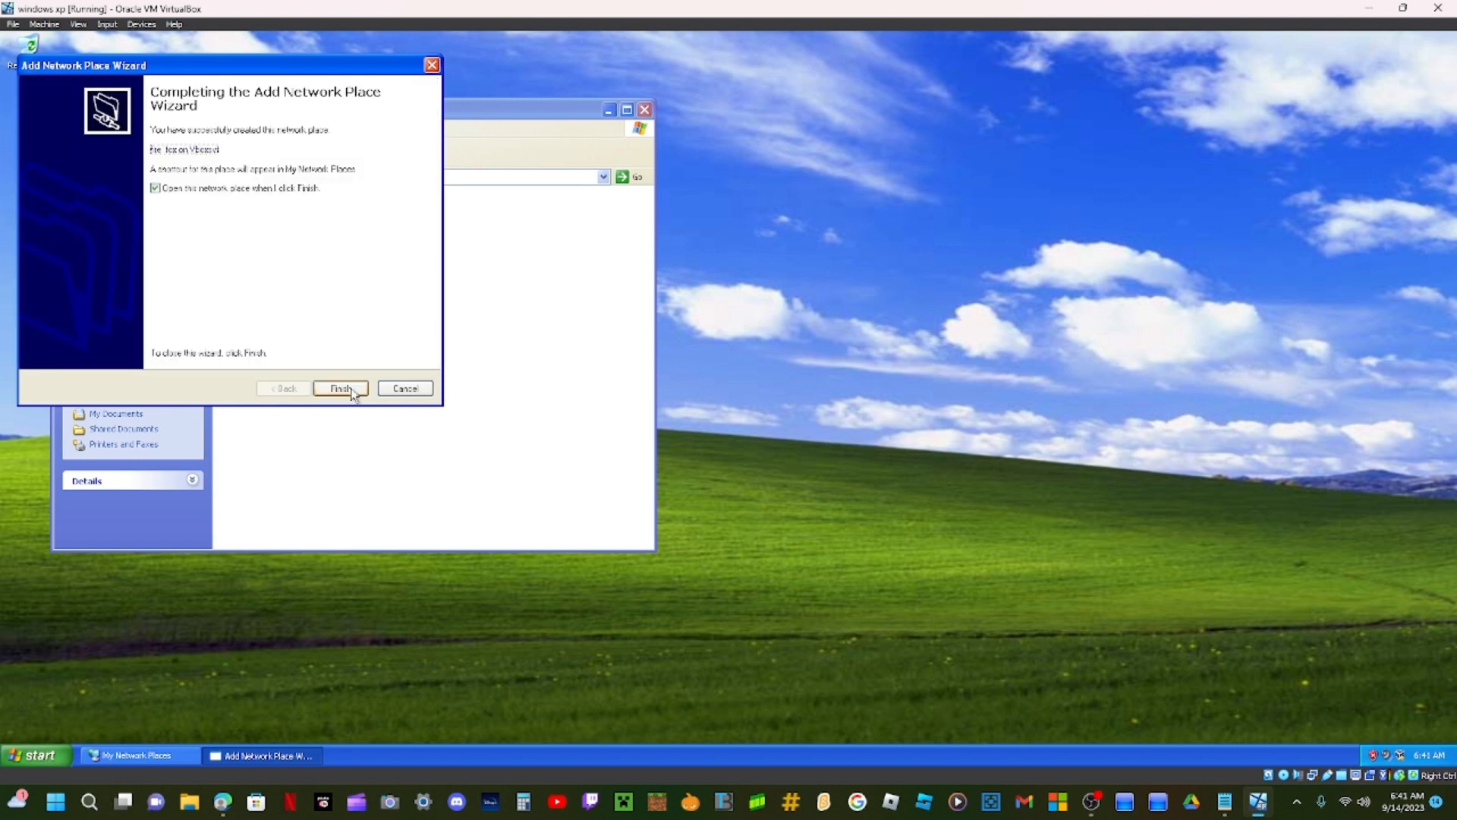
pyautogui.click(341, 388)
pyautogui.moveTo(446, 87); pyautogui.dragTo(600, 175)
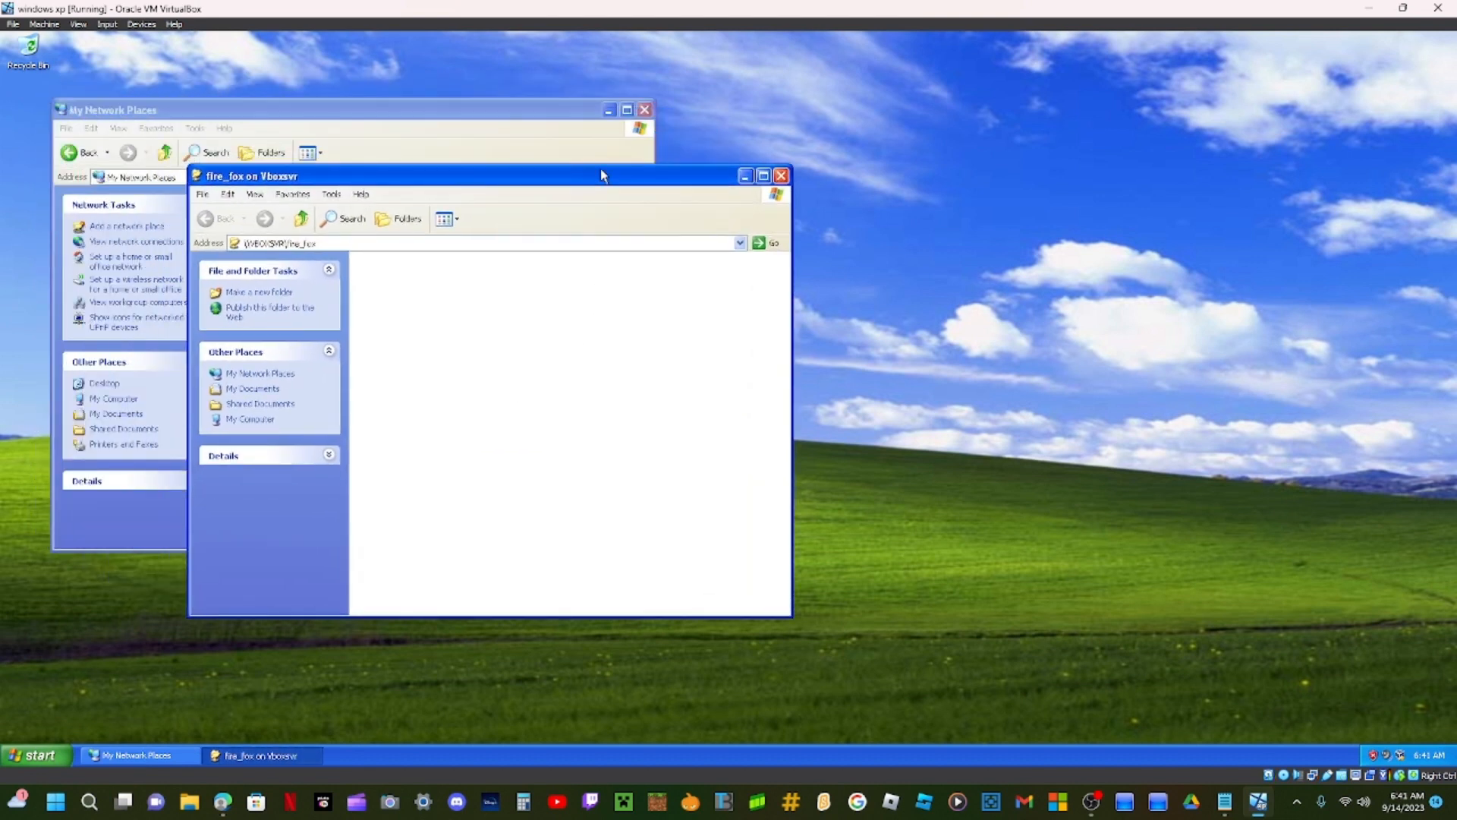
pyautogui.click(781, 175)
pyautogui.click(644, 110)
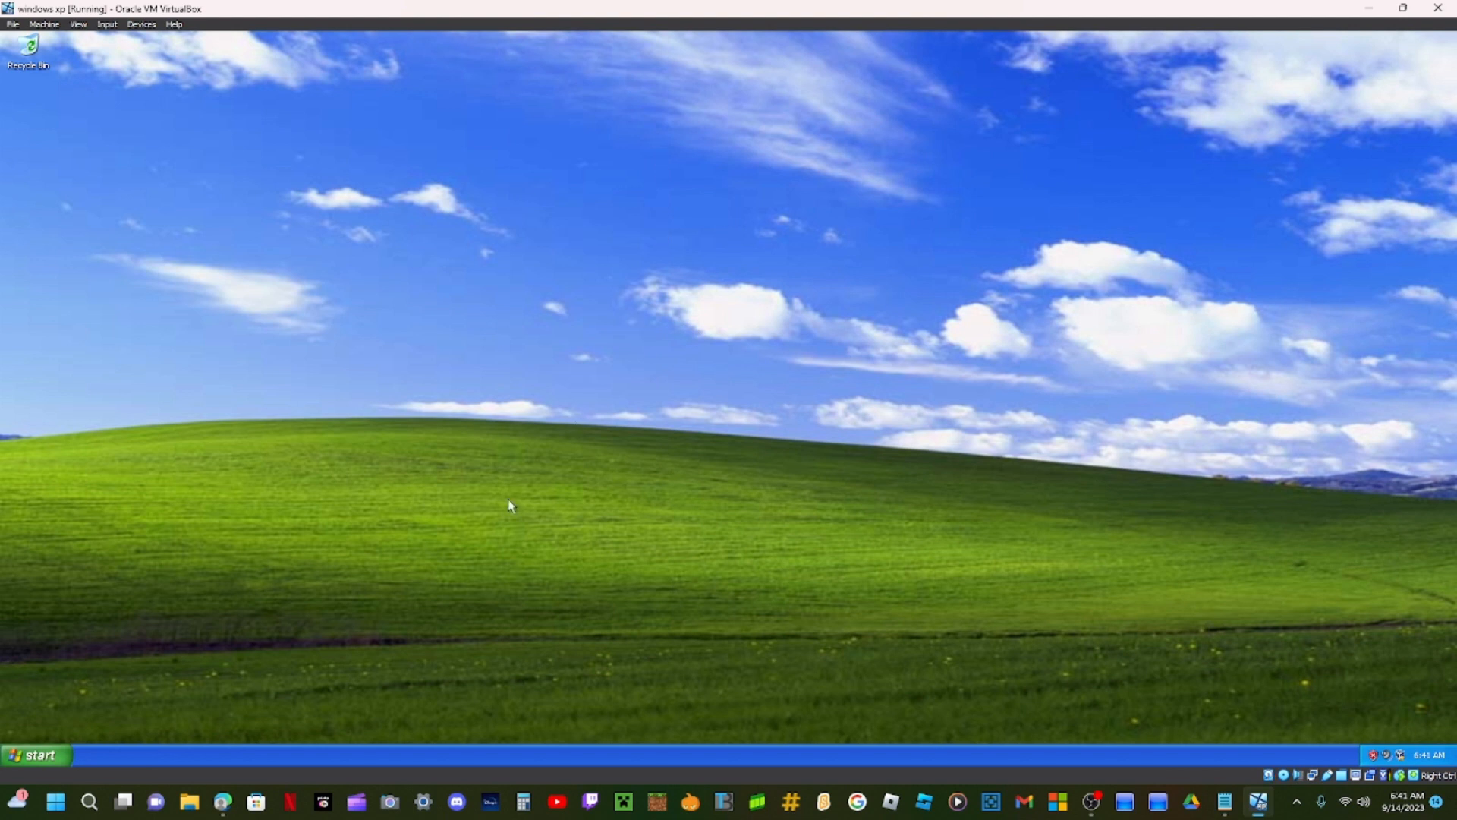
# Step: Open the fire_fox network place from My Network Places and launch the Firefox 52.9.1 installer
pyautogui.click(36, 755)
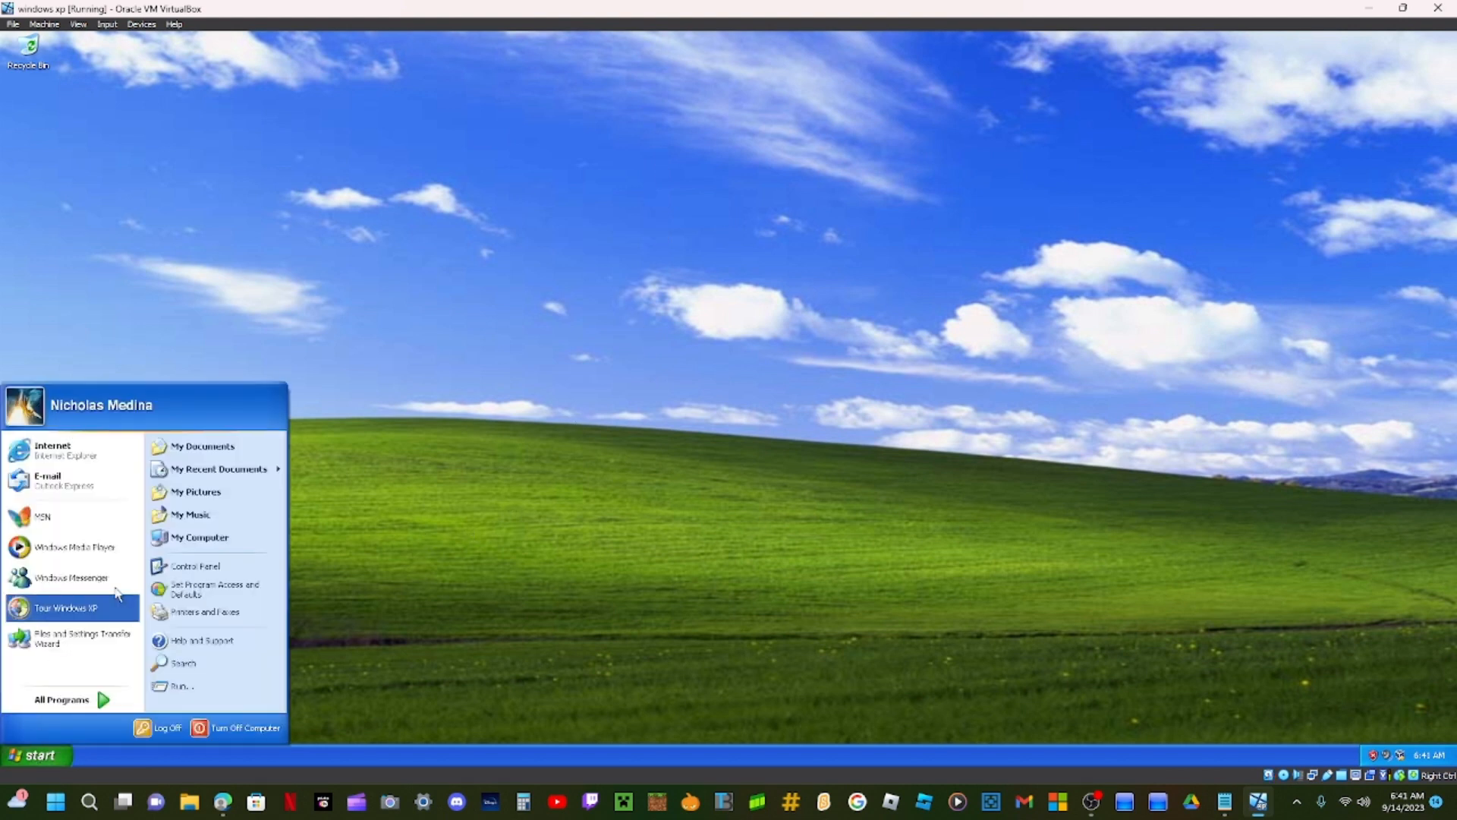
pyautogui.click(193, 537)
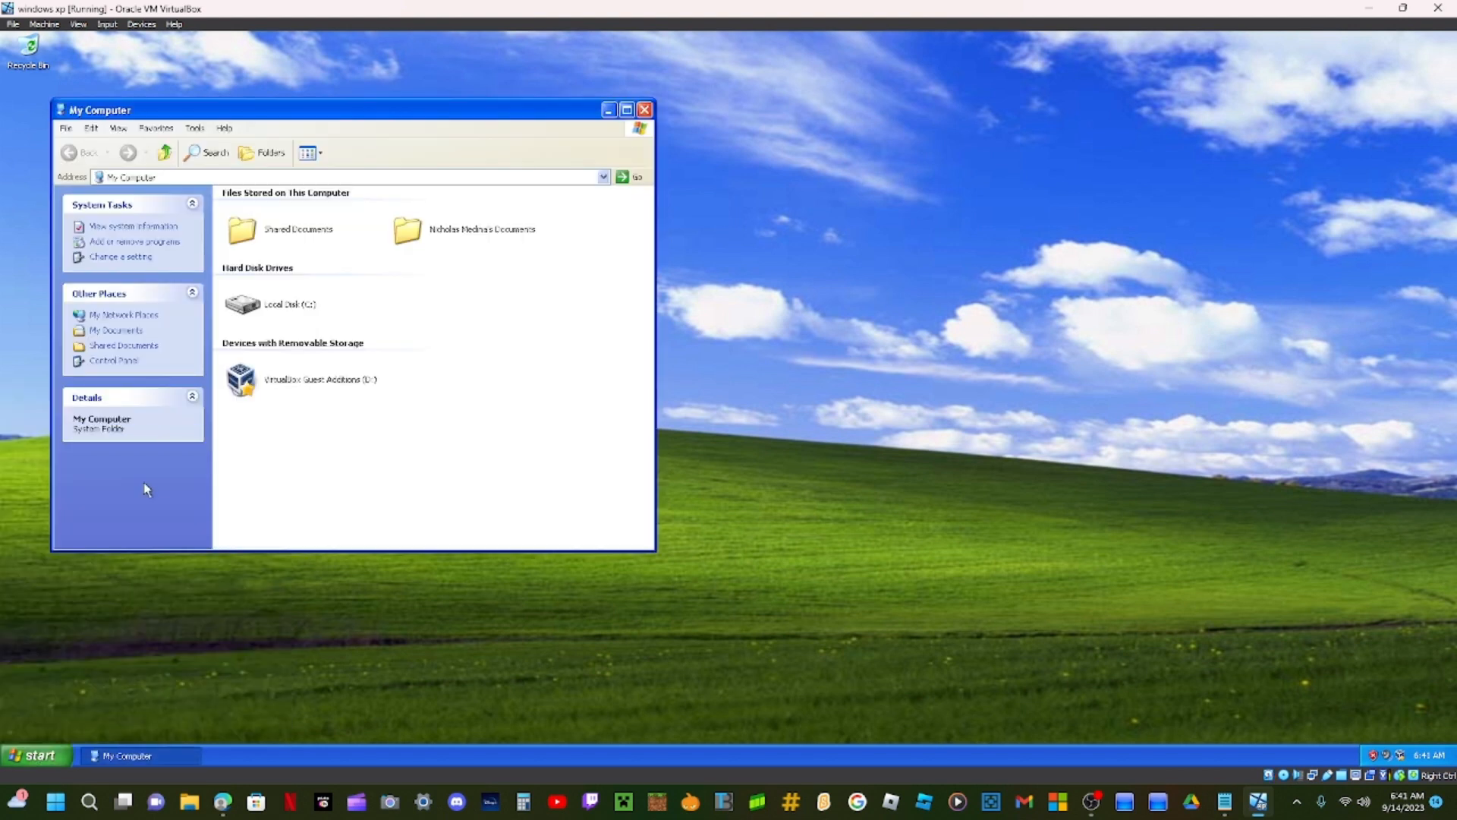
pyautogui.click(150, 324)
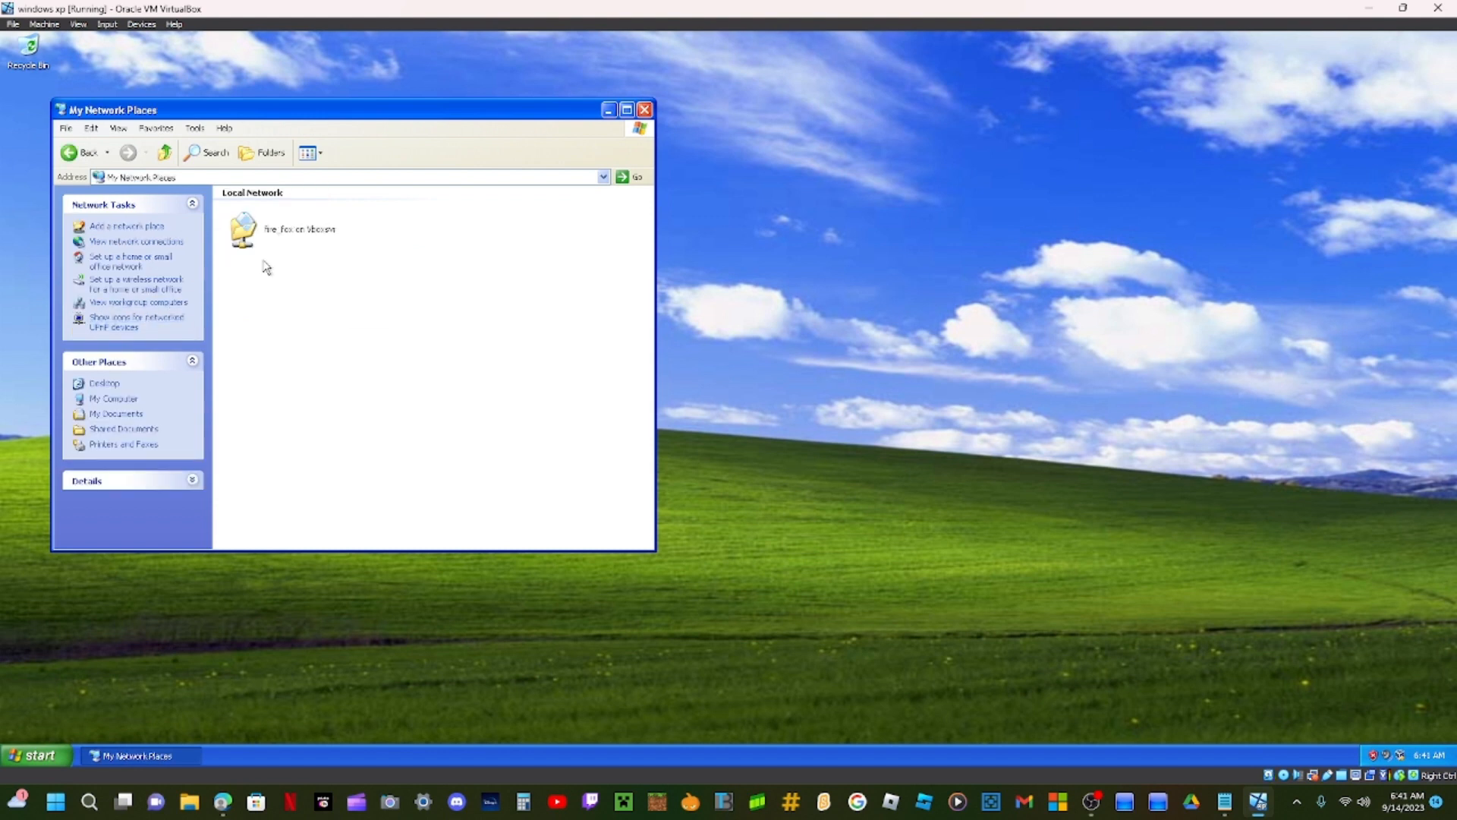
pyautogui.click(308, 244)
pyautogui.doubleClick(313, 236)
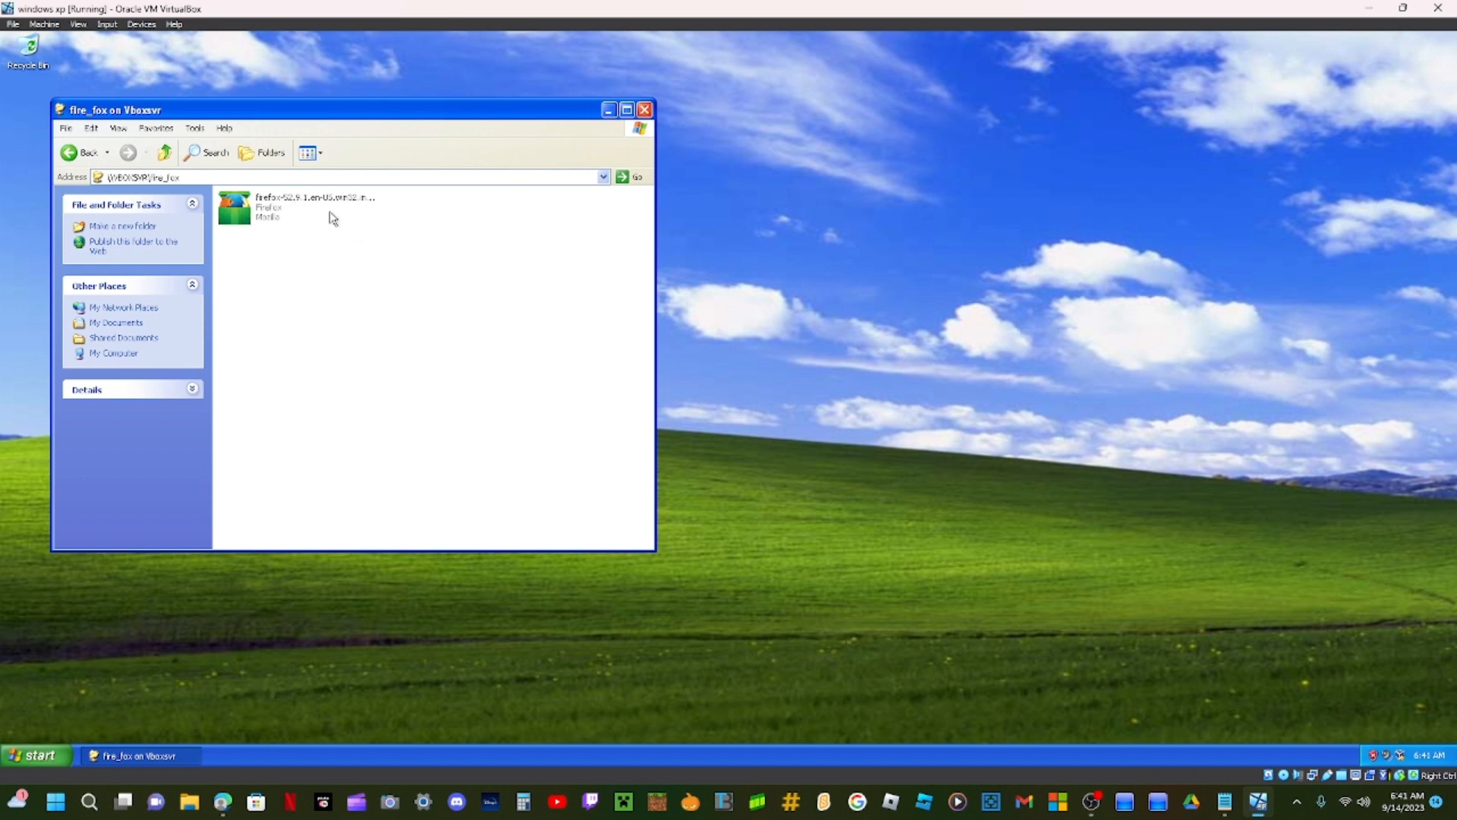
pyautogui.doubleClick(259, 205)
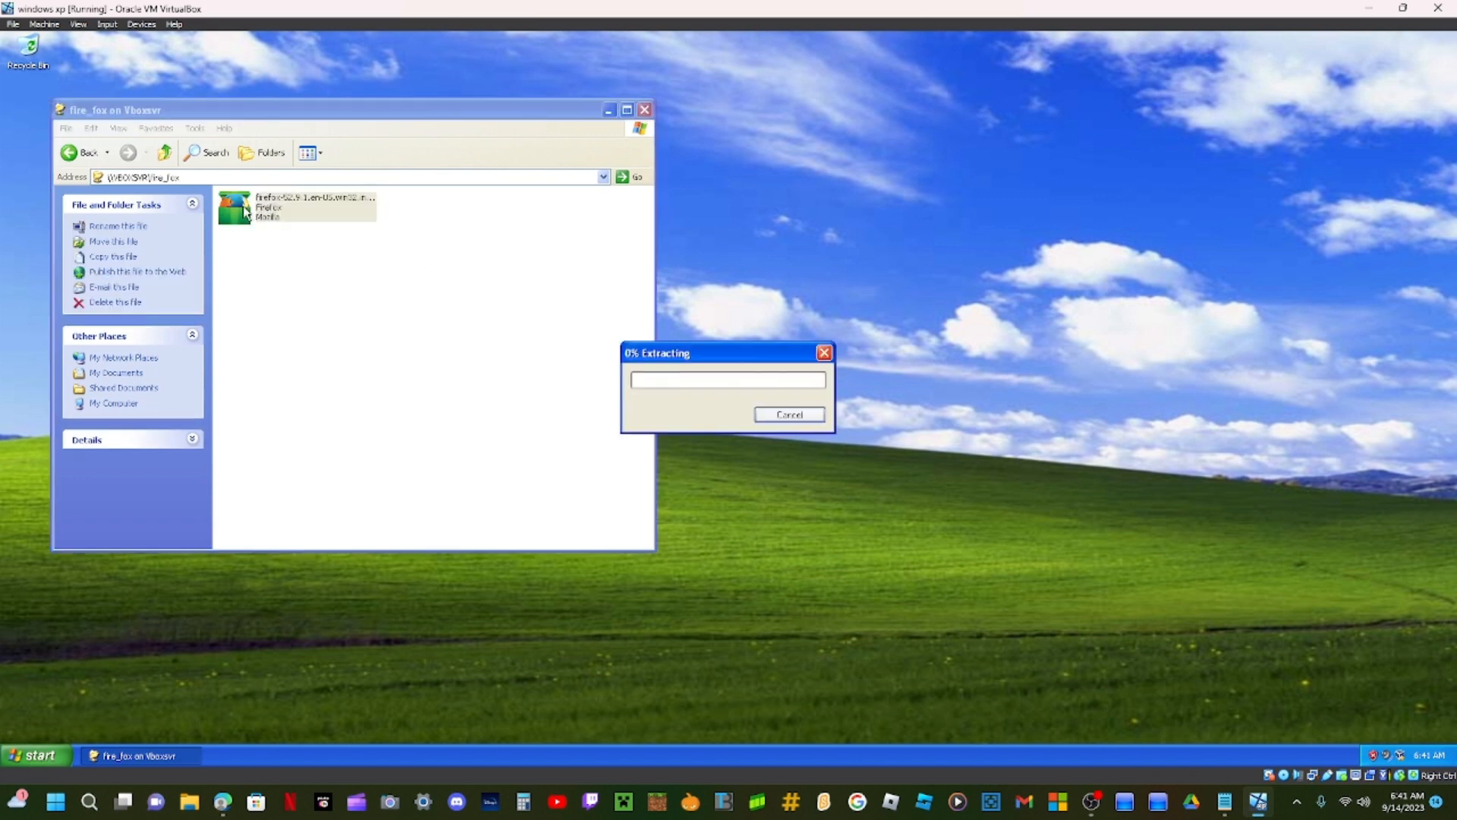
# Step: Close the shared folder window and cancel the duplicate Firefox extraction
pyautogui.click(645, 111)
pyautogui.moveTo(688, 345); pyautogui.dragTo(887, 278)
pyautogui.moveTo(750, 359); pyautogui.dragTo(665, 369)
pyautogui.click(738, 361)
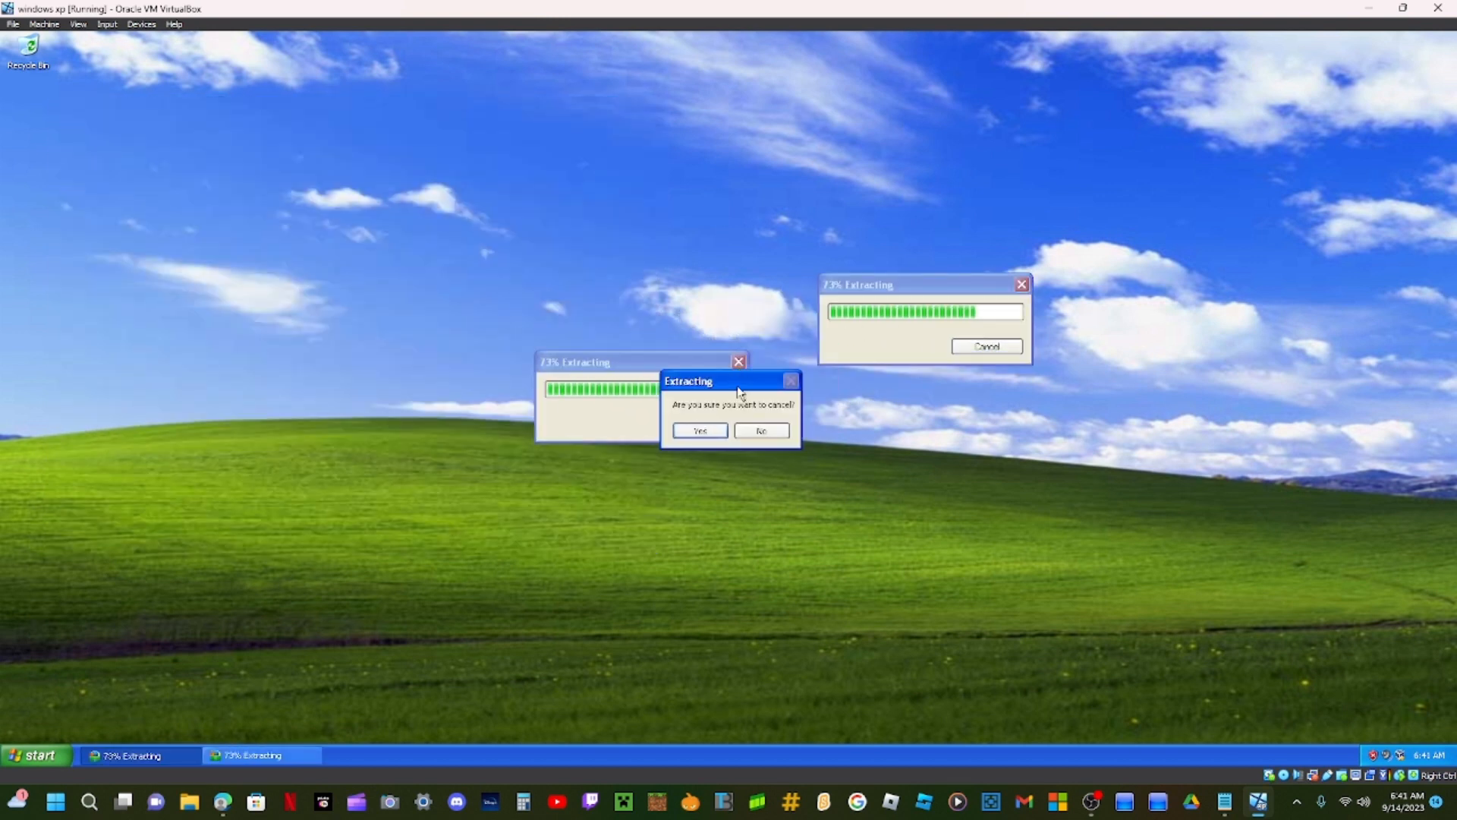
pyautogui.click(699, 426)
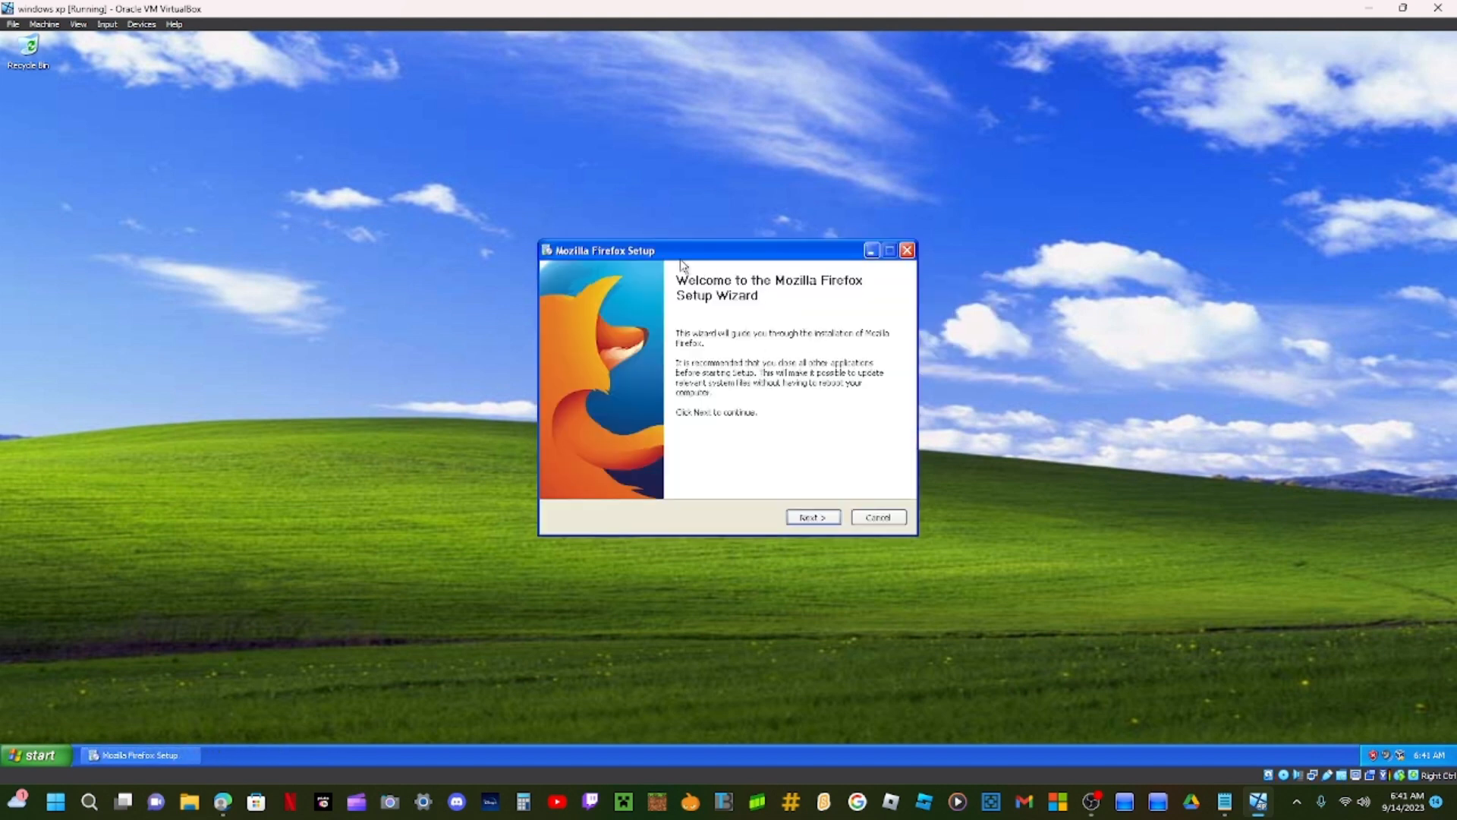
# Step: Install Mozilla Firefox with the Standard setup type and finish with Firefox set to launch
pyautogui.click(812, 516)
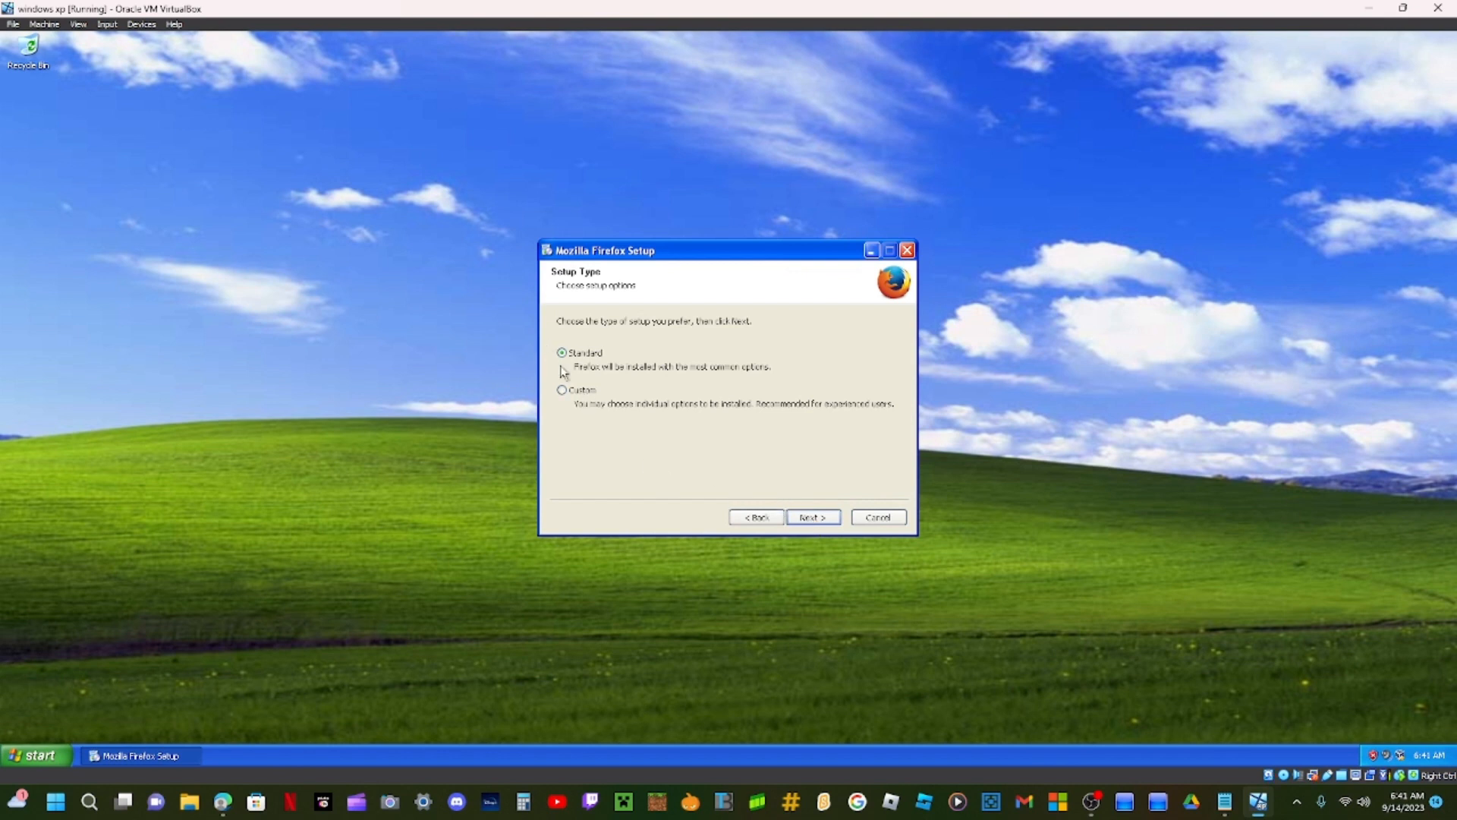
pyautogui.click(803, 519)
pyautogui.click(803, 518)
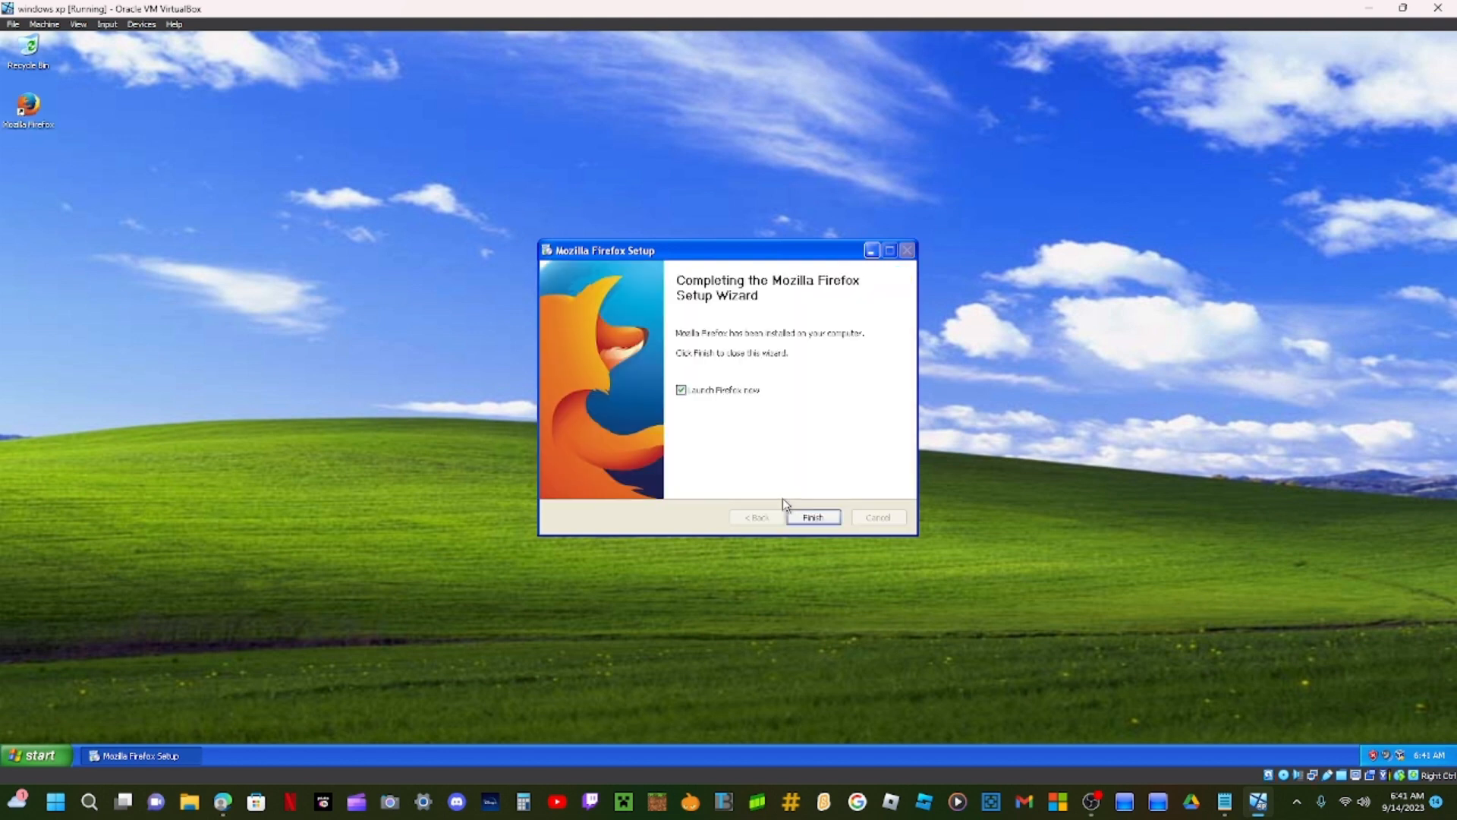
pyautogui.click(814, 518)
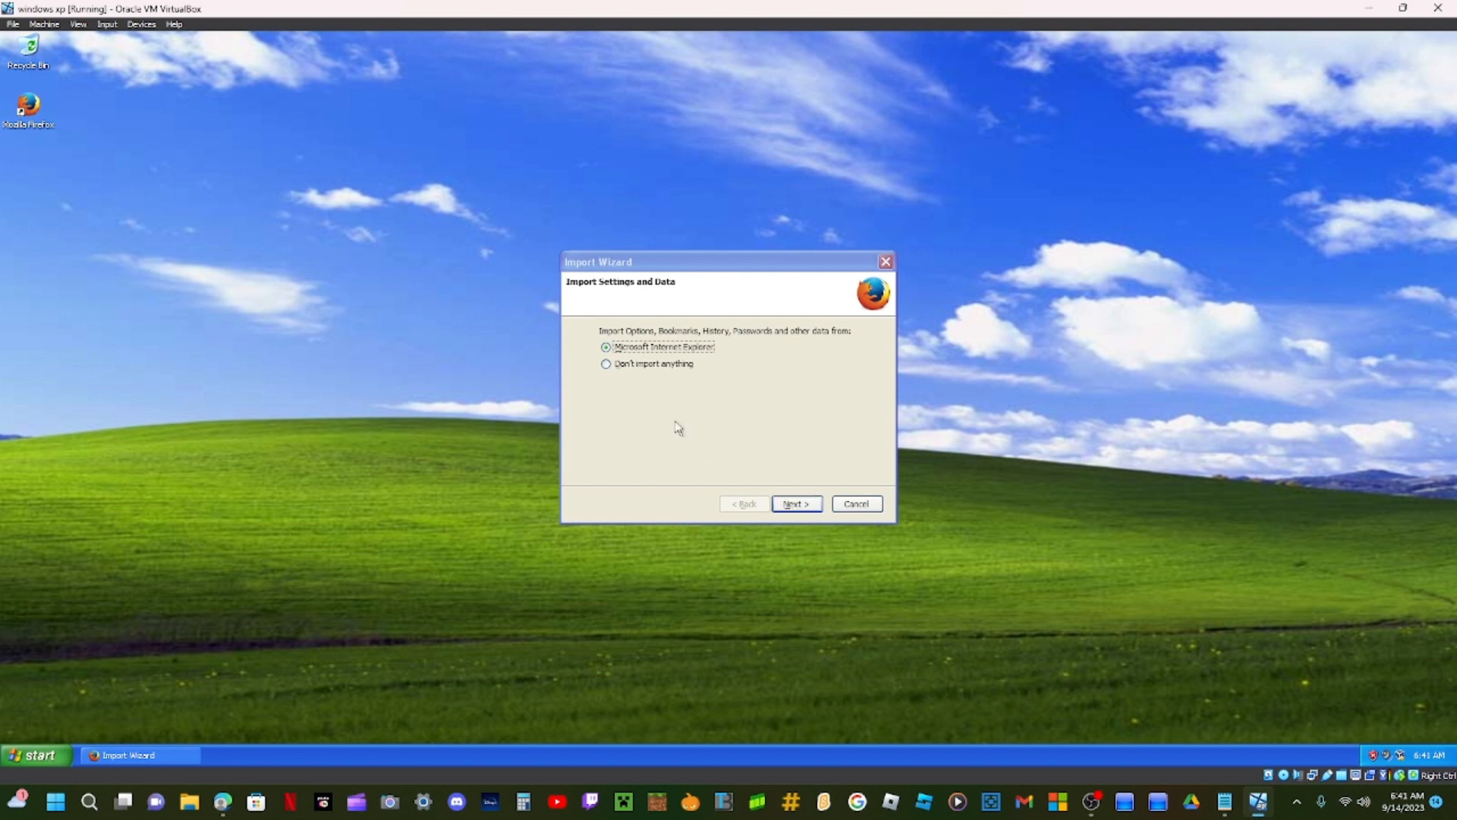
# Step: Choose not to import anything into Firefox and maximize the browser window
pyautogui.click(606, 364)
pyautogui.click(797, 504)
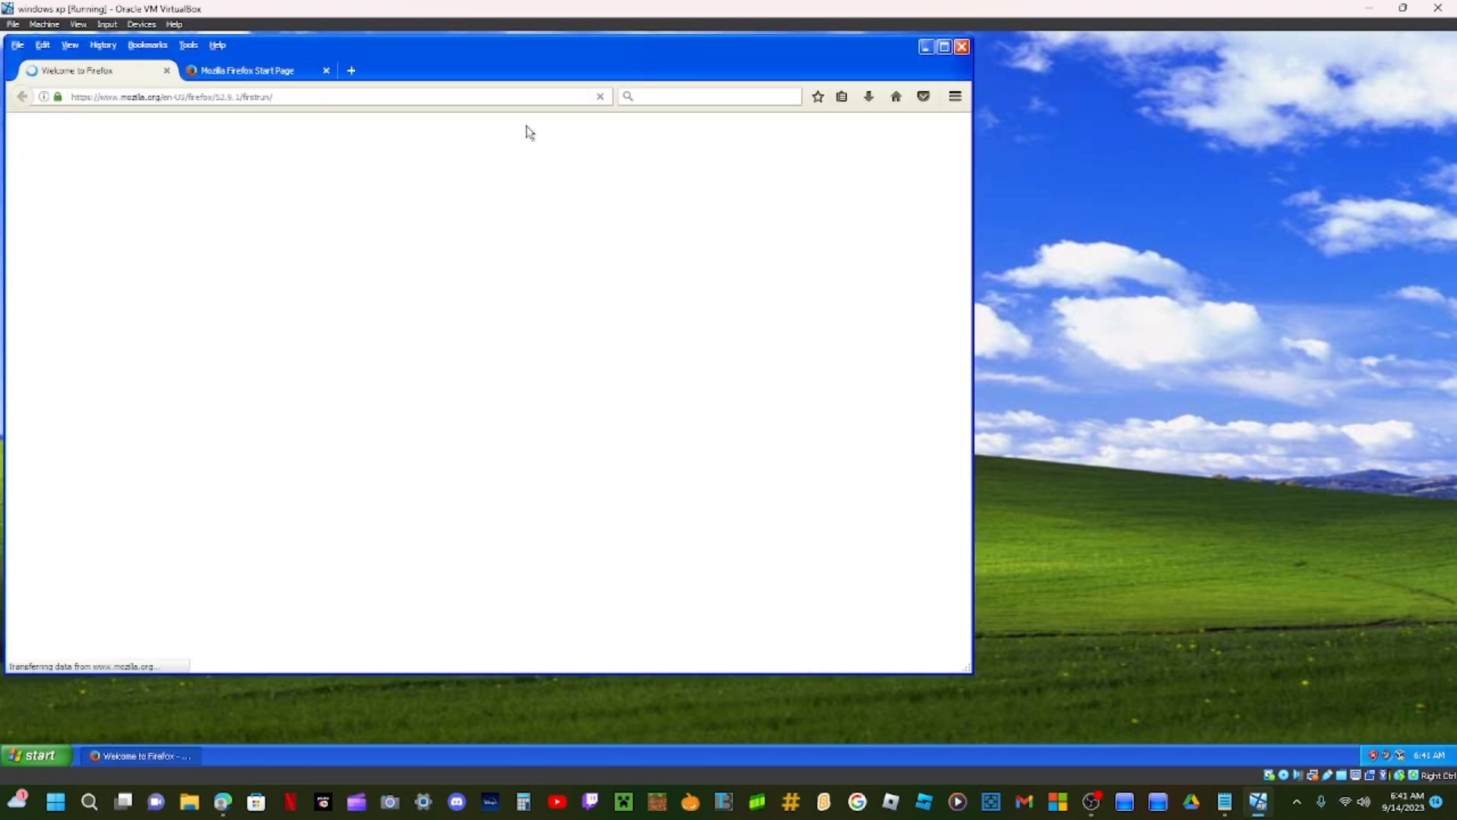
pyautogui.moveTo(509, 52); pyautogui.dragTo(683, 73)
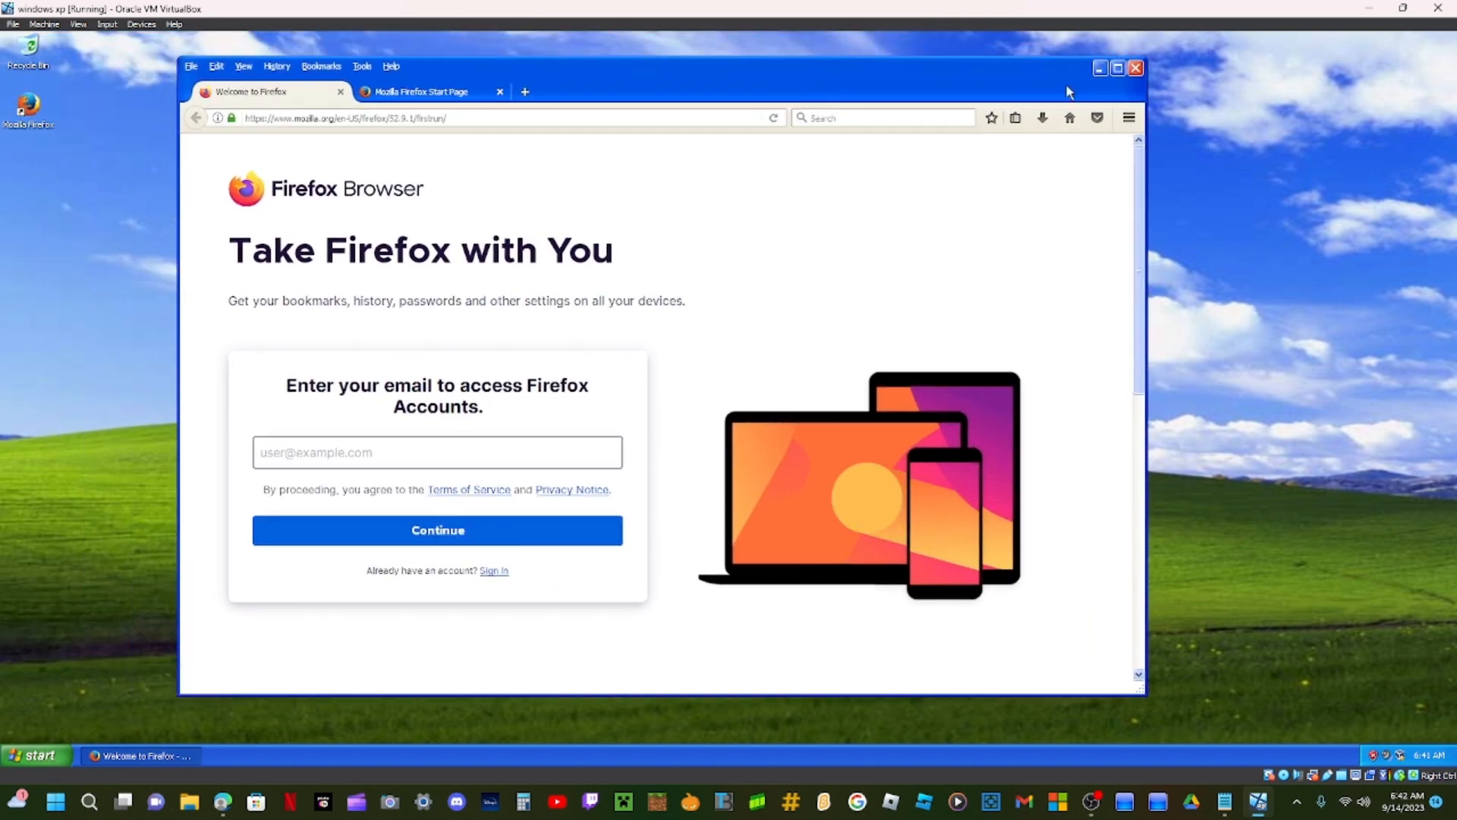
pyautogui.click(1117, 68)
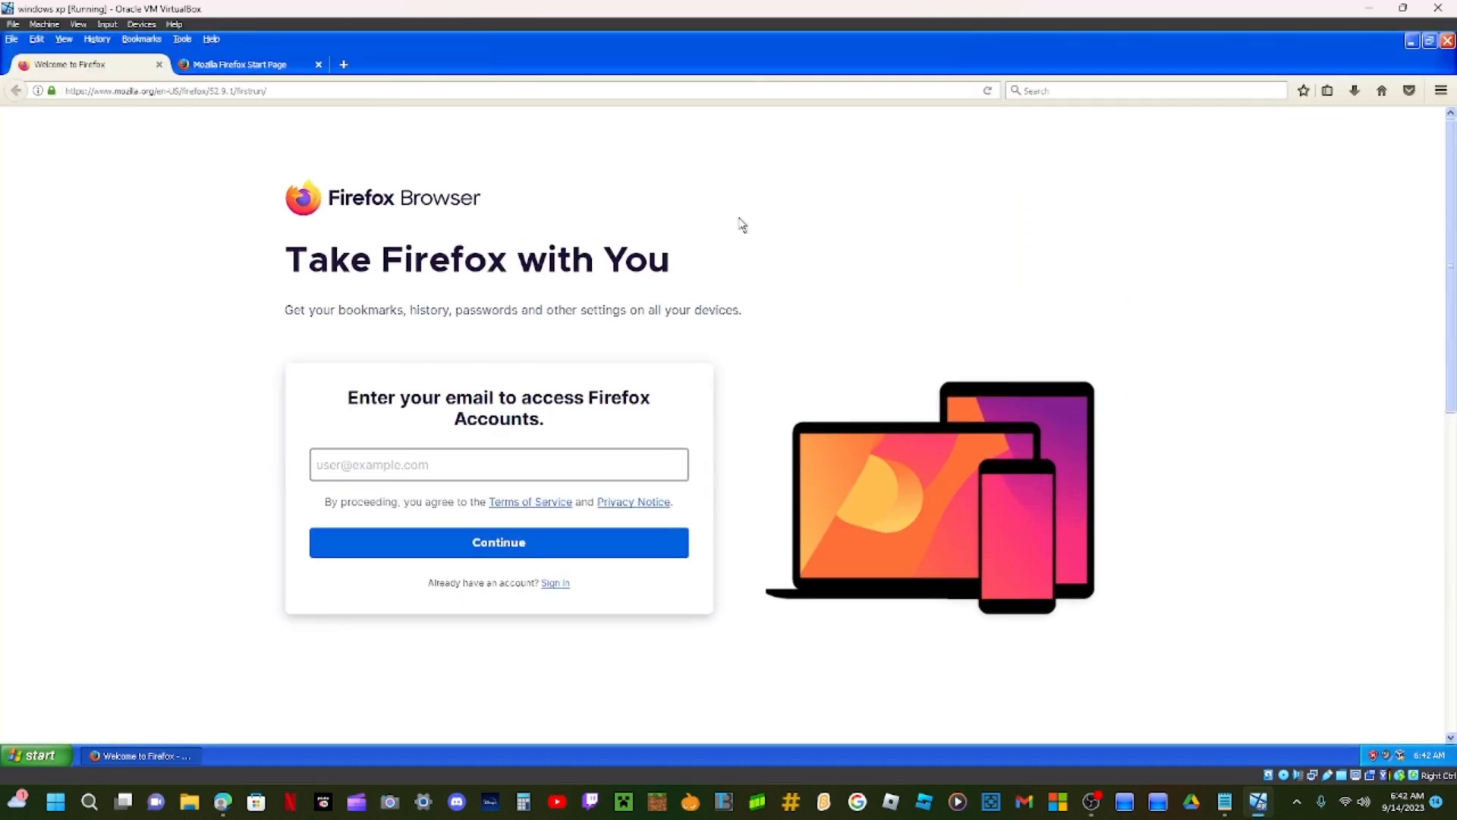
# Step: Close the Welcome to Firefox tab and go to youtube.com
pyautogui.click(159, 65)
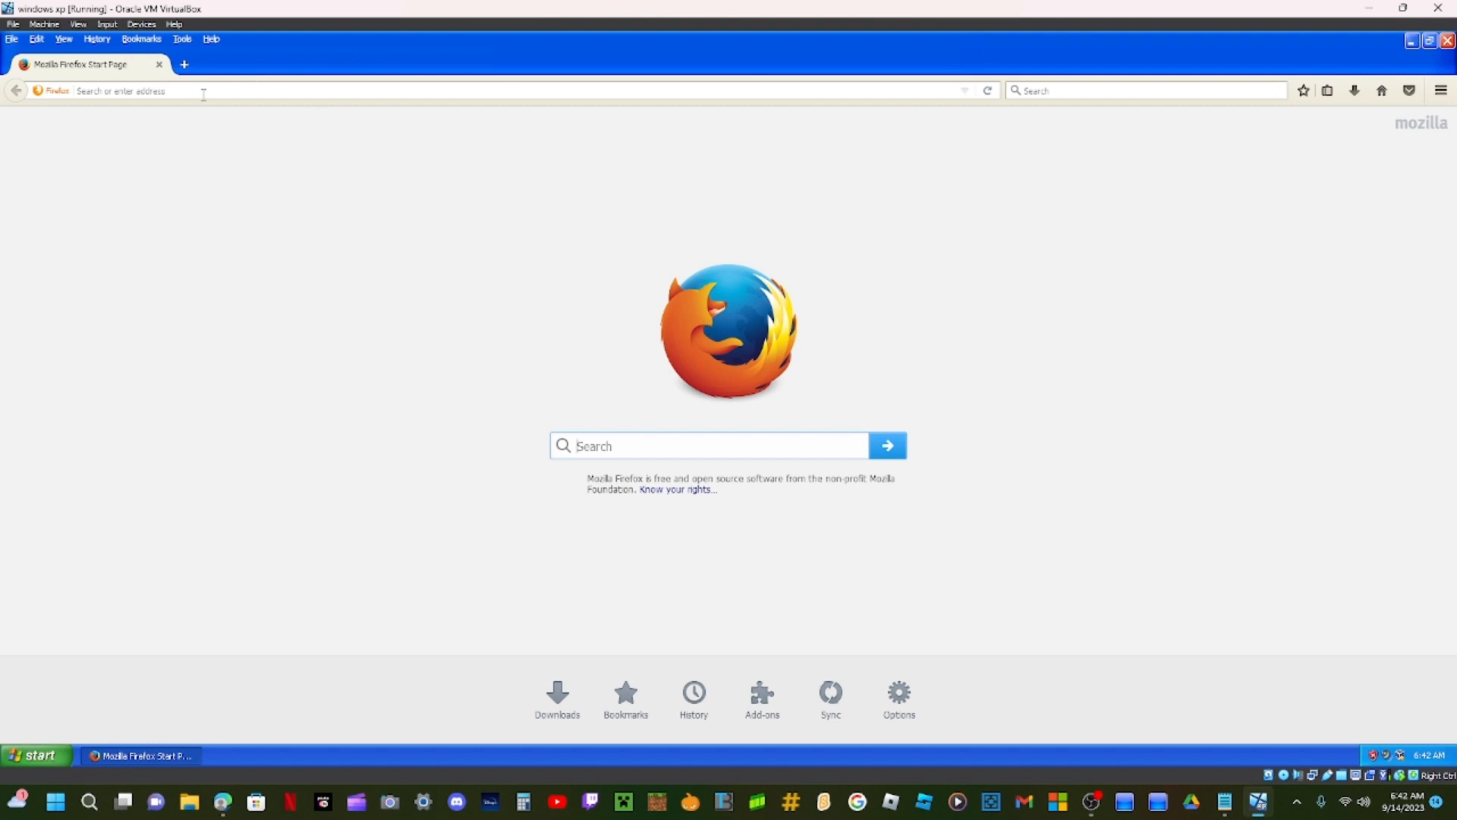
pyautogui.write('you')
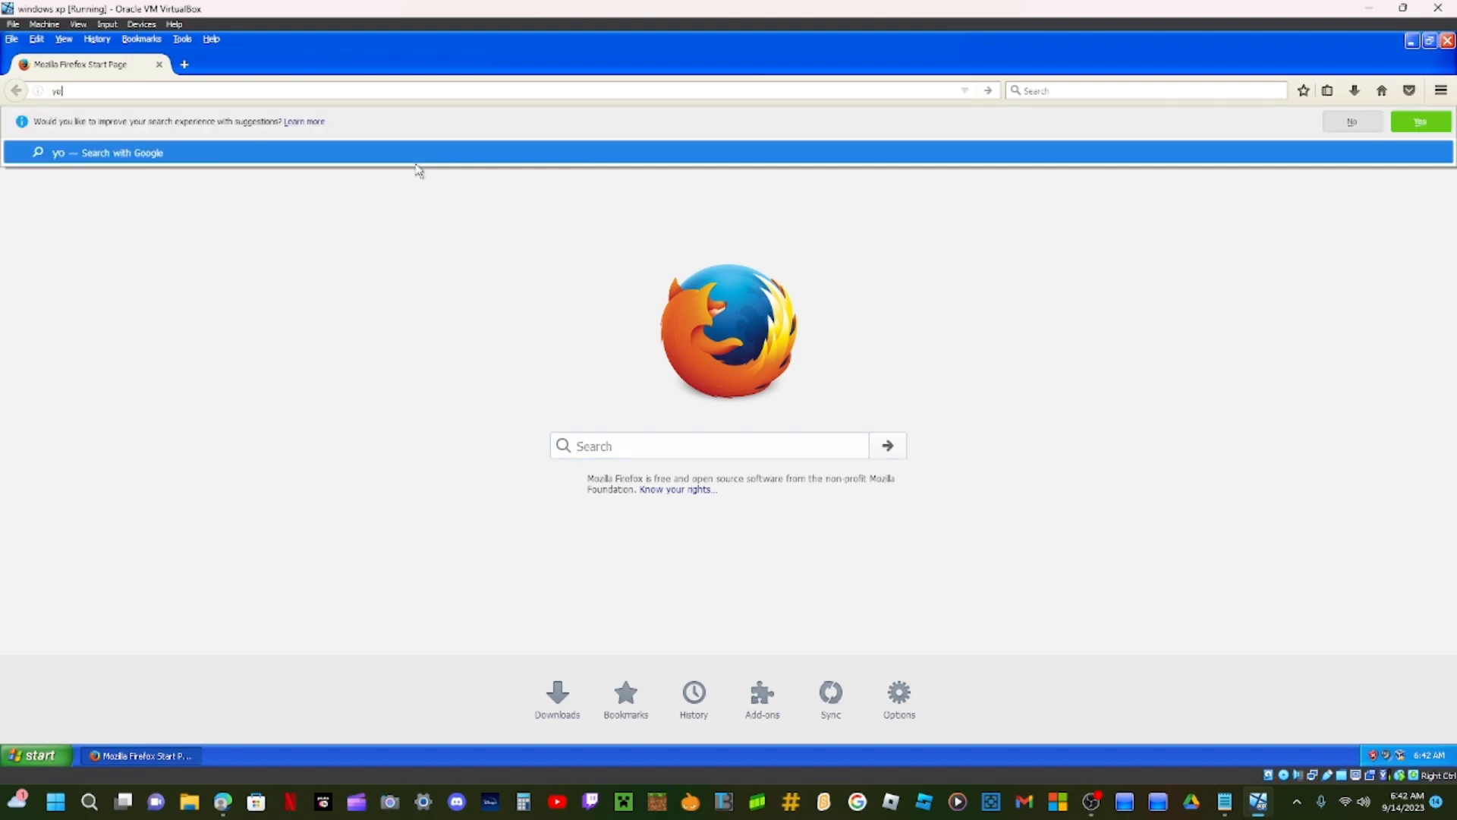
pyautogui.write('tube.com')
pyautogui.press('Return')
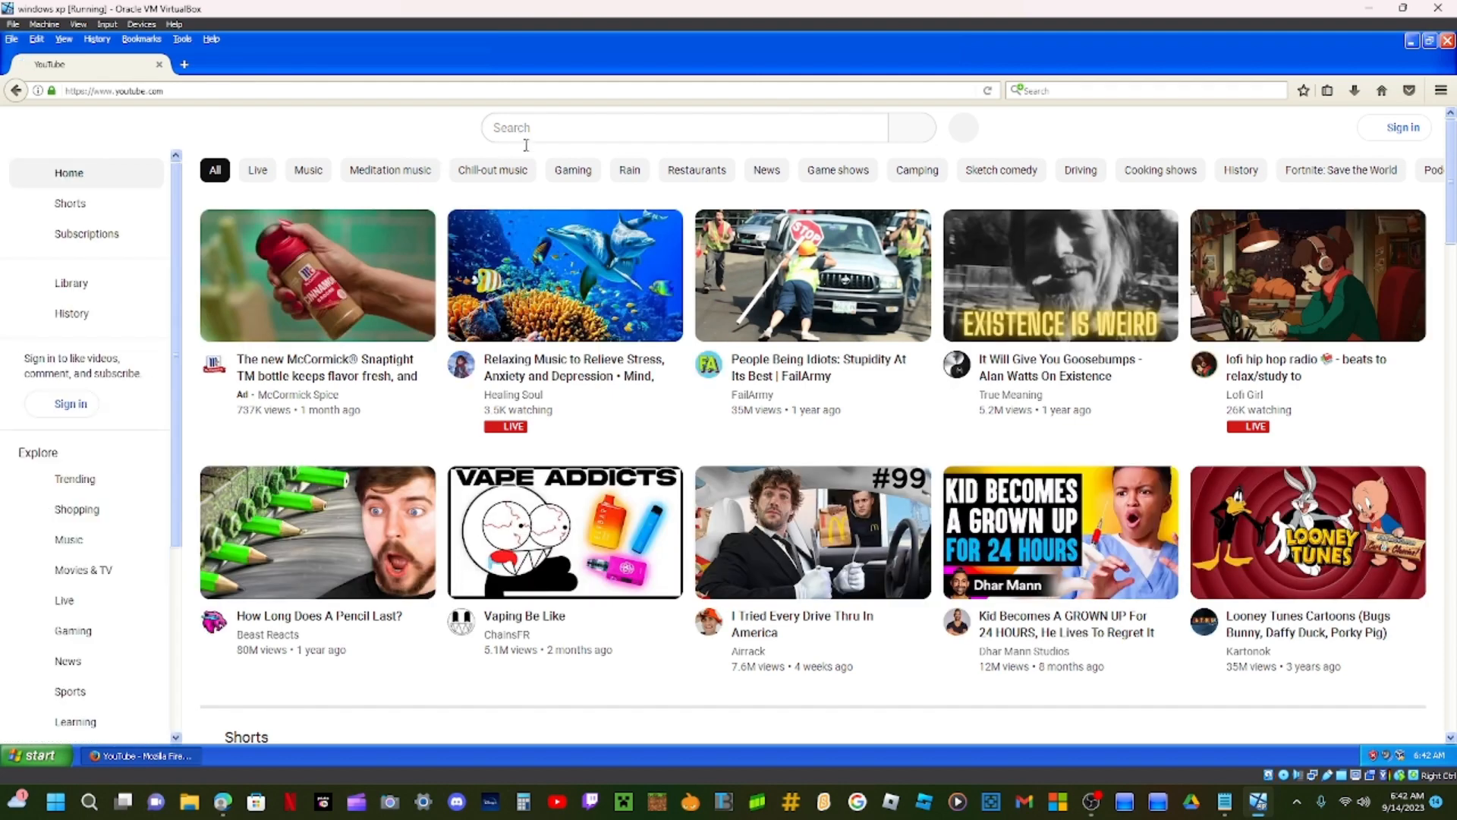
# Step: Search YouTube for the channel owner's full name and open the first matching channel
pyautogui.click(554, 125)
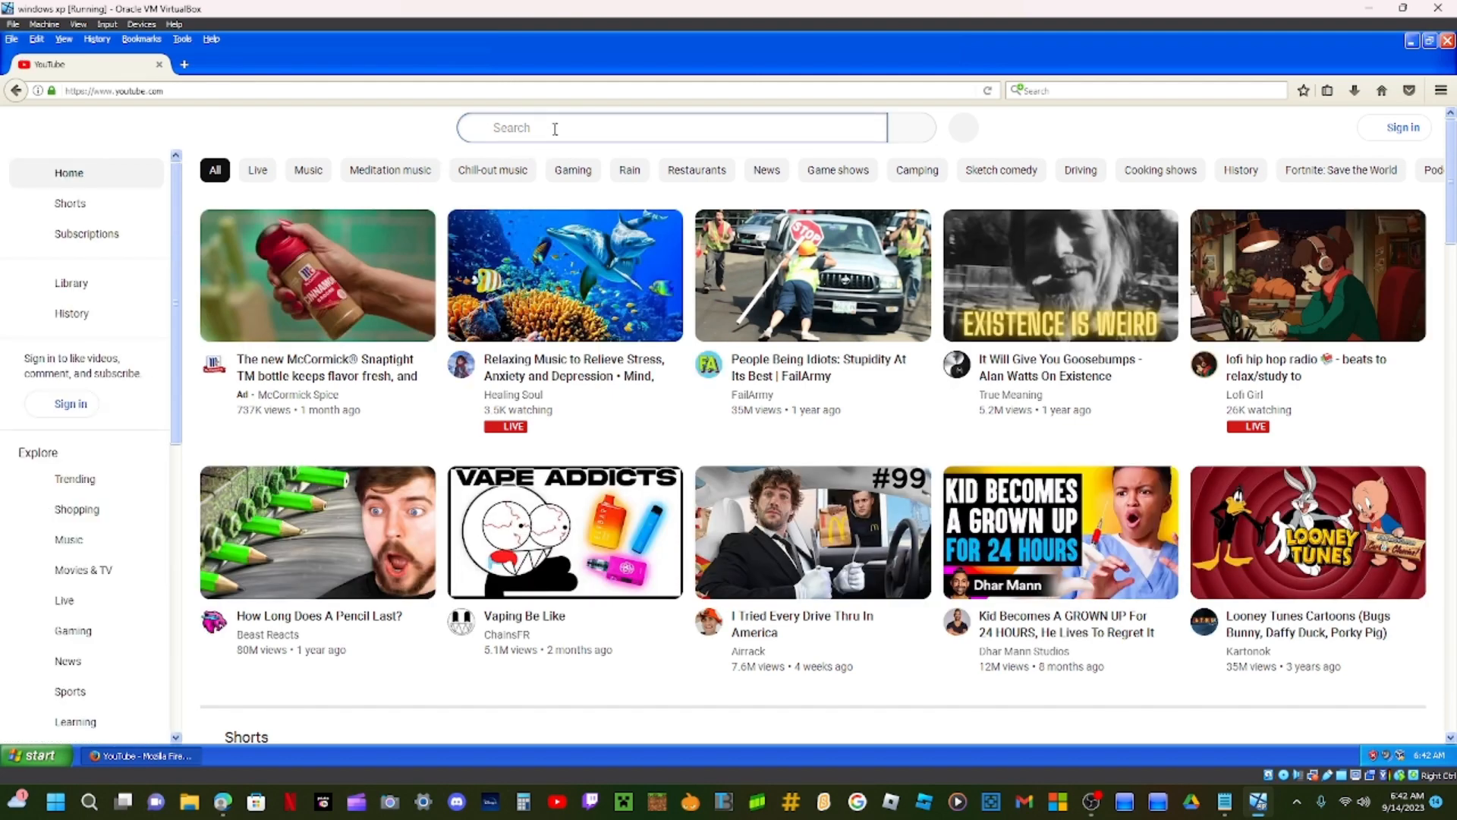
pyautogui.write('N')
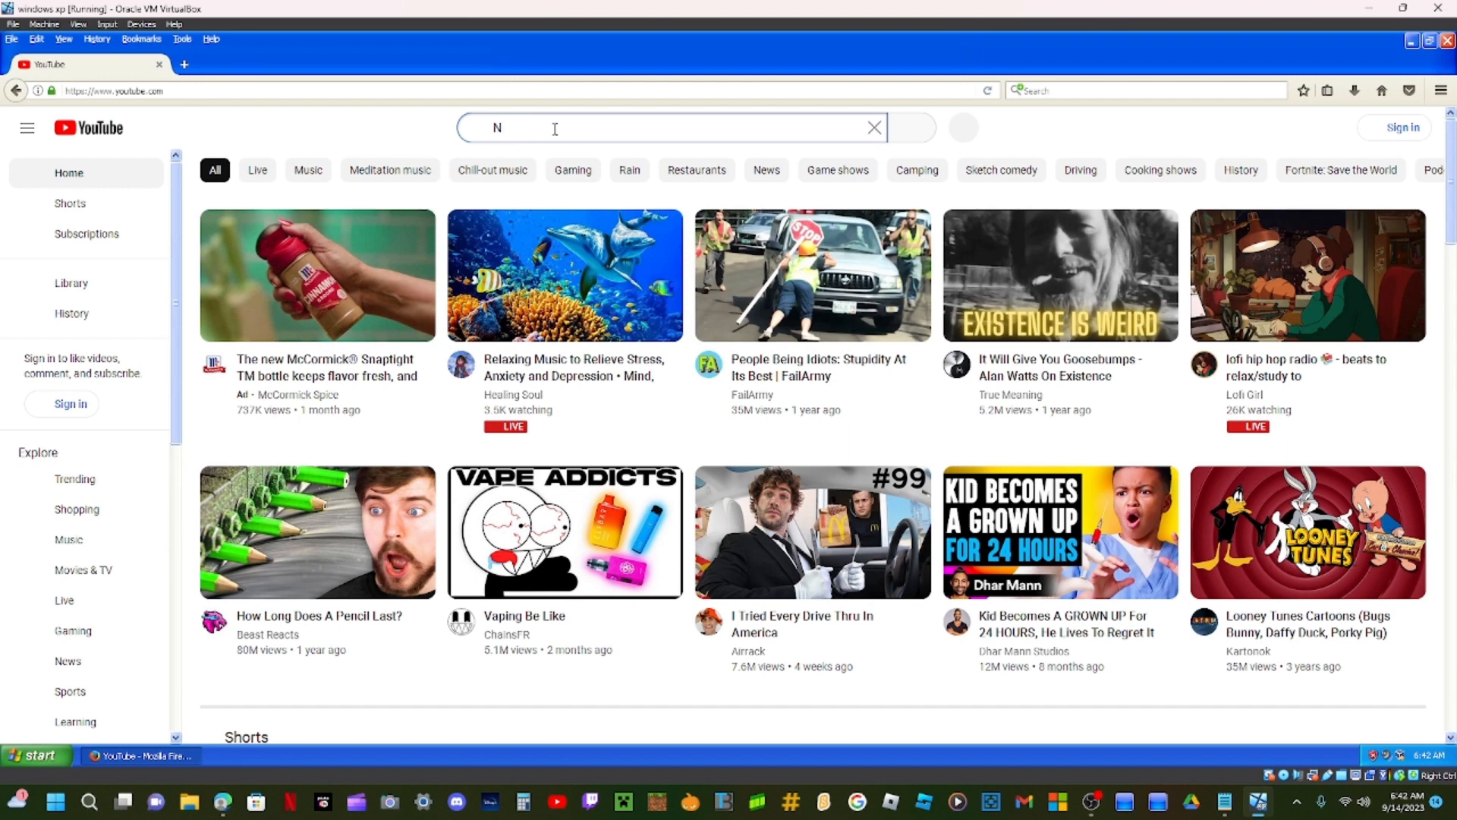
pyautogui.write('icholas ')
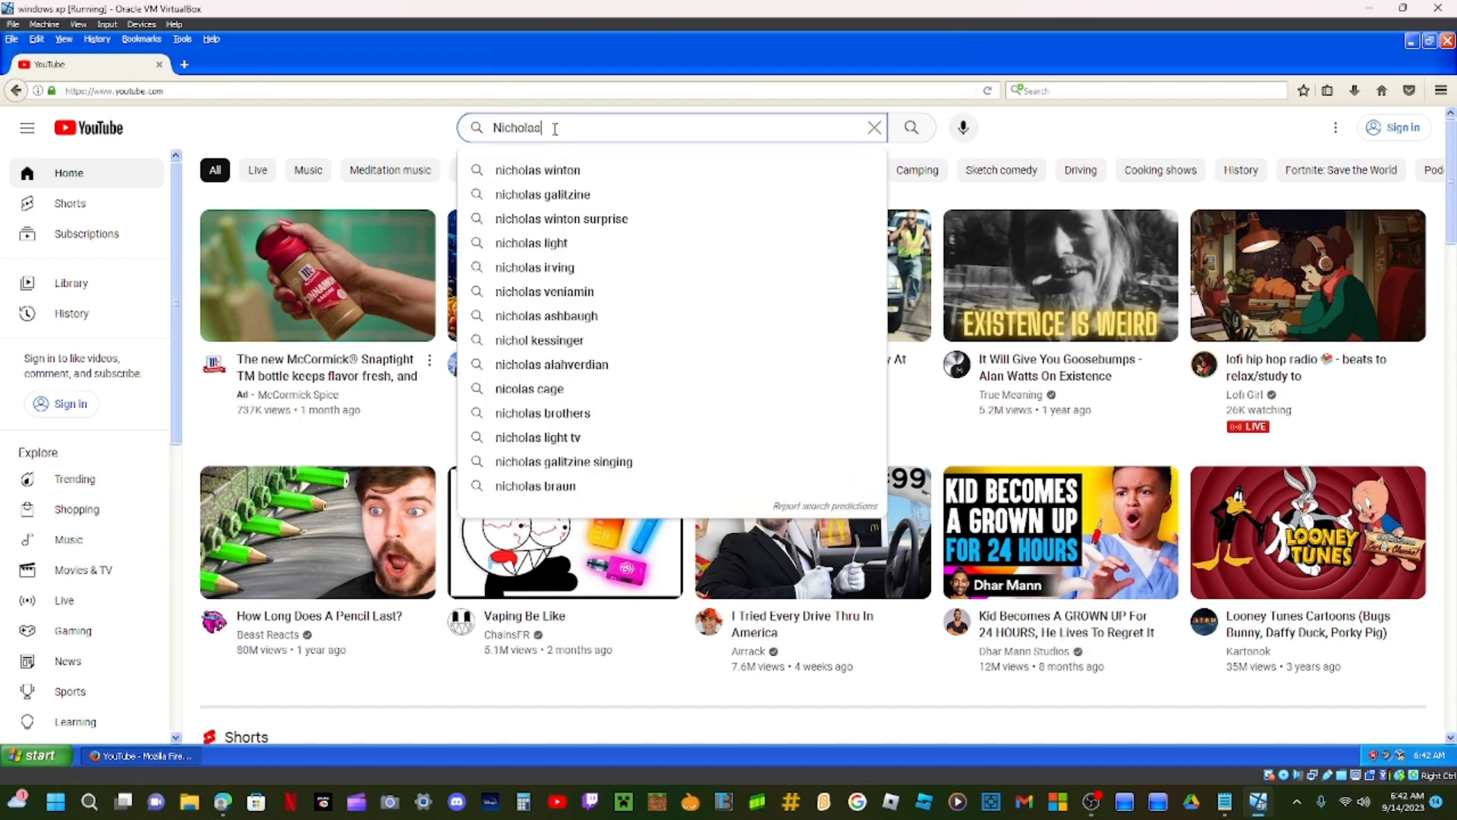
pyautogui.write('Medina')
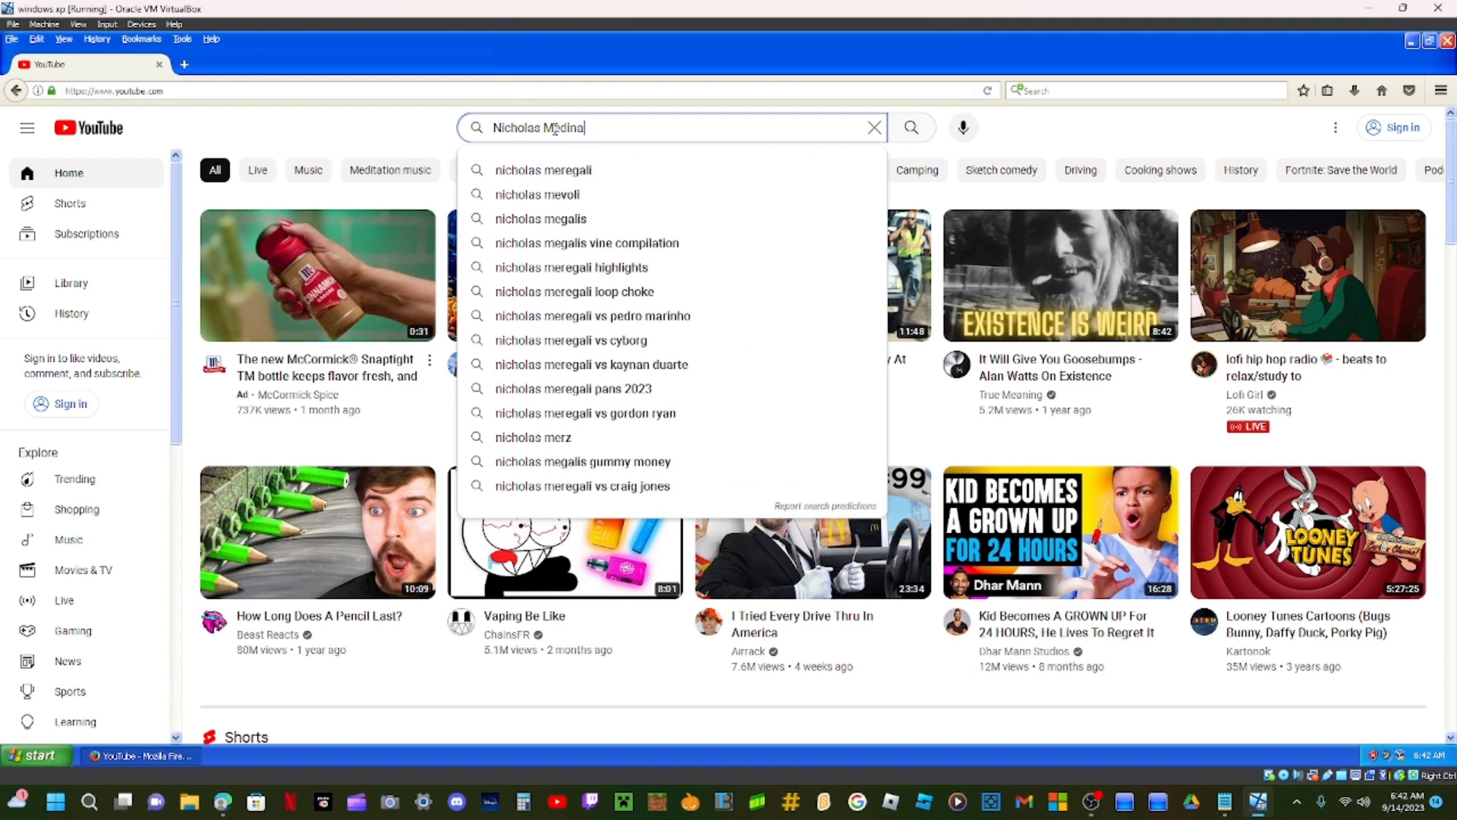
pyautogui.press('Return')
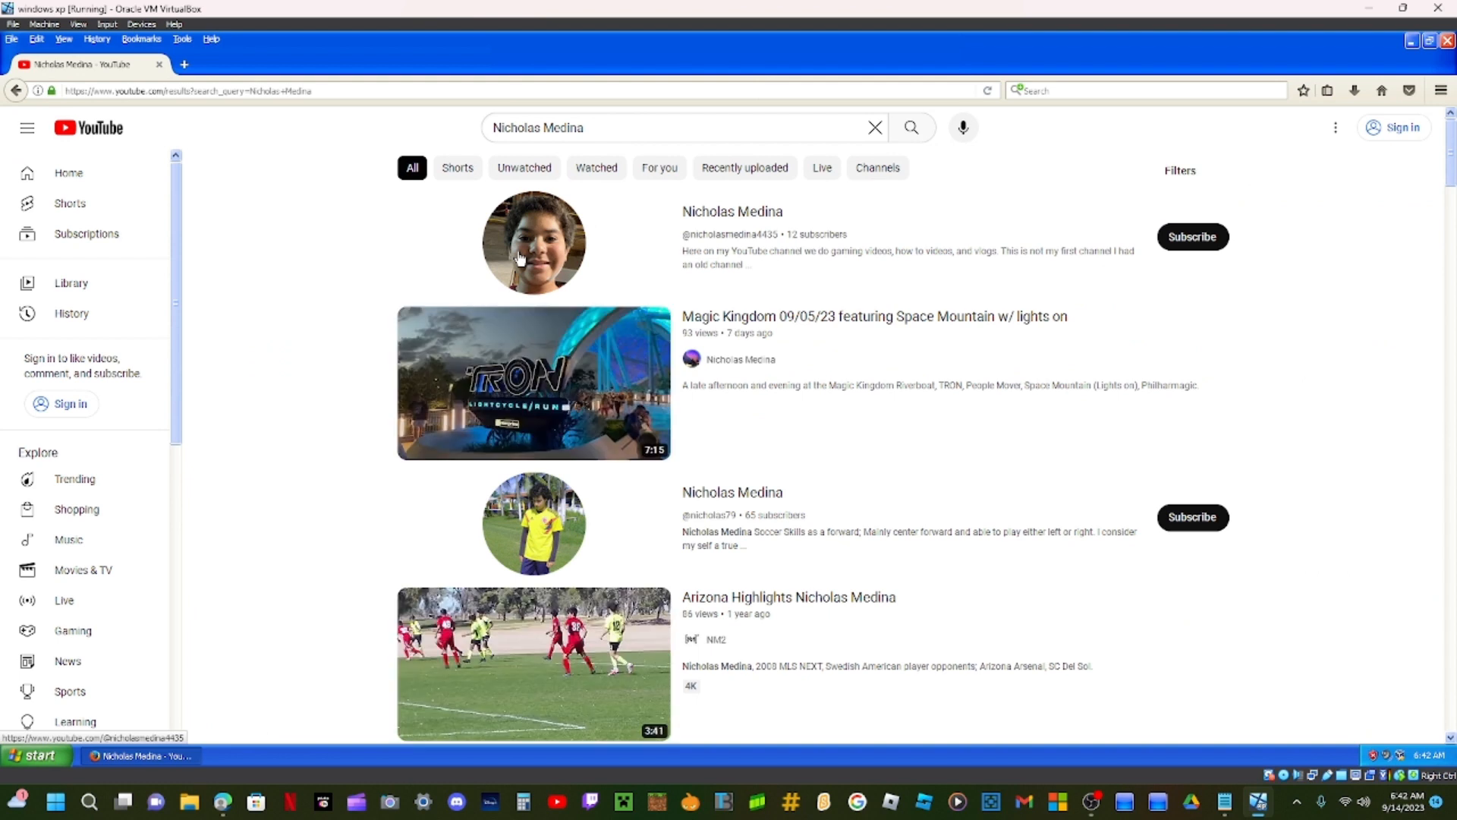
pyautogui.click(505, 256)
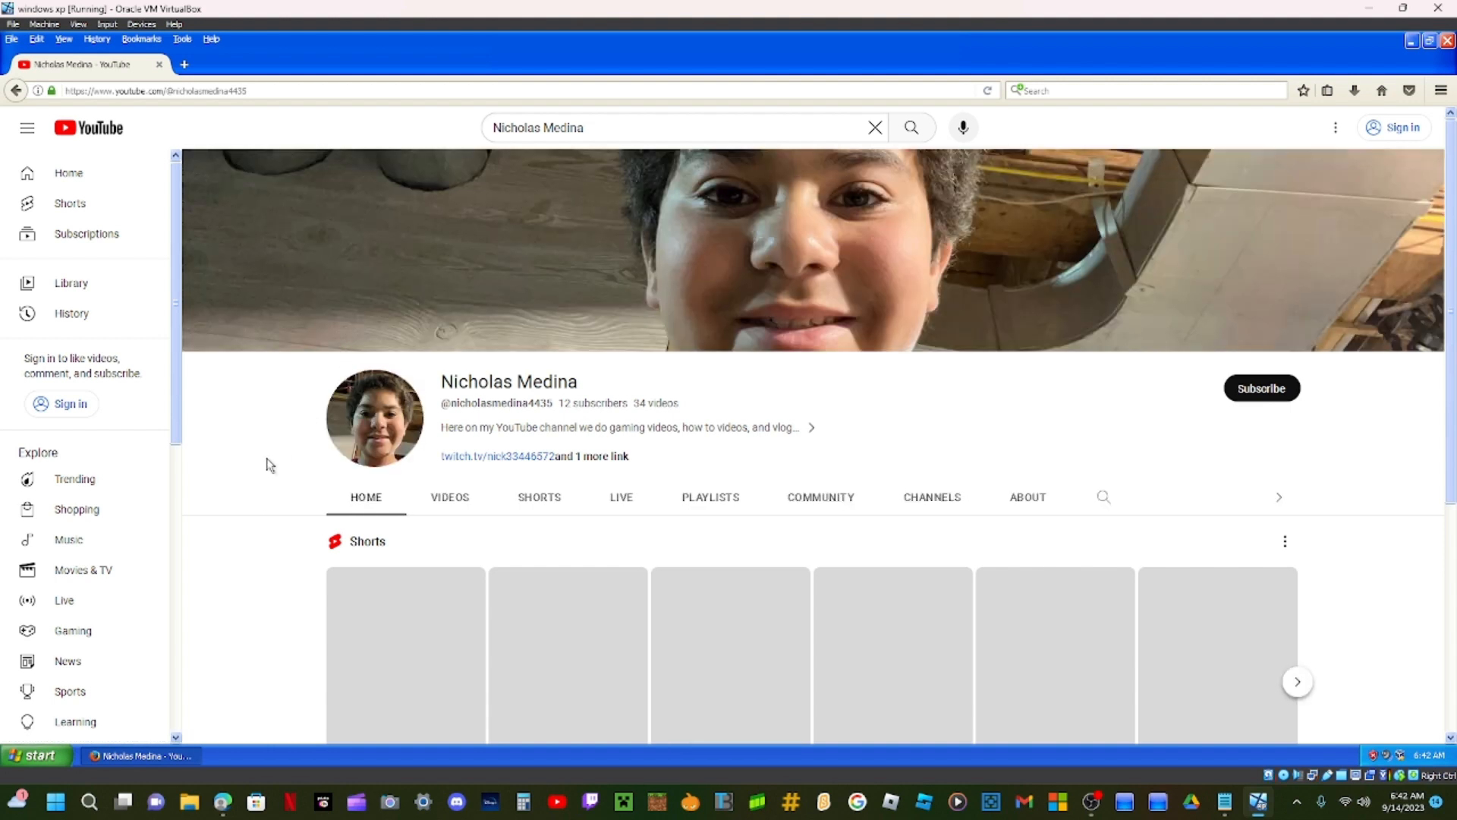
# Step: Play the channel's Short titled "I'M AT THE FARLANDS IN MINECRAFT BETA 1.7!!!!!"
pyautogui.scroll(-1, 267, 465)
pyautogui.scroll(-1, 261, 477)
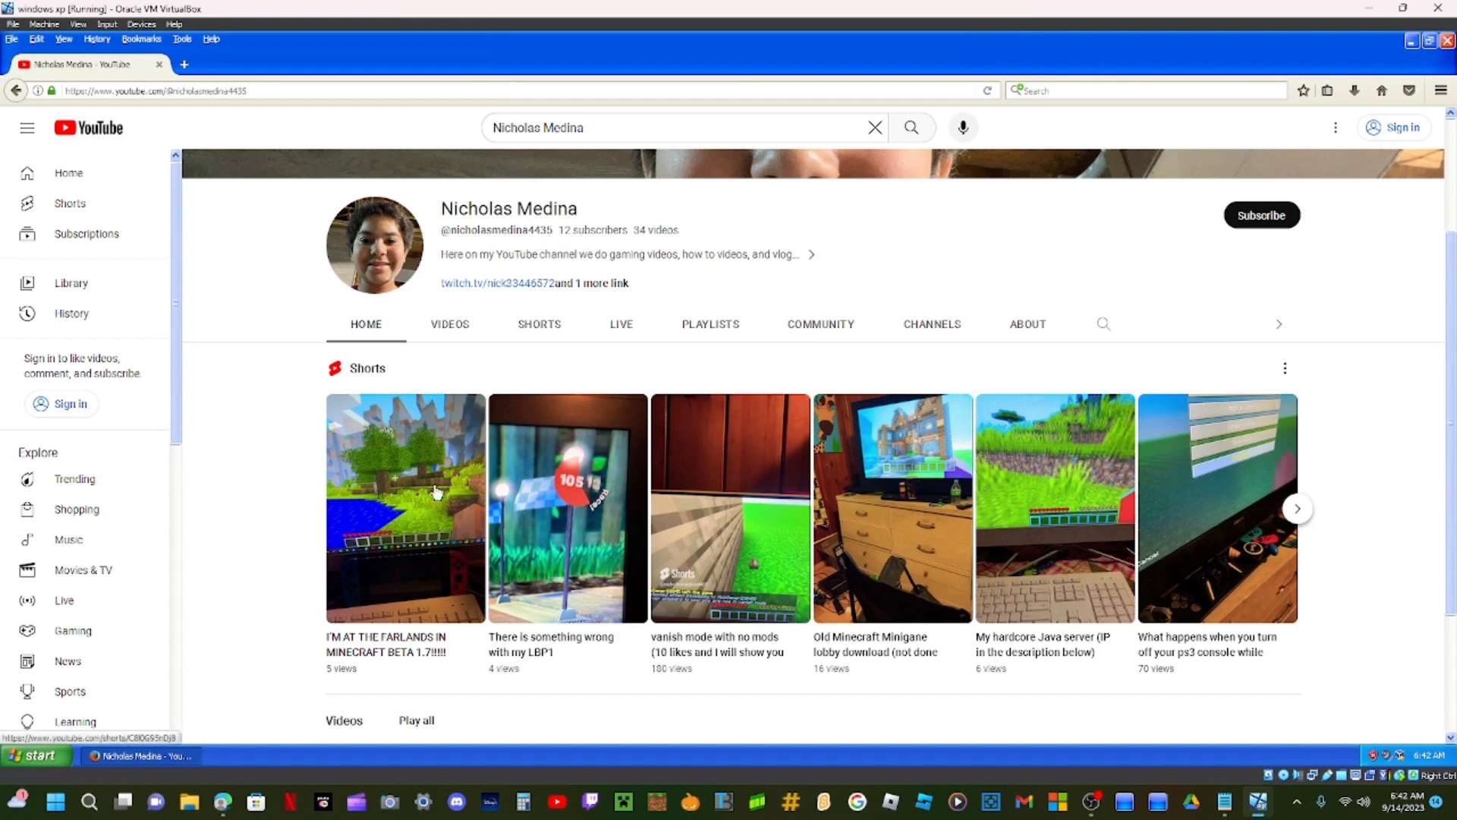
pyautogui.click(444, 449)
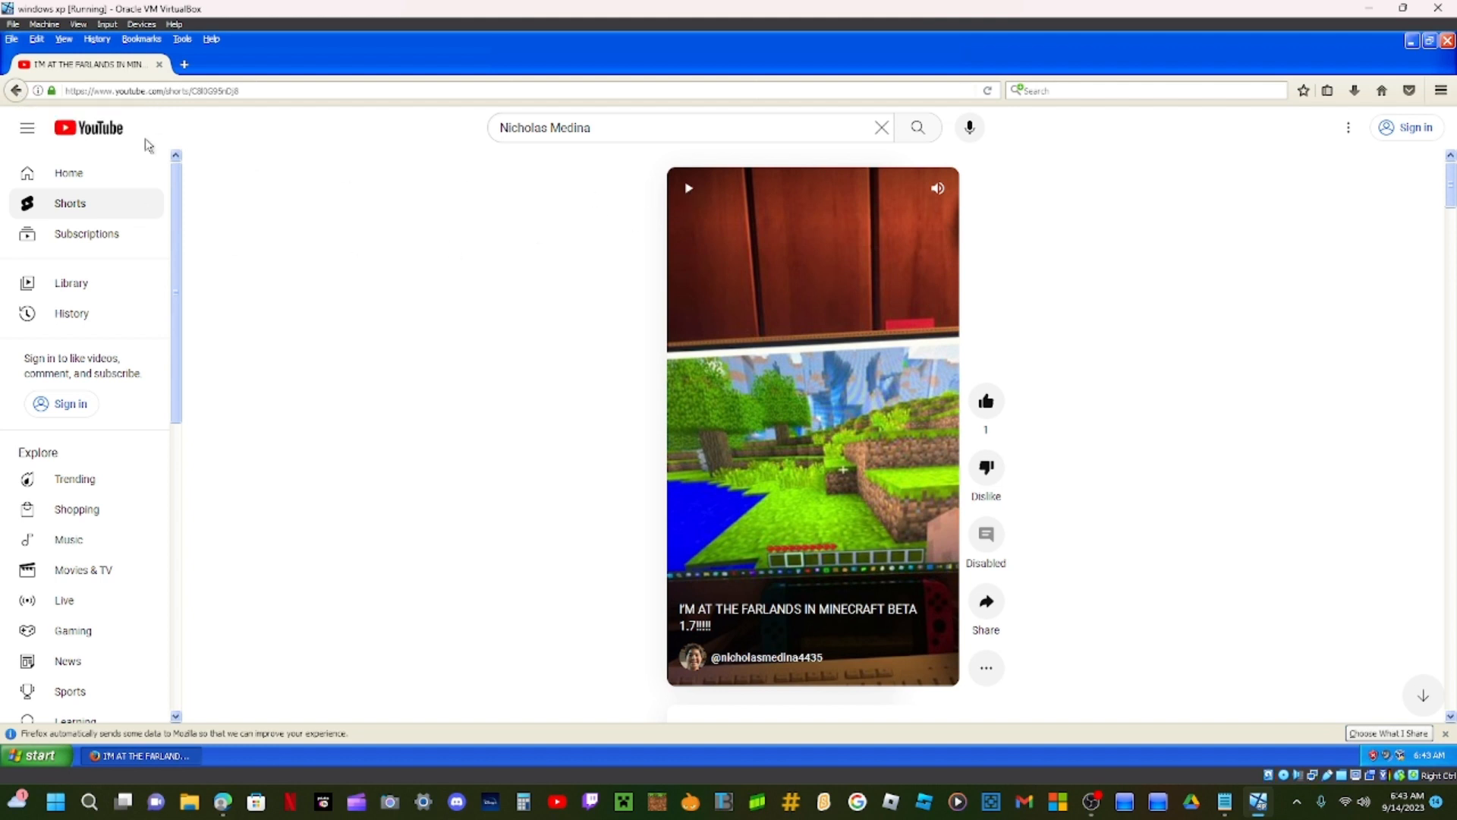
# Step: Go back from the Short to the channel's home page and close Firefox
pyautogui.click(14, 91)
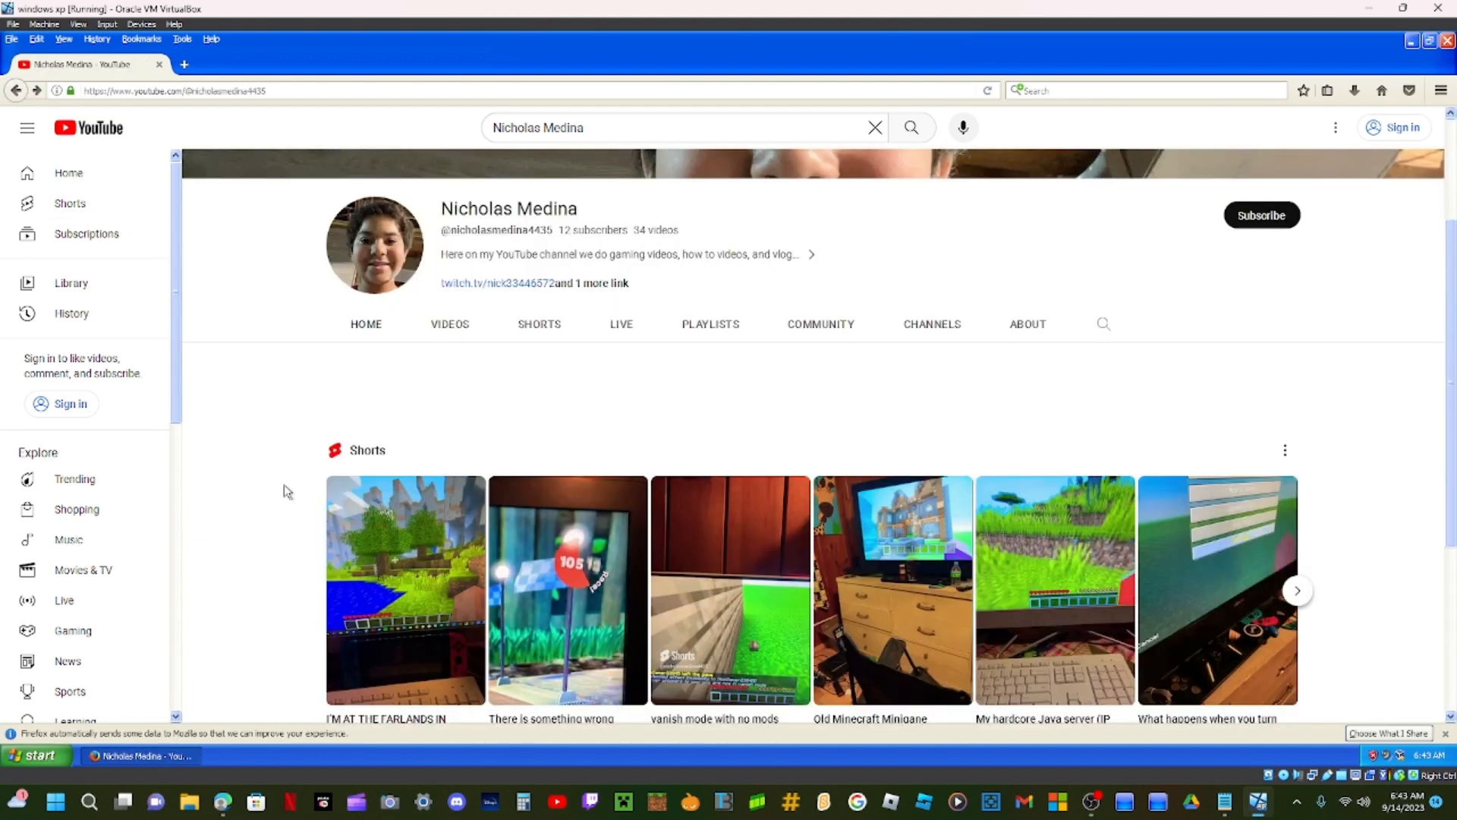
pyautogui.scroll(2, 287, 492)
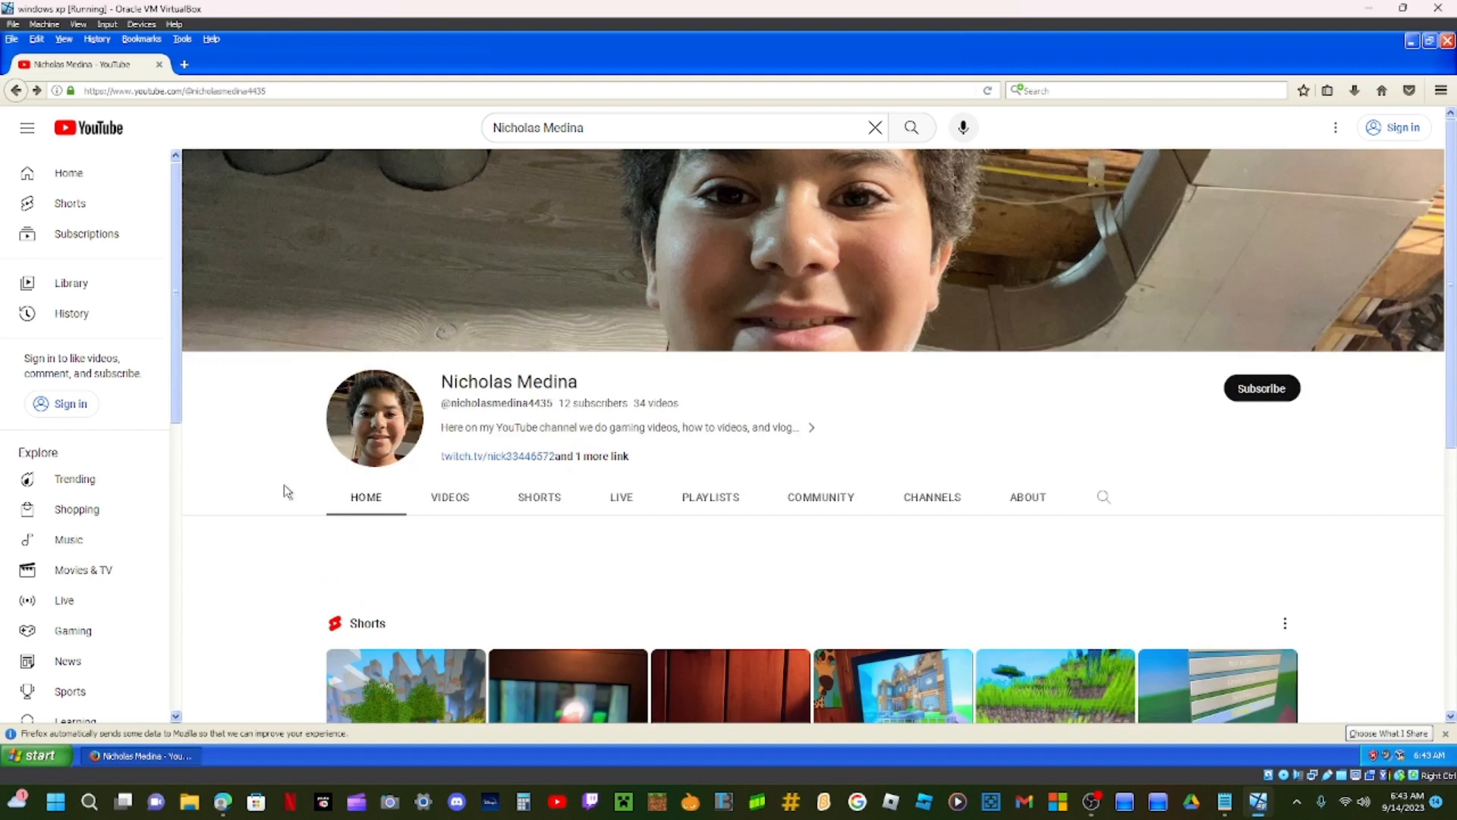
pyautogui.click(1447, 40)
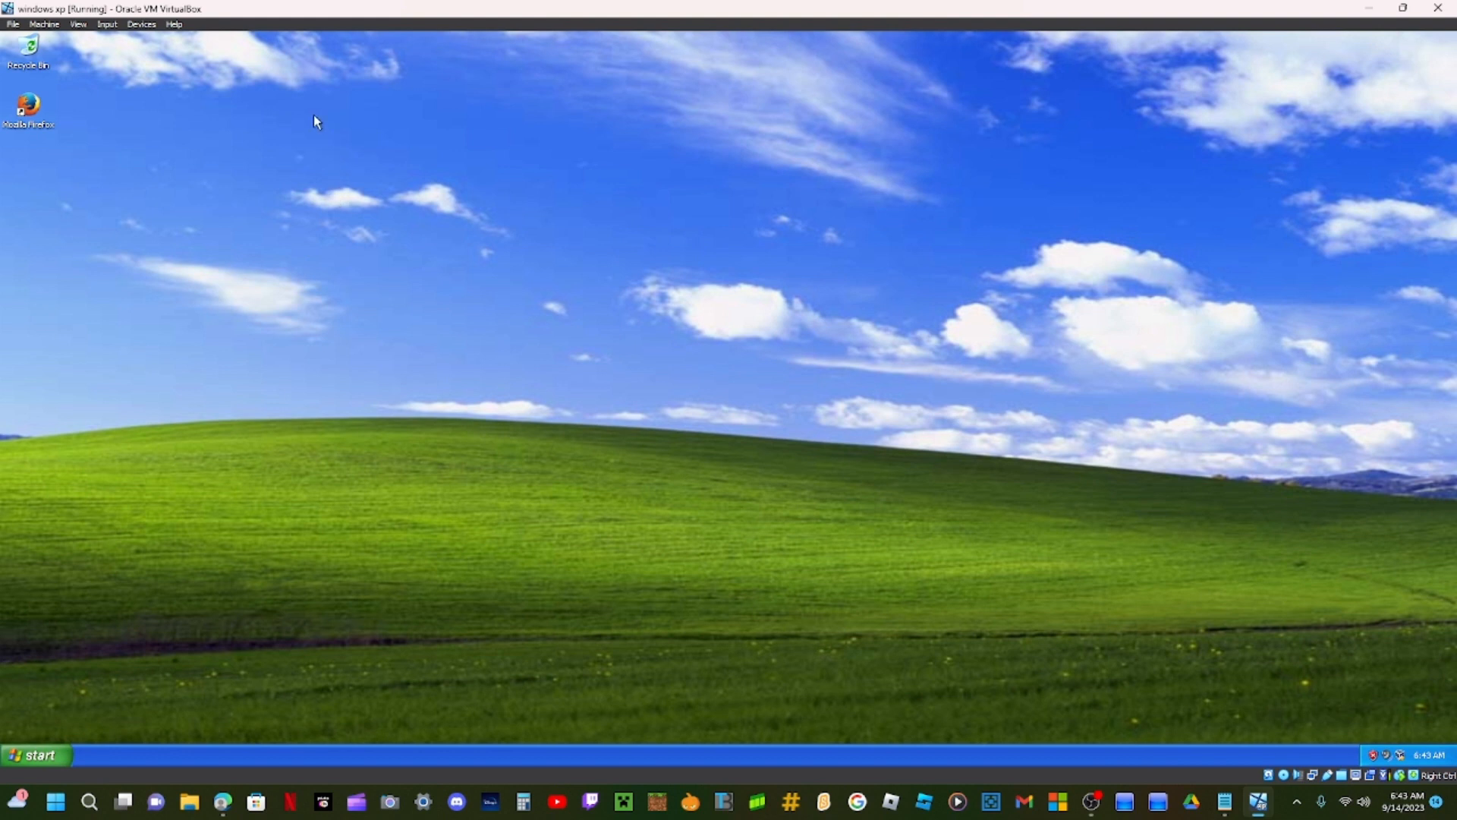
pyautogui.moveTo(314, 116); pyautogui.dragTo(1070, 422)
pyautogui.moveTo(183, 591); pyautogui.dragTo(1414, 481)
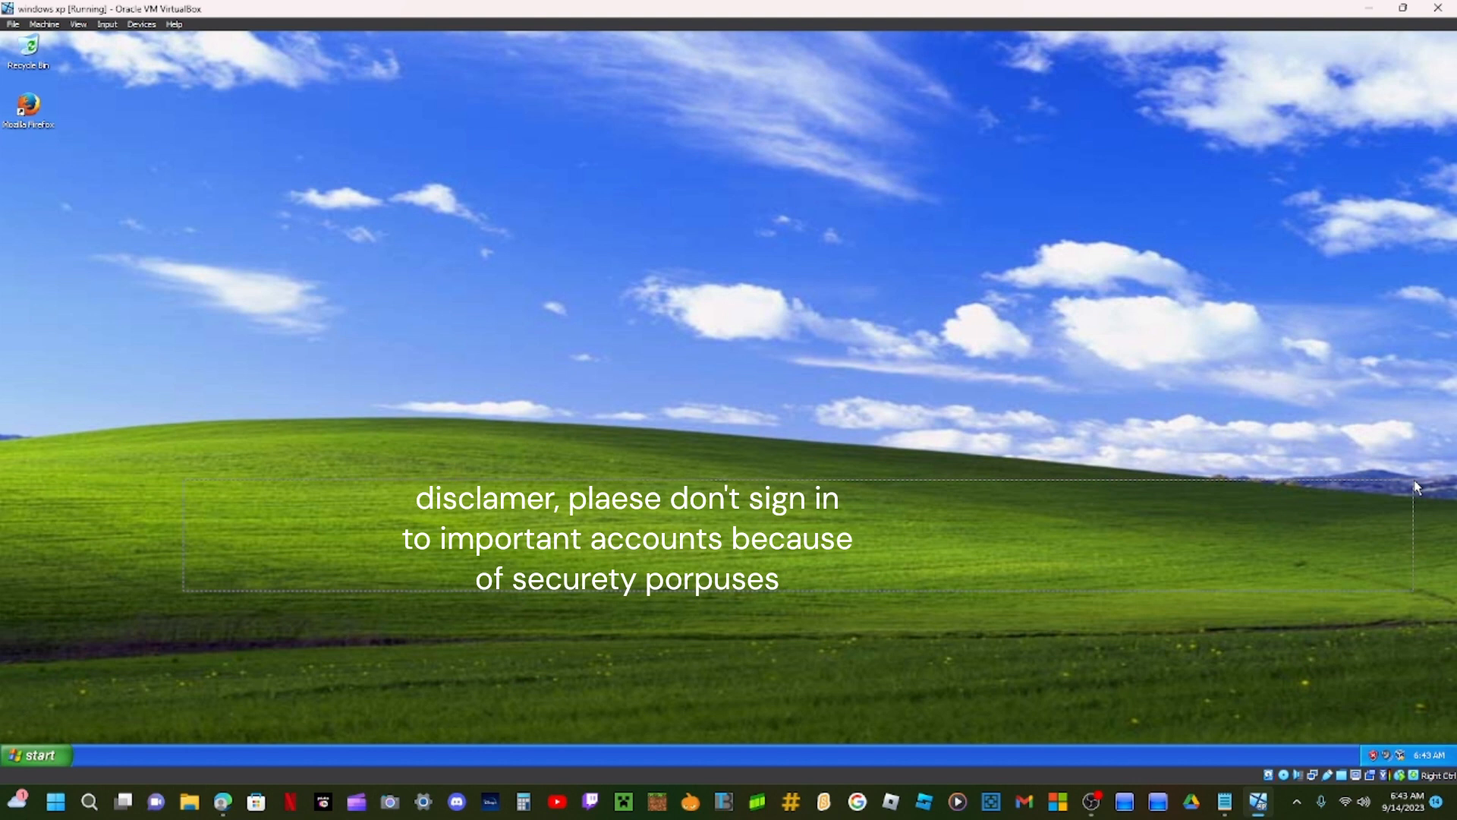
pyautogui.moveTo(1415, 486); pyautogui.dragTo(1418, 483)
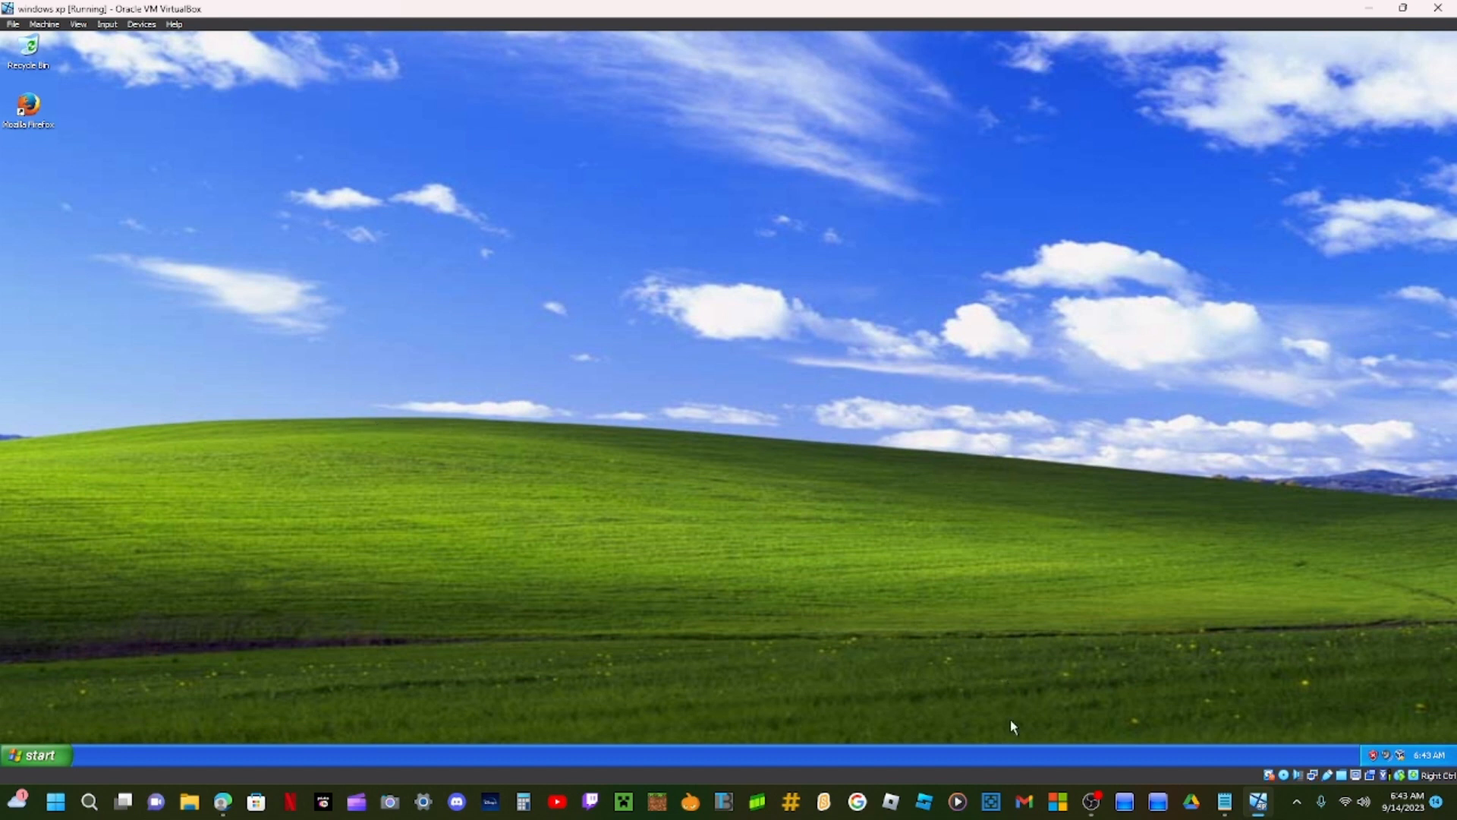
# Step: Shut down the Windows XP guest with the Turn Off option
pyautogui.click(46, 755)
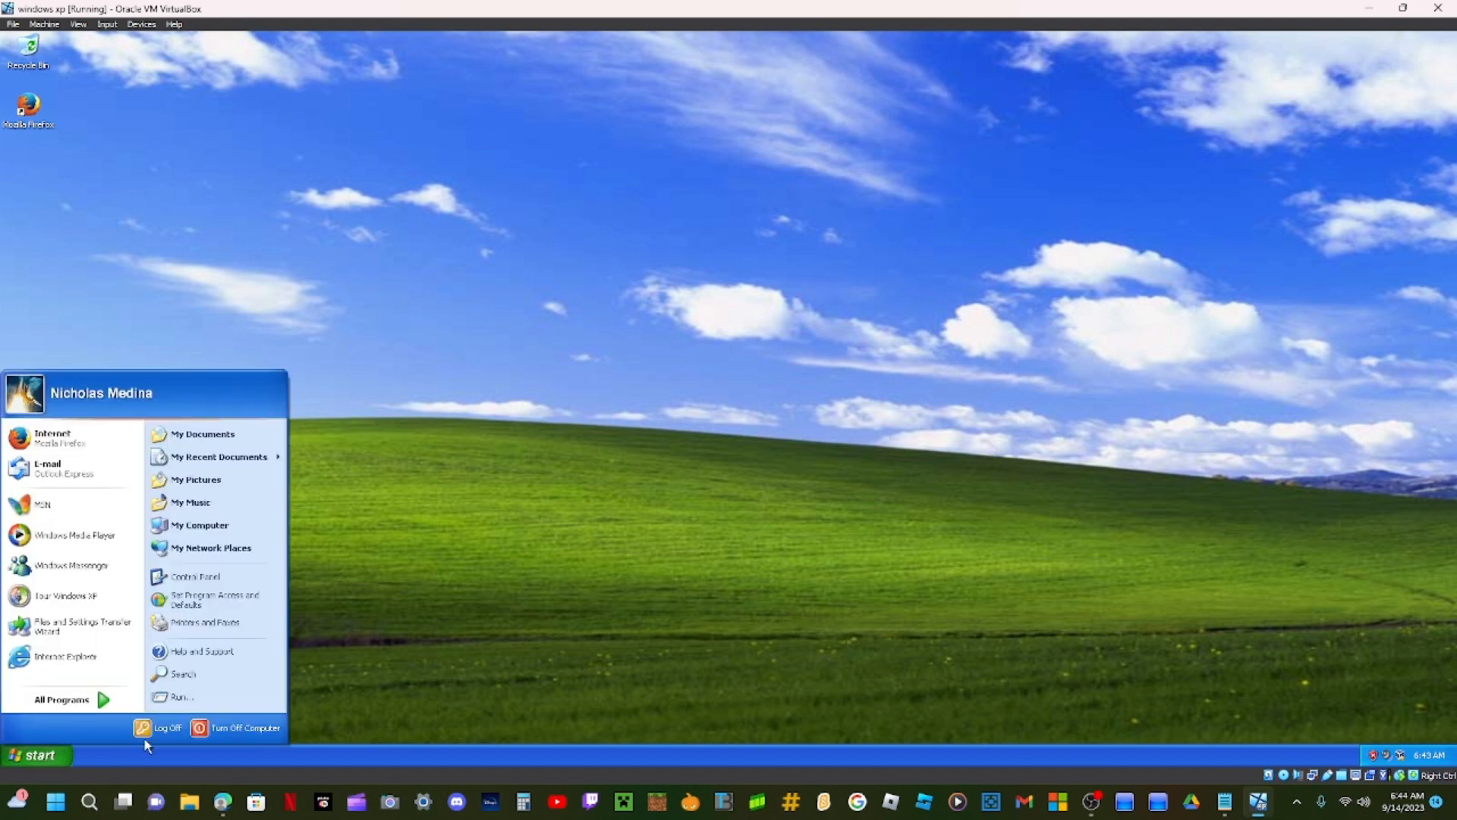
pyautogui.click(212, 731)
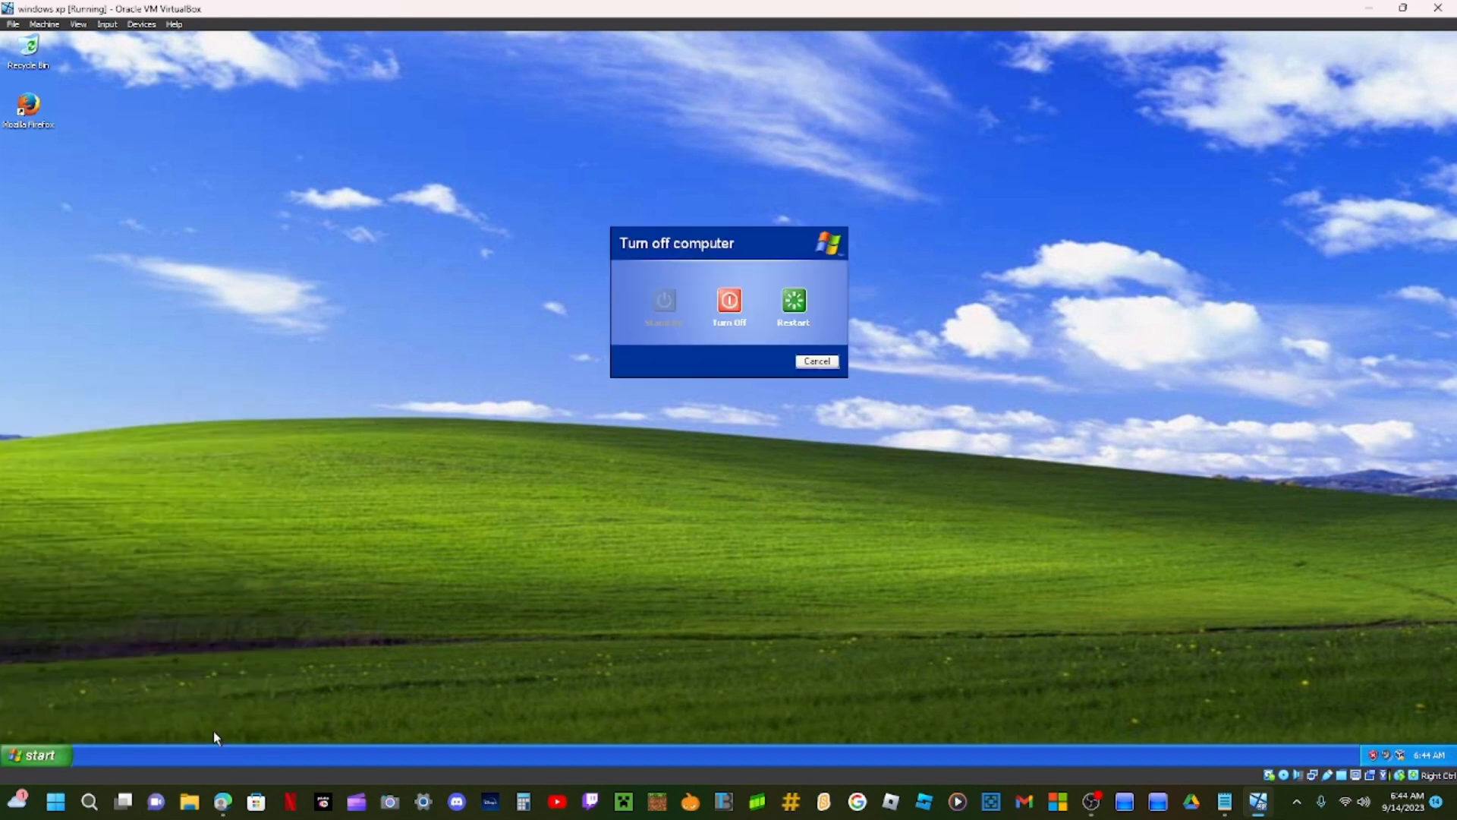
pyautogui.click(727, 299)
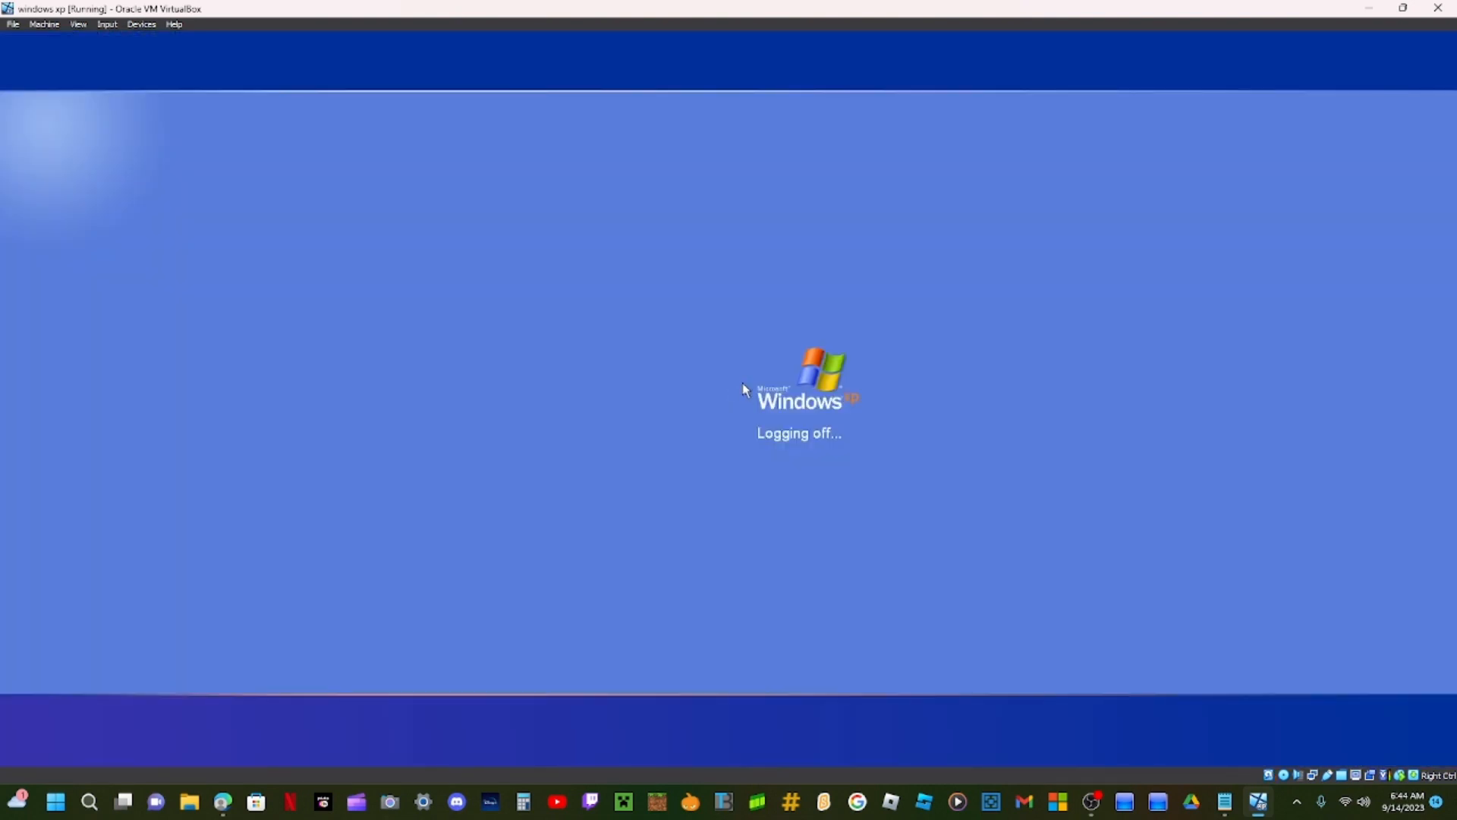